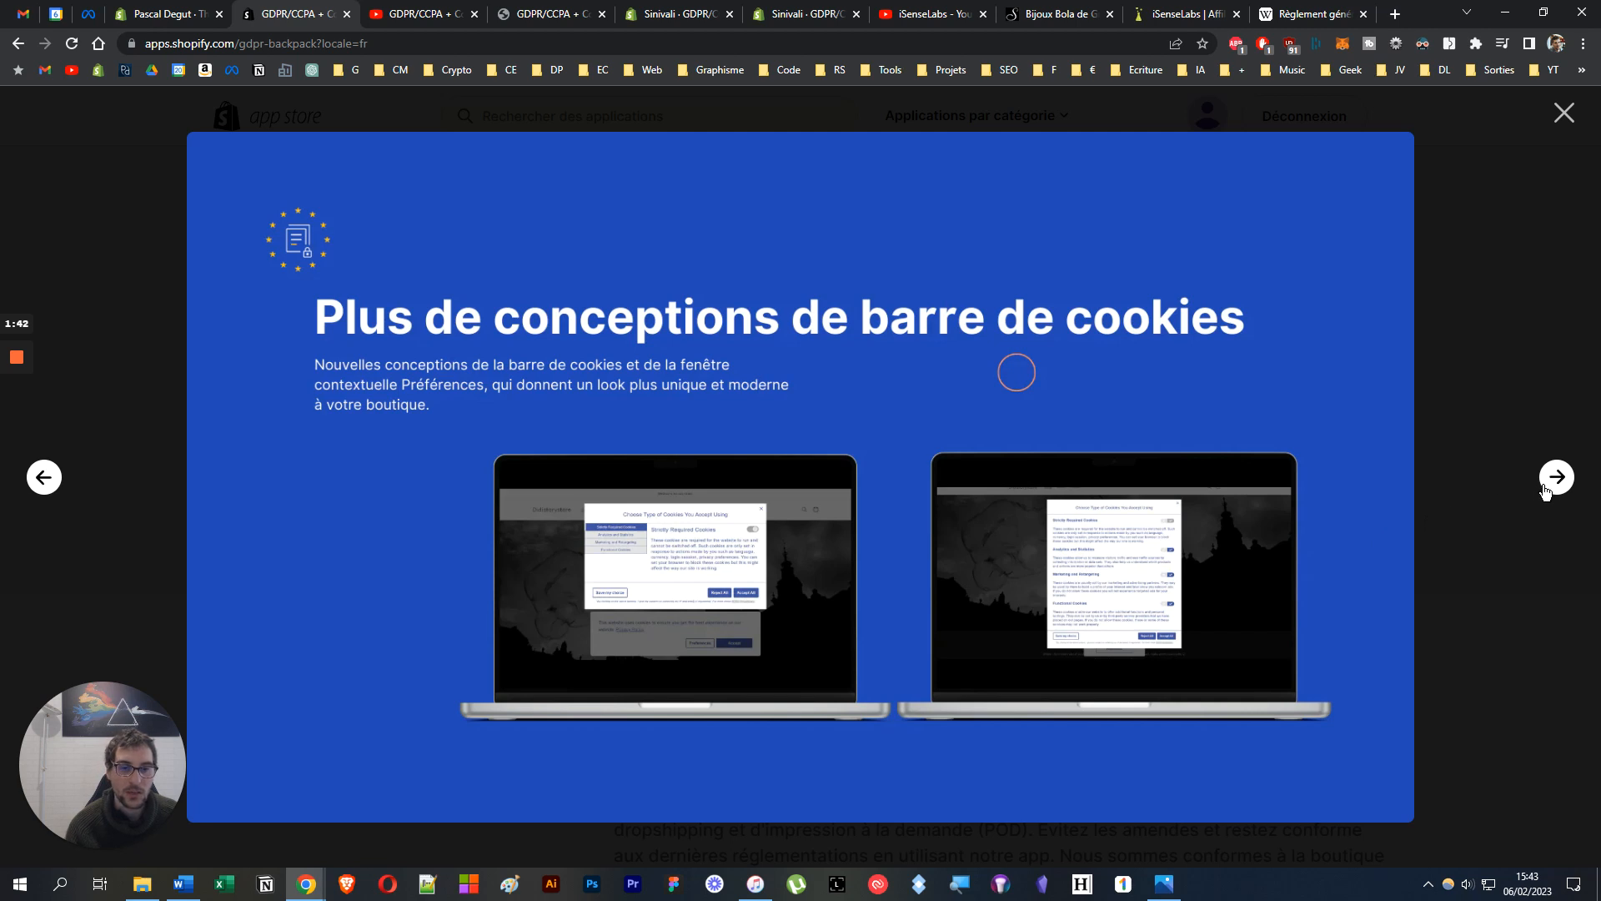
Browse the remaining feature images in the GDPR cookie app's listing gallery, including client data, translation, positions and script blocking, and close the gallery.
{"action": "left_click", "coordinate": [1556, 484]}
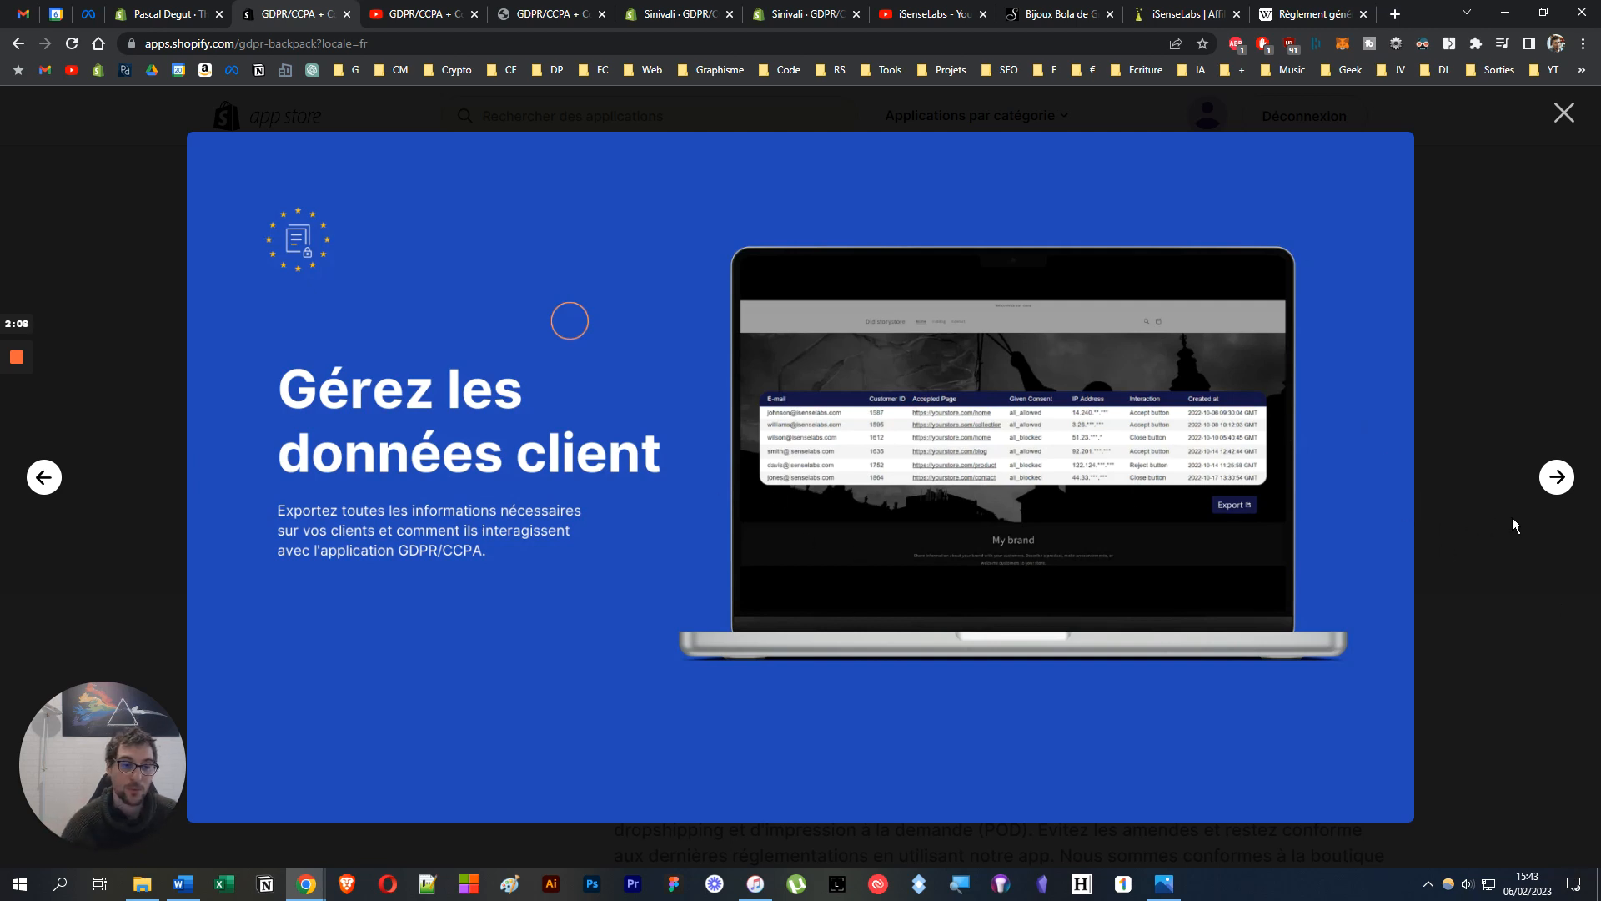
{"action": "left_click", "coordinate": [1554, 482]}
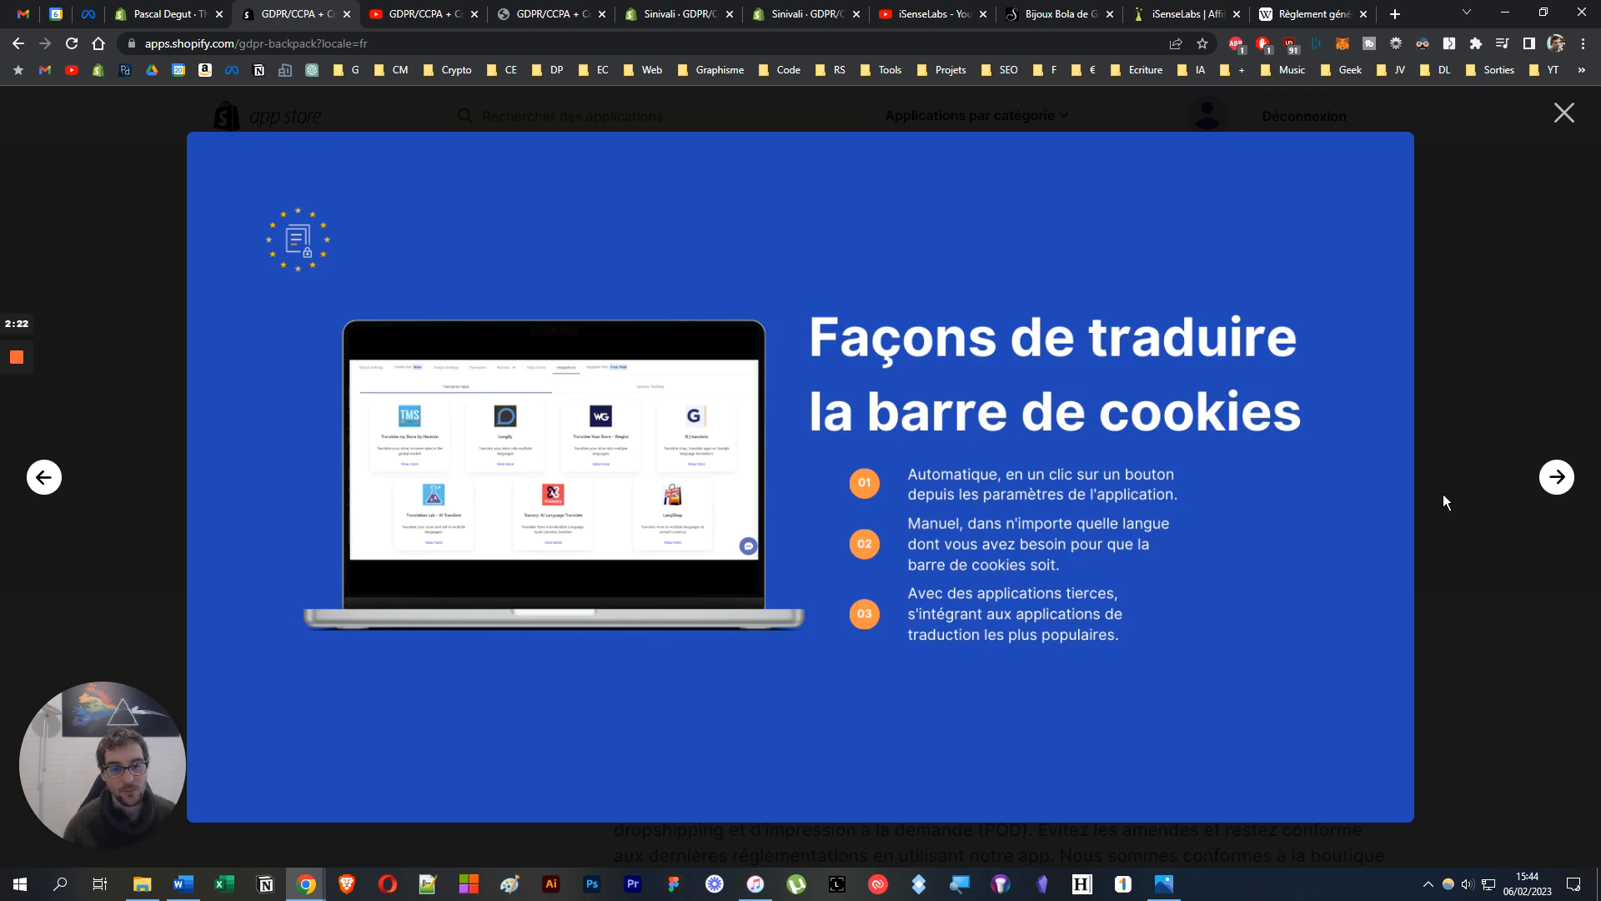
{"action": "left_click", "coordinate": [1557, 479]}
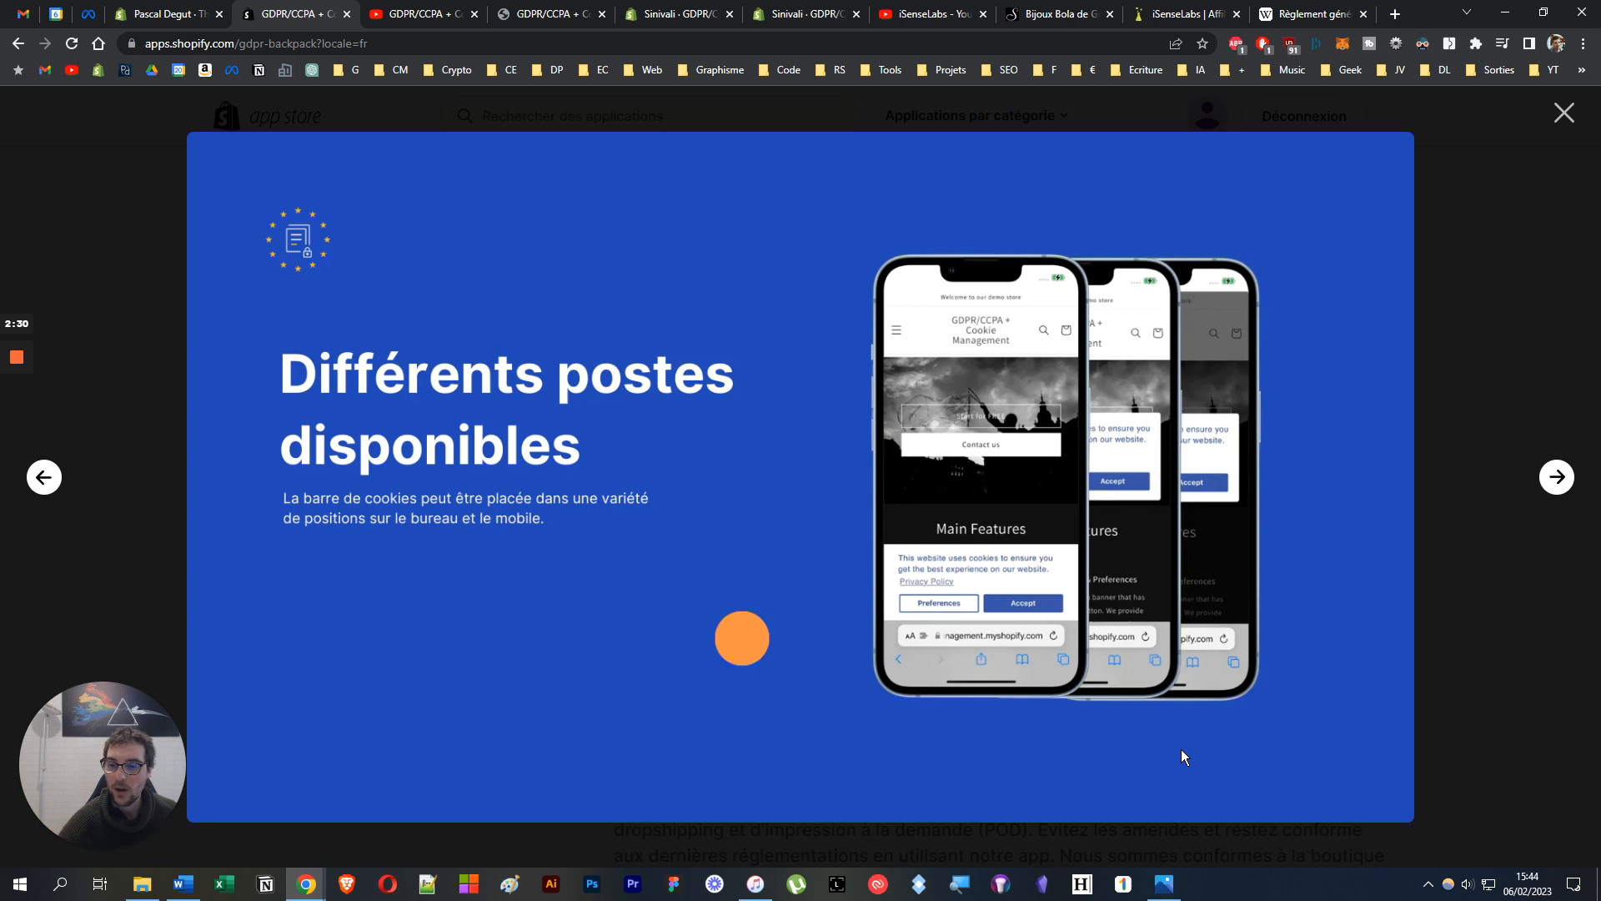
{"action": "left_click", "coordinate": [1547, 485]}
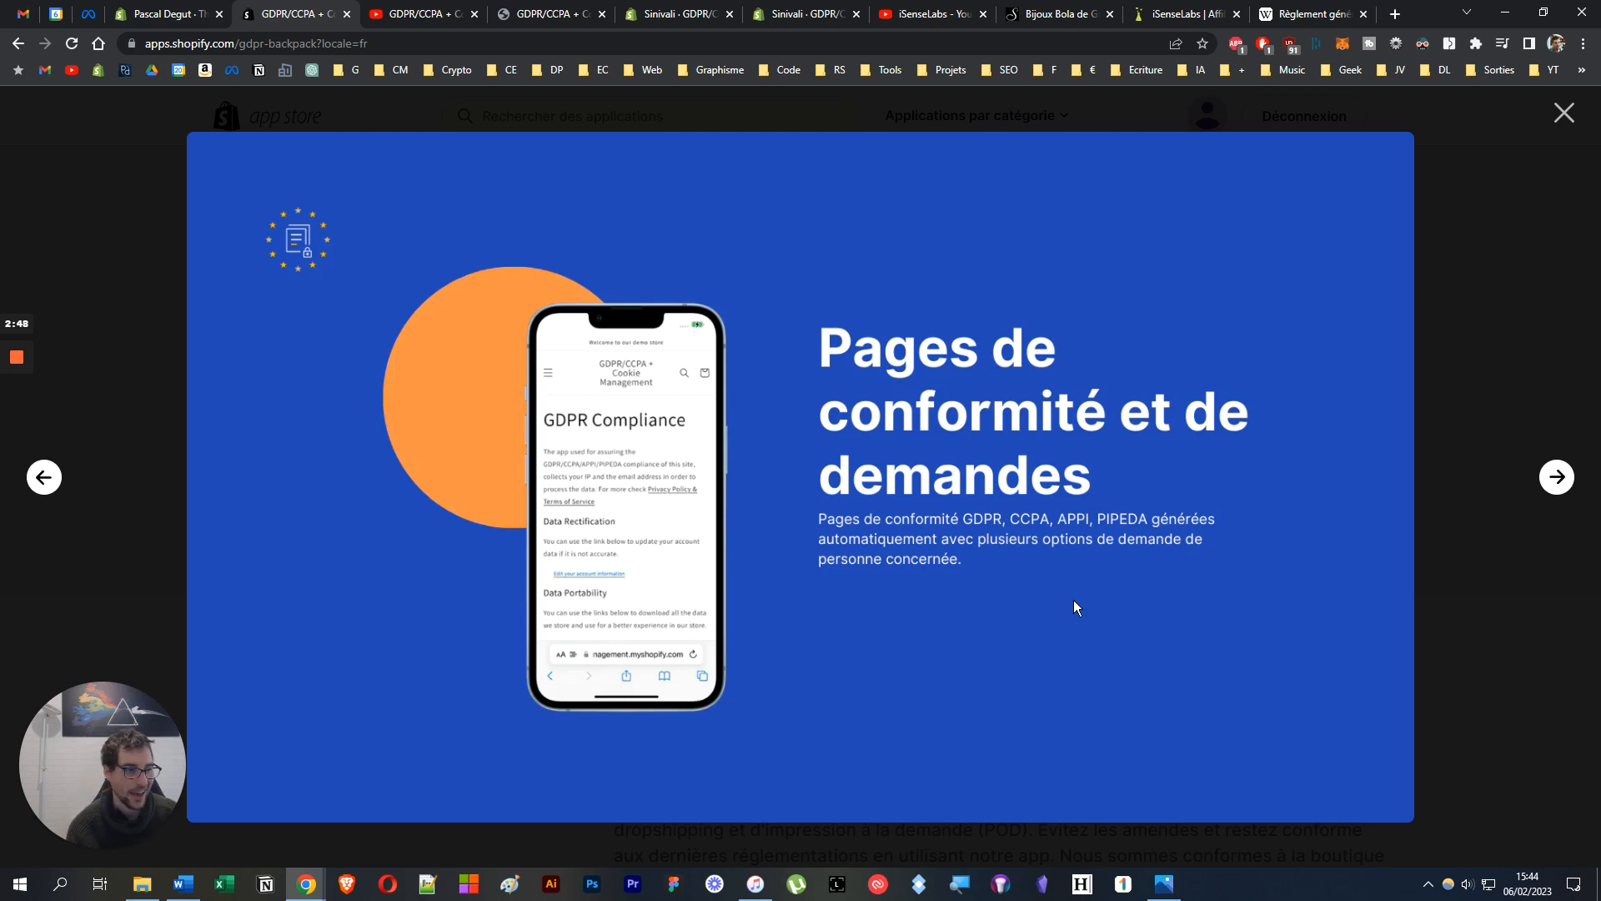
{"action": "left_click", "coordinate": [1556, 477]}
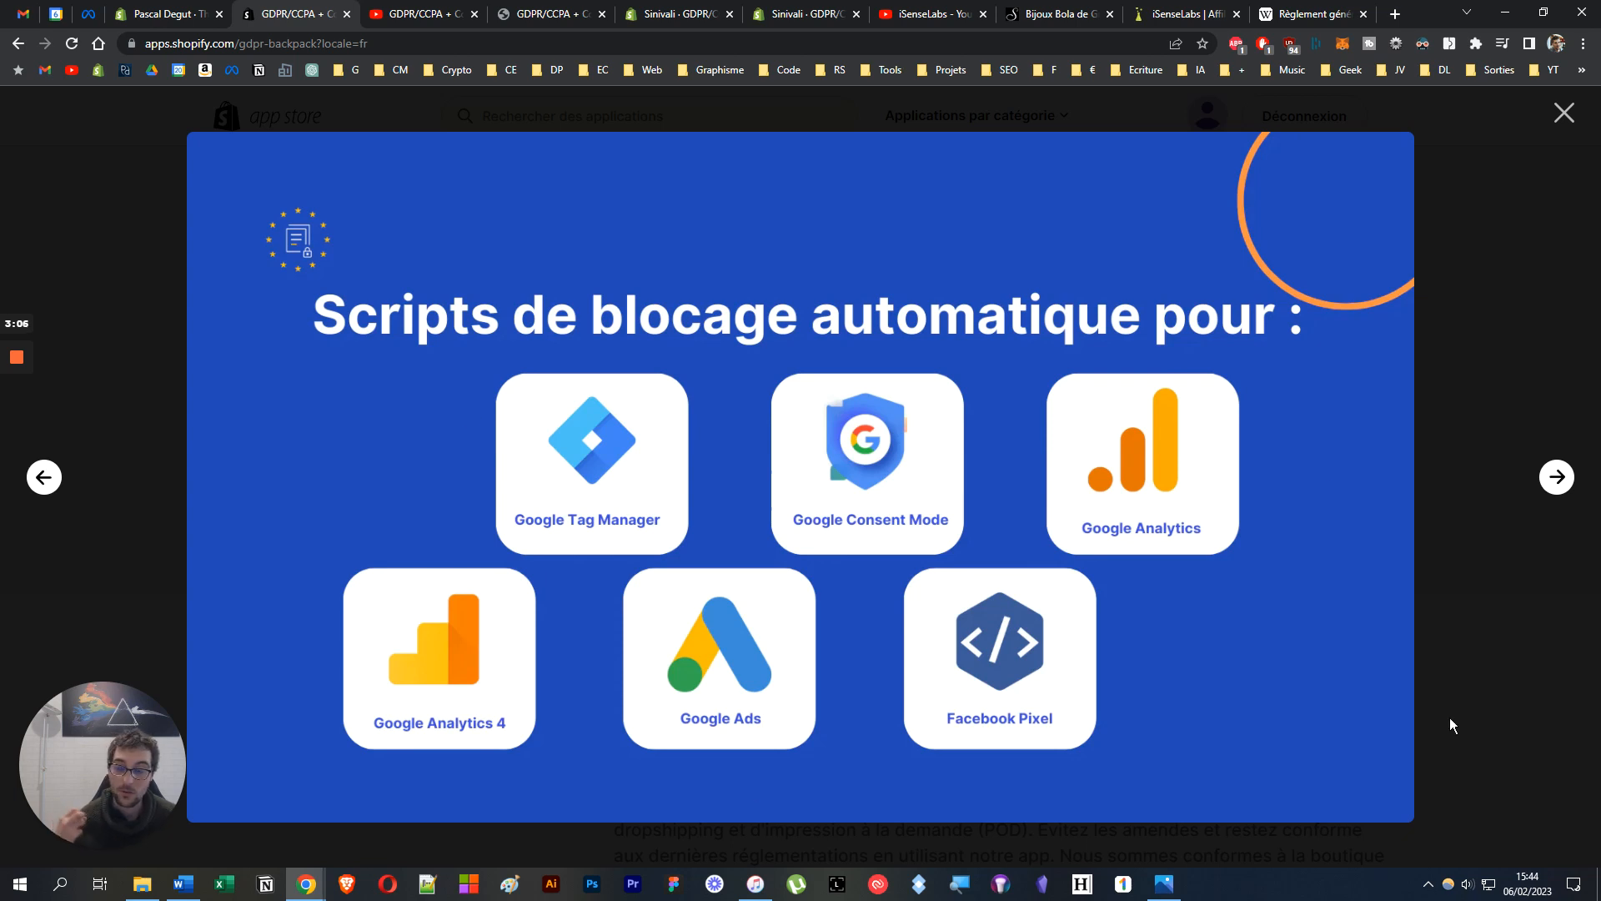
{"action": "left_click", "coordinate": [1555, 478]}
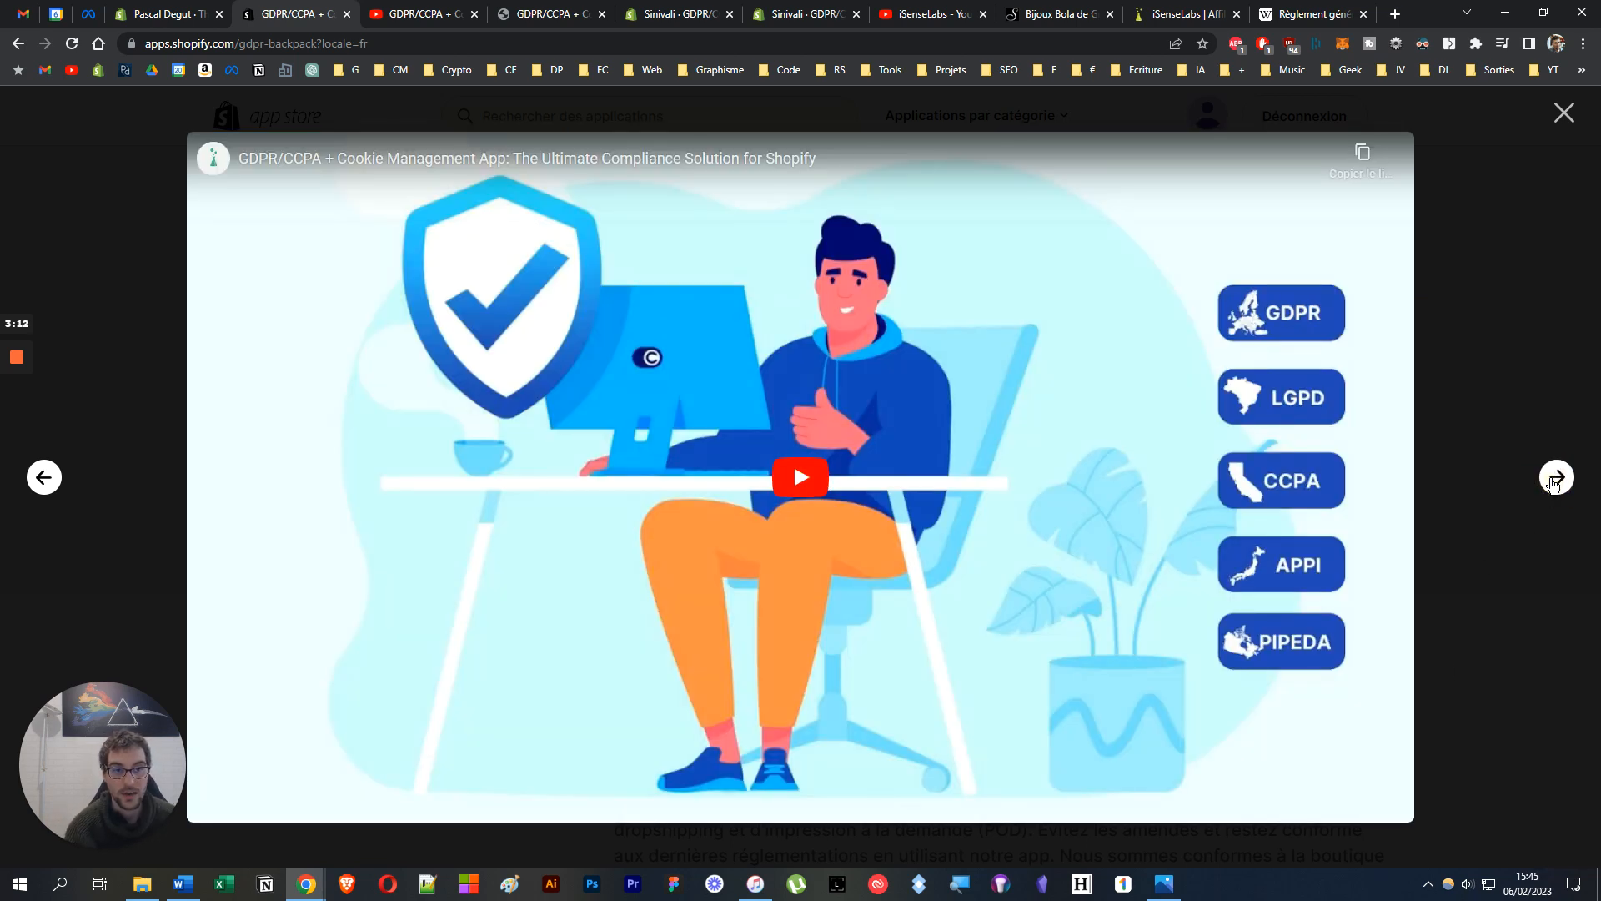
{"action": "left_click", "coordinate": [1556, 478]}
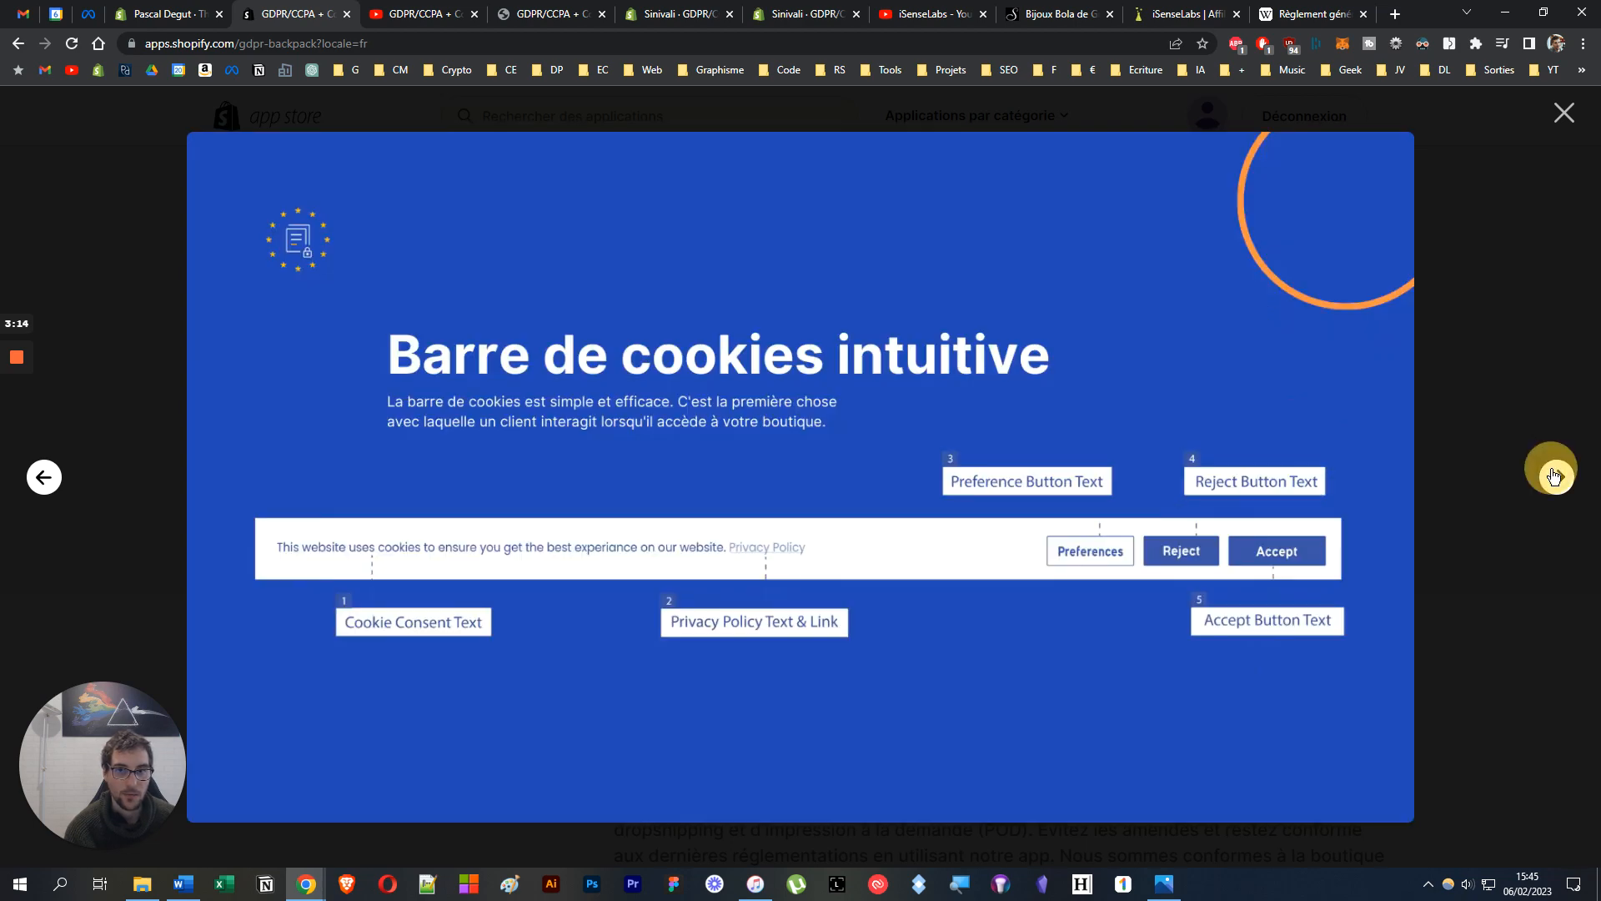
{"action": "left_click", "coordinate": [1561, 124]}
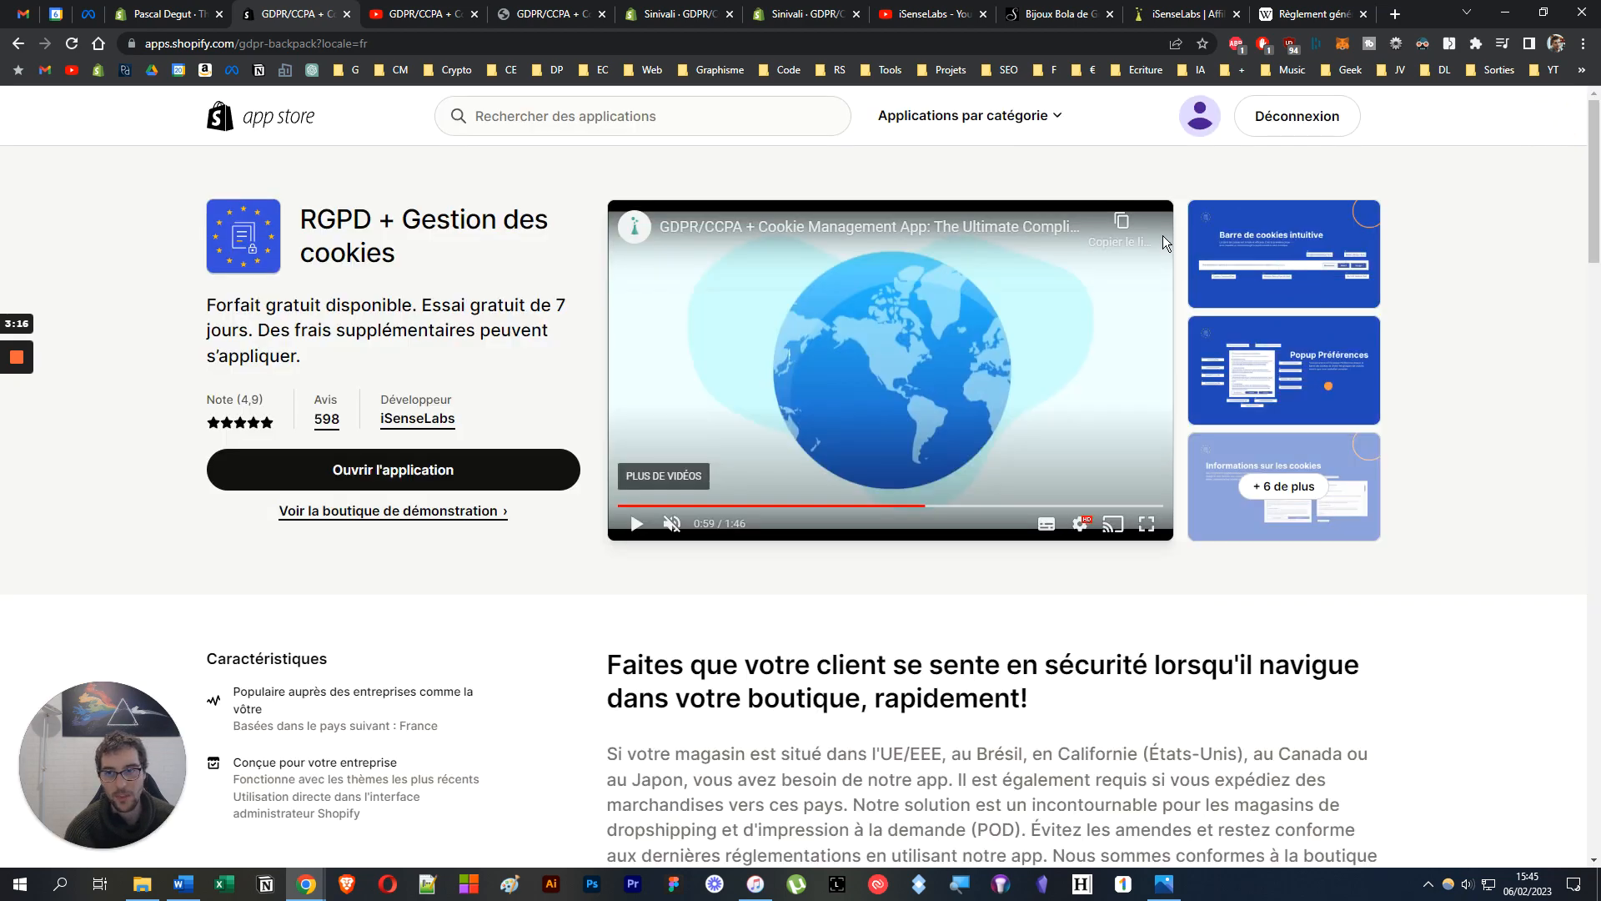
Switch to the GDPR/CCPA + Cookie Management plan page in the Sinivali store admin after a glance at the storefront.
{"action": "key", "text": "alt+Tab"}
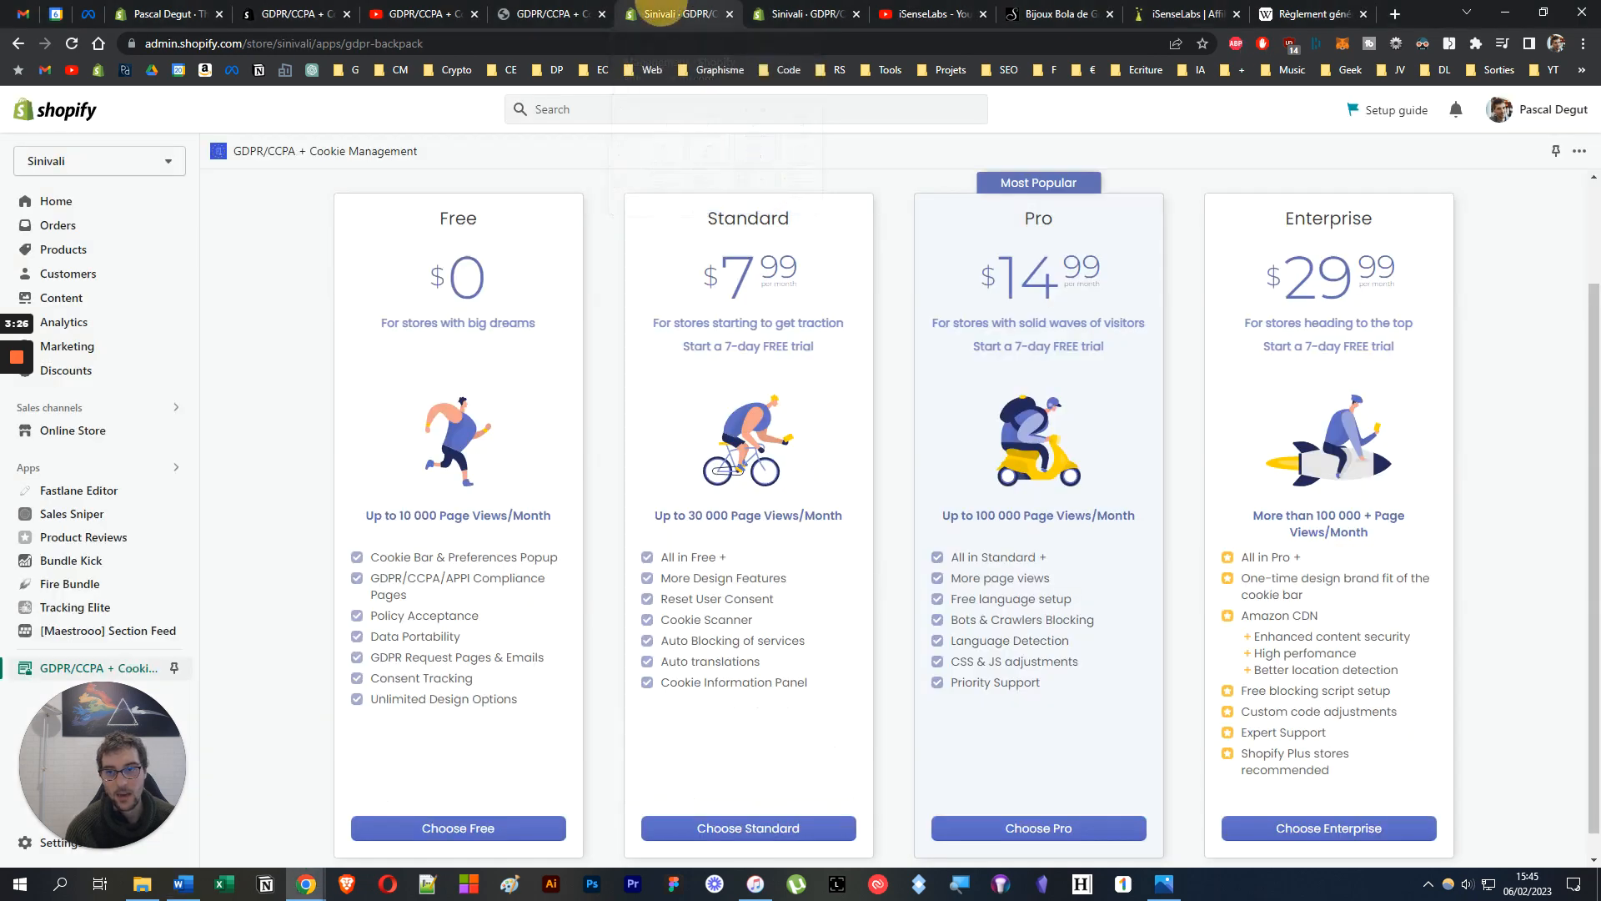
{"action": "left_click", "coordinate": [676, 15]}
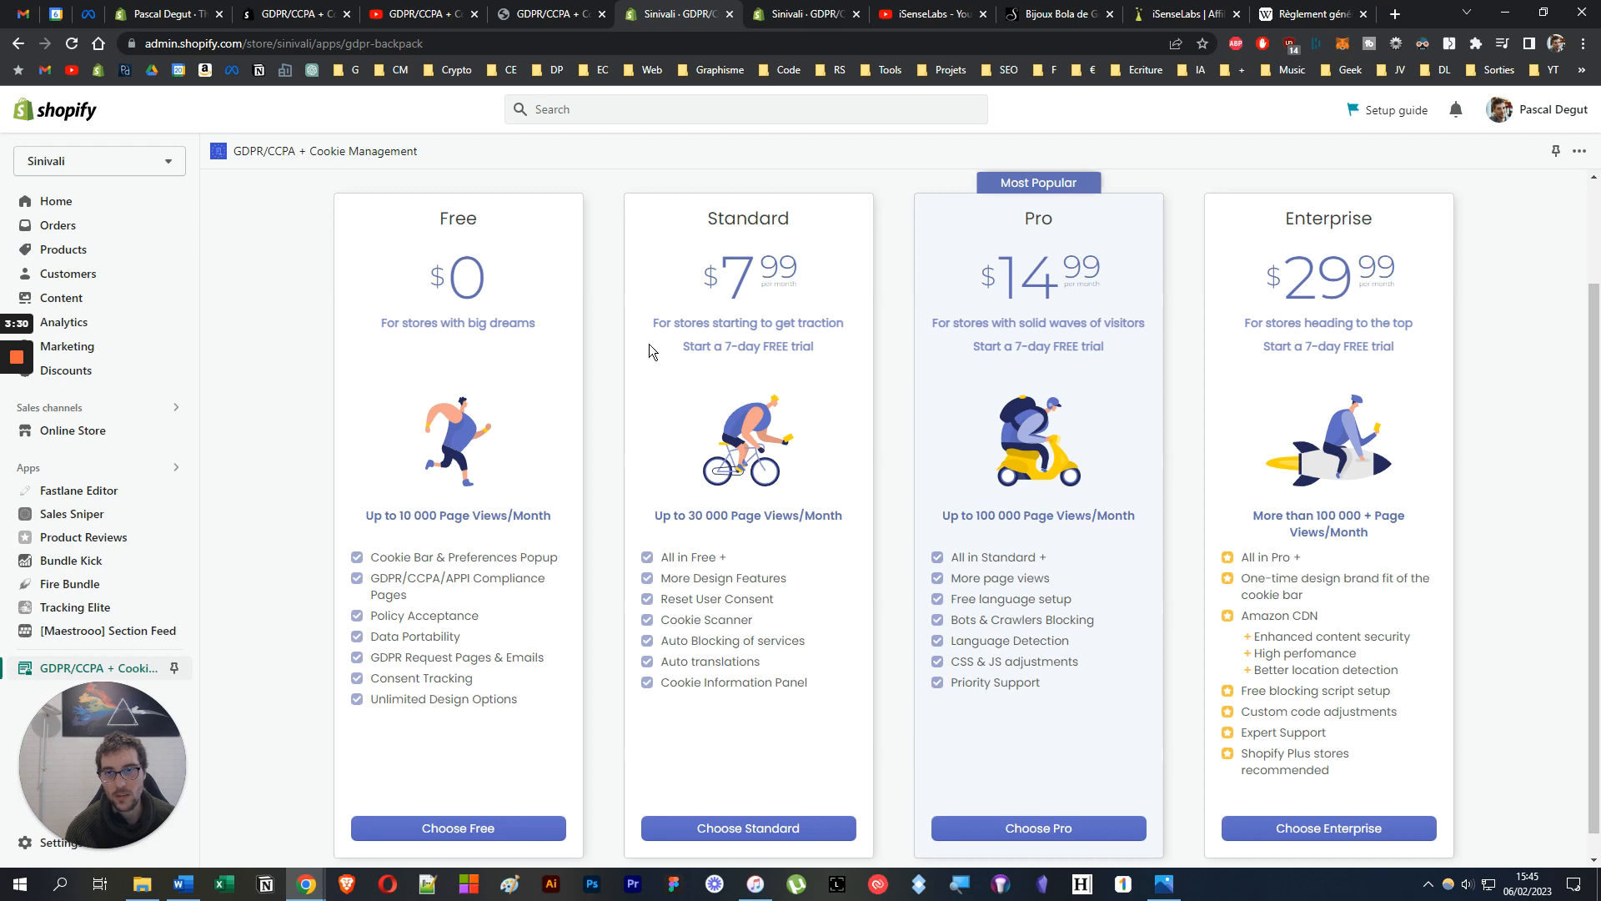
{"action": "left_click", "coordinate": [1055, 14]}
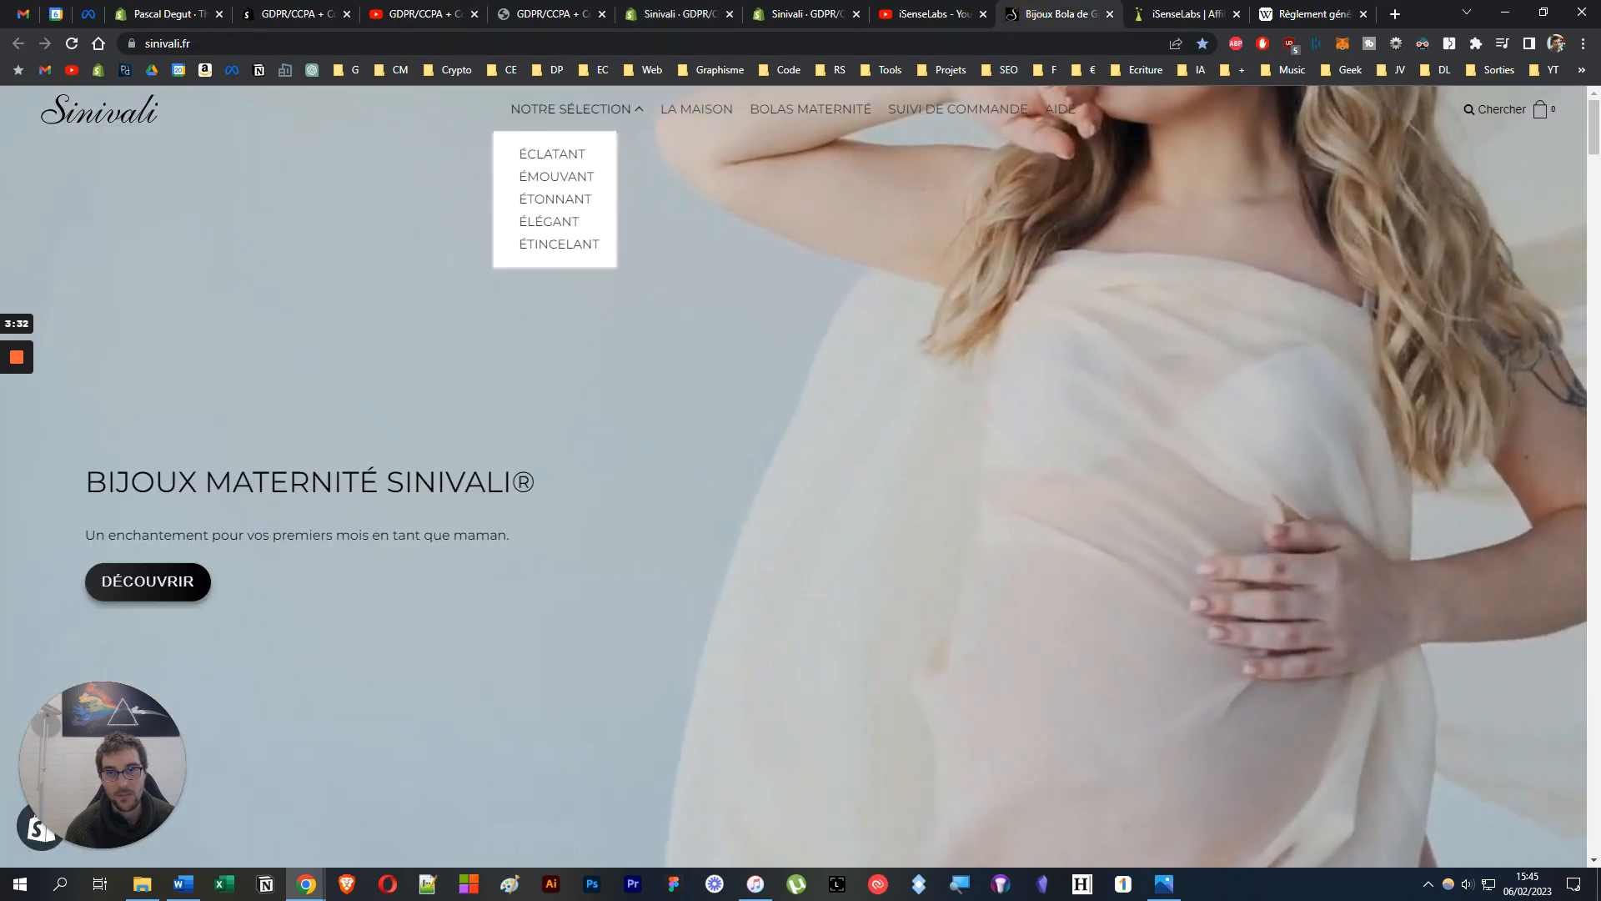
{"action": "left_click", "coordinate": [551, 14]}
{"action": "left_click", "coordinate": [680, 14]}
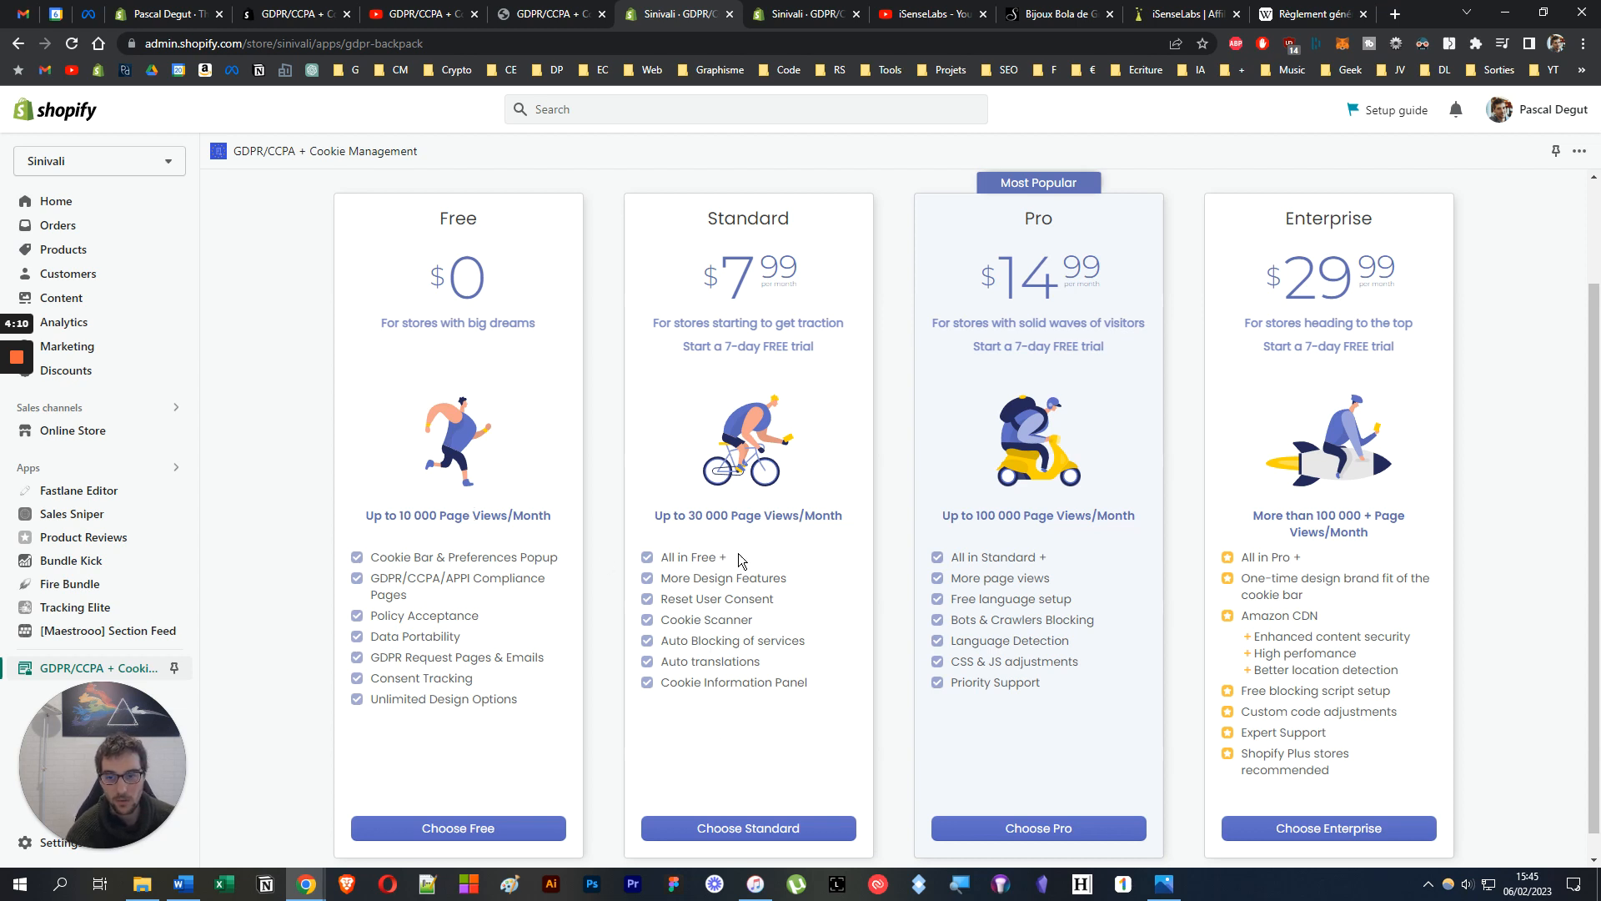
Display the yearly pricing of the app's plans.
{"action": "scroll", "coordinate": [1084, 387], "scroll_direction": "up", "scroll_amount": 1}
{"action": "scroll", "coordinate": [1085, 387], "scroll_direction": "up", "scroll_amount": 1}
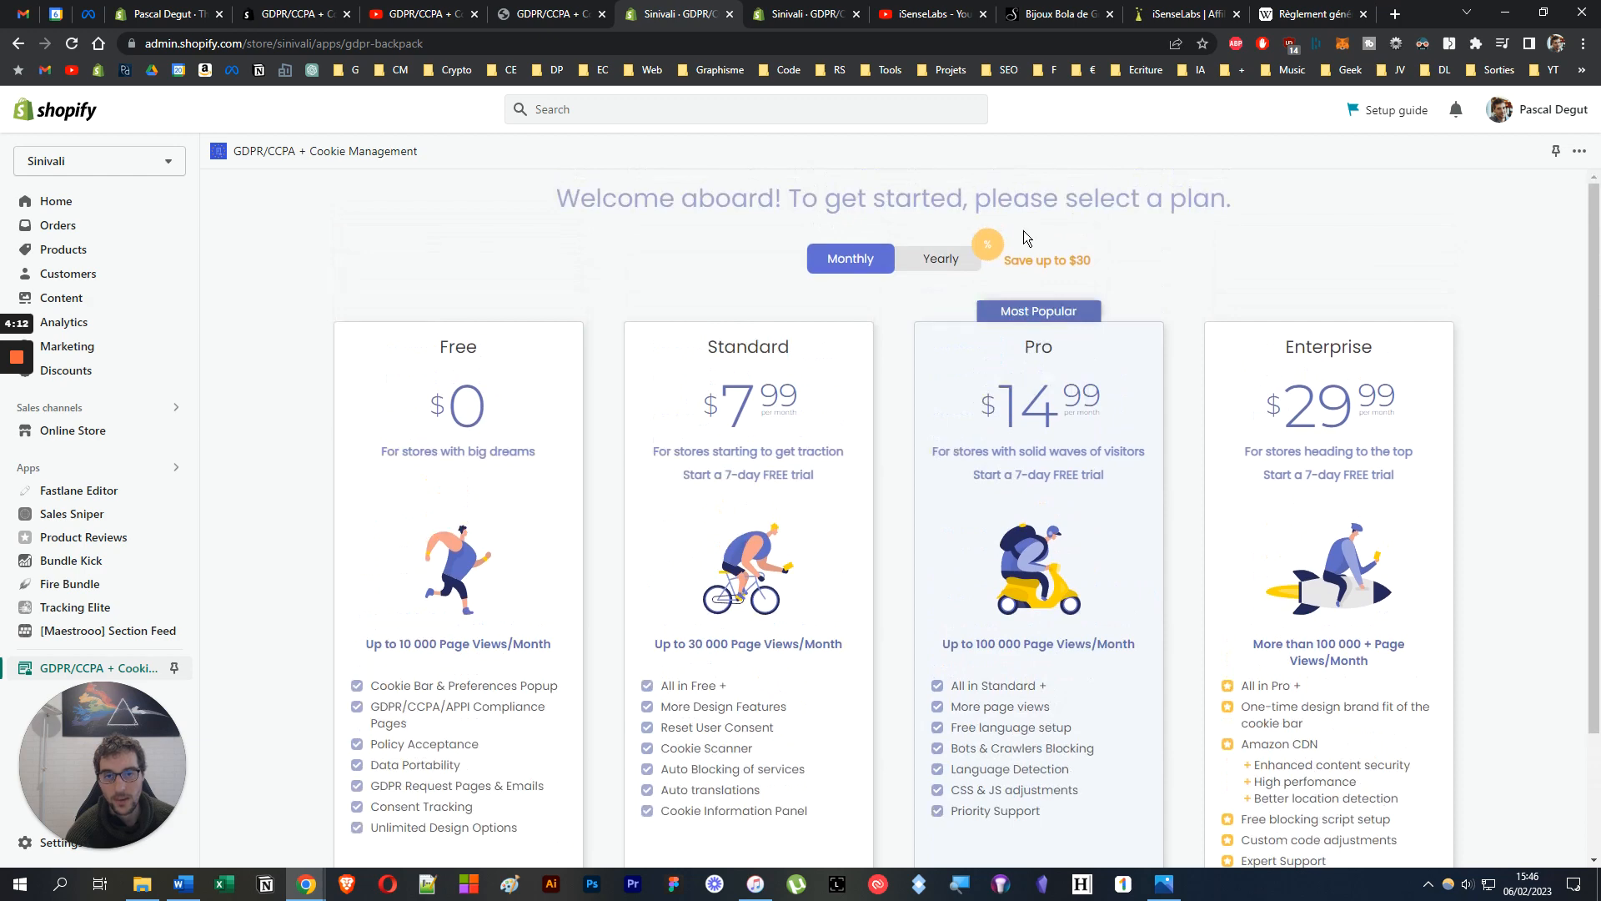
{"action": "left_click", "coordinate": [941, 260]}
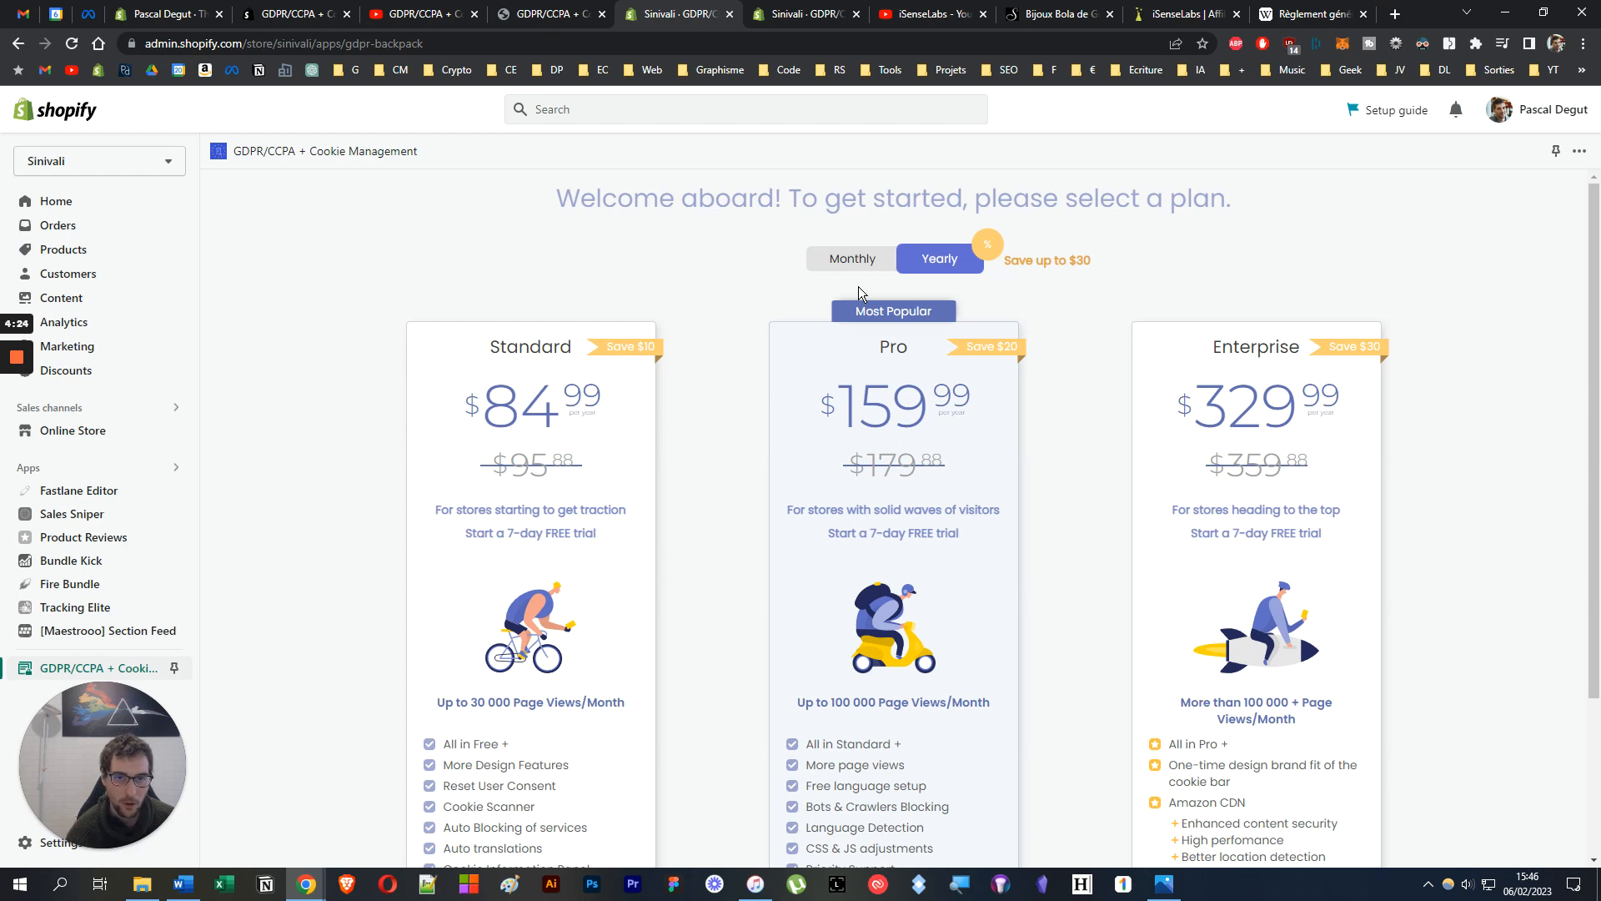
Return to monthly billing and choose the Free plan.
{"action": "left_click", "coordinate": [851, 259]}
{"action": "scroll", "coordinate": [578, 382], "scroll_direction": "down", "scroll_amount": 2}
{"action": "left_click", "coordinate": [472, 809]}
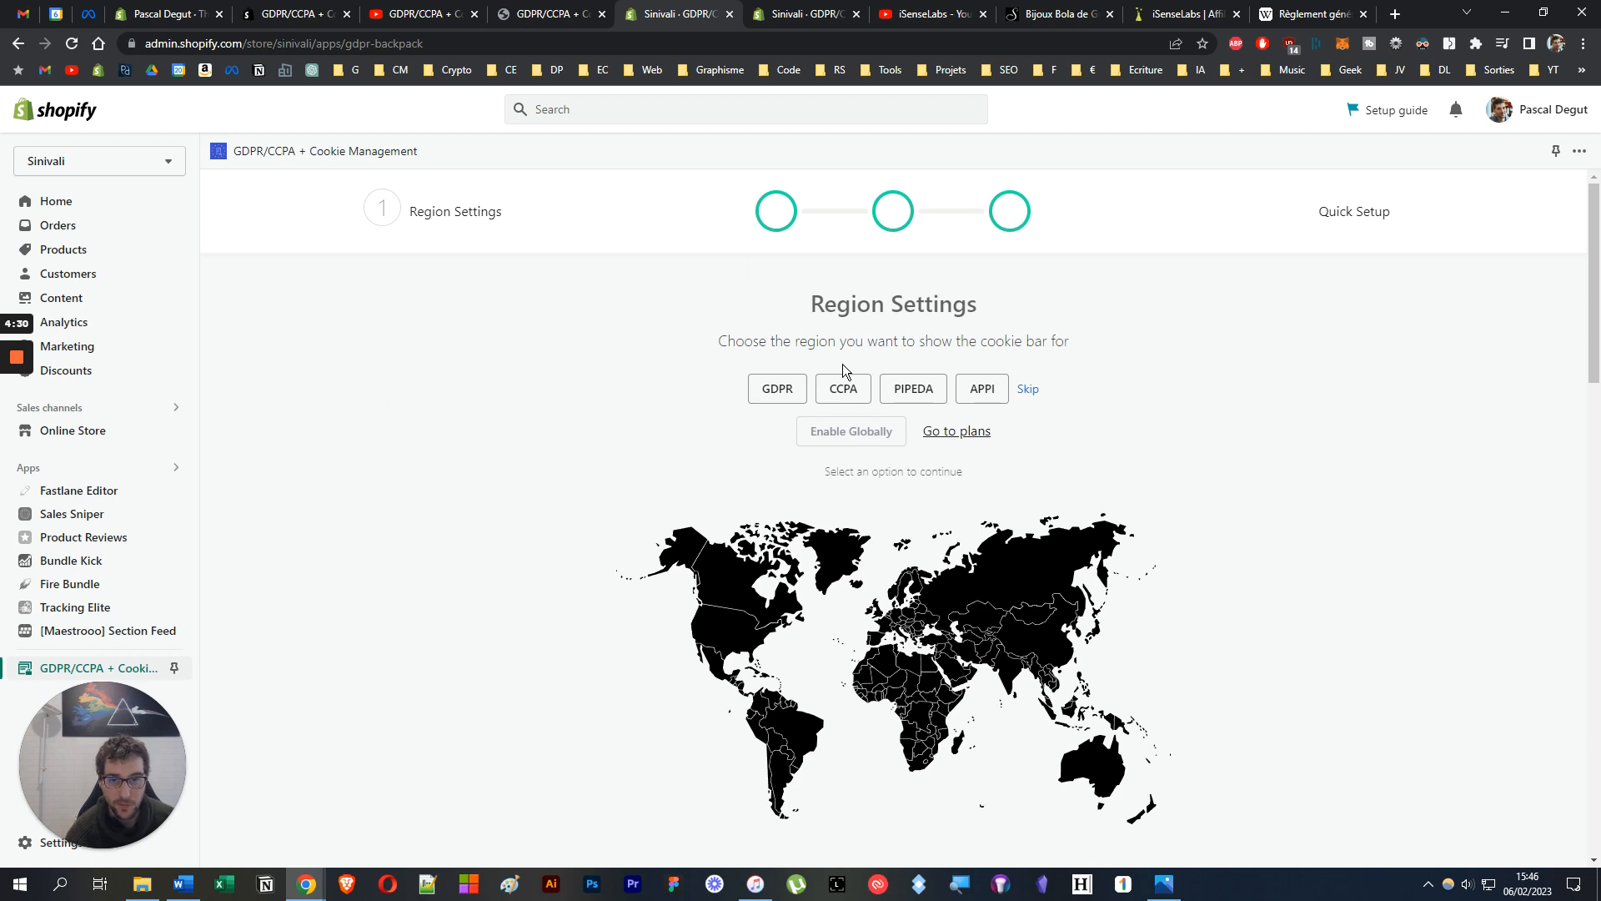
Enable the cookie bar for the GDPR, CCPA, PIPEDA and APPI regions in the quick setup.
{"action": "left_click", "coordinate": [793, 390]}
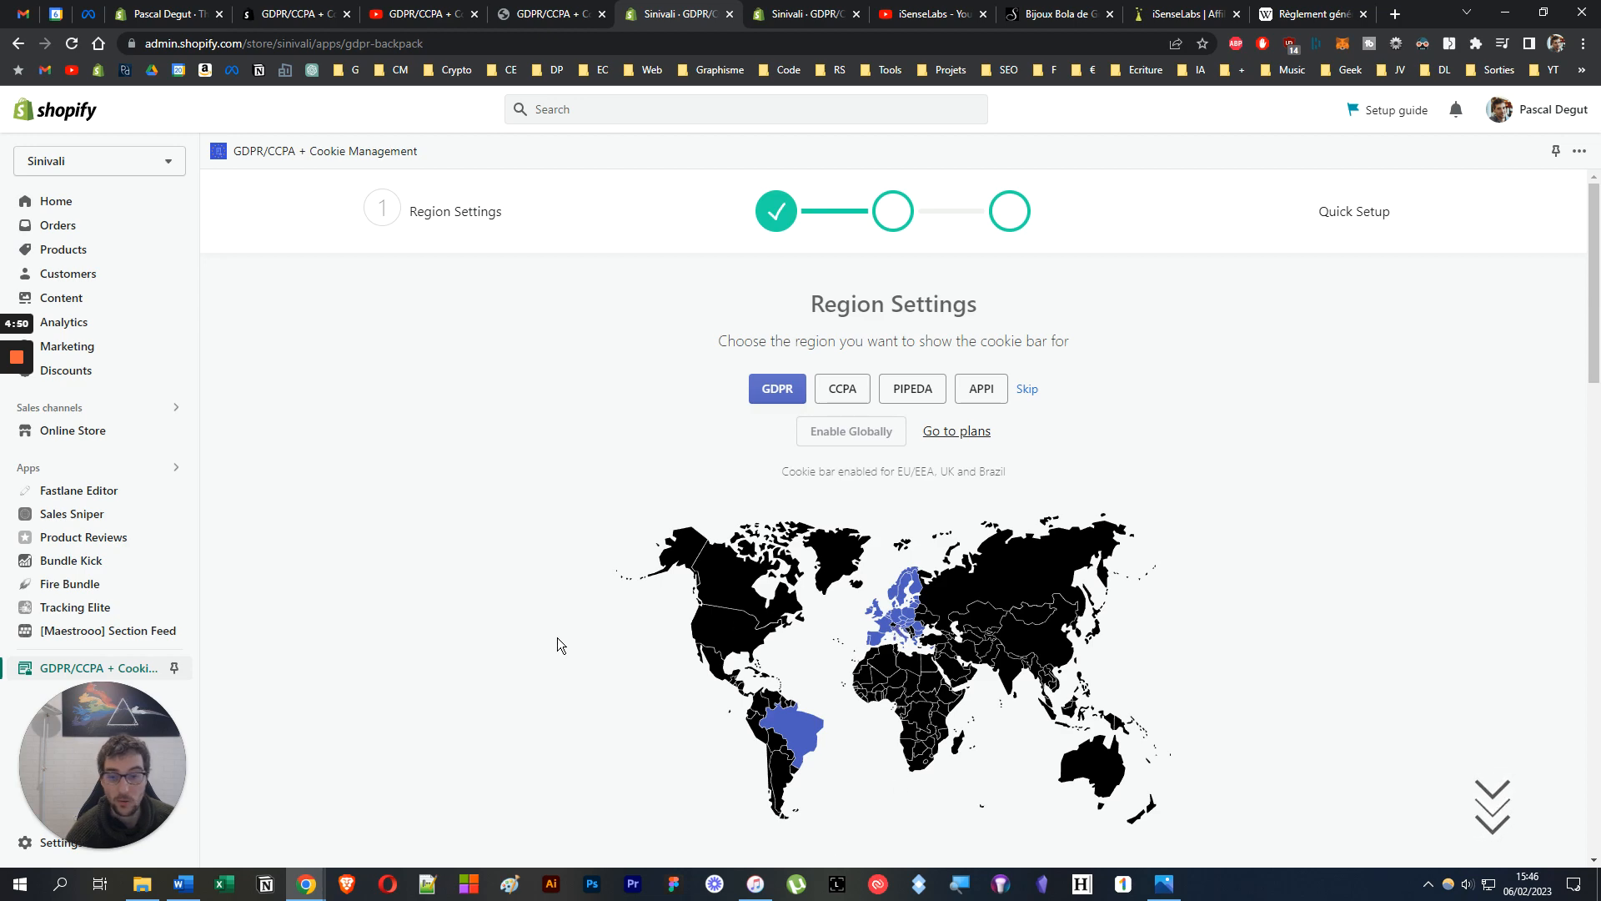
{"action": "scroll", "coordinate": [624, 620], "scroll_direction": "down", "scroll_amount": 4}
{"action": "scroll", "coordinate": [623, 620], "scroll_direction": "up", "scroll_amount": 4}
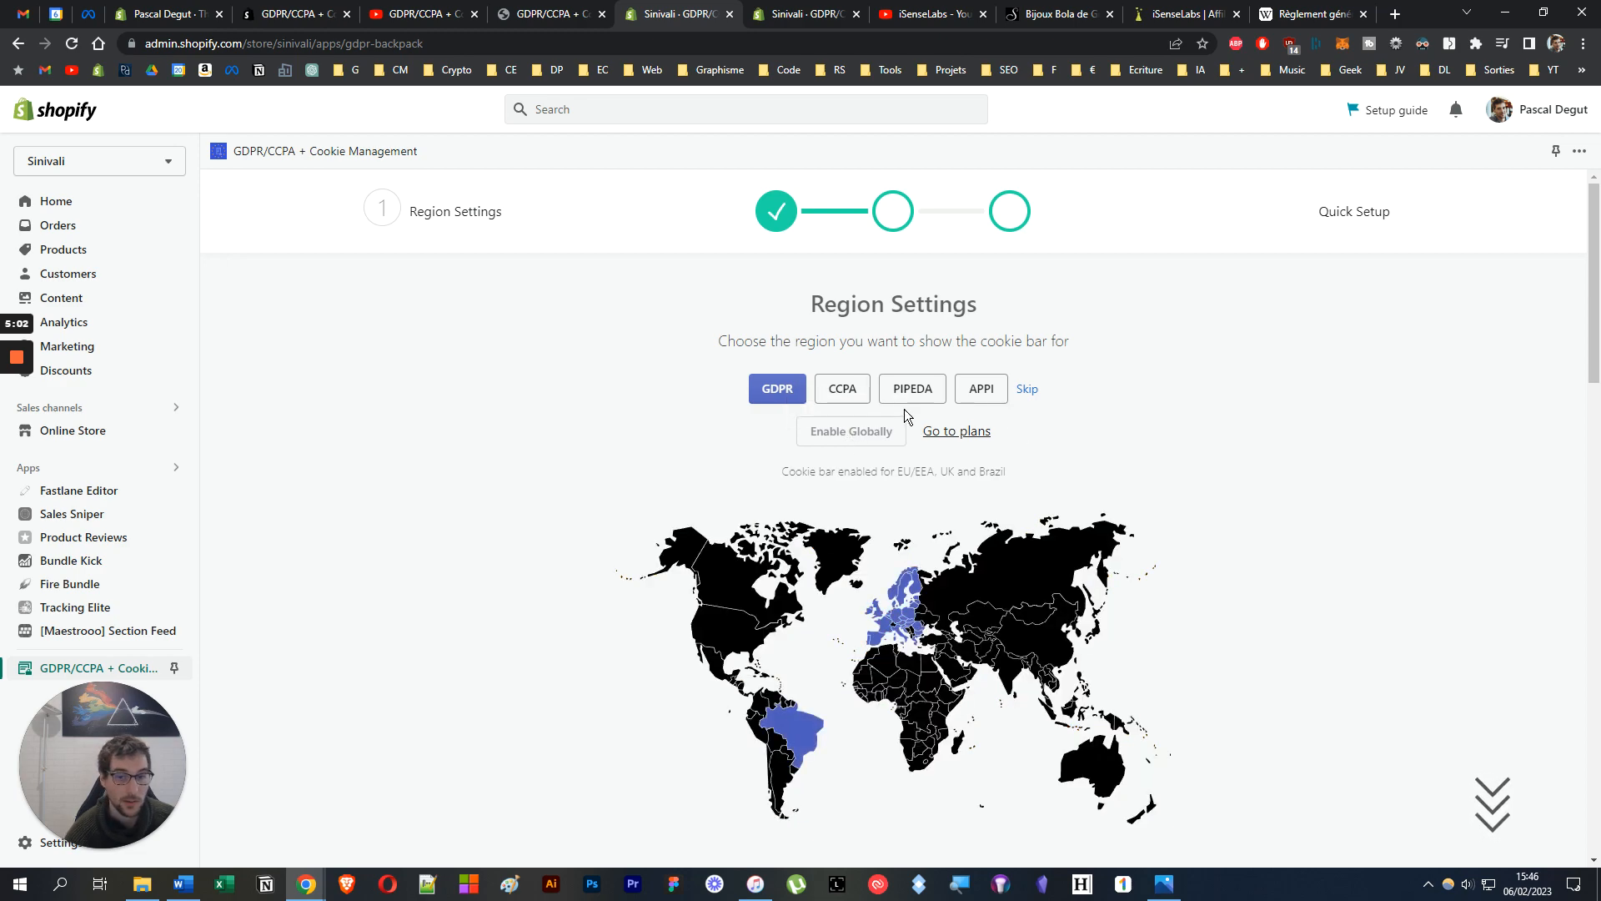
{"action": "left_click", "coordinate": [855, 393]}
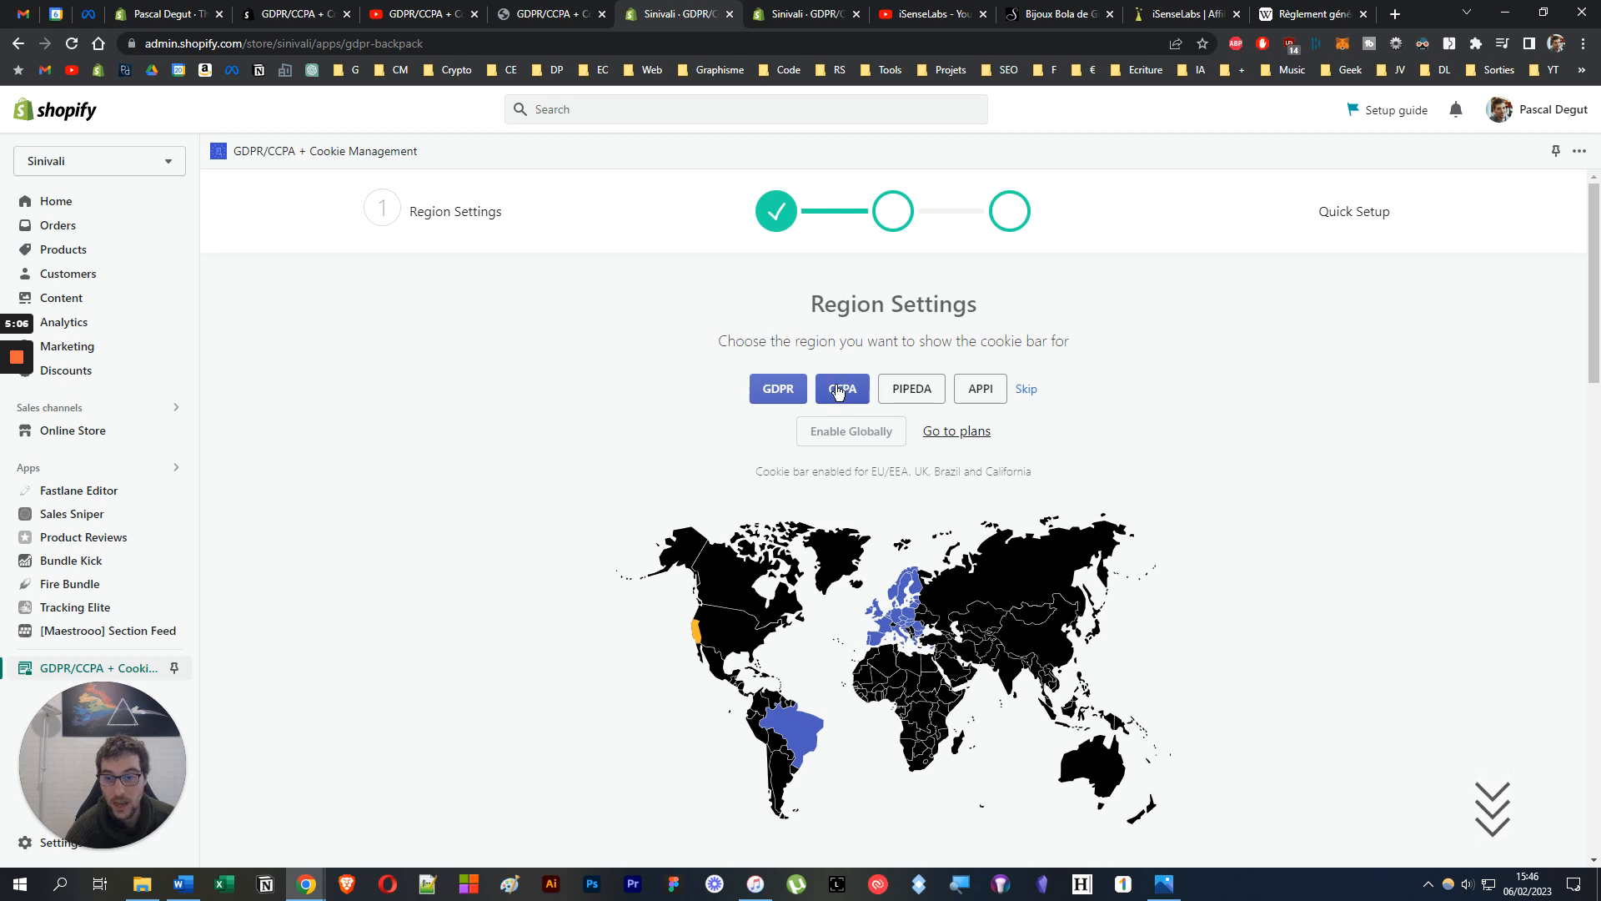
{"action": "left_click", "coordinate": [895, 382]}
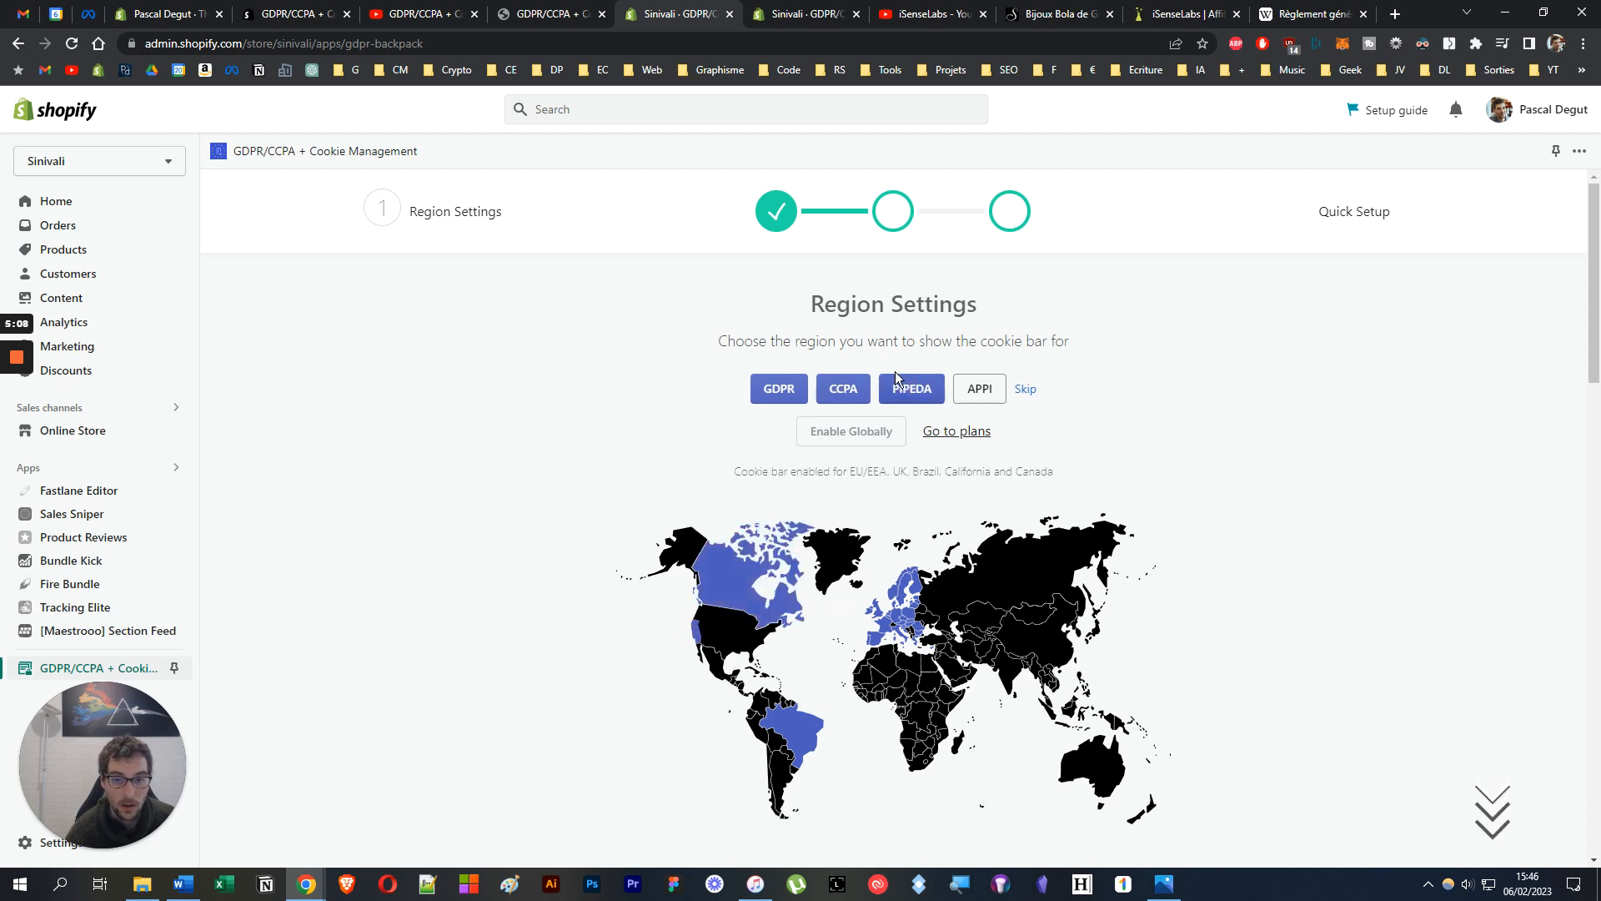
{"action": "left_click", "coordinate": [967, 393]}
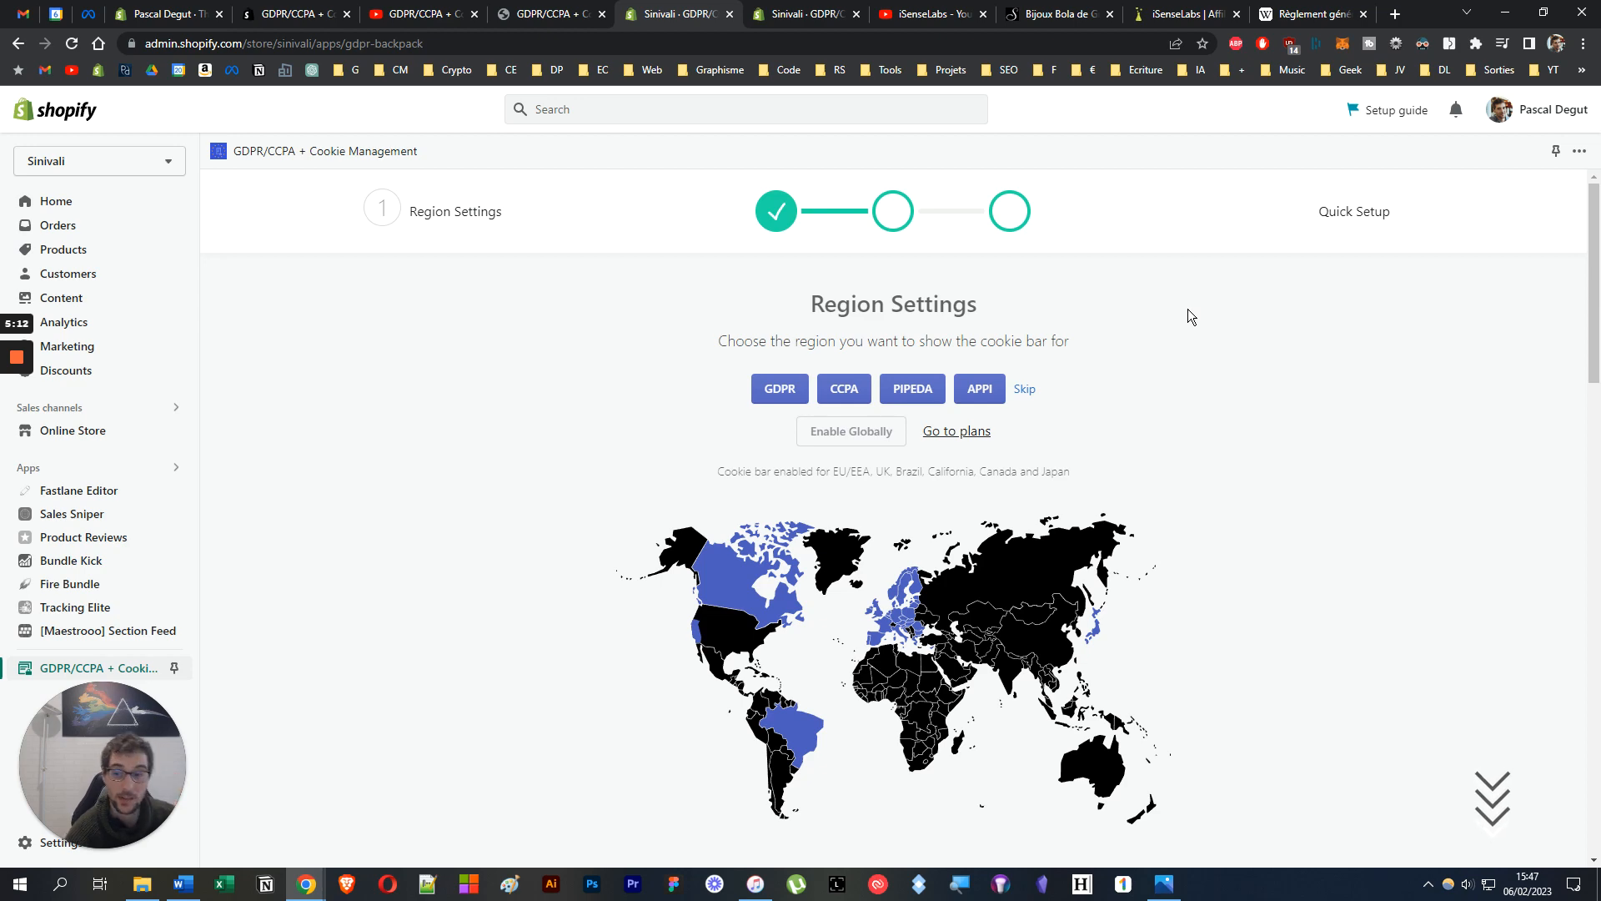
{"action": "scroll", "coordinate": [1114, 395], "scroll_direction": "down", "scroll_amount": 5}
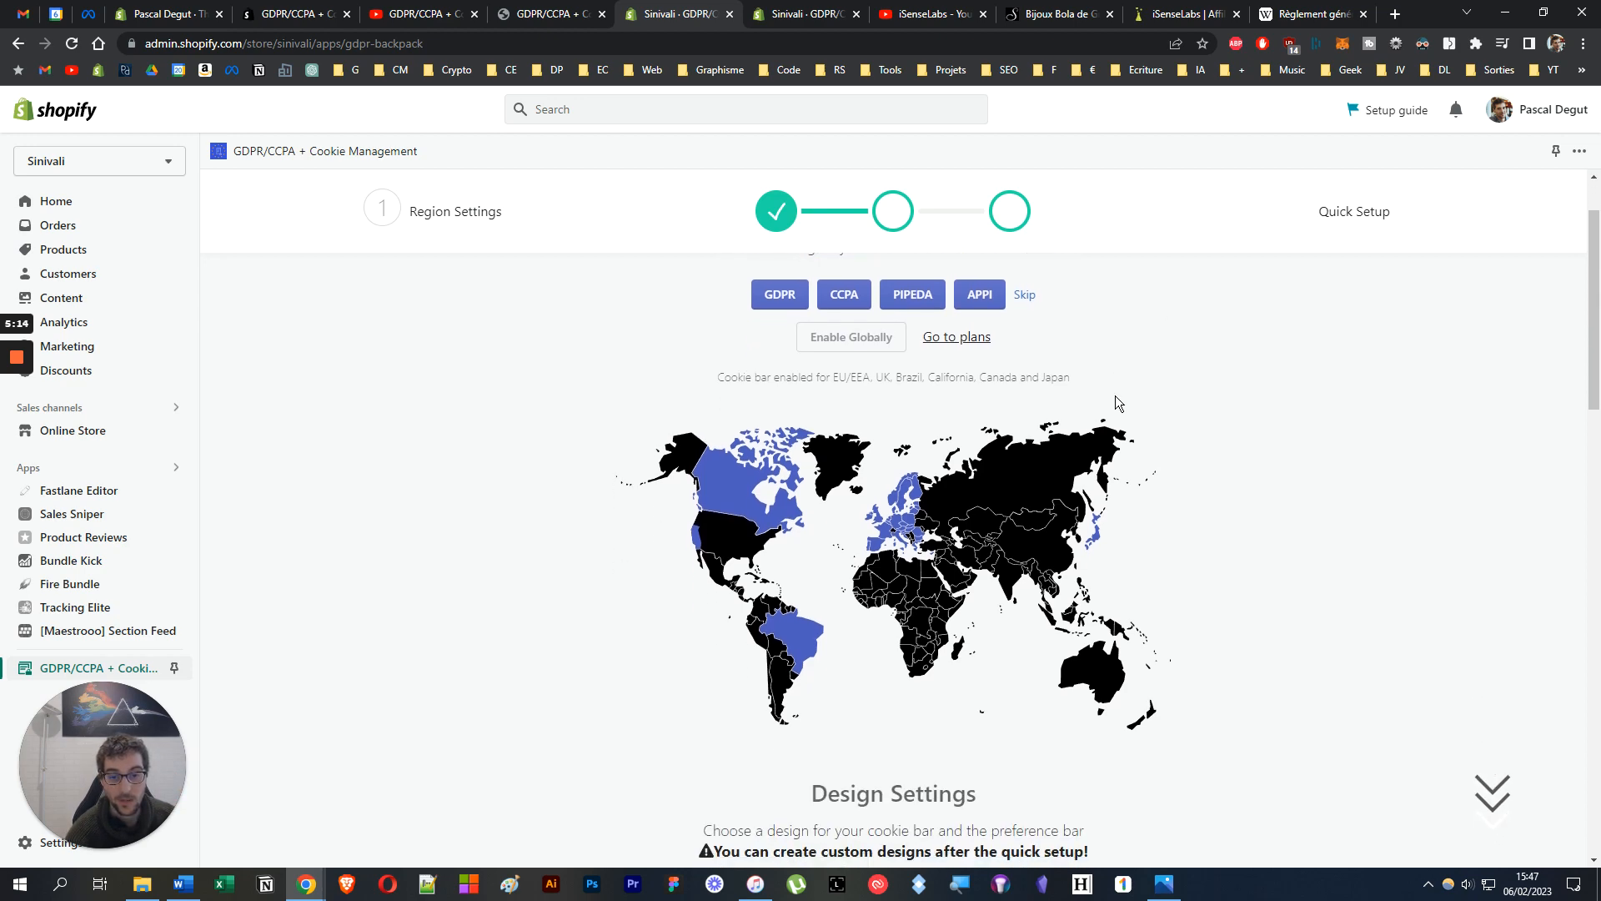
{"action": "scroll", "coordinate": [1114, 396], "scroll_direction": "up", "scroll_amount": 5}
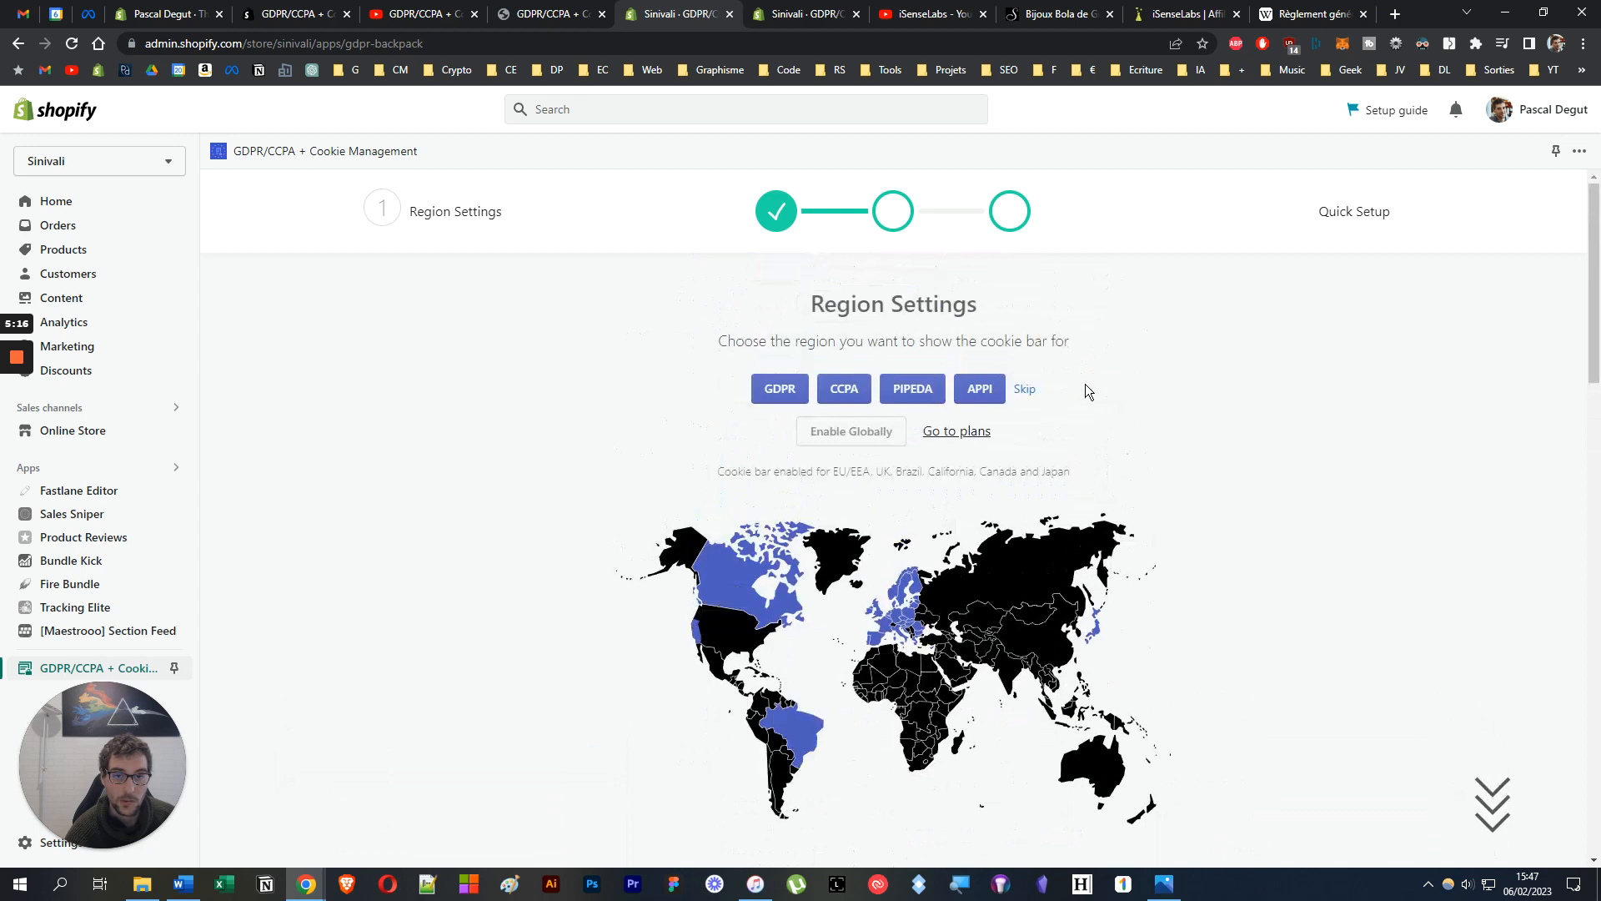
Preview the Golden, Navy, Fruit, Jade, Beige and Off-White designs for the cookie bar in the design settings.
{"action": "scroll", "coordinate": [789, 474], "scroll_direction": "down", "scroll_amount": 5}
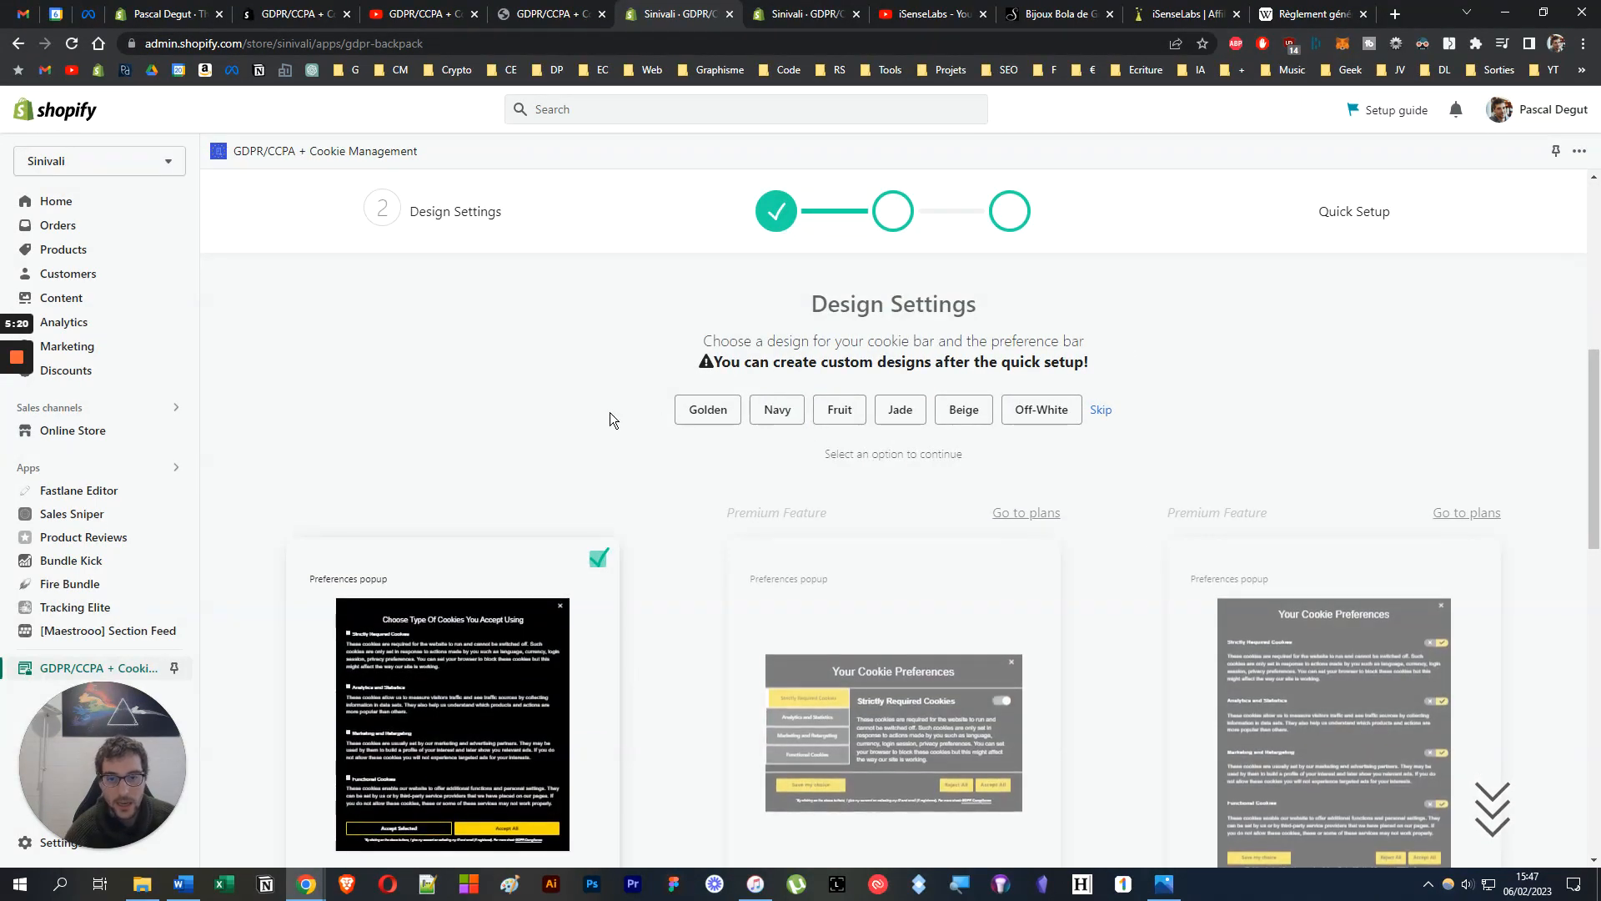
{"action": "left_click", "coordinate": [715, 410]}
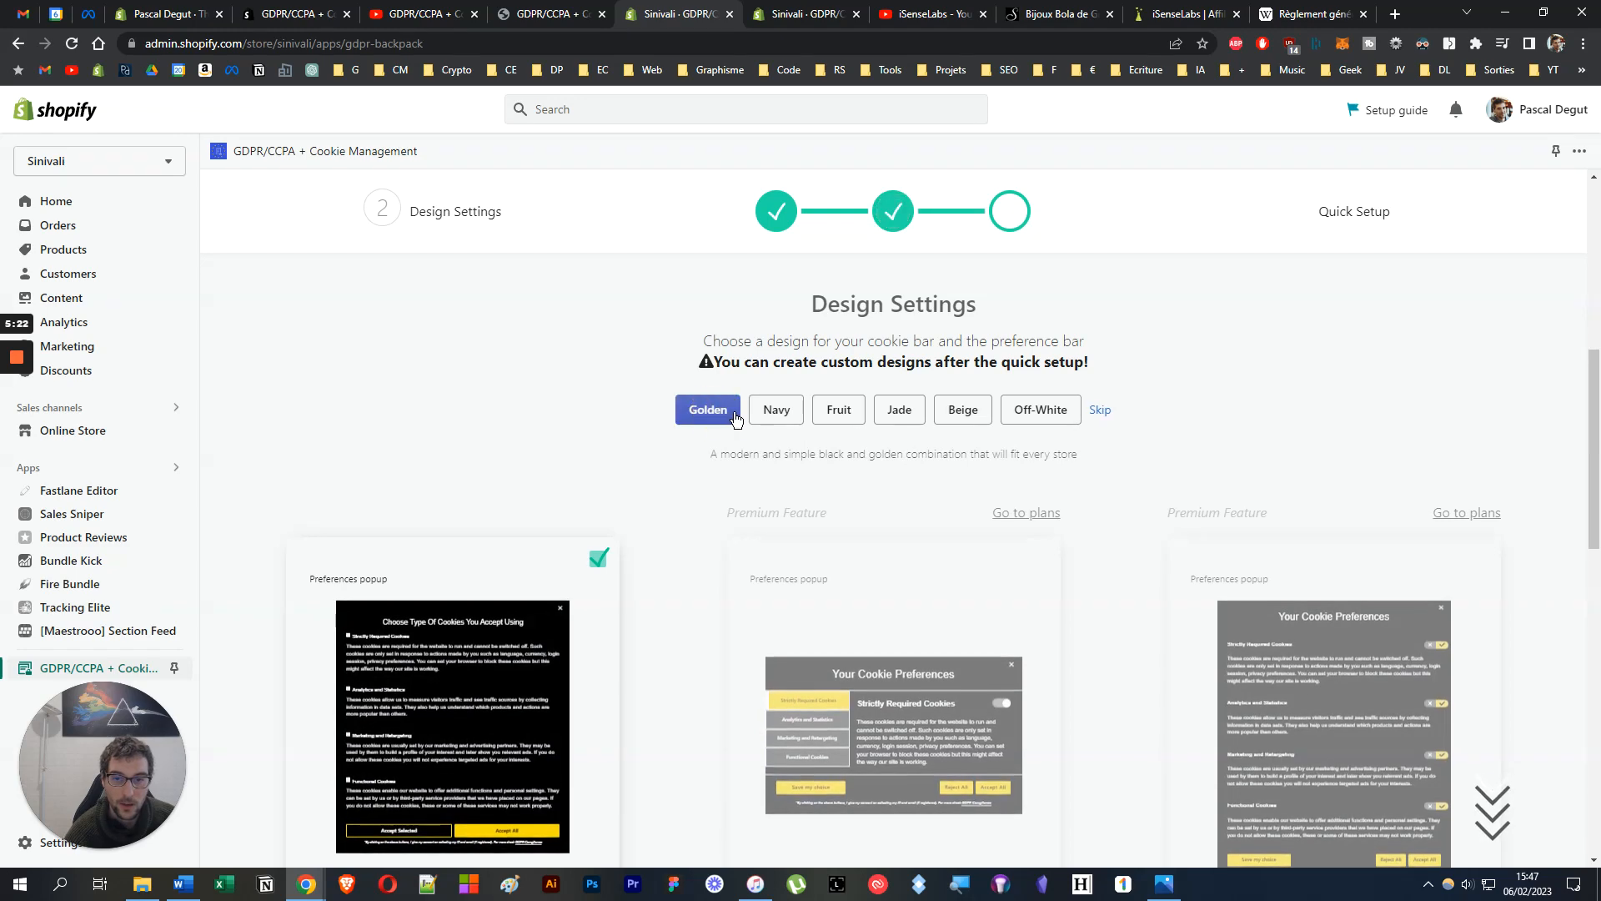
{"action": "left_click", "coordinate": [774, 412]}
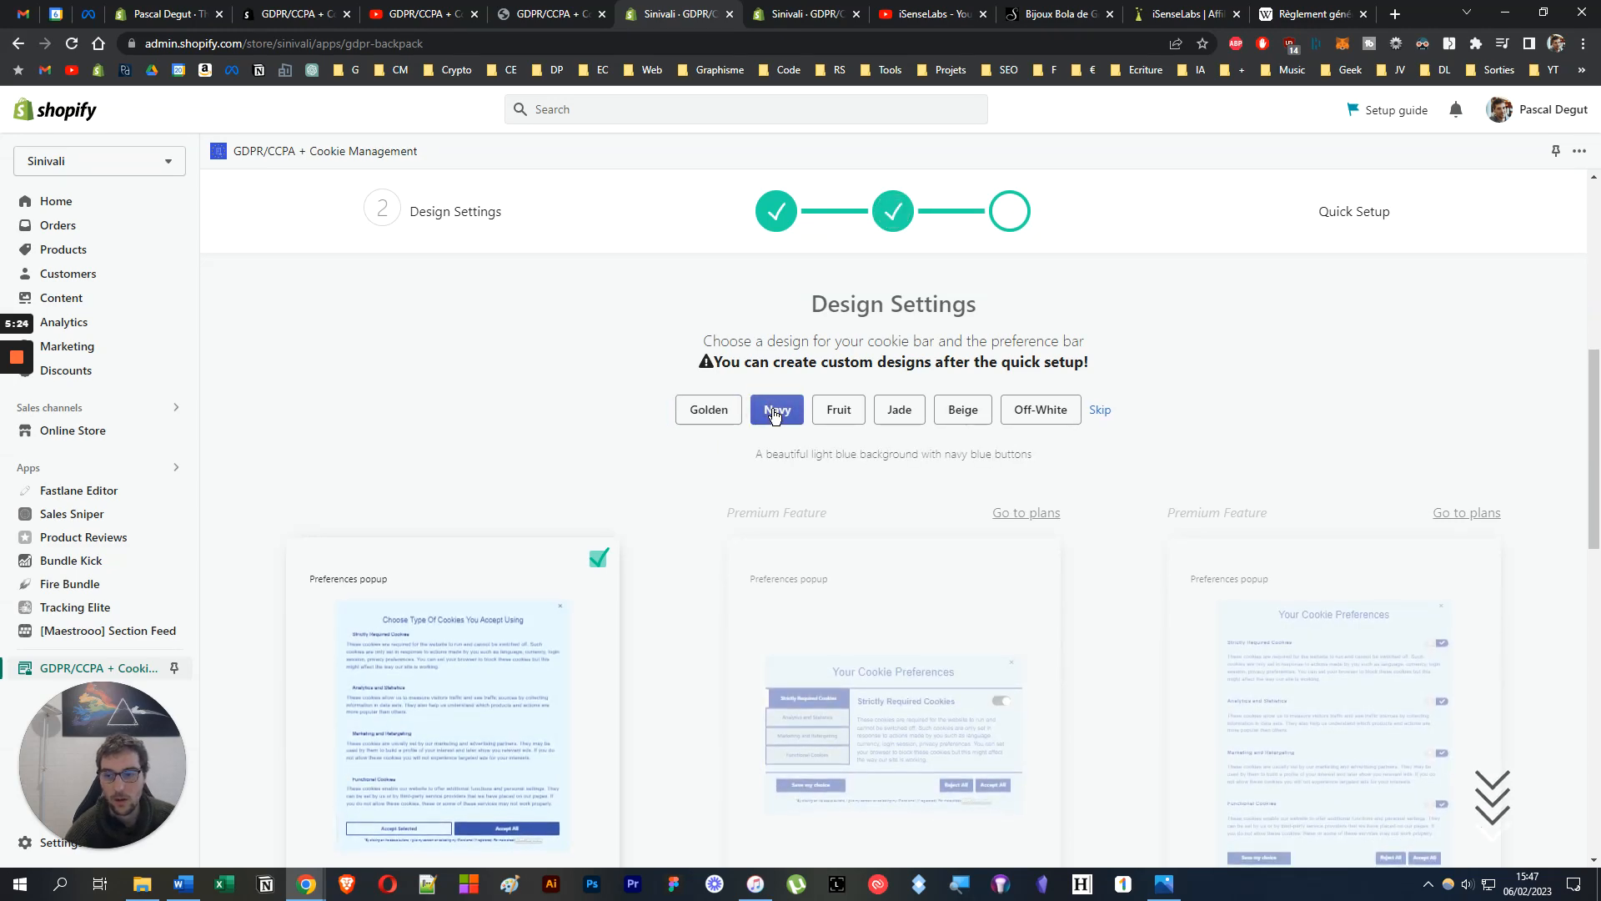
{"action": "left_click", "coordinate": [830, 412]}
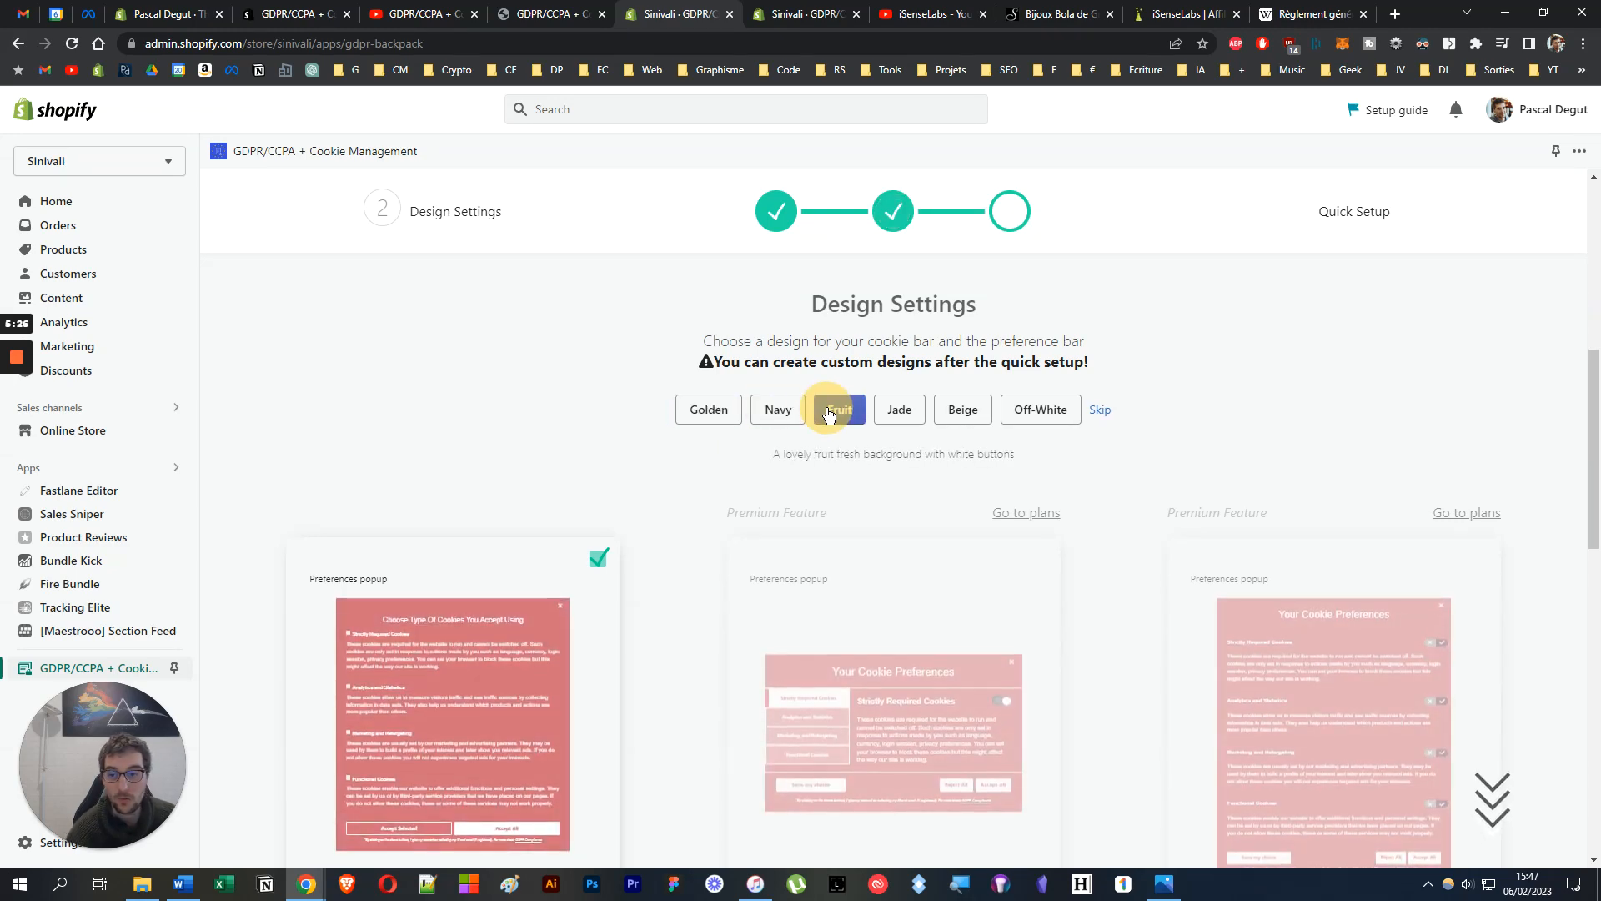
{"action": "left_click", "coordinate": [889, 411]}
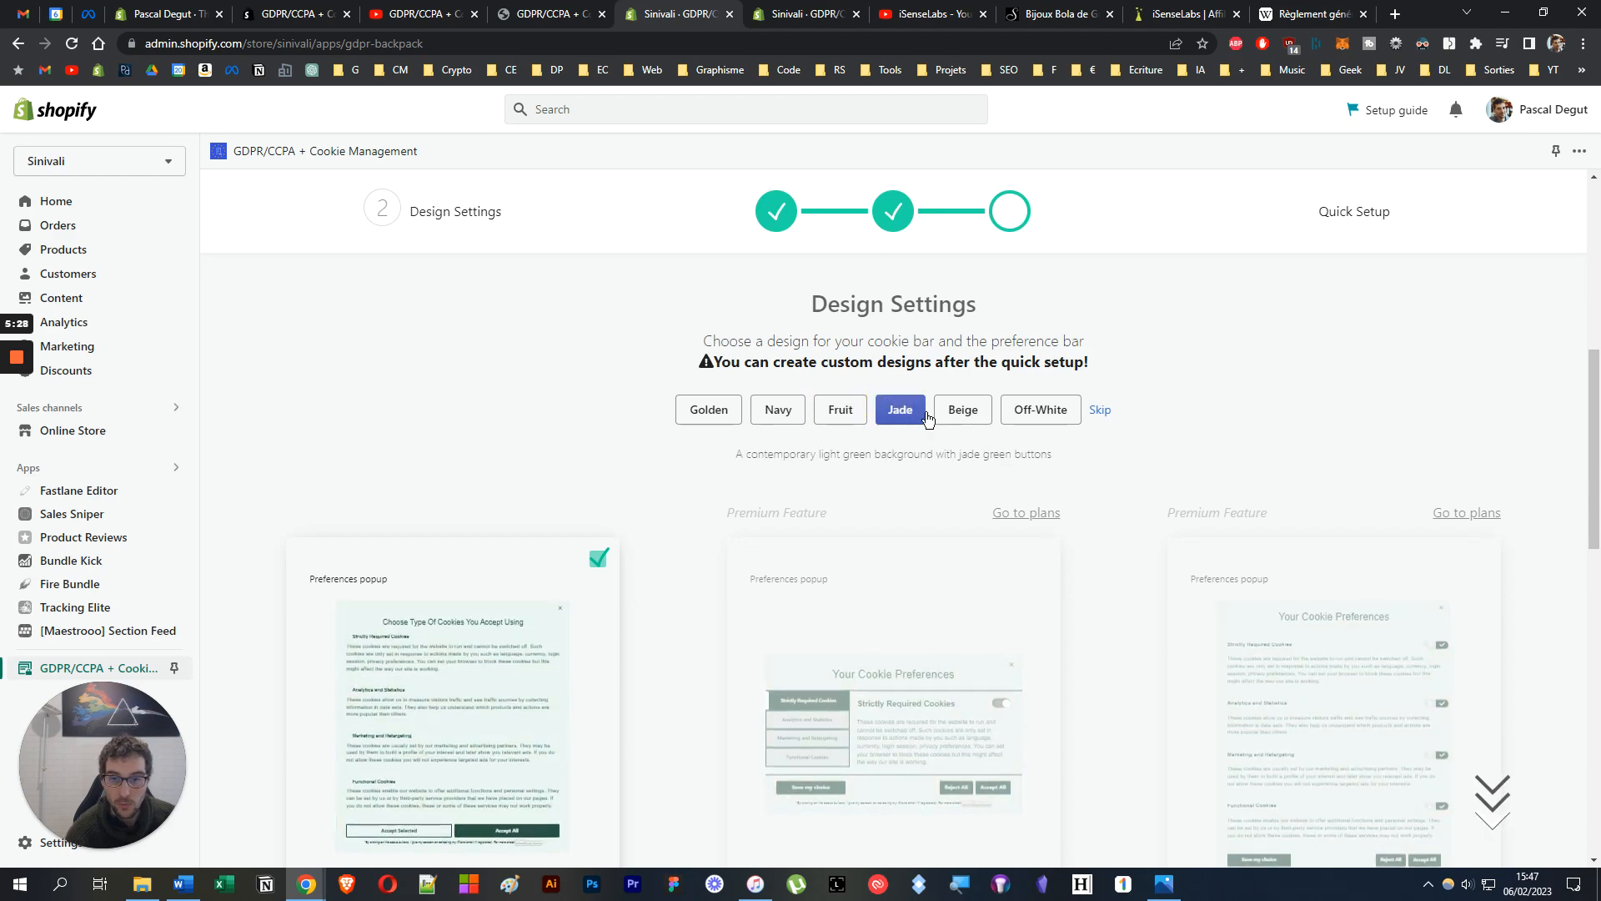
{"action": "left_click", "coordinate": [962, 413]}
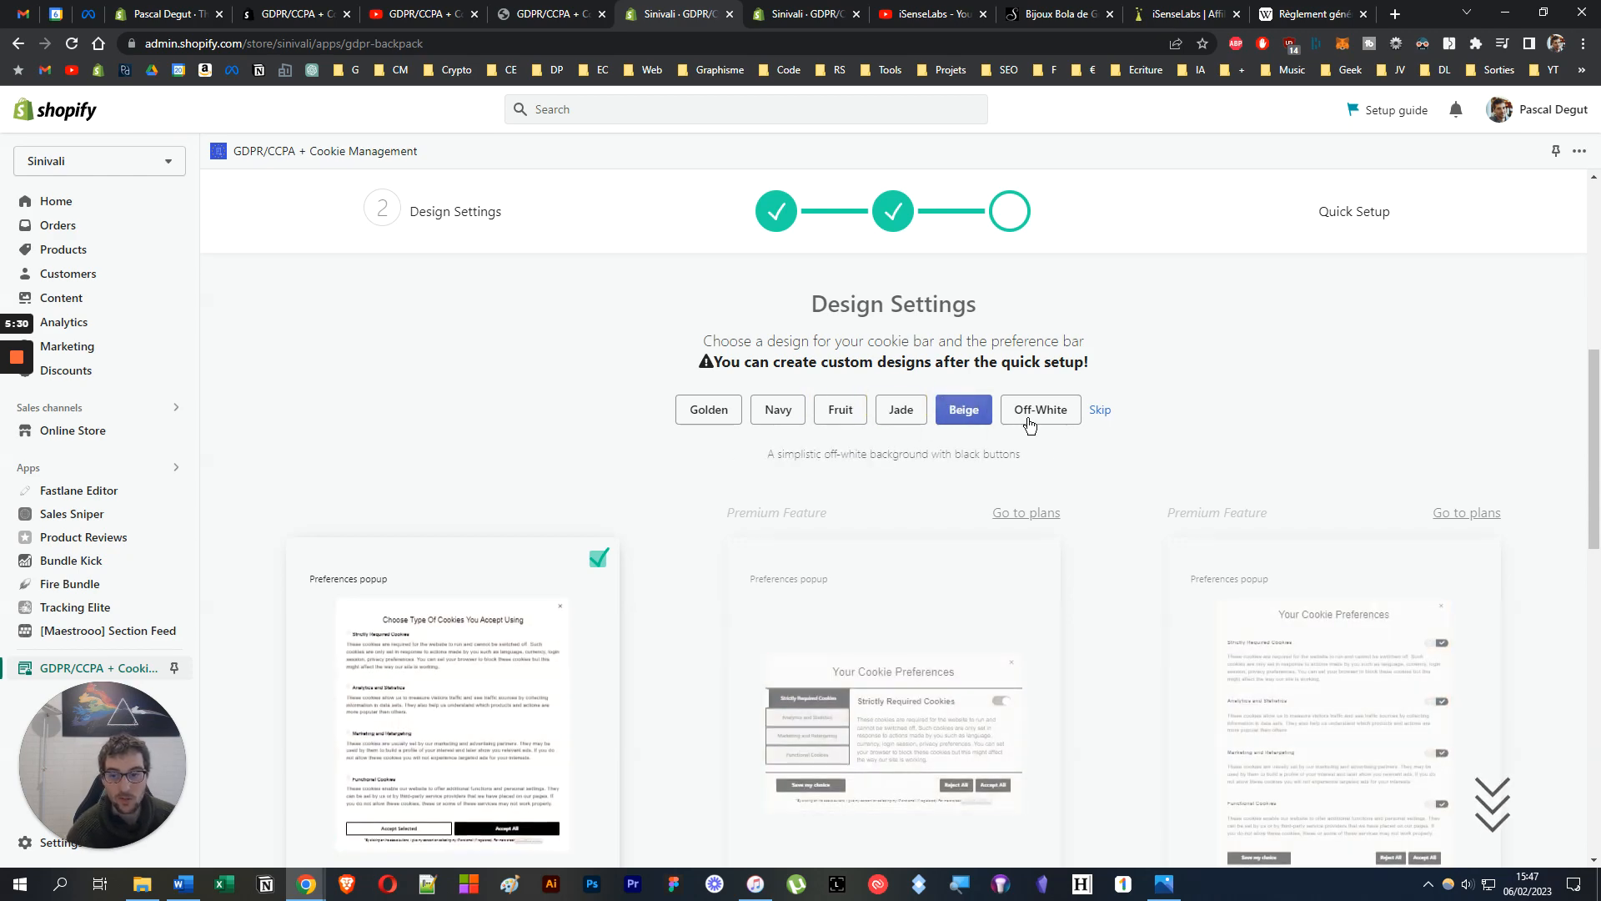
{"action": "left_click", "coordinate": [1030, 422]}
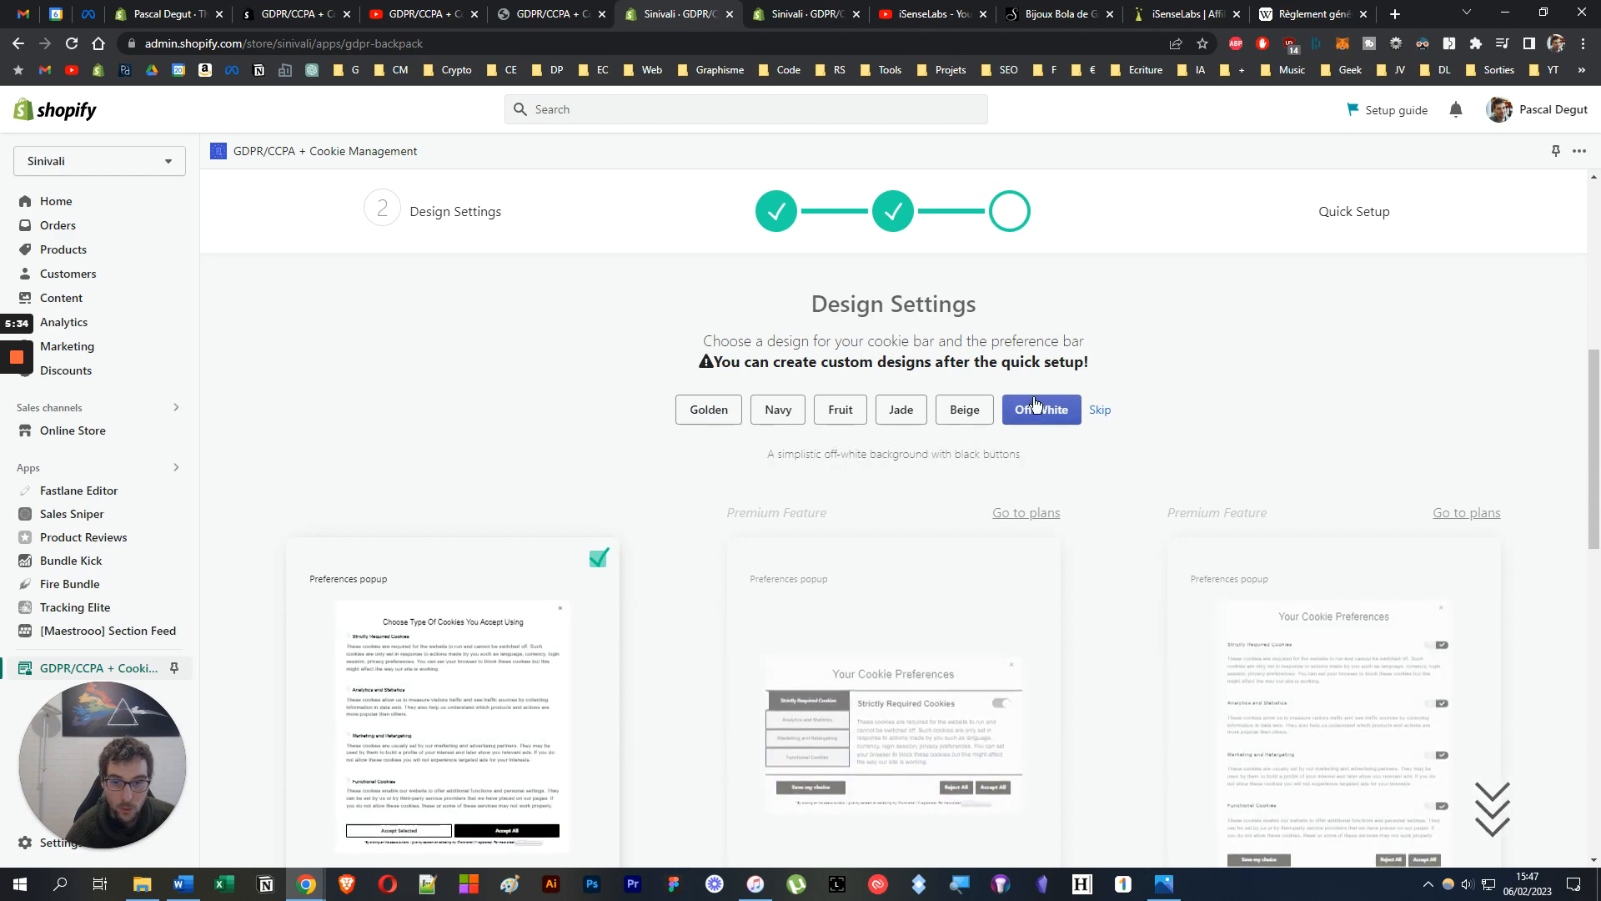
Try the Jade design and examine its preferences popup and cookie bar previews.
{"action": "left_click", "coordinate": [899, 409]}
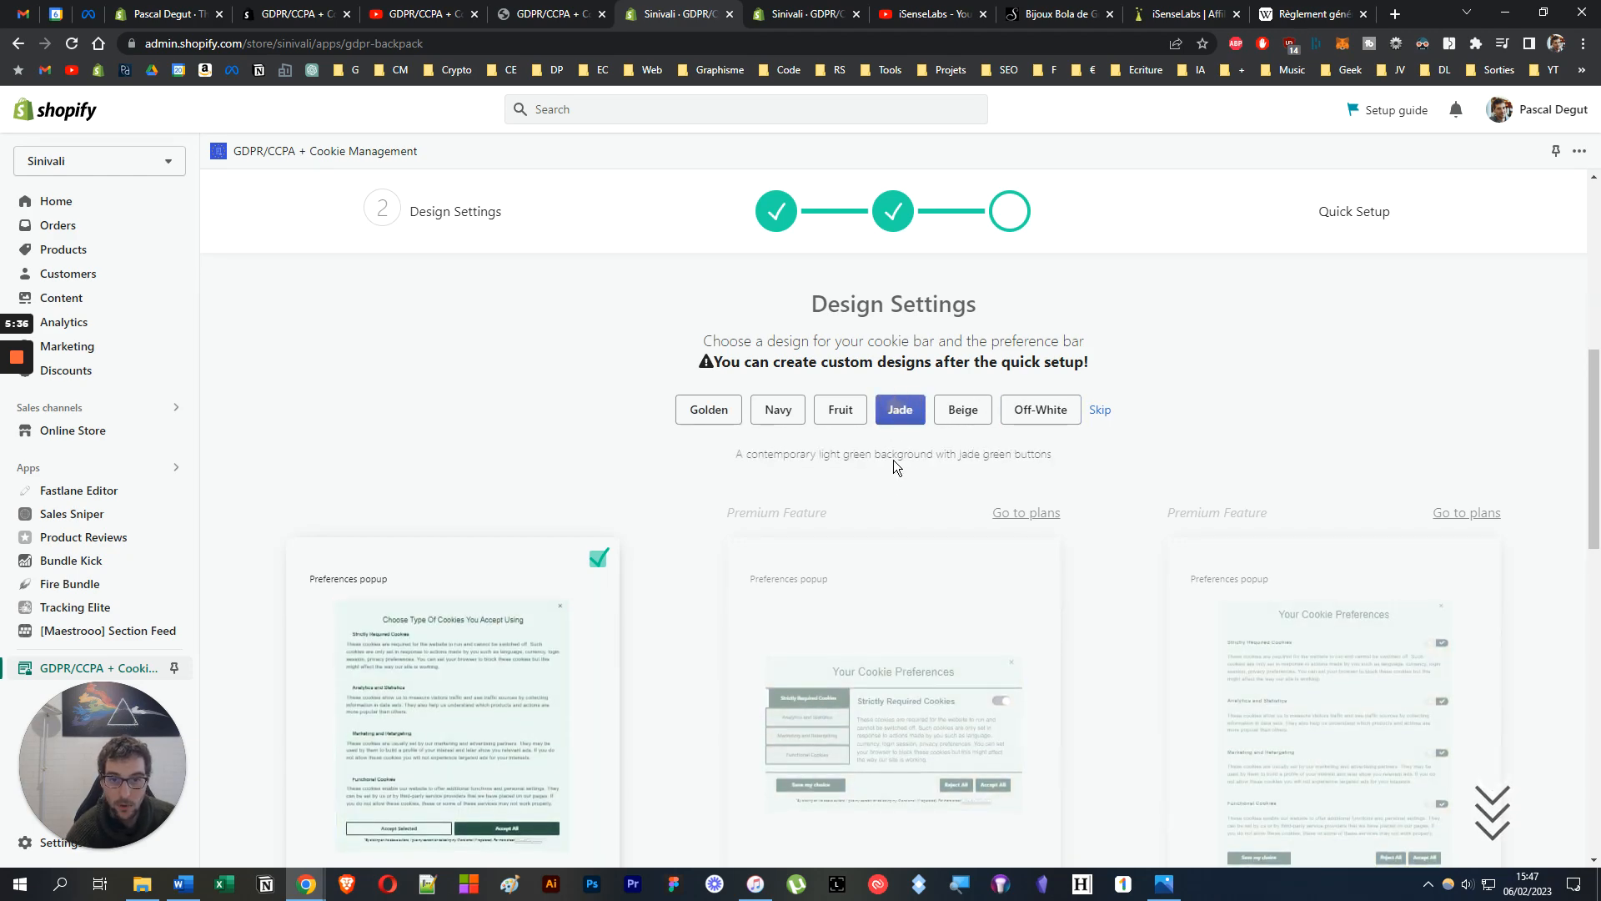
{"action": "scroll", "coordinate": [886, 488], "scroll_direction": "down", "scroll_amount": 3}
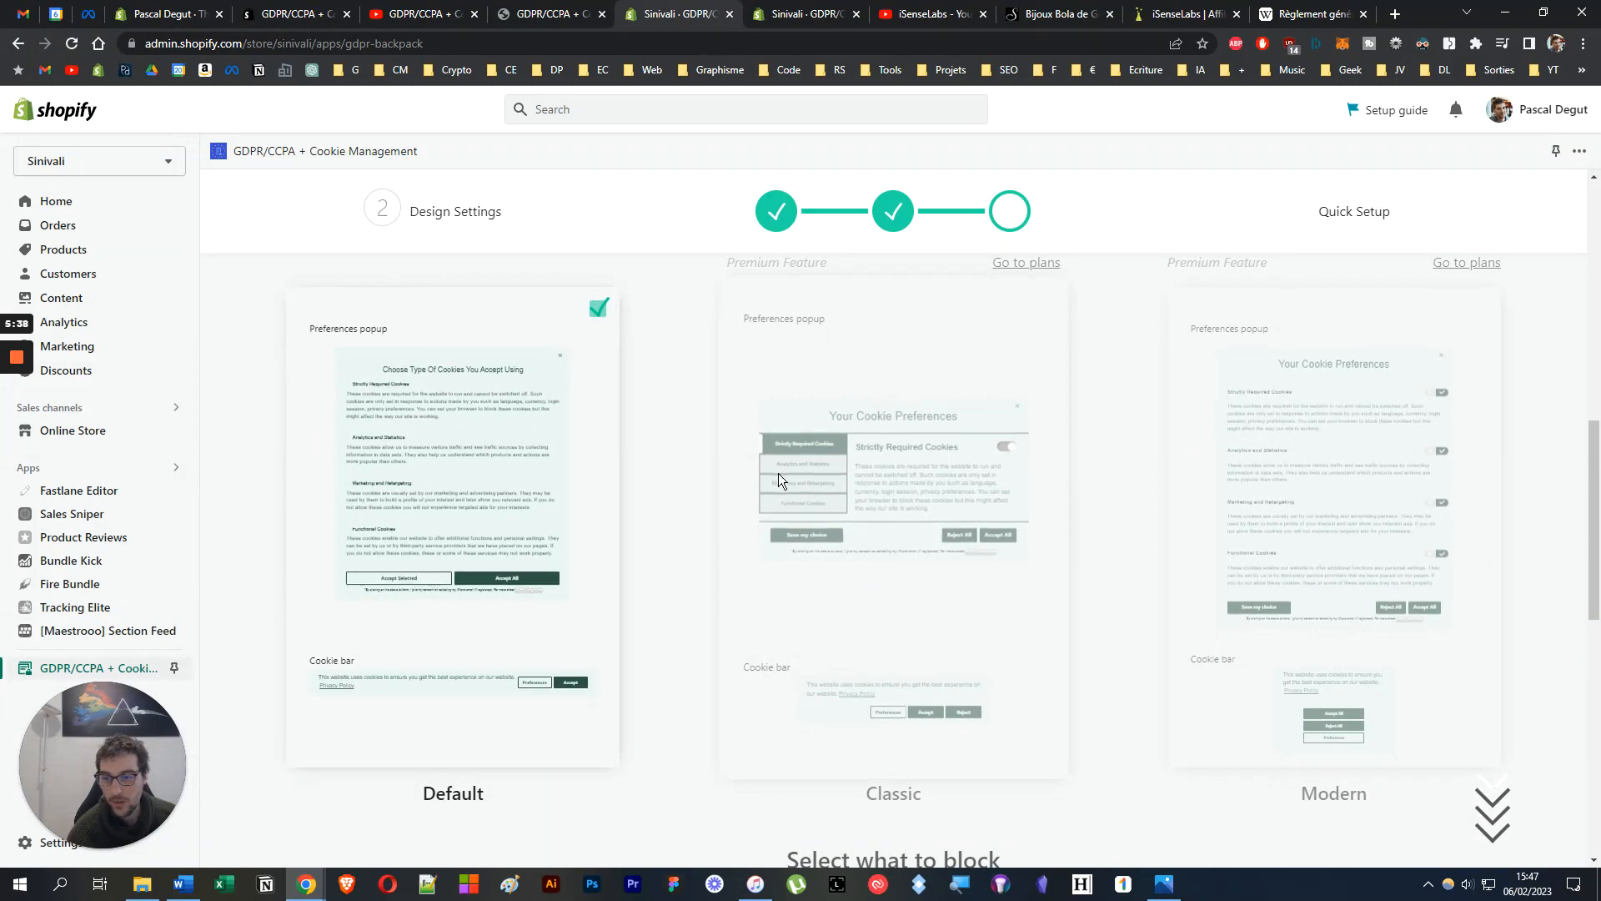
{"action": "scroll", "coordinate": [779, 473], "scroll_direction": "up", "scroll_amount": 6}
{"action": "scroll", "coordinate": [1009, 678], "scroll_direction": "down", "scroll_amount": 4}
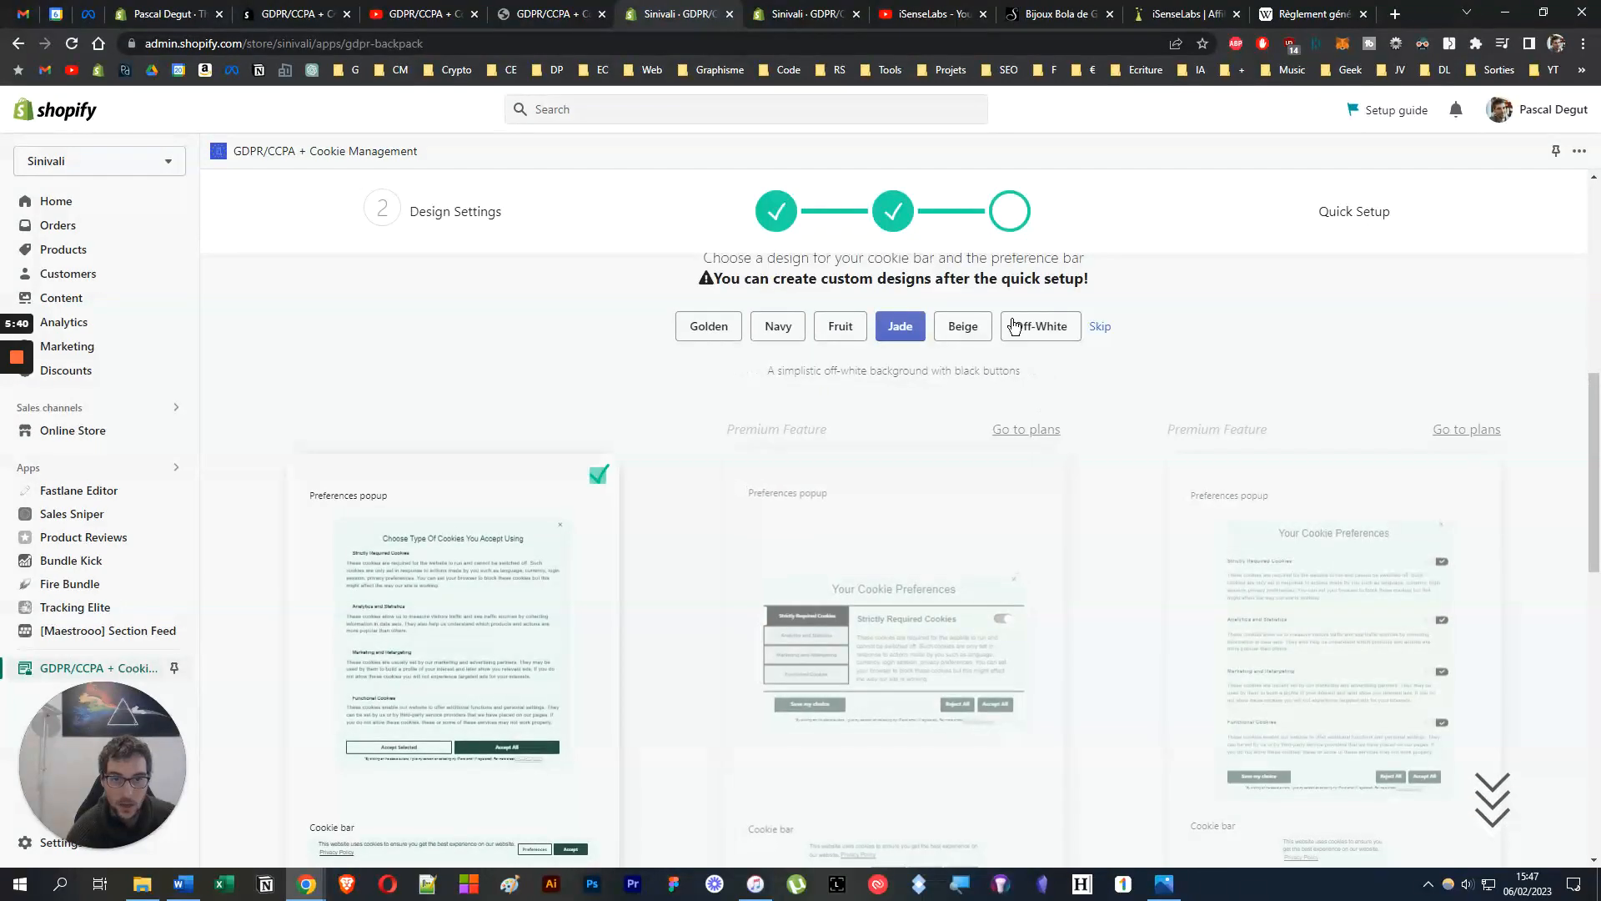
Apply the Off-White design to the cookie bar and preferences popup and review its layout previews.
{"action": "left_click", "coordinate": [1015, 325]}
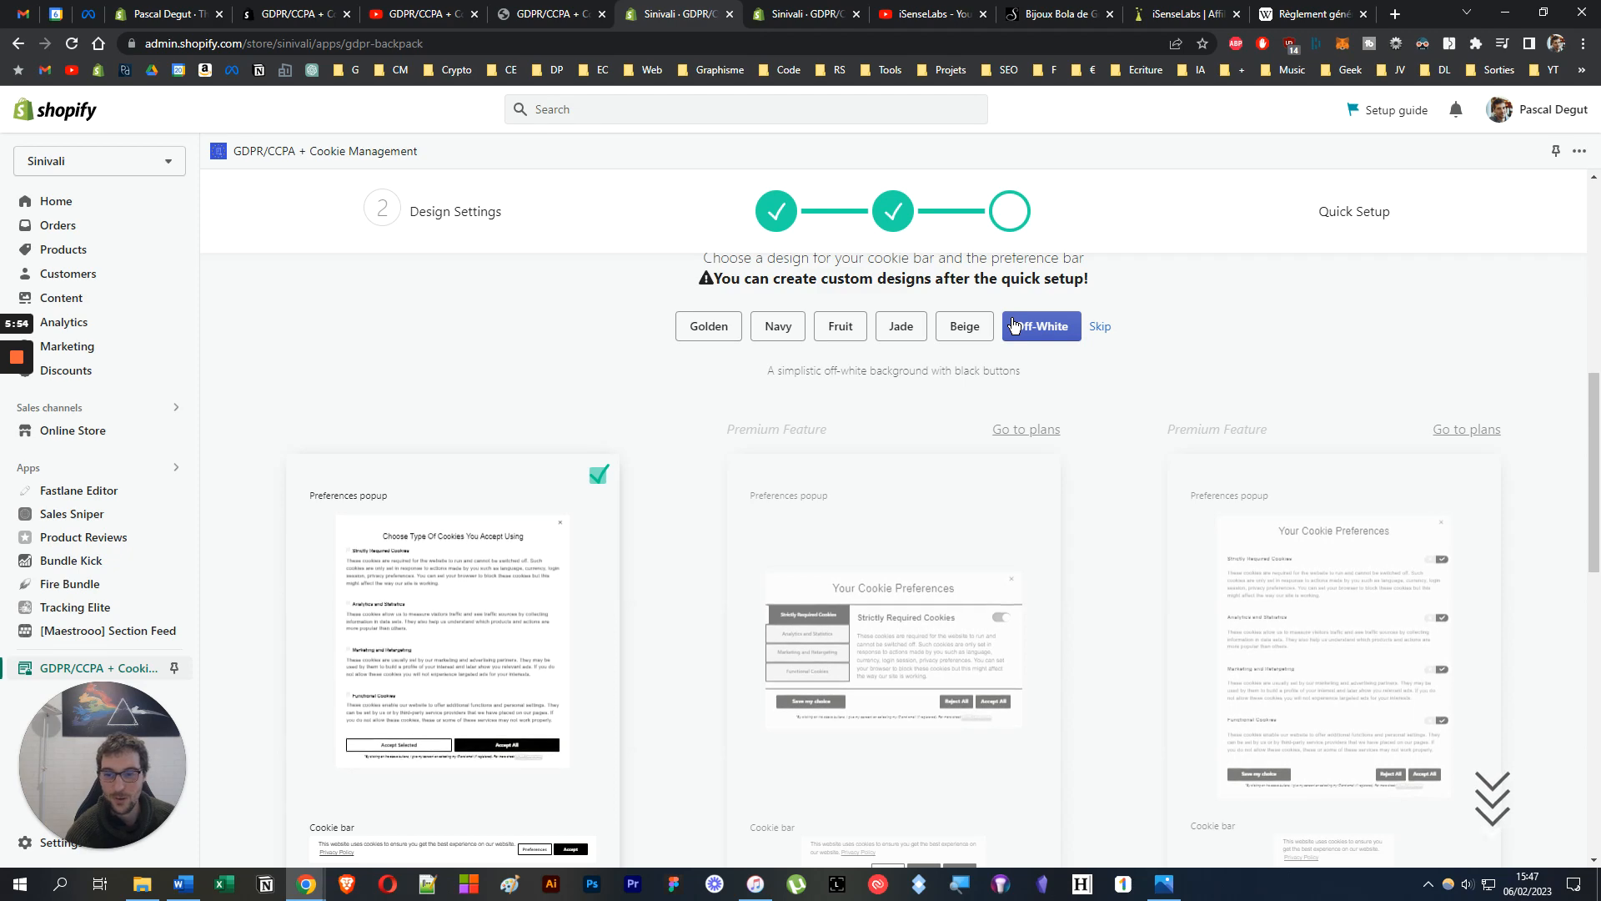
{"action": "left_click", "coordinate": [1032, 332]}
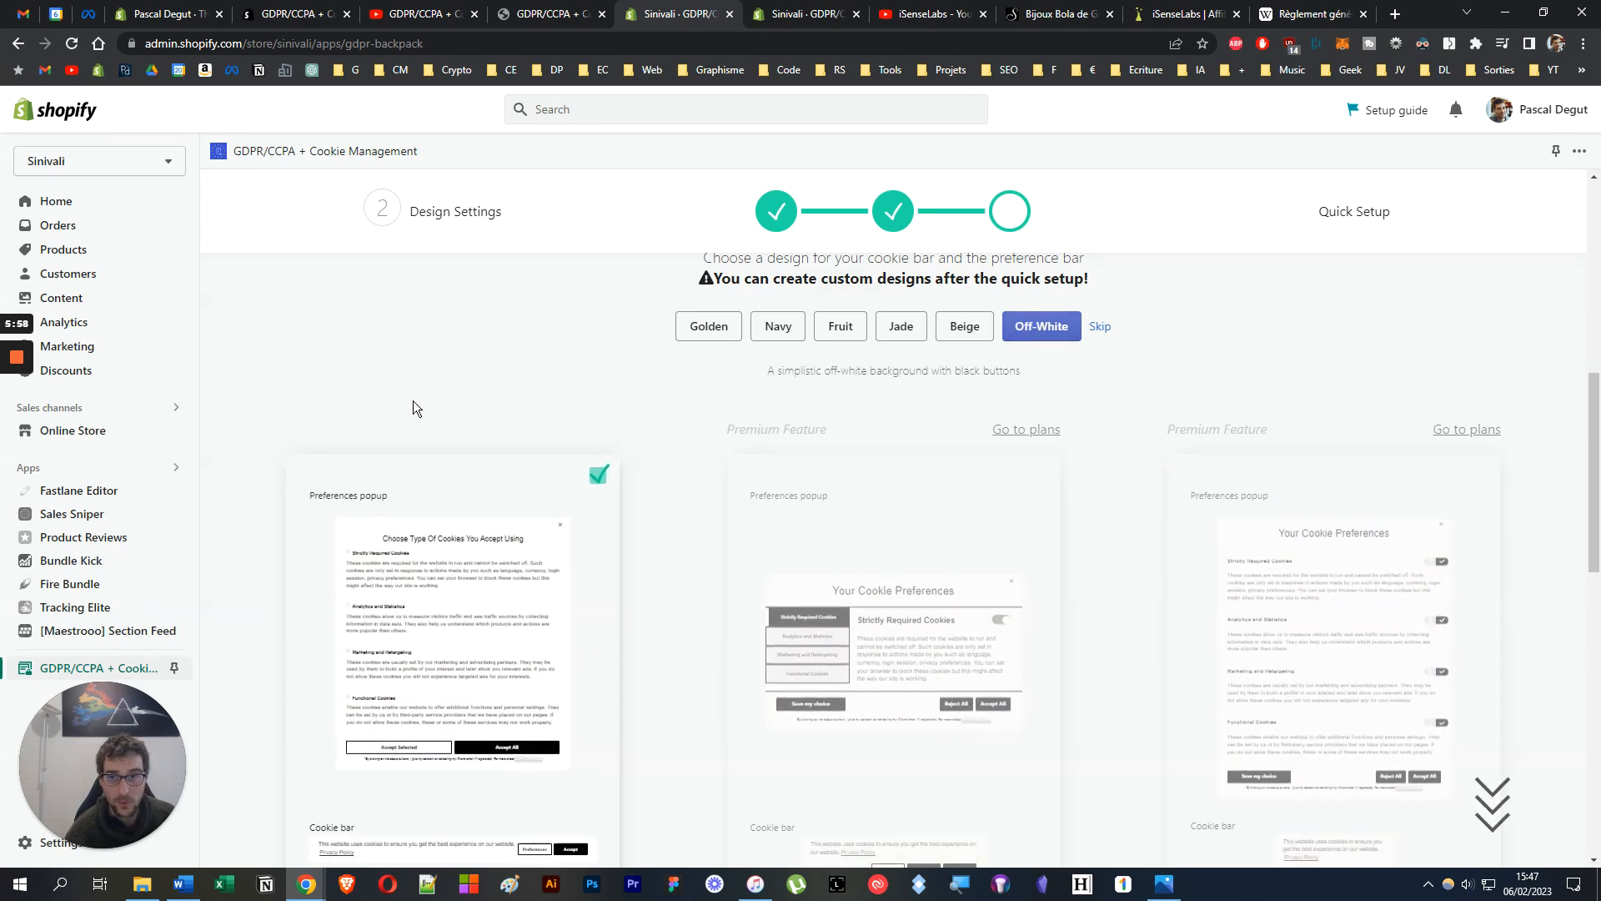
{"action": "scroll", "coordinate": [402, 413], "scroll_direction": "down", "scroll_amount": 1}
{"action": "scroll", "coordinate": [401, 412], "scroll_direction": "down", "scroll_amount": 2}
{"action": "left_click", "coordinate": [849, 462]}
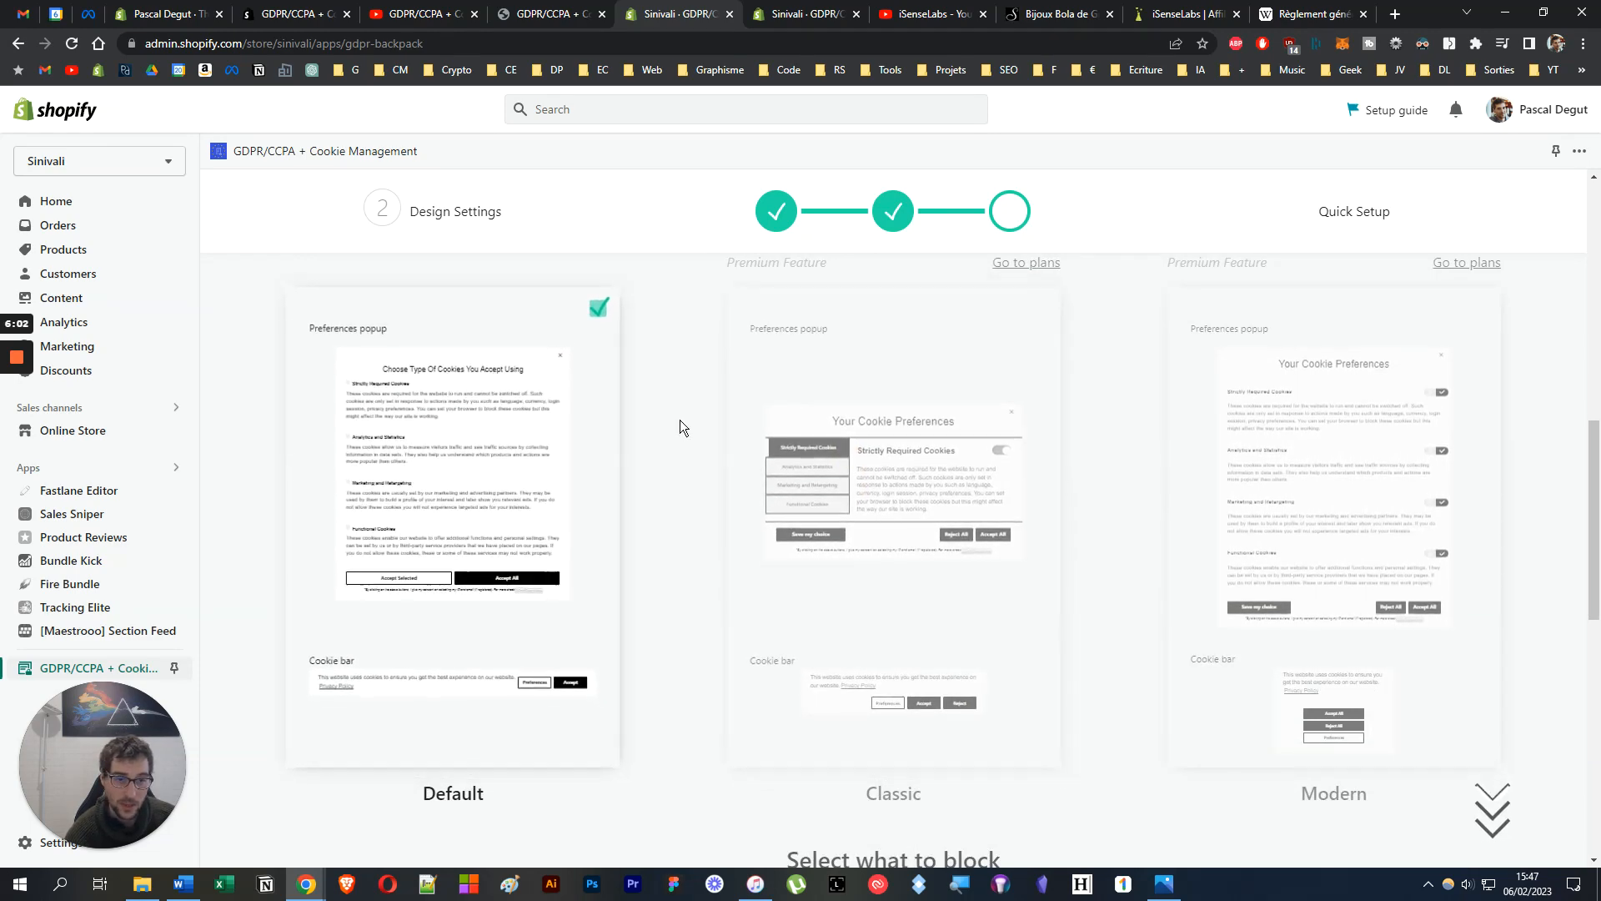
Compare the Default, Classic and Modern layout previews of the preferences popup and cookie bar.
{"action": "scroll", "coordinate": [679, 419], "scroll_direction": "down", "scroll_amount": 3}
{"action": "scroll", "coordinate": [666, 440], "scroll_direction": "up", "scroll_amount": 4}
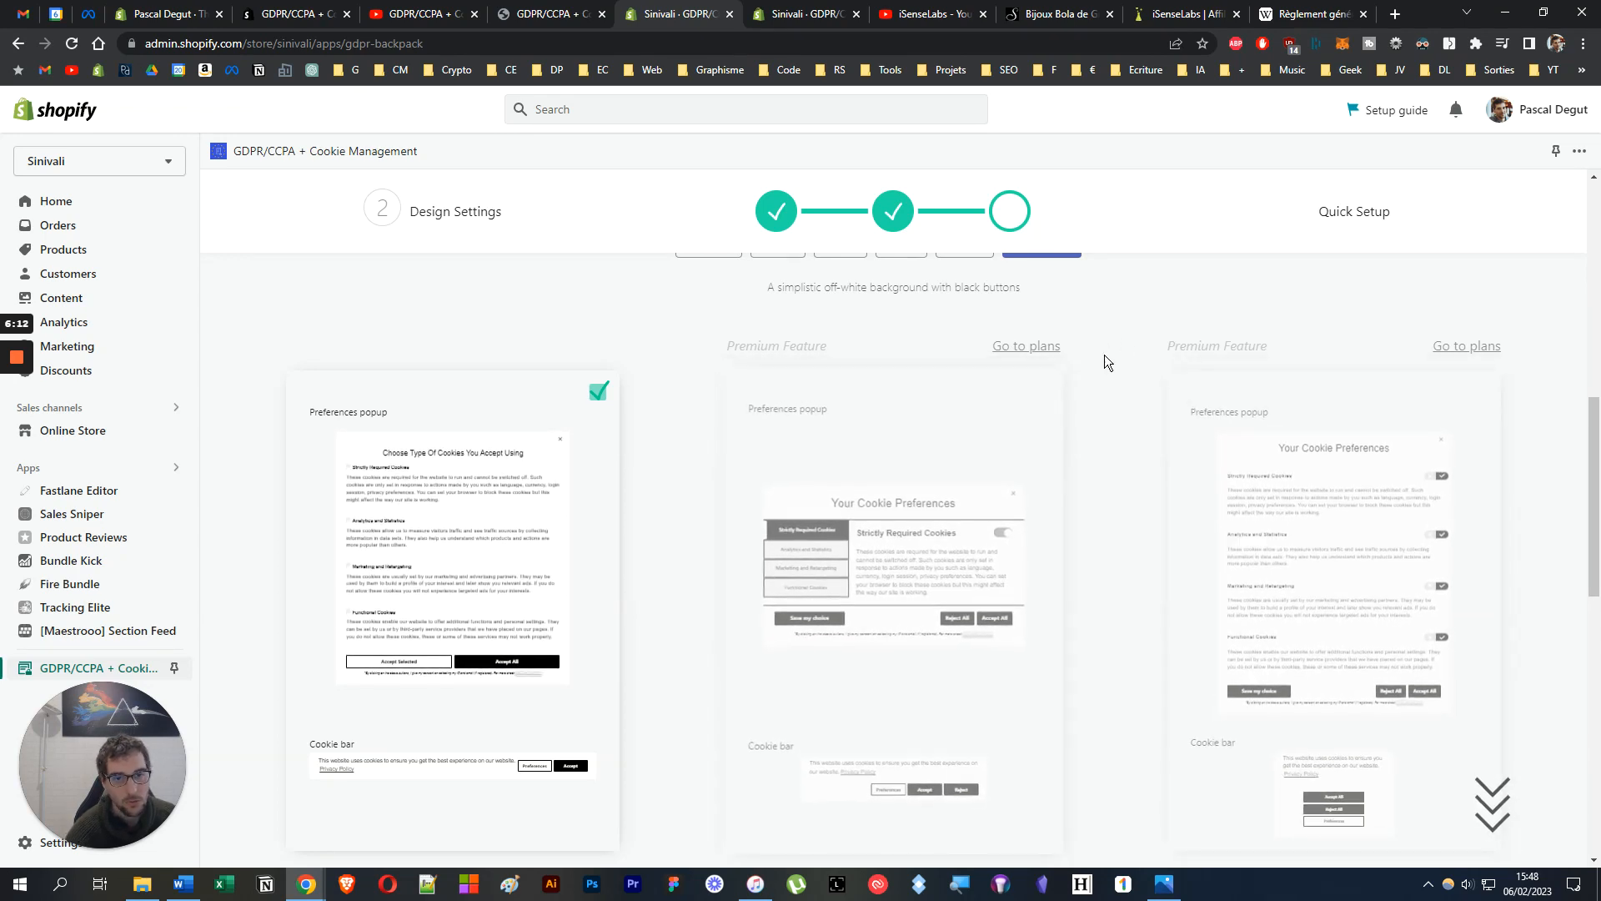
{"action": "scroll", "coordinate": [929, 472], "scroll_direction": "down", "scroll_amount": 2}
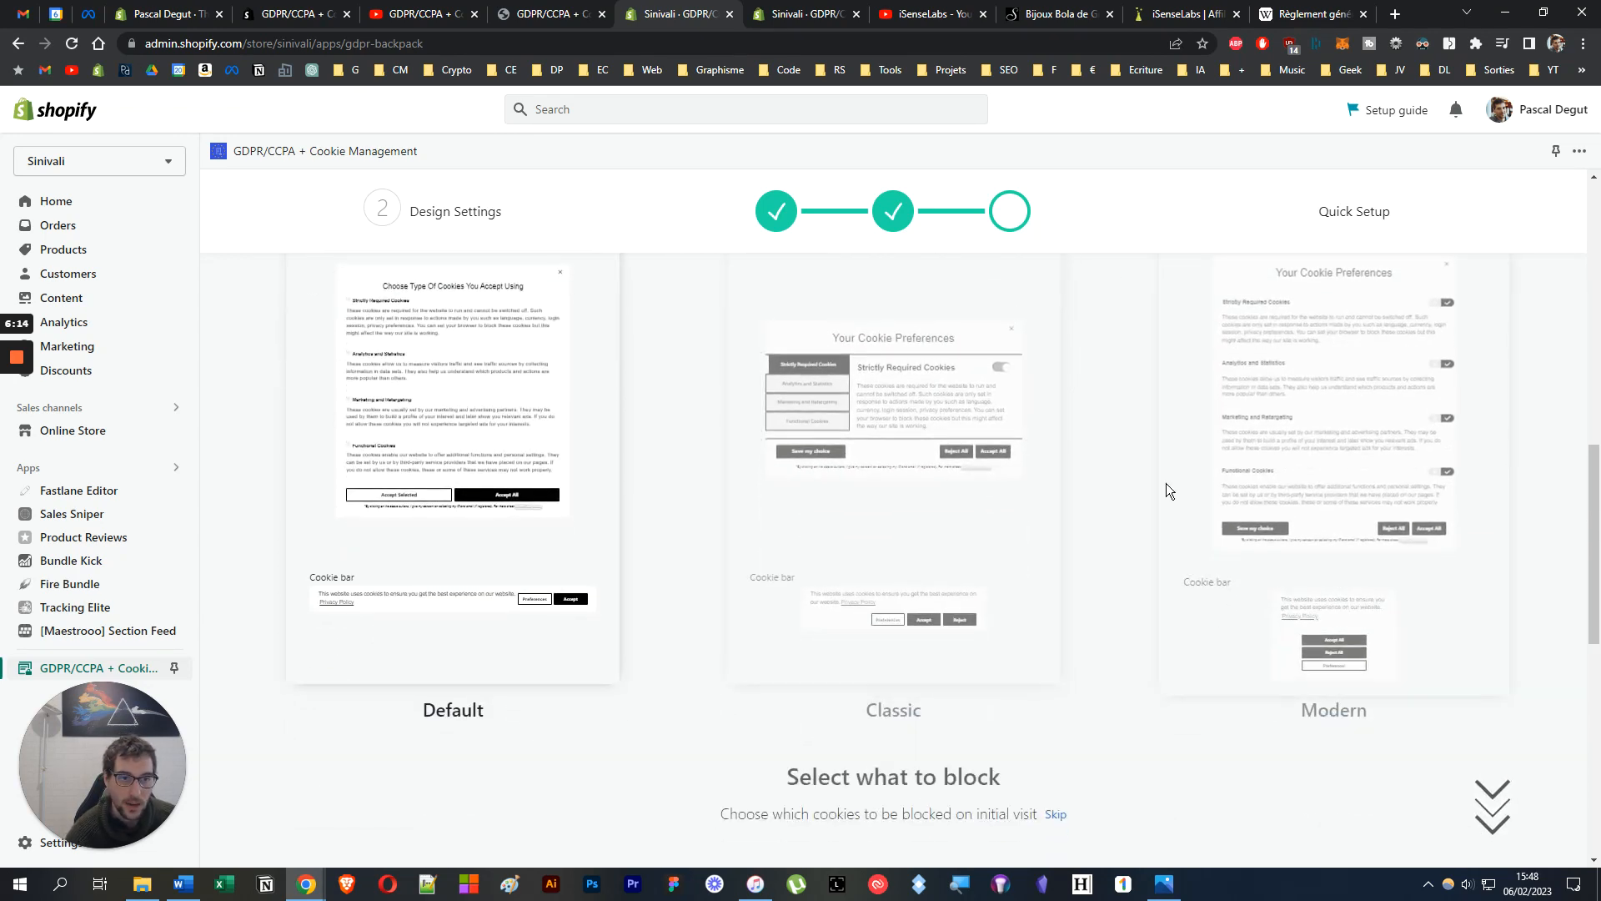
{"action": "scroll", "coordinate": [487, 457], "scroll_direction": "up", "scroll_amount": 1}
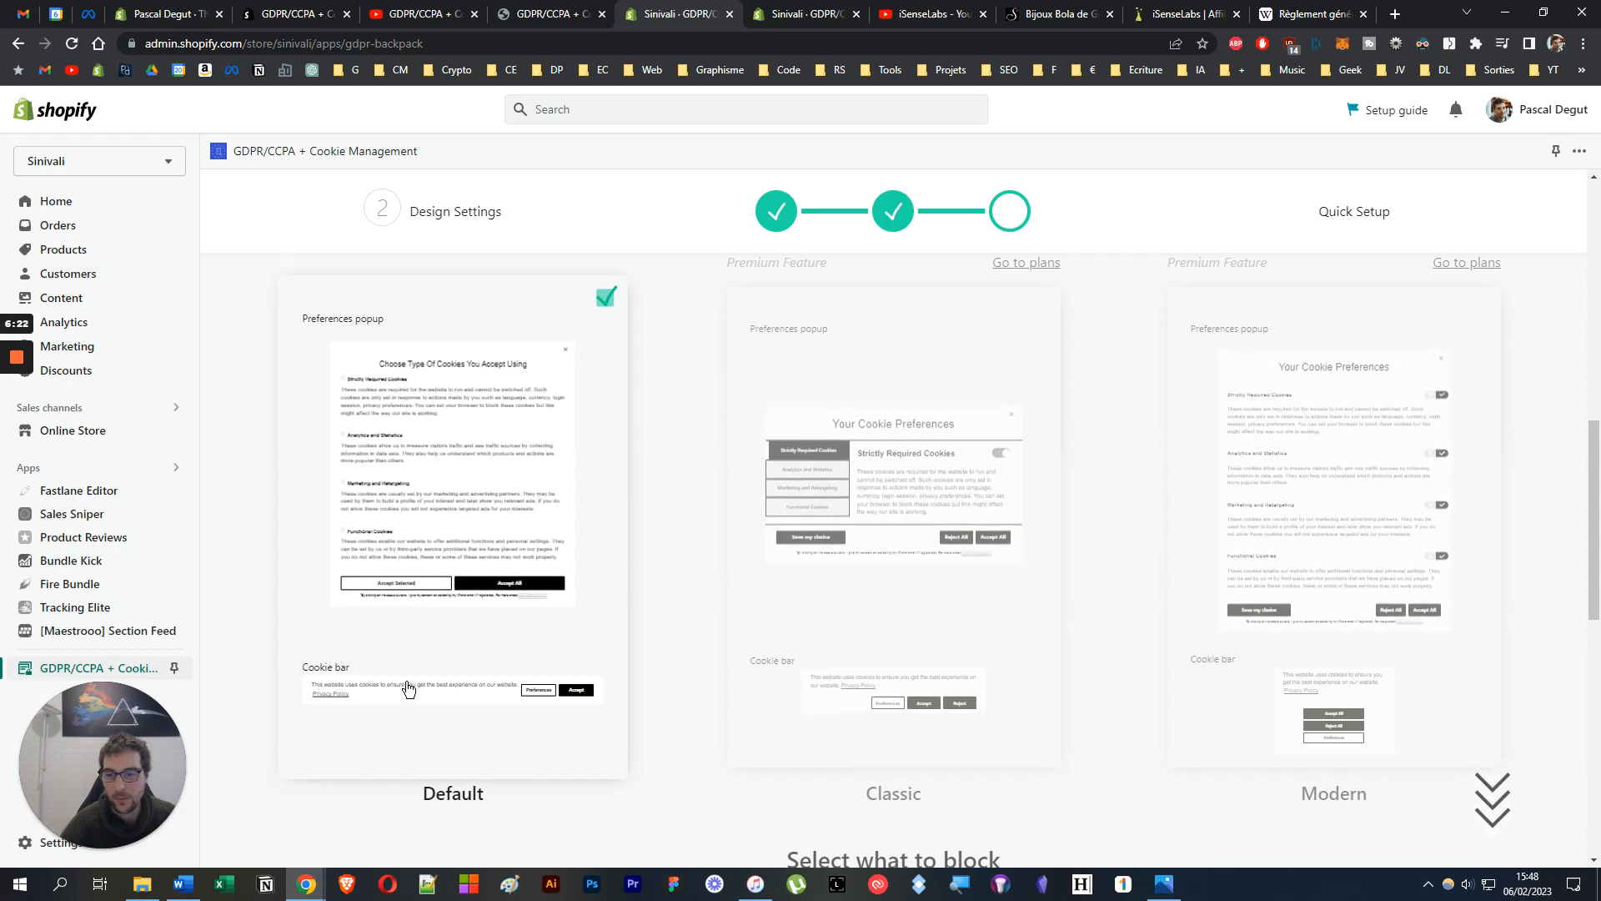
For initial visits, try keeping all store cookies until opt-out, but choose blocking marketing cookies until the visitor opts in.
{"action": "scroll", "coordinate": [550, 434], "scroll_direction": "down", "scroll_amount": 5}
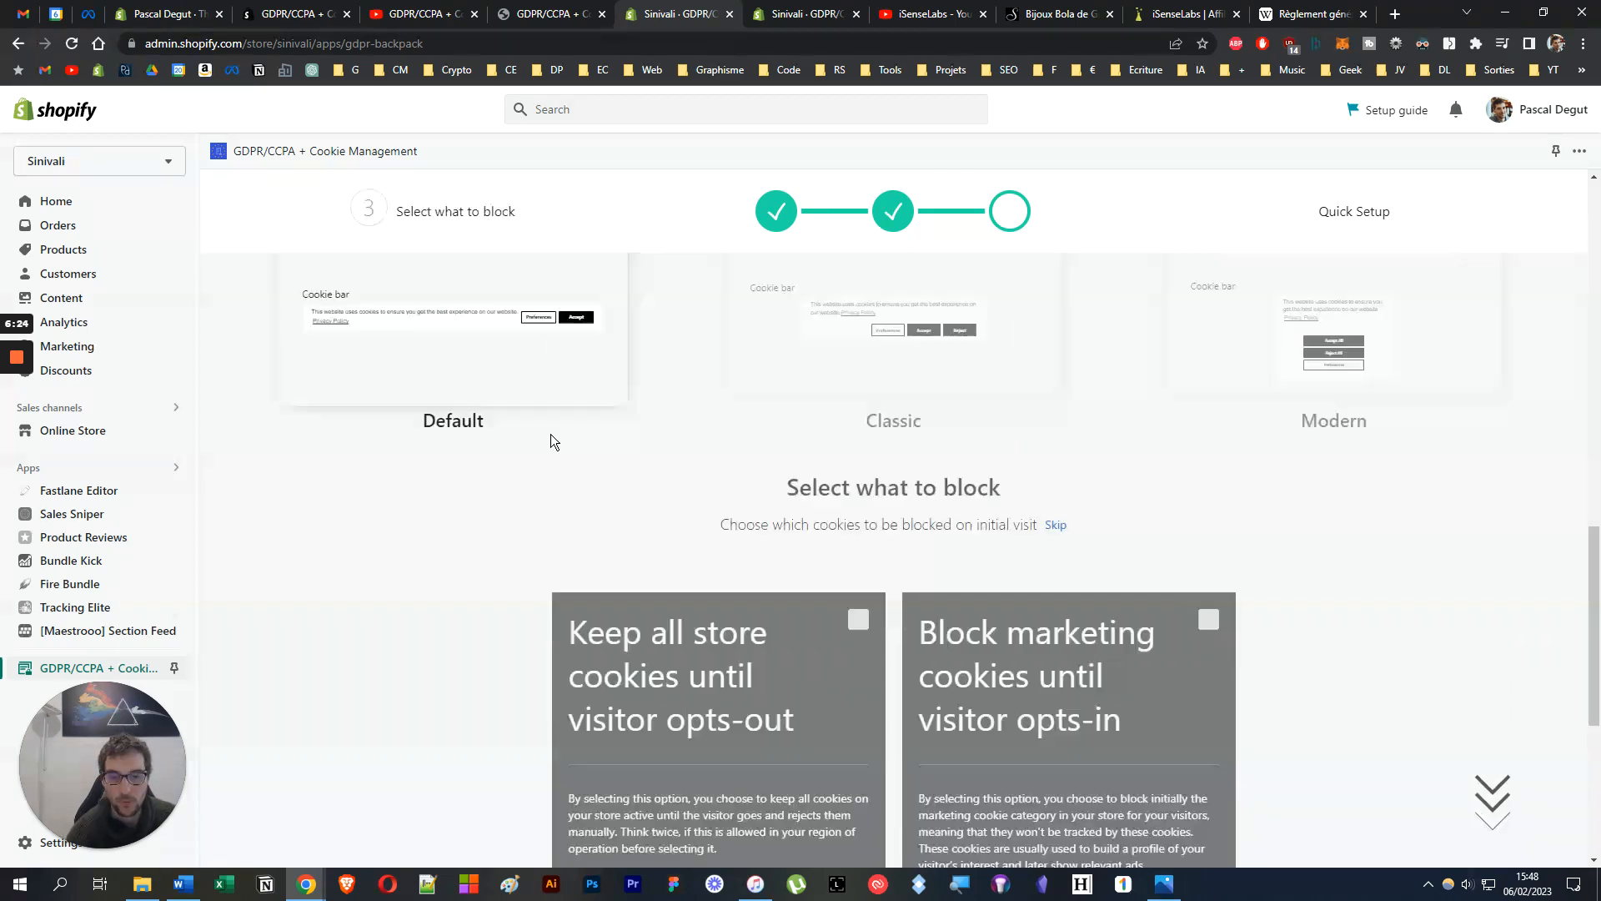
{"action": "scroll", "coordinate": [551, 434], "scroll_direction": "down", "scroll_amount": 3}
{"action": "scroll", "coordinate": [550, 433], "scroll_direction": "up", "scroll_amount": 3}
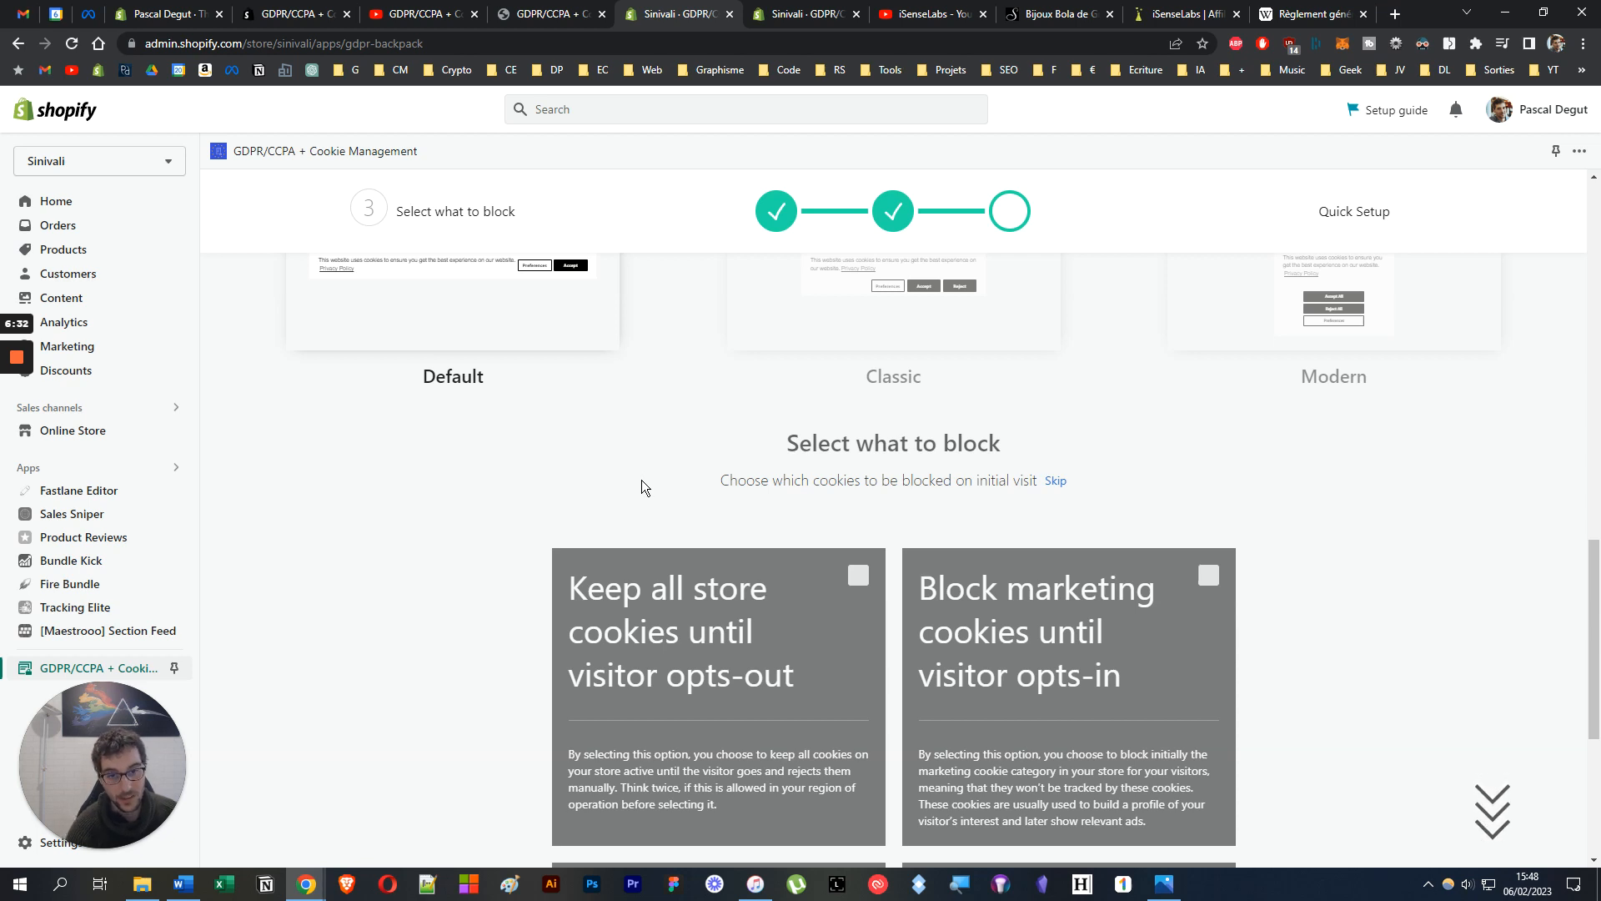
{"action": "scroll", "coordinate": [637, 484], "scroll_direction": "down", "scroll_amount": 3}
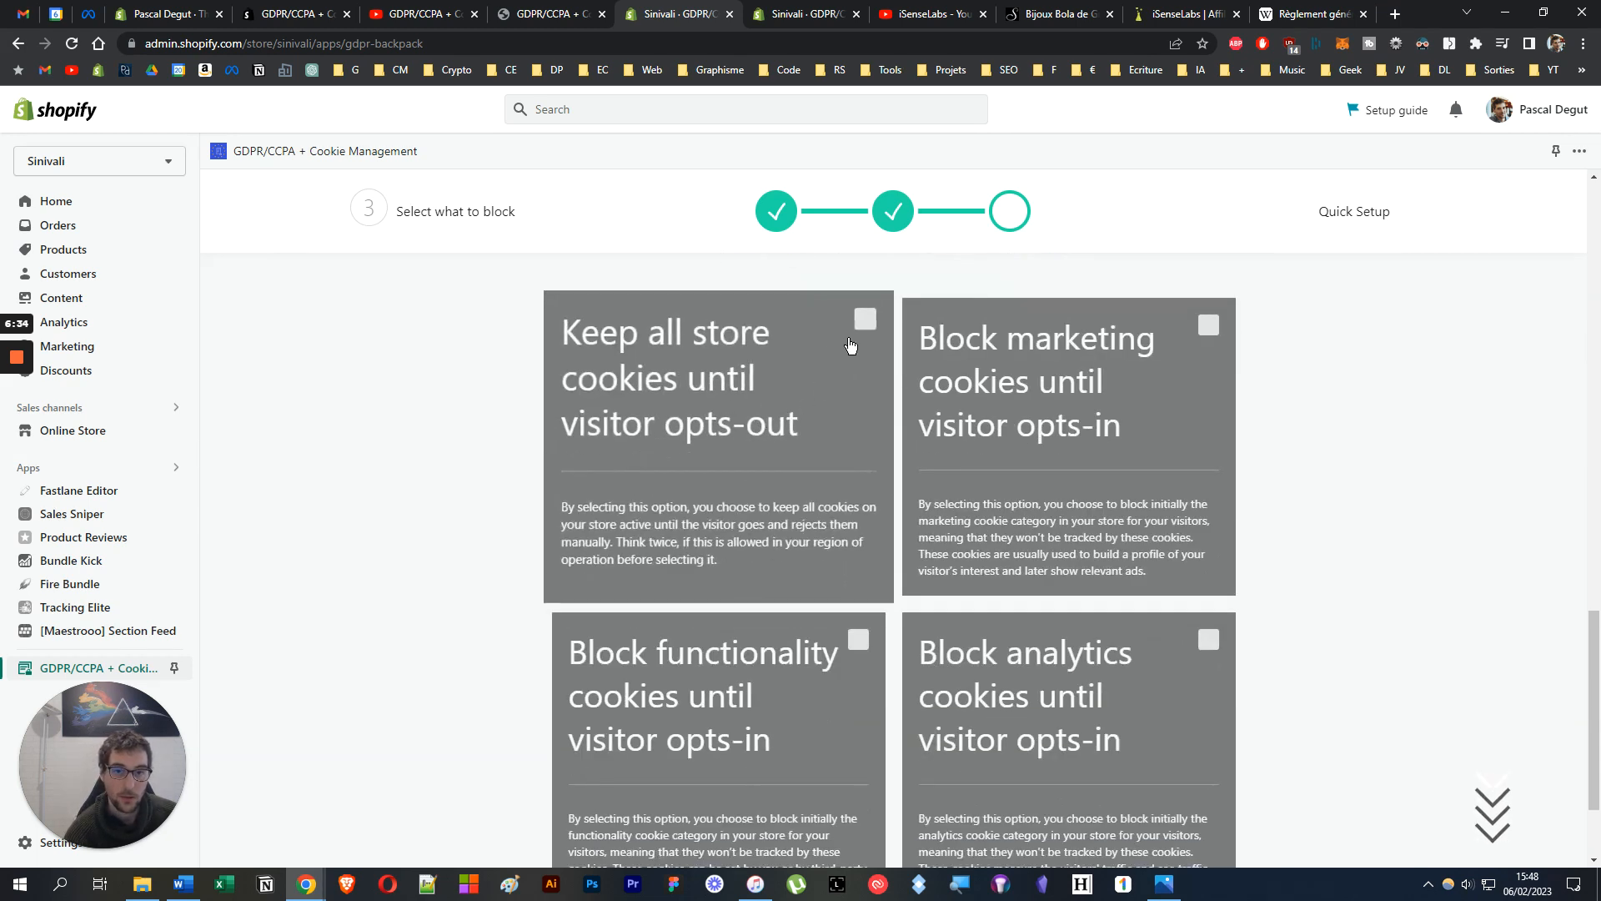
{"action": "left_click", "coordinate": [866, 334]}
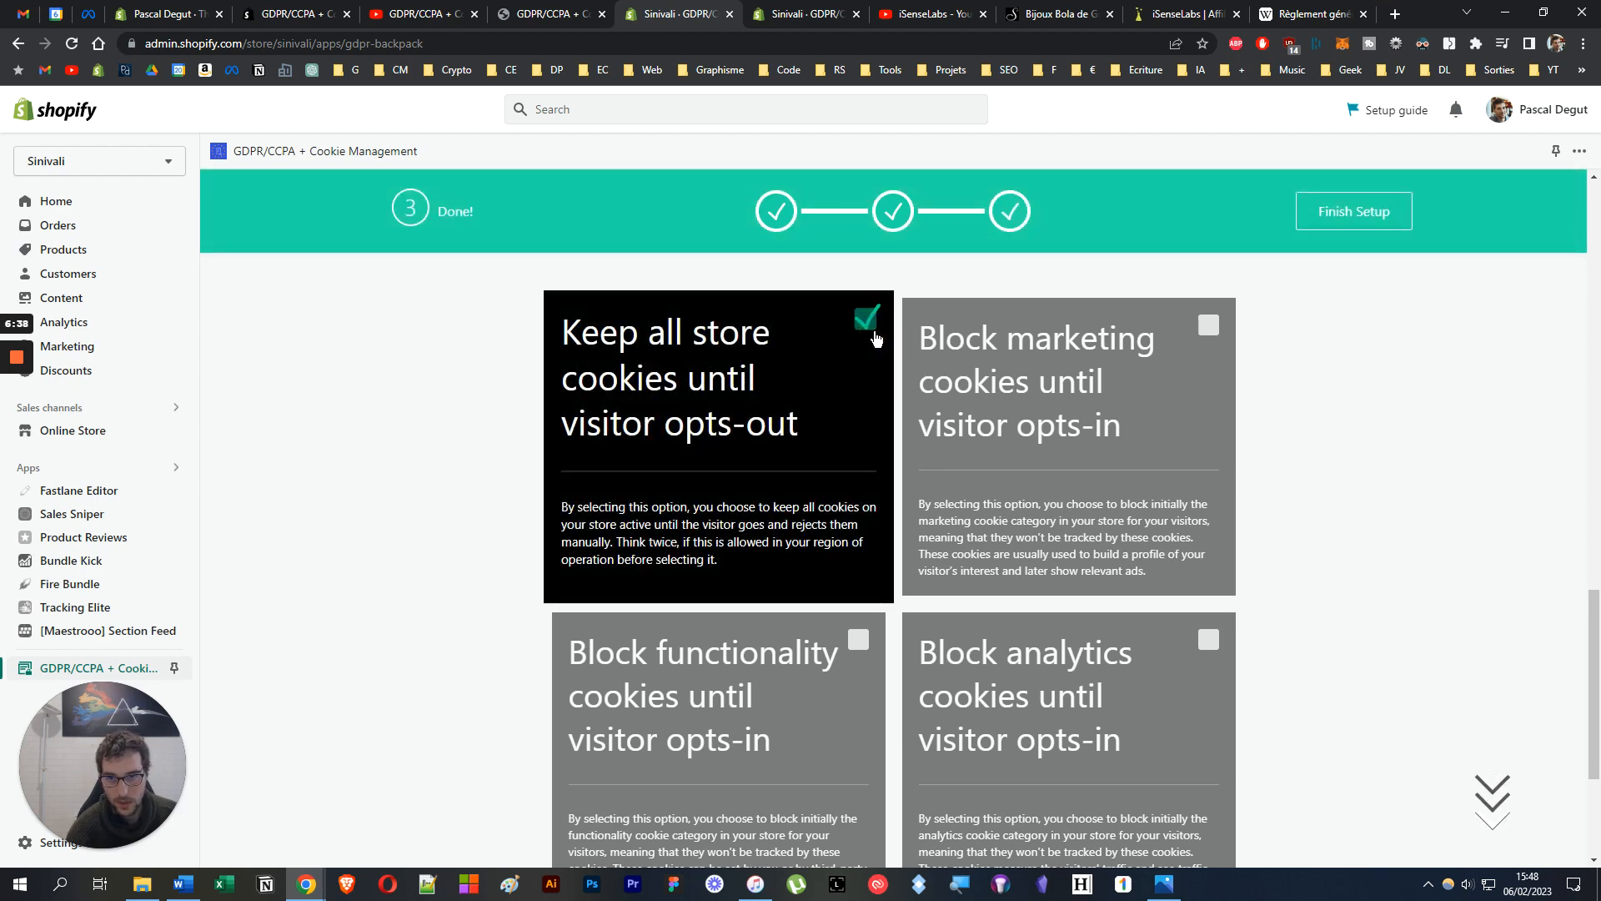
{"action": "left_click", "coordinate": [869, 333]}
{"action": "left_click", "coordinate": [1205, 323]}
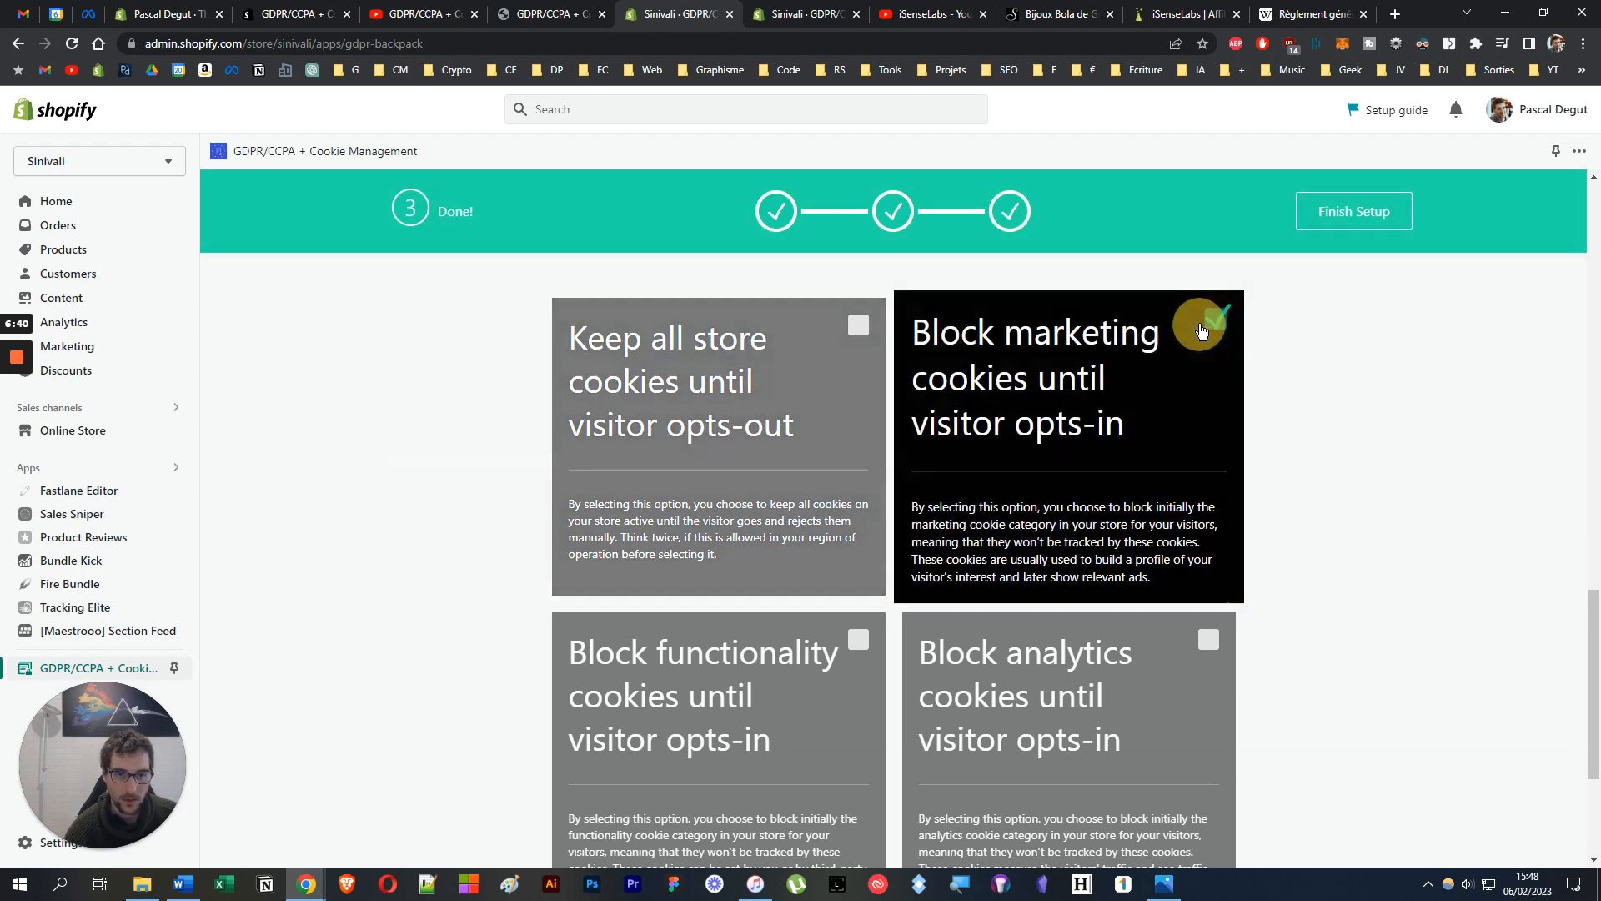
Review the functionality and analytics cookie blocking options without selecting them, and finish the quick setup.
{"action": "scroll", "coordinate": [985, 416], "scroll_direction": "down", "scroll_amount": 3}
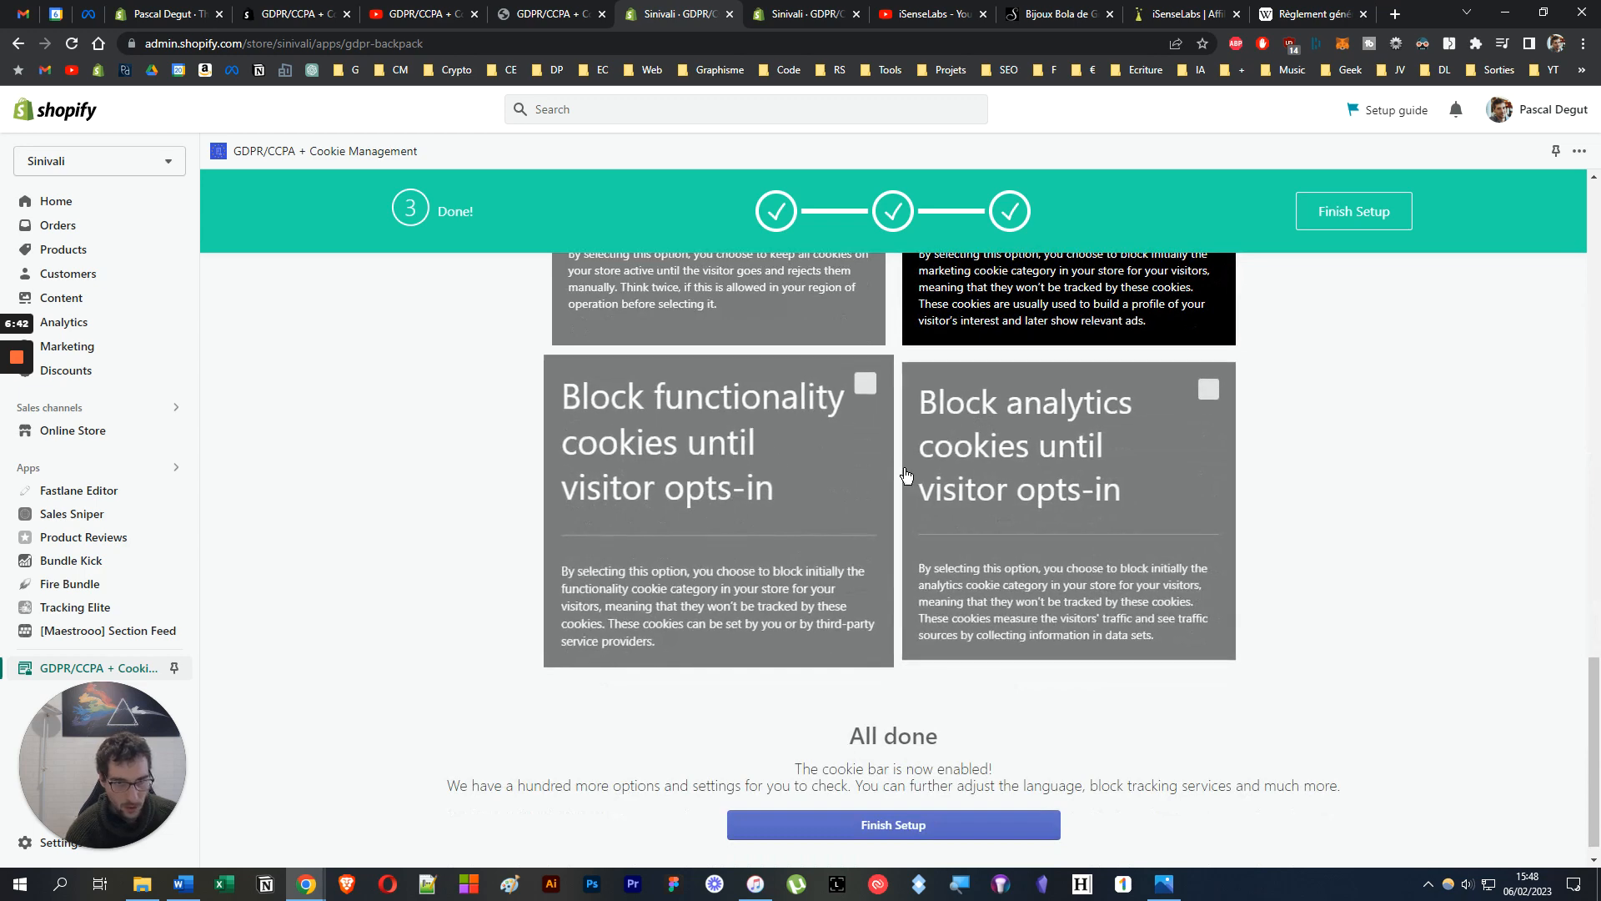
{"action": "scroll", "coordinate": [1182, 506], "scroll_direction": "up", "scroll_amount": 3}
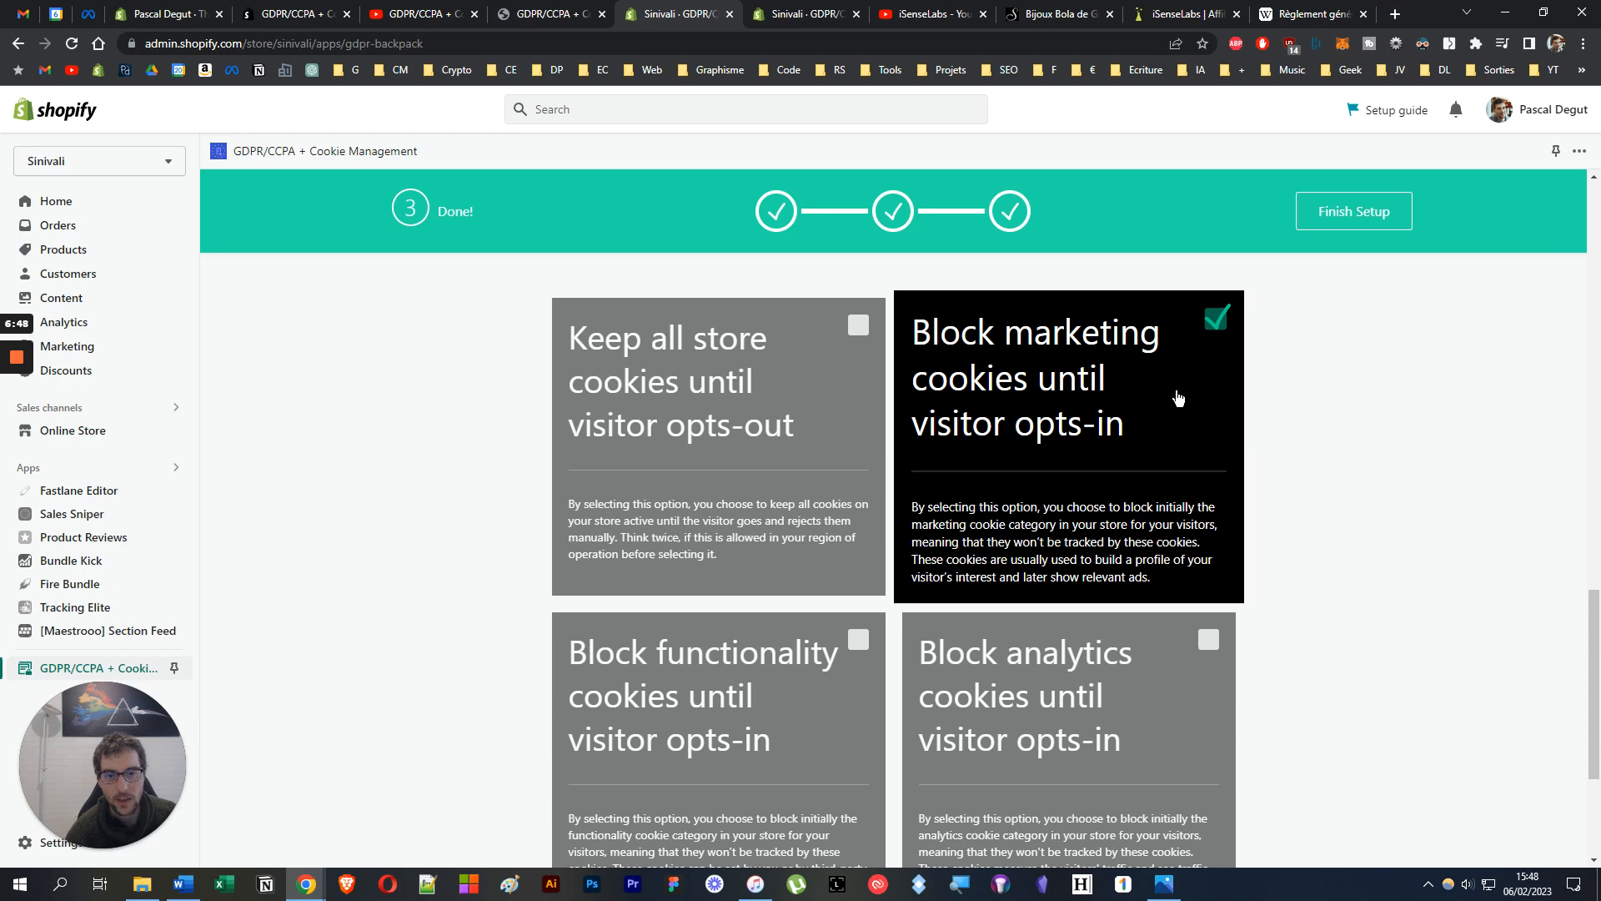
{"action": "scroll", "coordinate": [1154, 415], "scroll_direction": "down", "scroll_amount": 2}
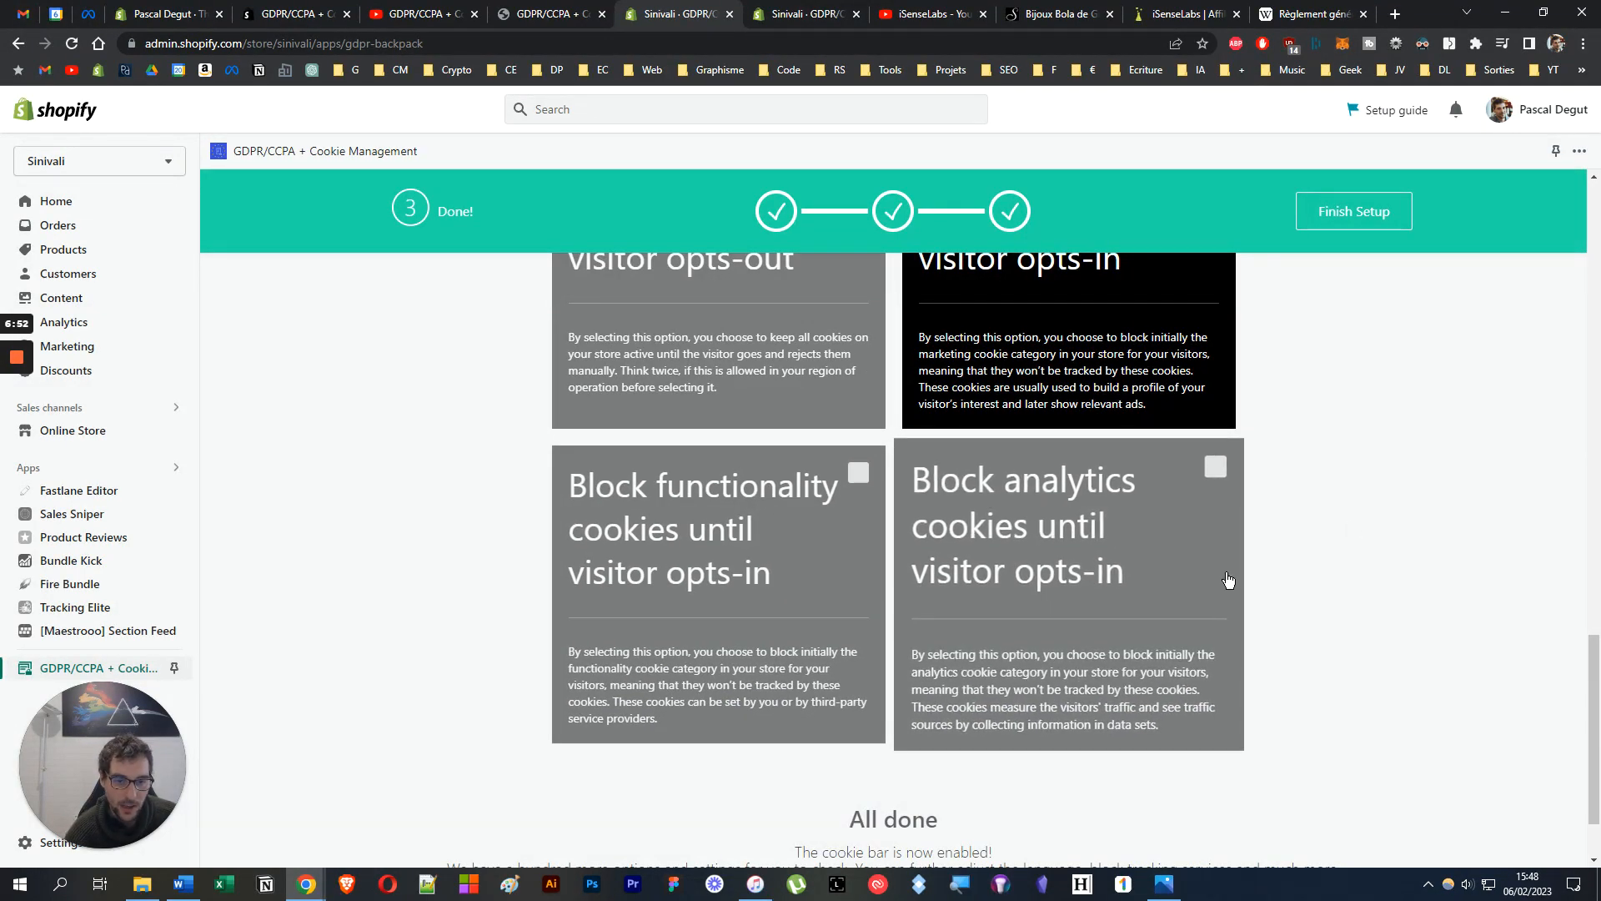
{"action": "scroll", "coordinate": [1343, 567], "scroll_direction": "up", "scroll_amount": 4}
{"action": "scroll", "coordinate": [1195, 556], "scroll_direction": "down", "scroll_amount": 5}
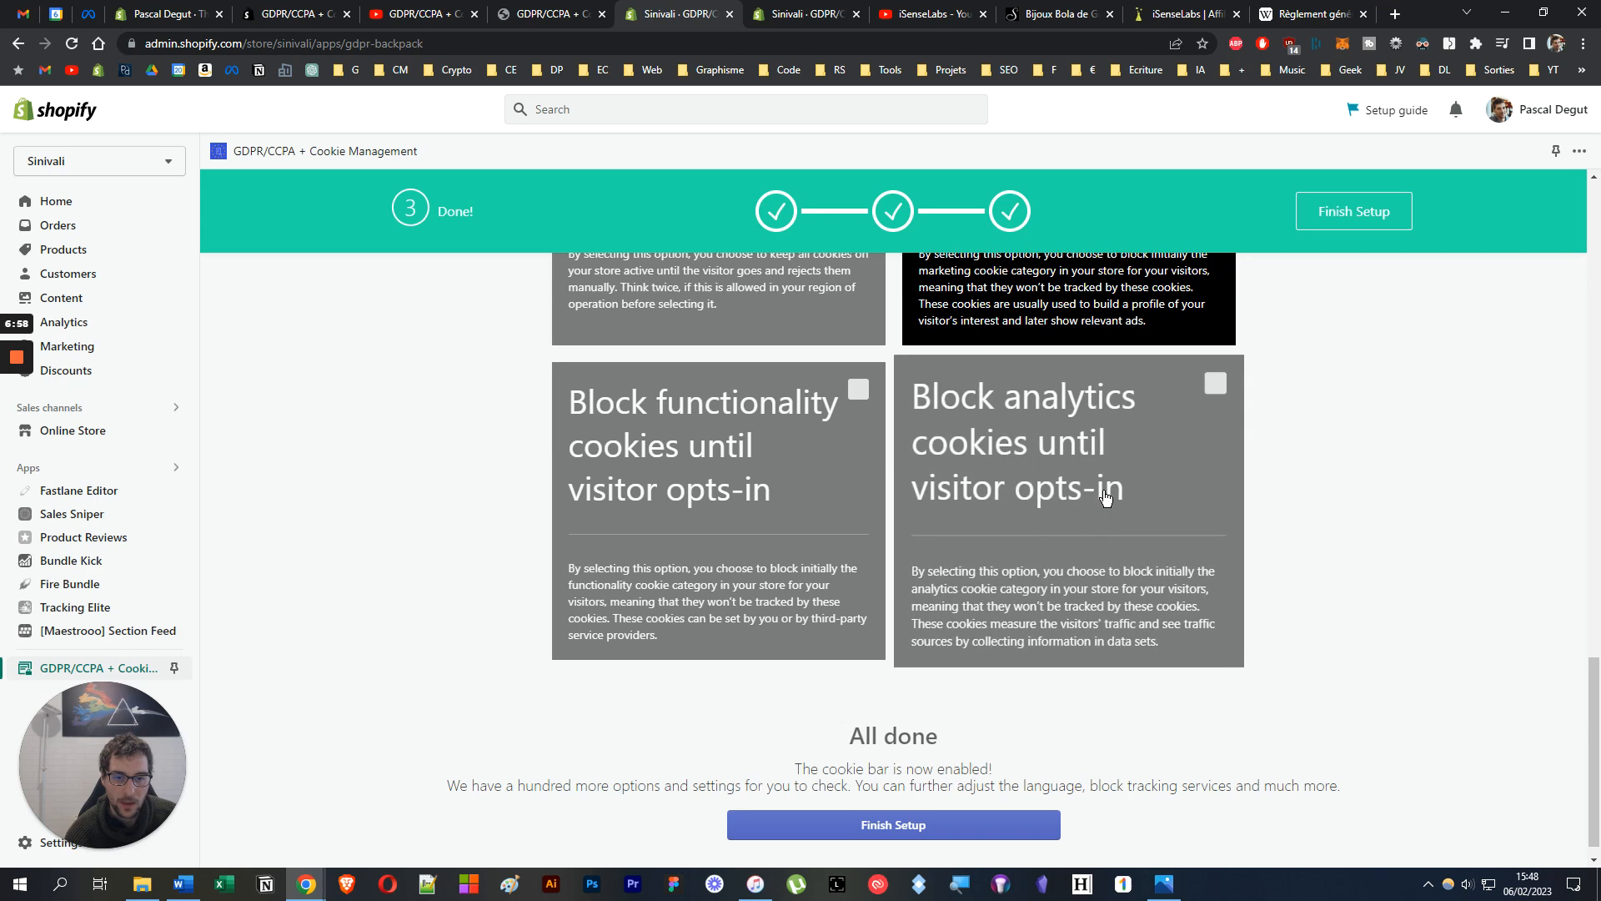
{"action": "scroll", "coordinate": [1084, 499], "scroll_direction": "down", "scroll_amount": 1}
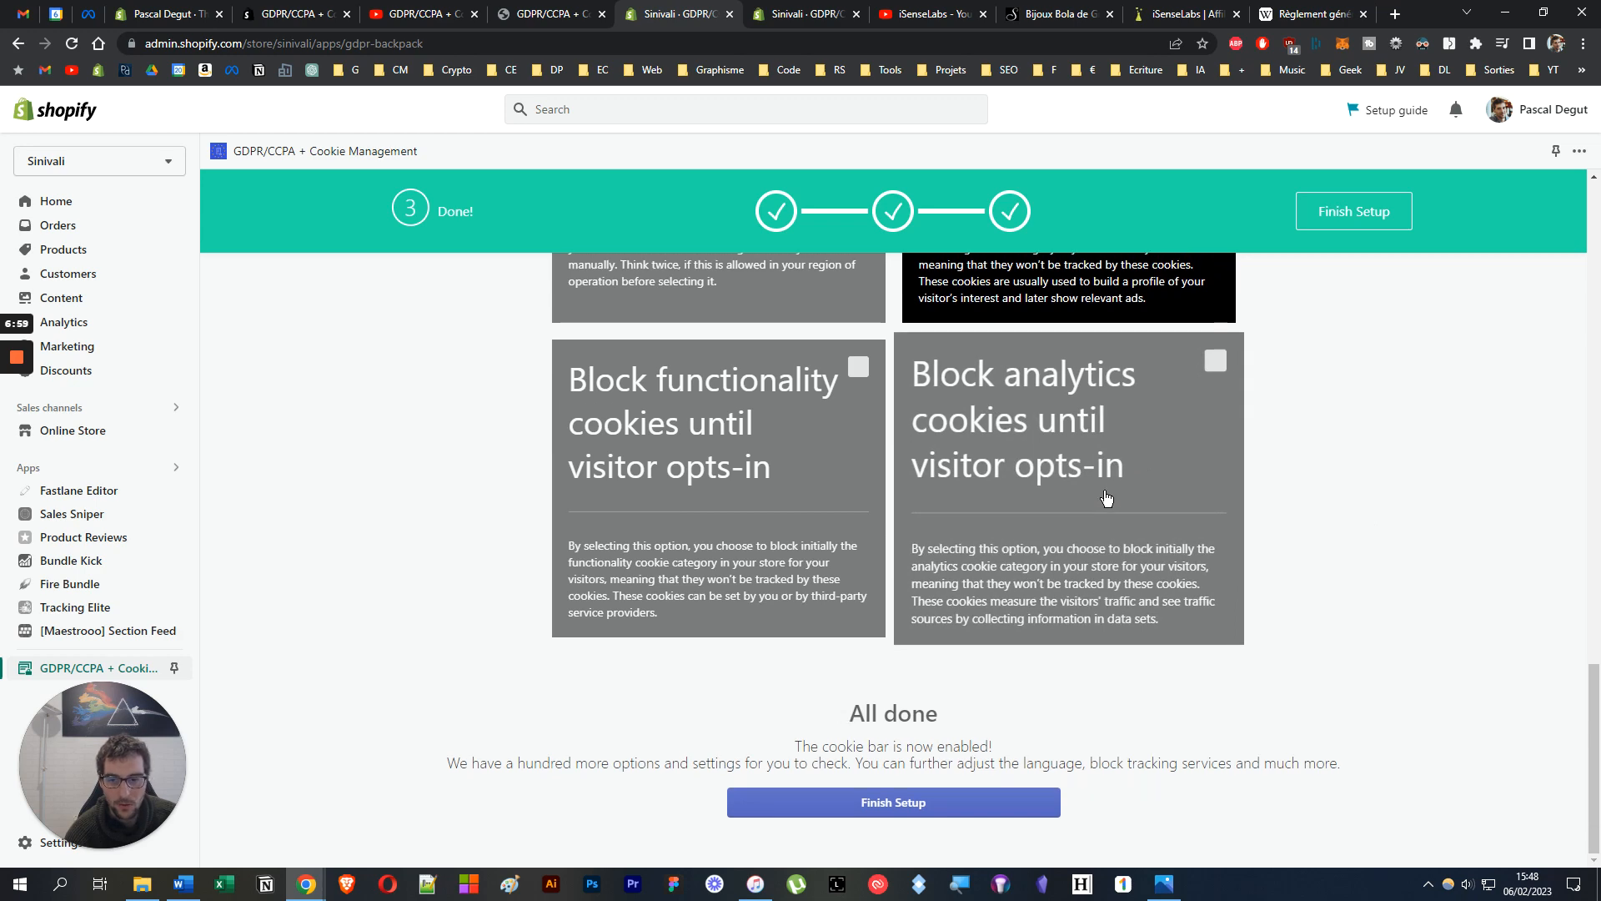
{"action": "left_click", "coordinate": [922, 803]}
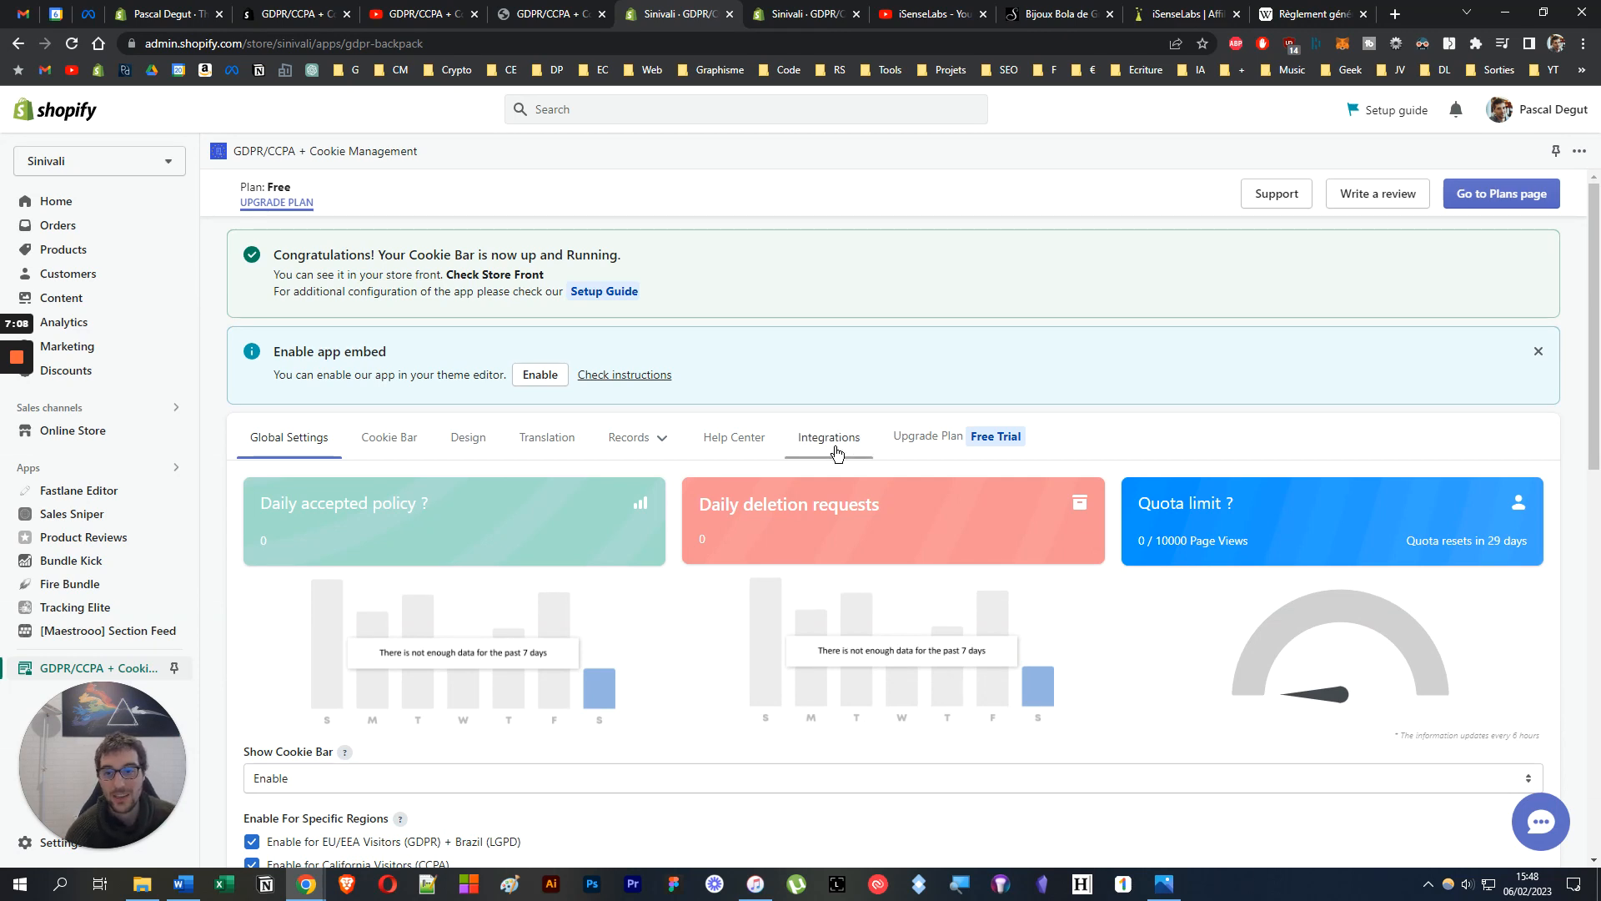
Set the language for the cookie bar and preferences popup to French in the translation settings.
{"action": "left_click", "coordinate": [539, 455]}
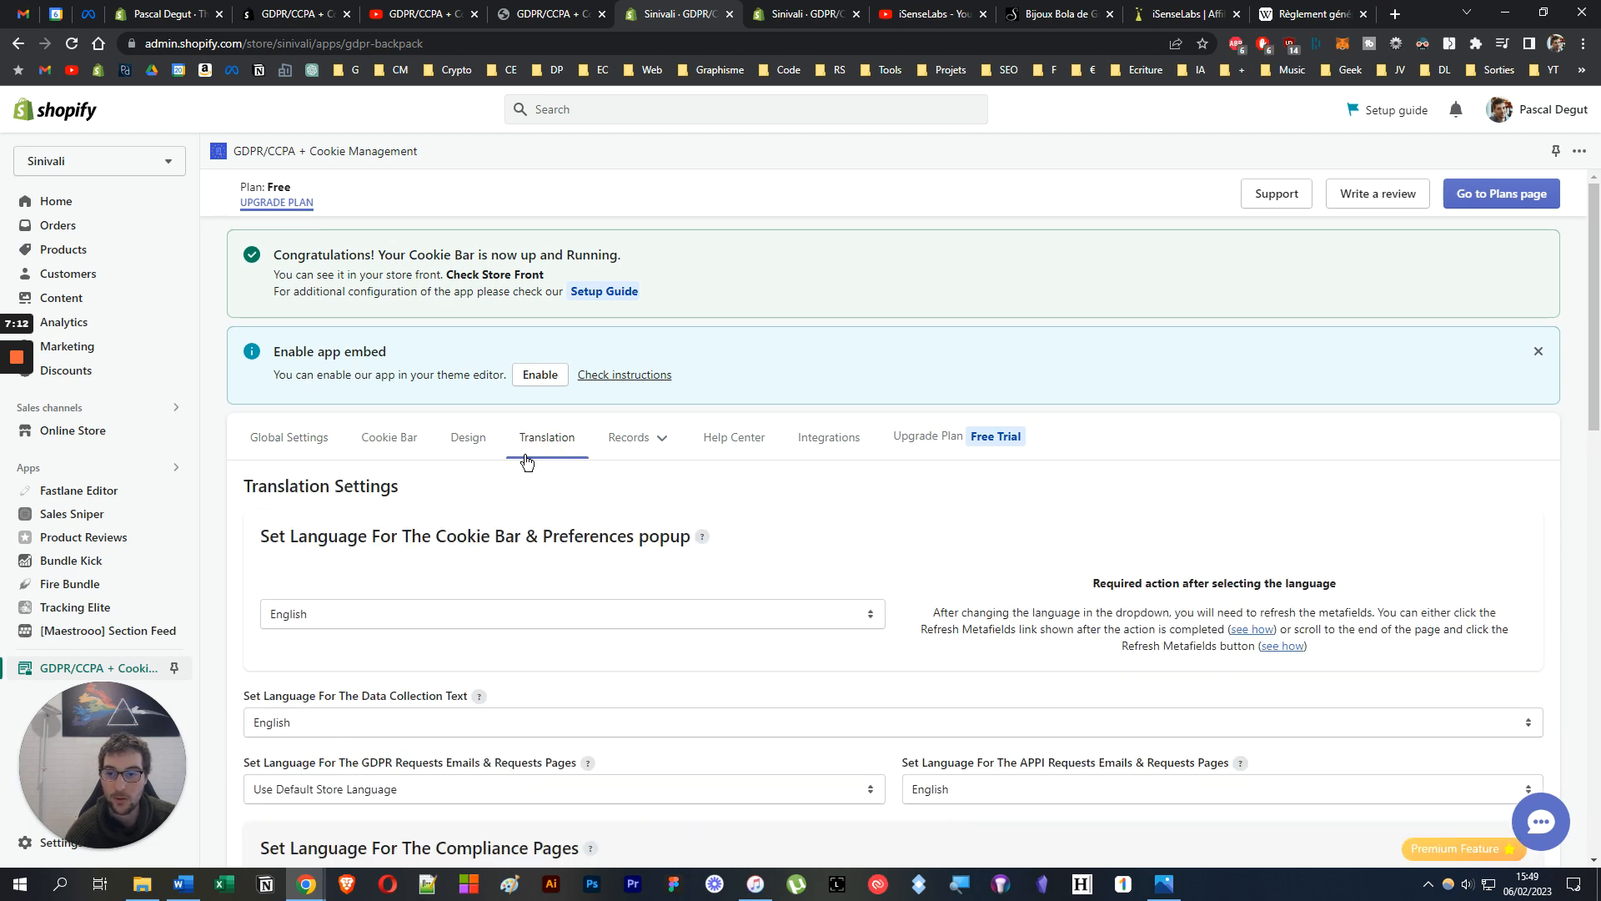
{"action": "scroll", "coordinate": [538, 450], "scroll_direction": "down", "scroll_amount": 2}
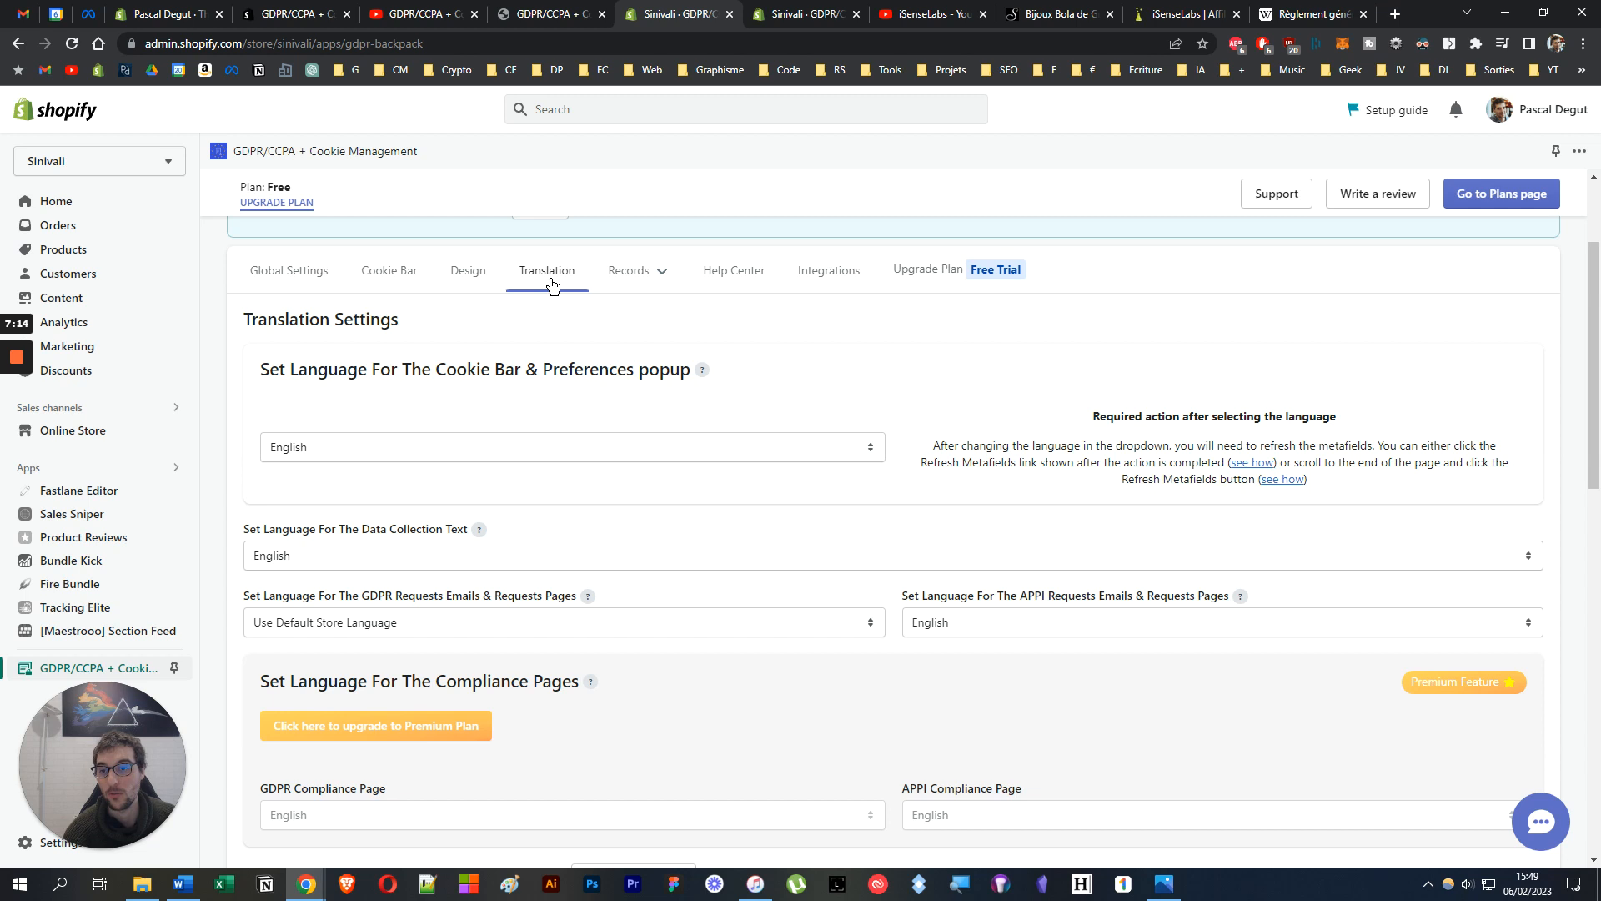
{"action": "left_click", "coordinate": [500, 449]}
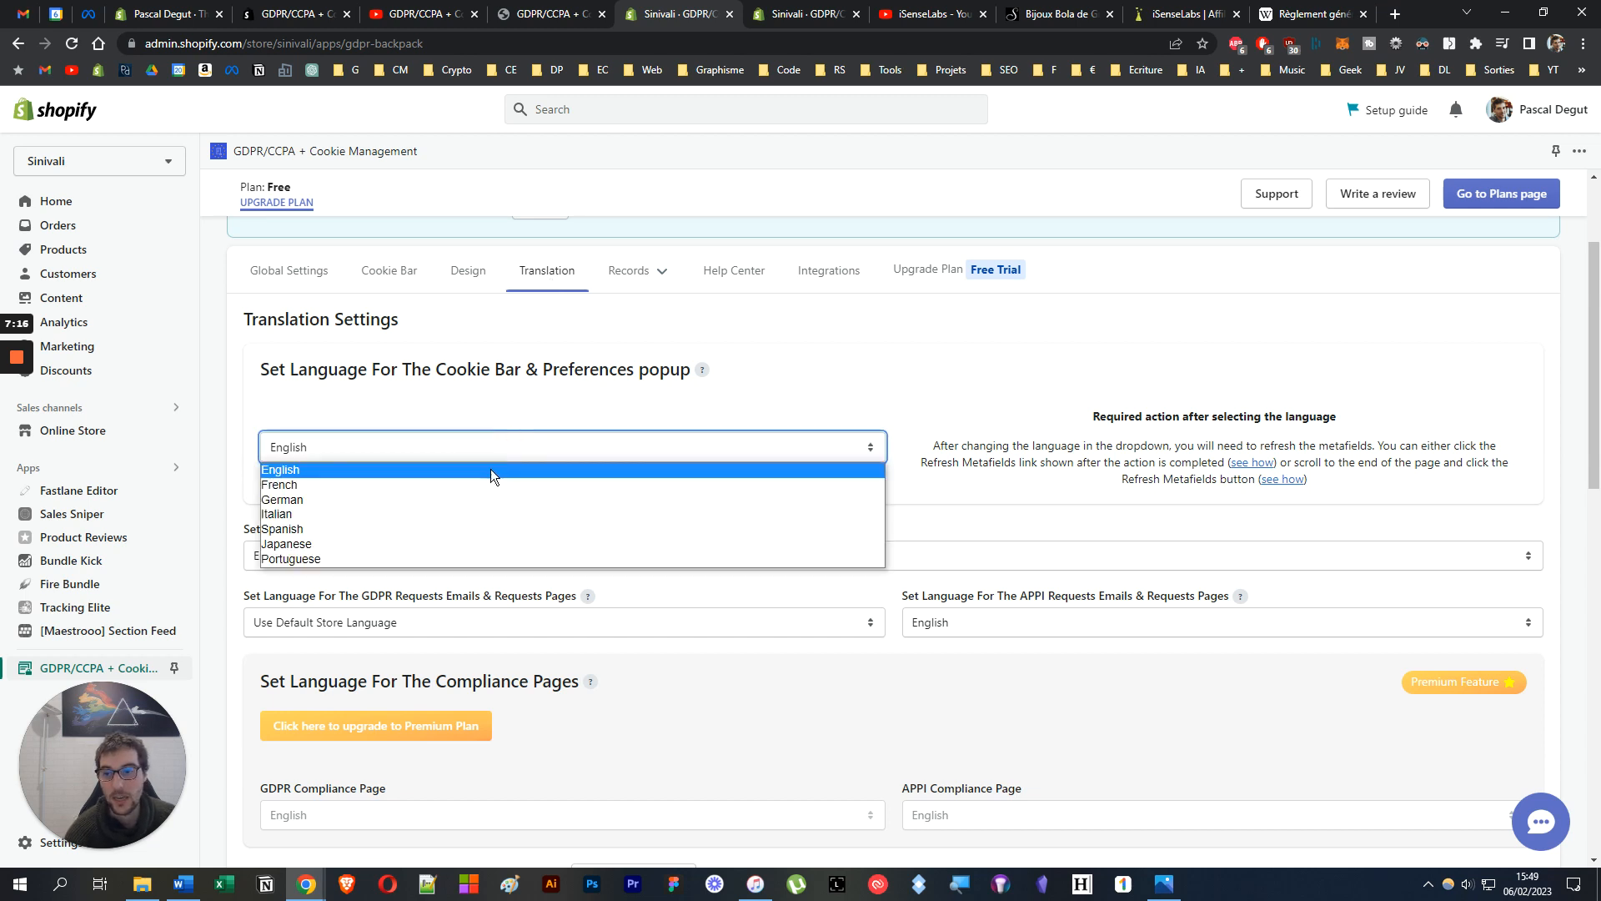
{"action": "left_click", "coordinate": [484, 489]}
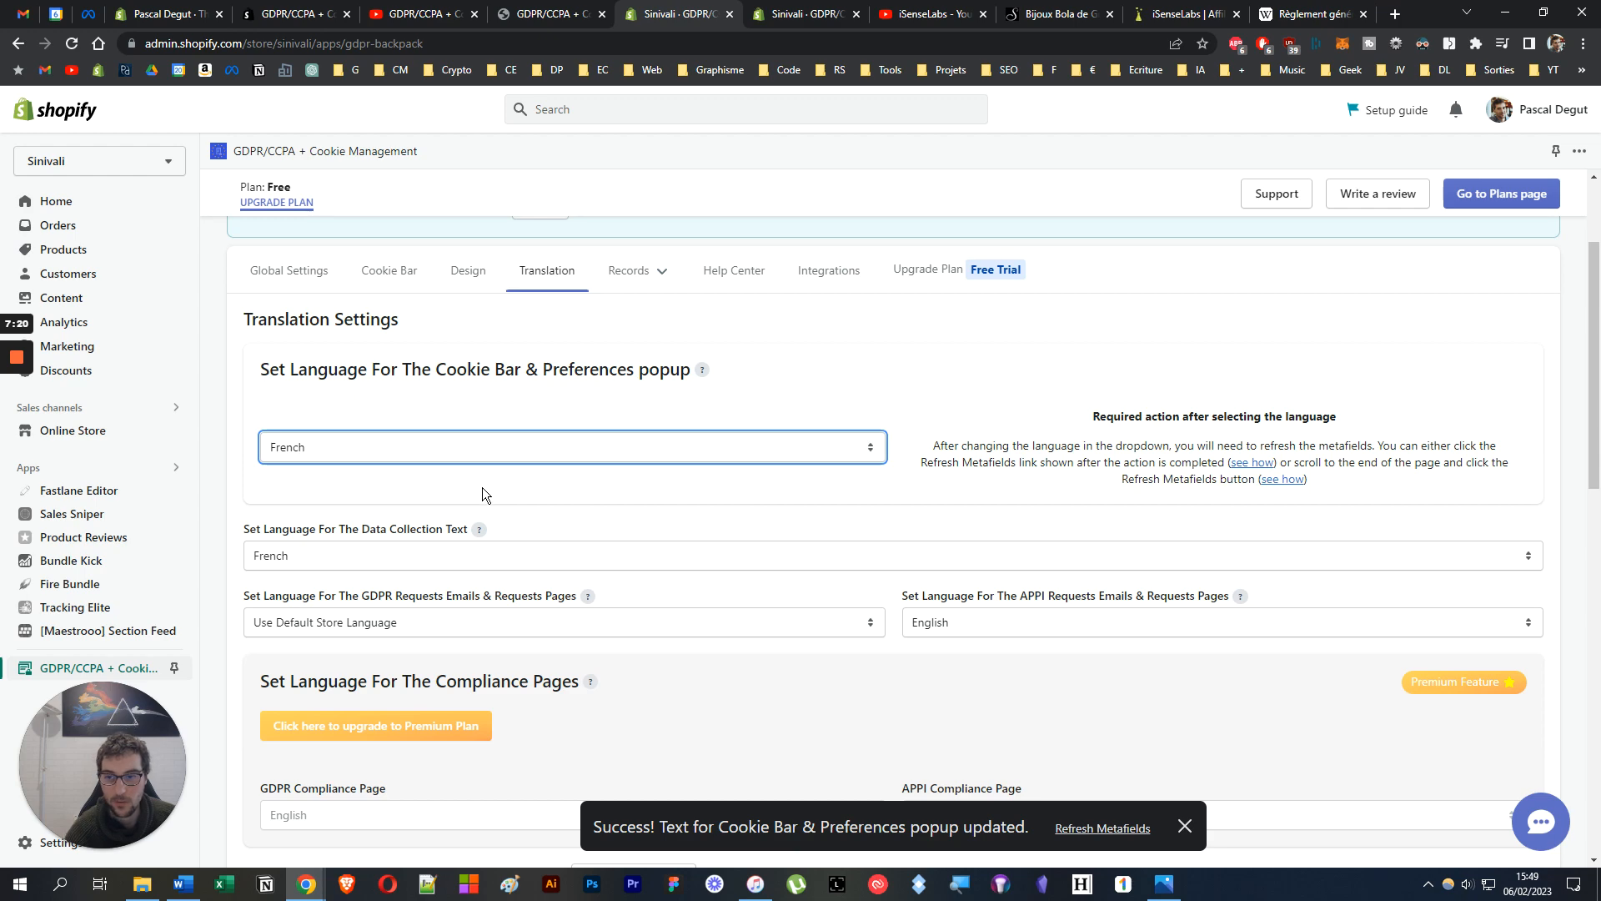
{"action": "scroll", "coordinate": [488, 483], "scroll_direction": "down", "scroll_amount": 3}
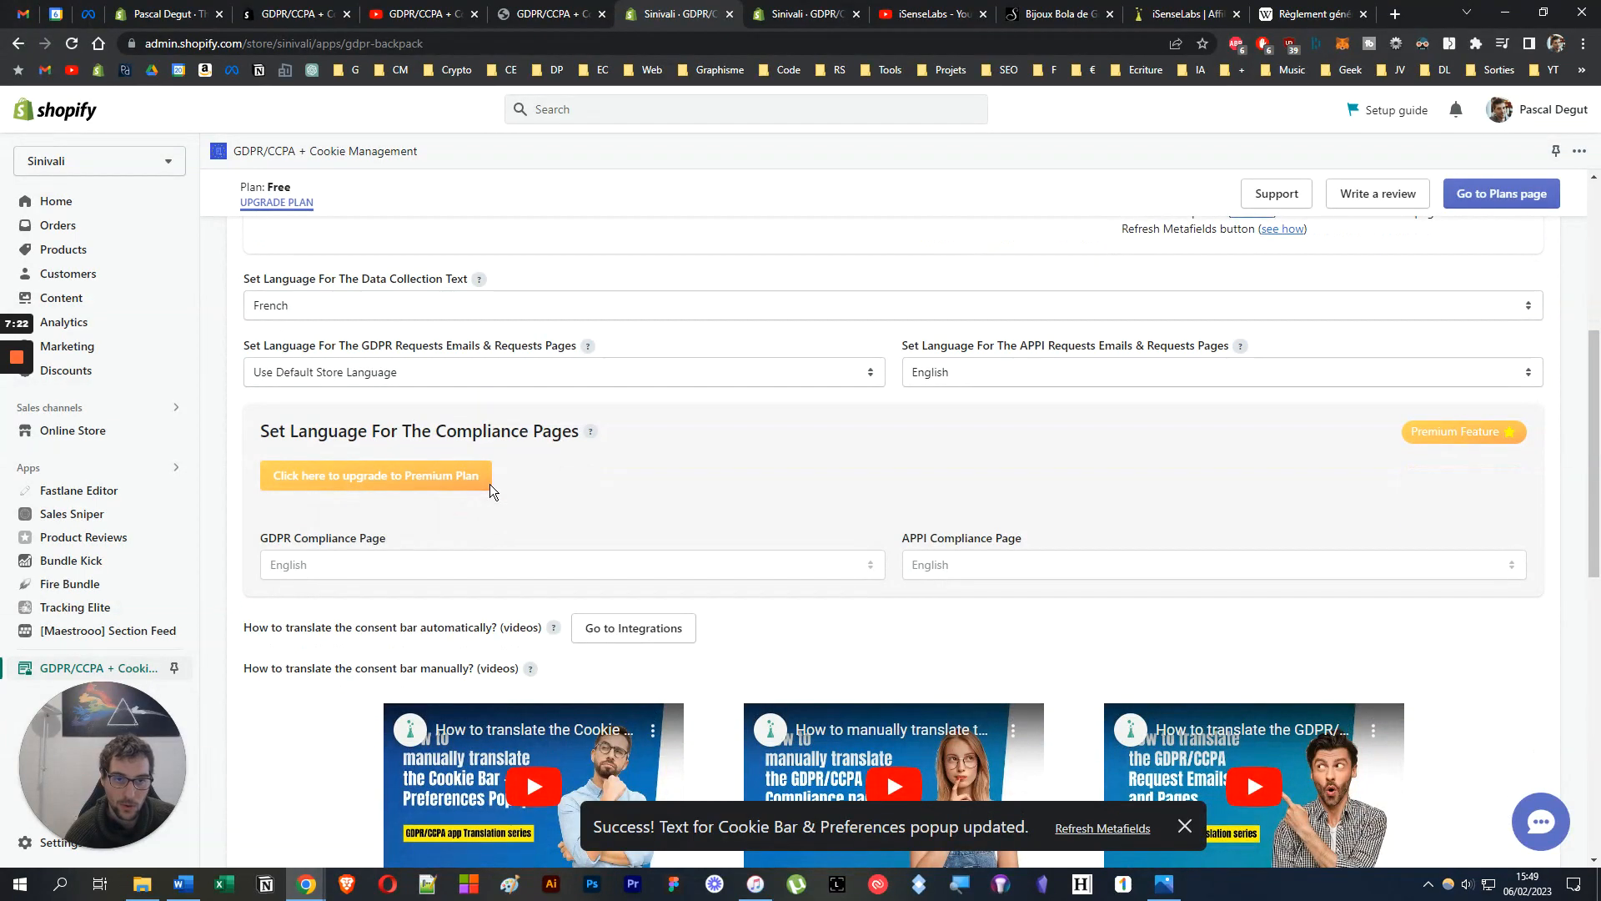
{"action": "scroll", "coordinate": [501, 492], "scroll_direction": "up", "scroll_amount": 5}
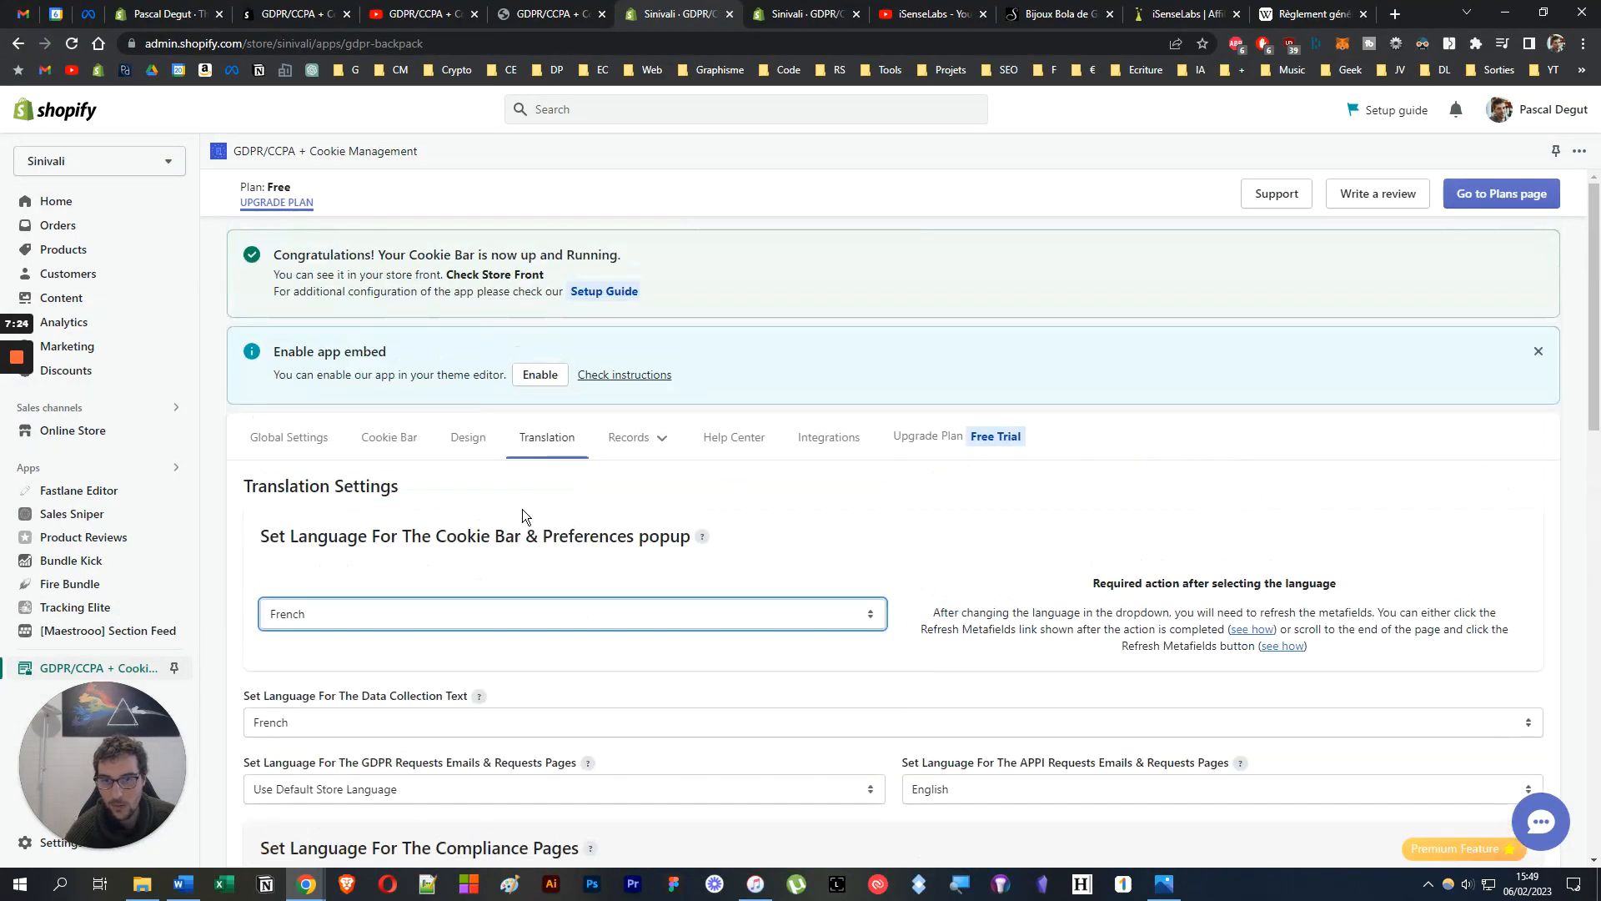
Examine the statistics and page view quota in the global settings, and check the Show Cookie Bar options, keeping Enable.
{"action": "left_click", "coordinate": [952, 461]}
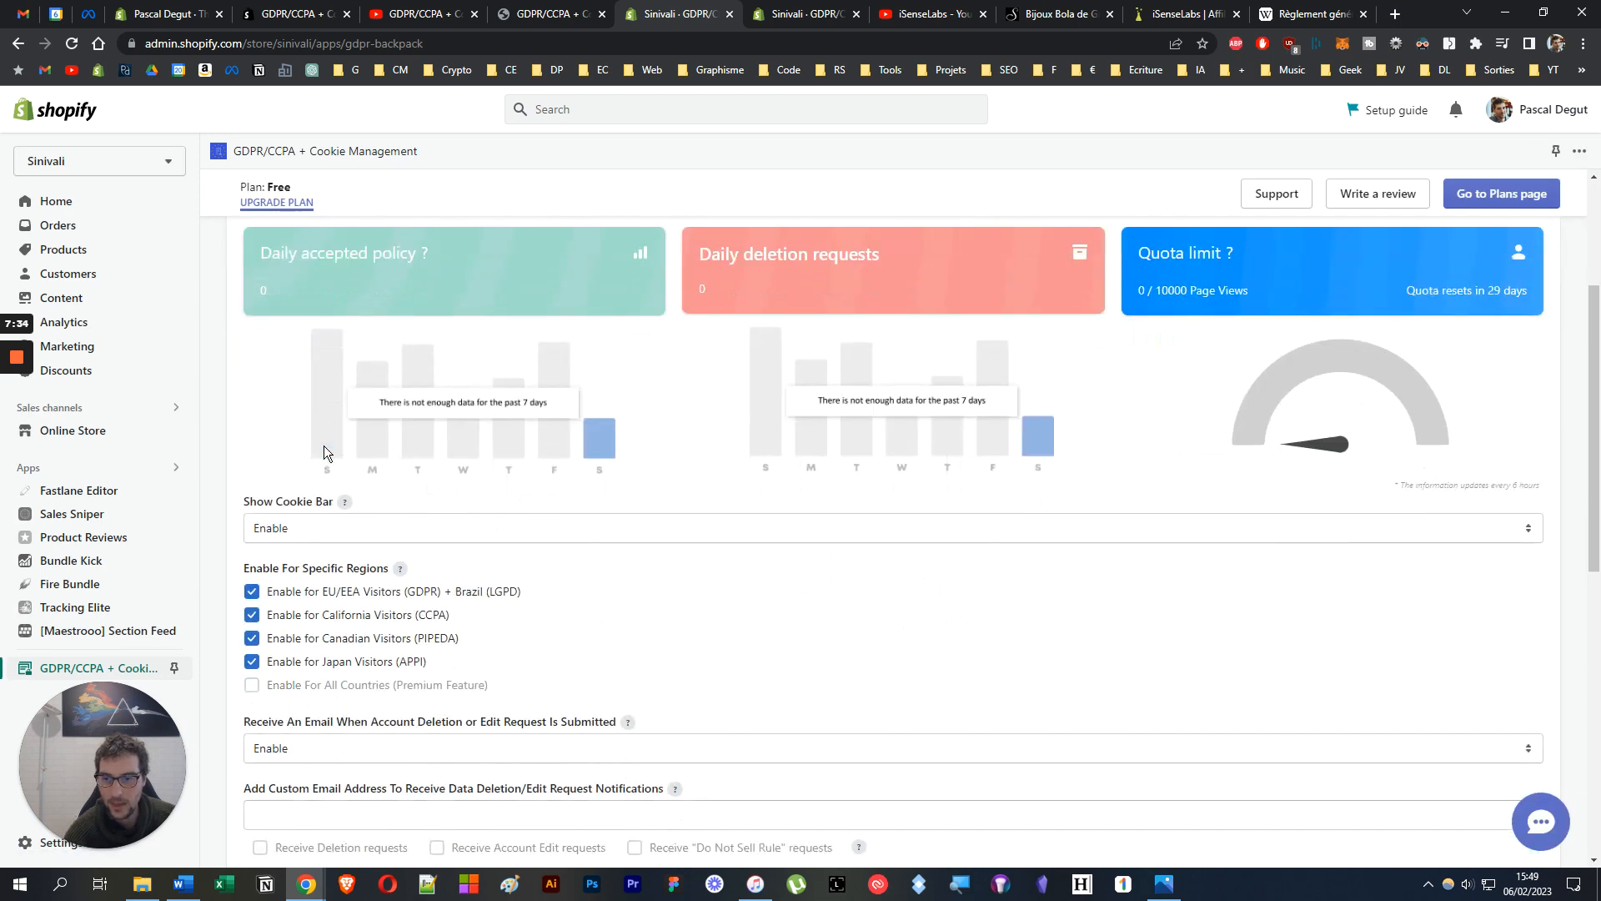
{"action": "scroll", "coordinate": [338, 528], "scroll_direction": "down", "scroll_amount": 2}
{"action": "scroll", "coordinate": [706, 564], "scroll_direction": "up", "scroll_amount": 4}
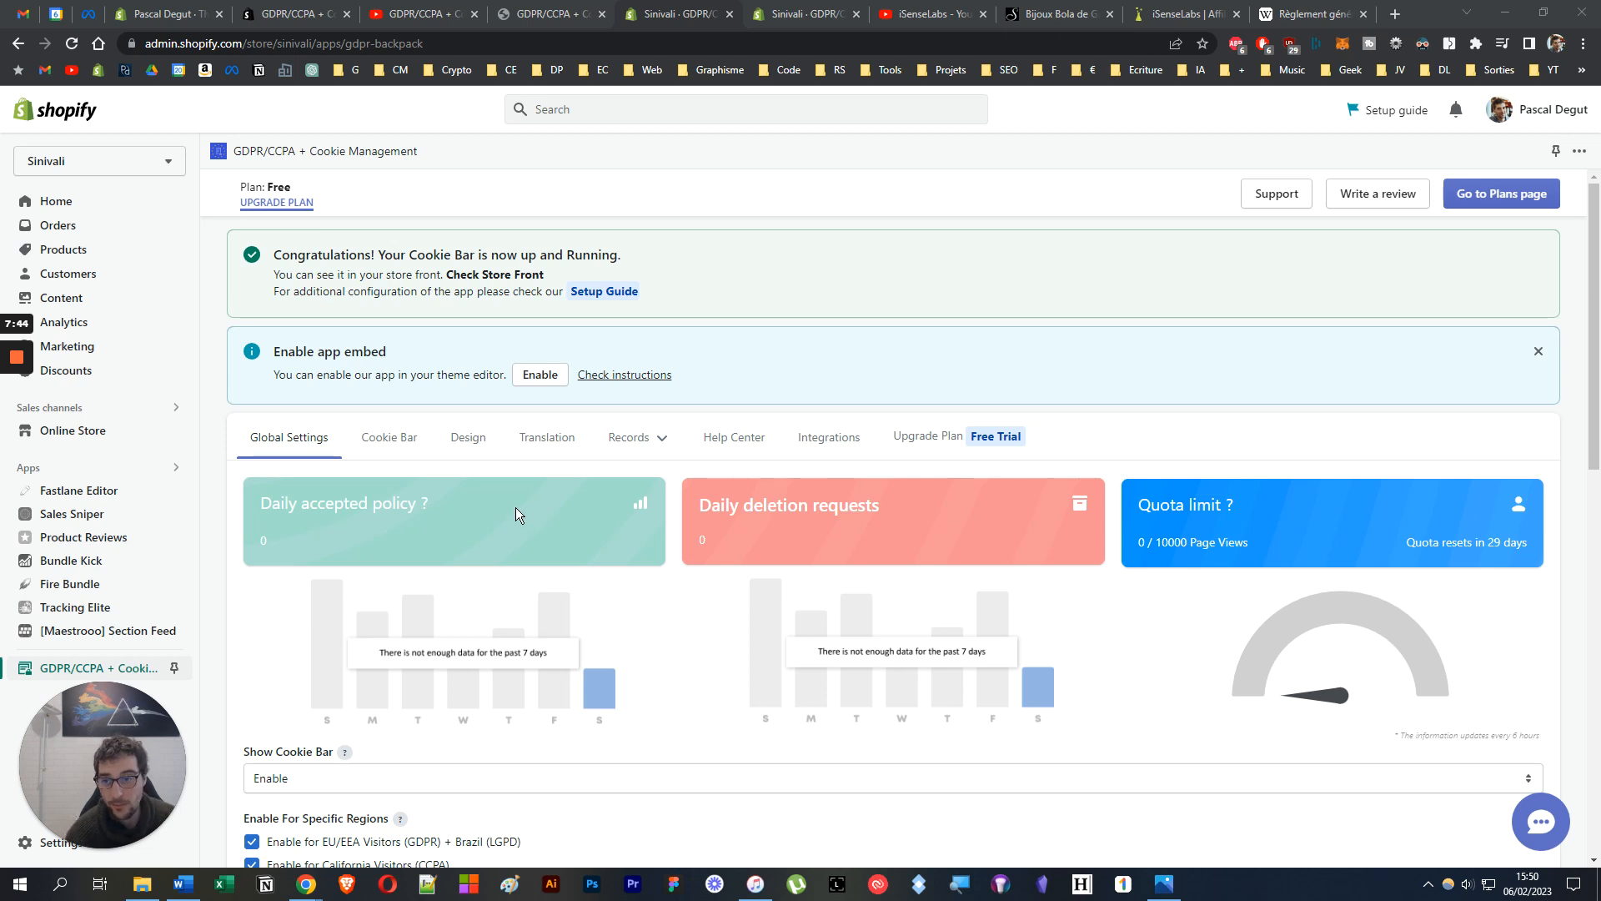
{"action": "scroll", "coordinate": [515, 507], "scroll_direction": "down", "scroll_amount": 2}
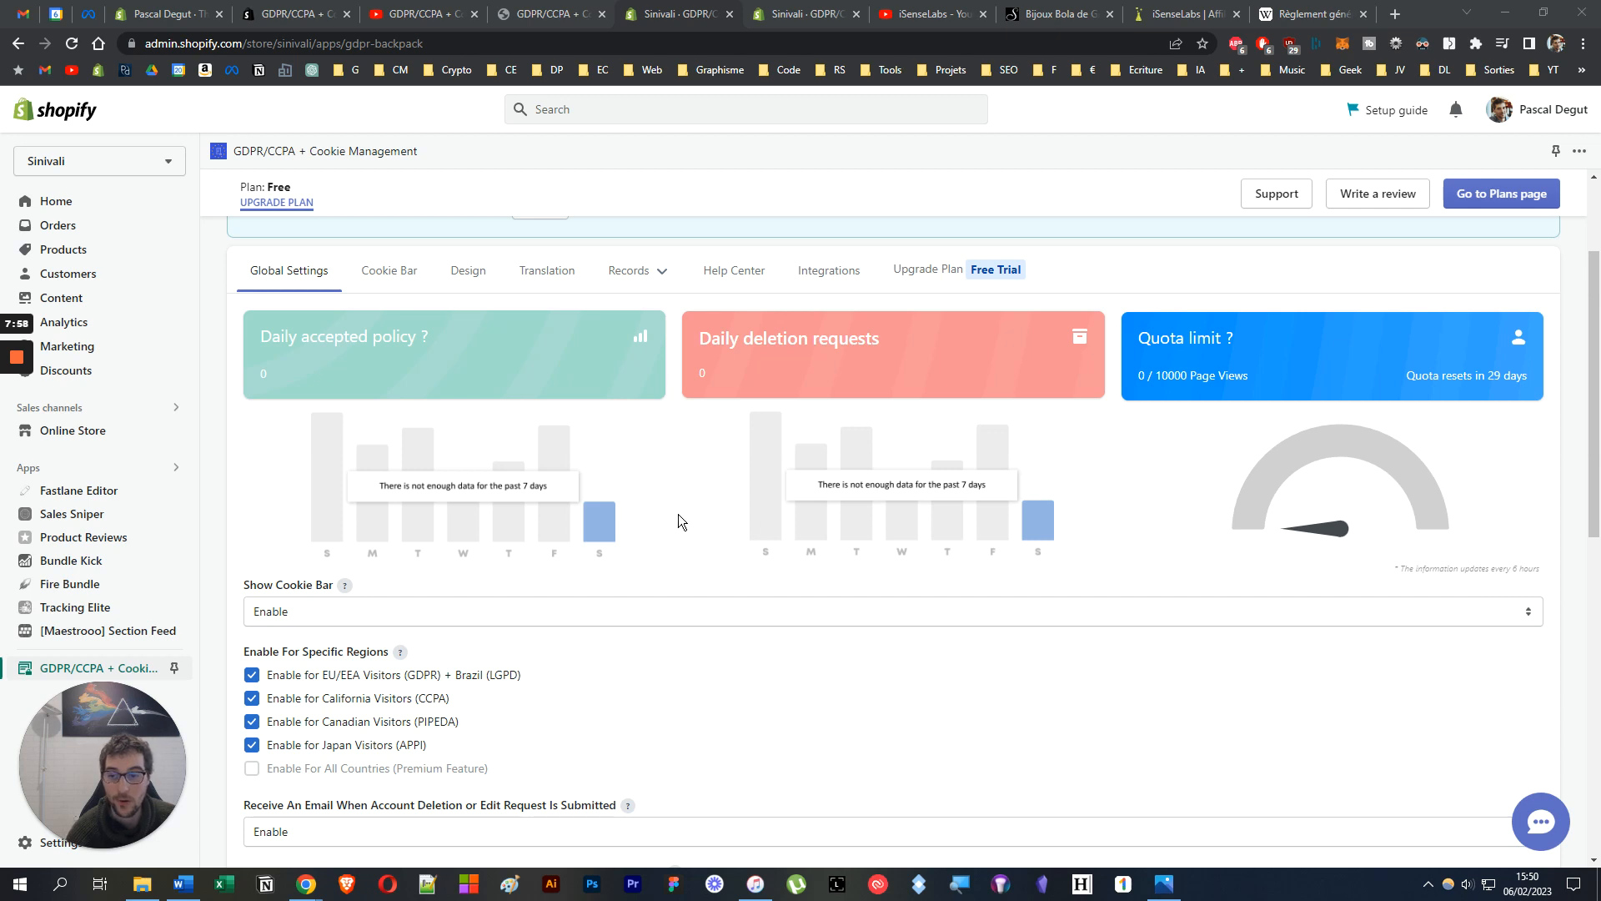
{"action": "scroll", "coordinate": [643, 512], "scroll_direction": "down", "scroll_amount": 2}
{"action": "left_click", "coordinate": [499, 445]}
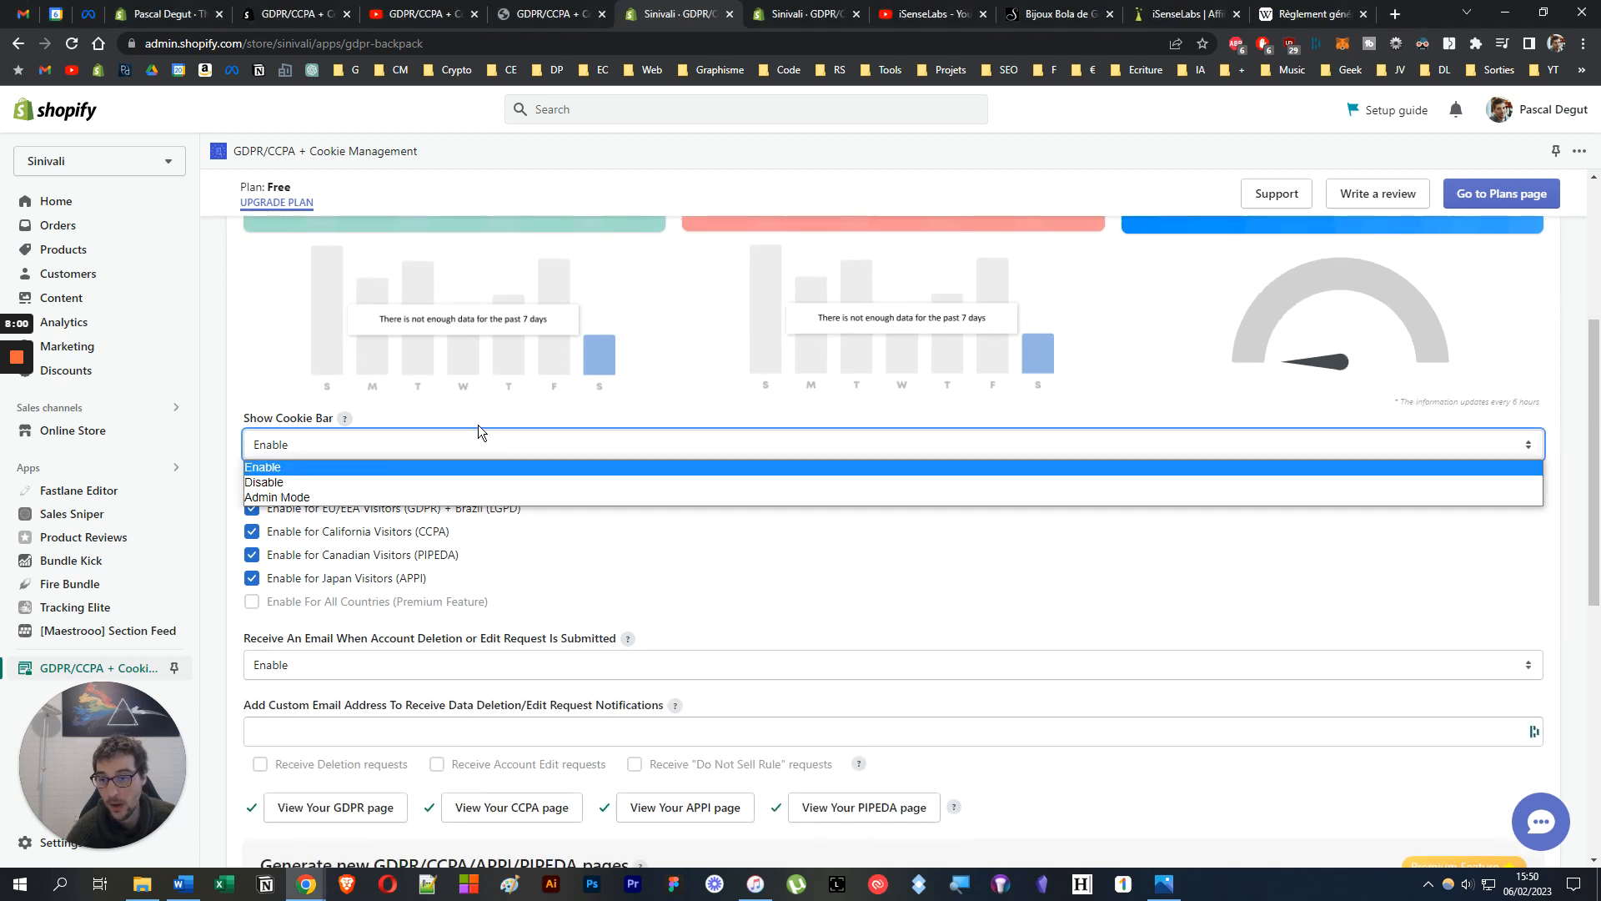
{"action": "left_click", "coordinate": [472, 451]}
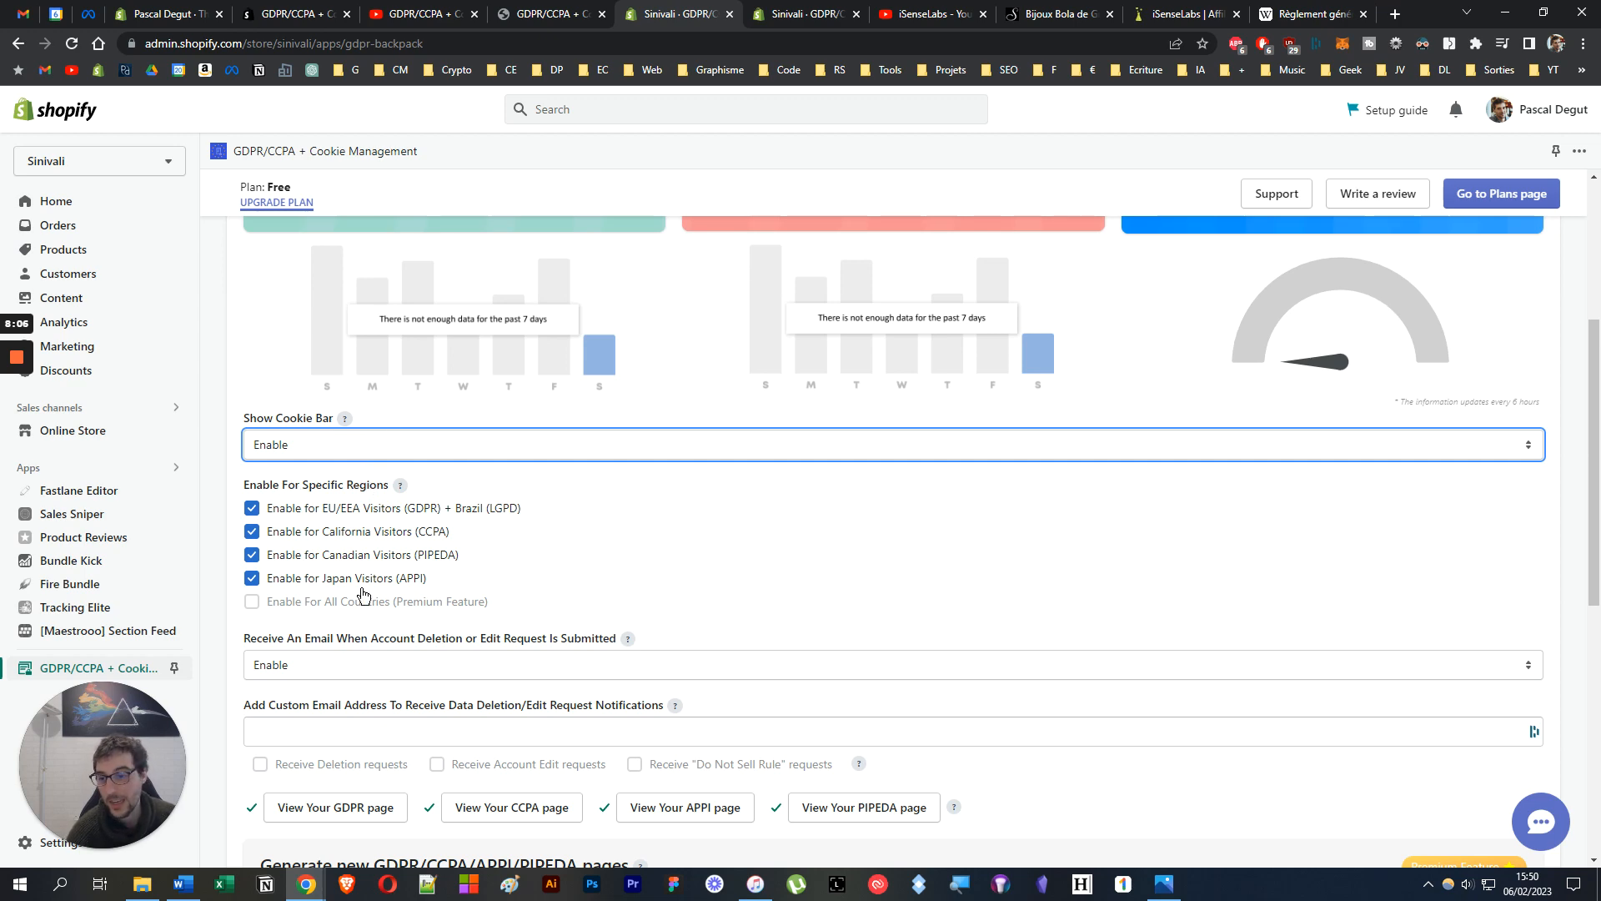
Review the region, request notification, compliance page and customer consent reset options in the global settings.
{"action": "scroll", "coordinate": [363, 594], "scroll_direction": "down", "scroll_amount": 3}
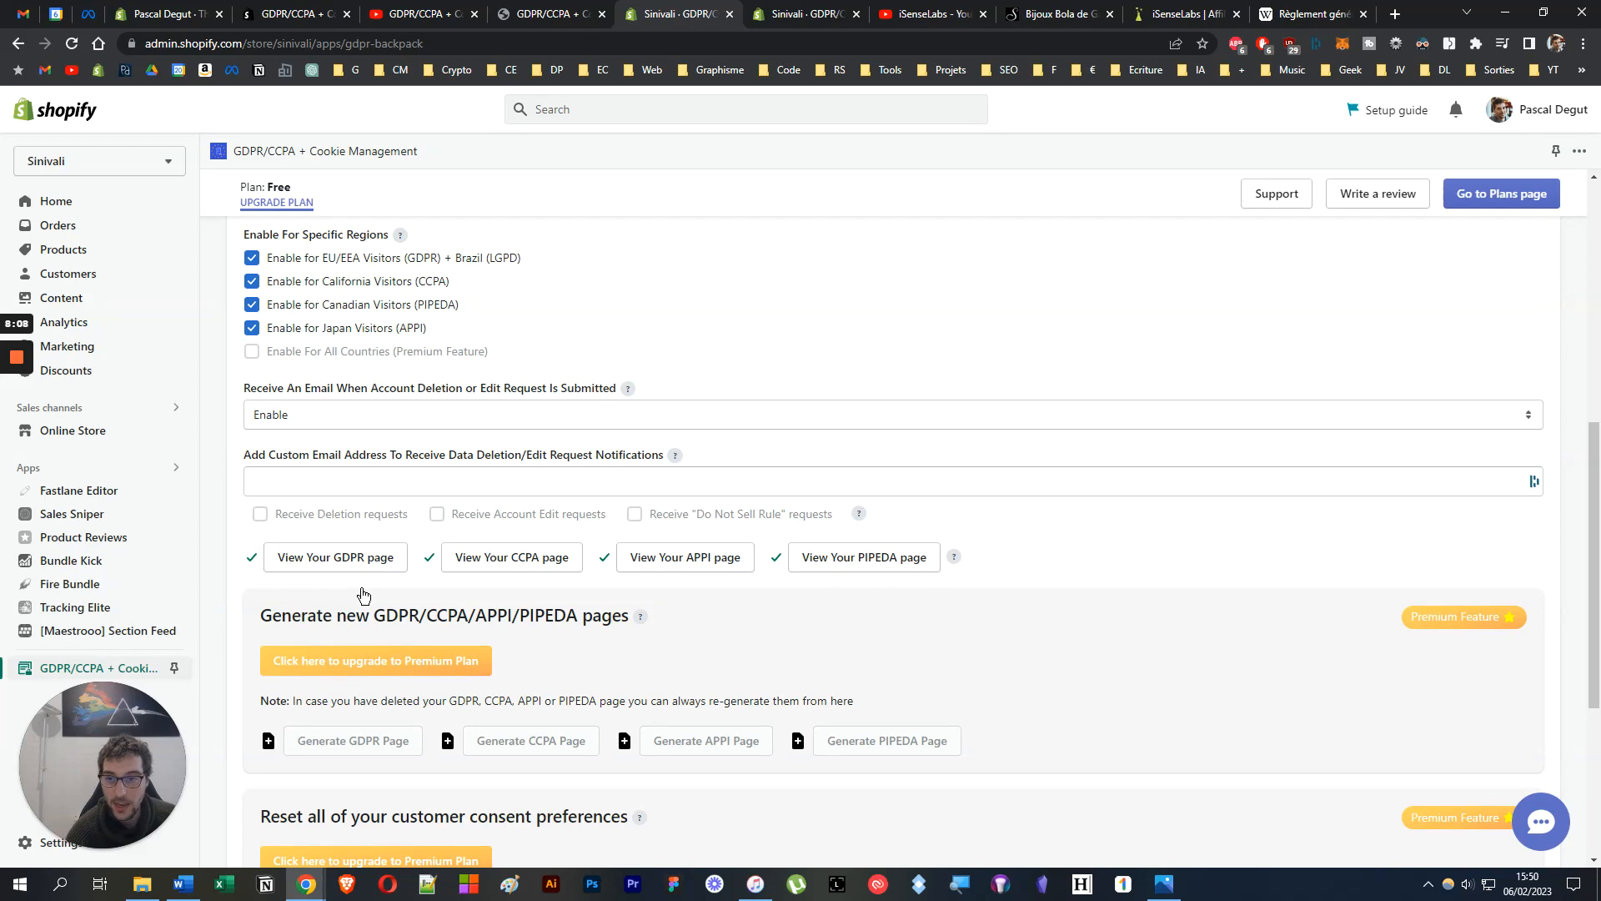
{"action": "scroll", "coordinate": [363, 595], "scroll_direction": "down", "scroll_amount": 3}
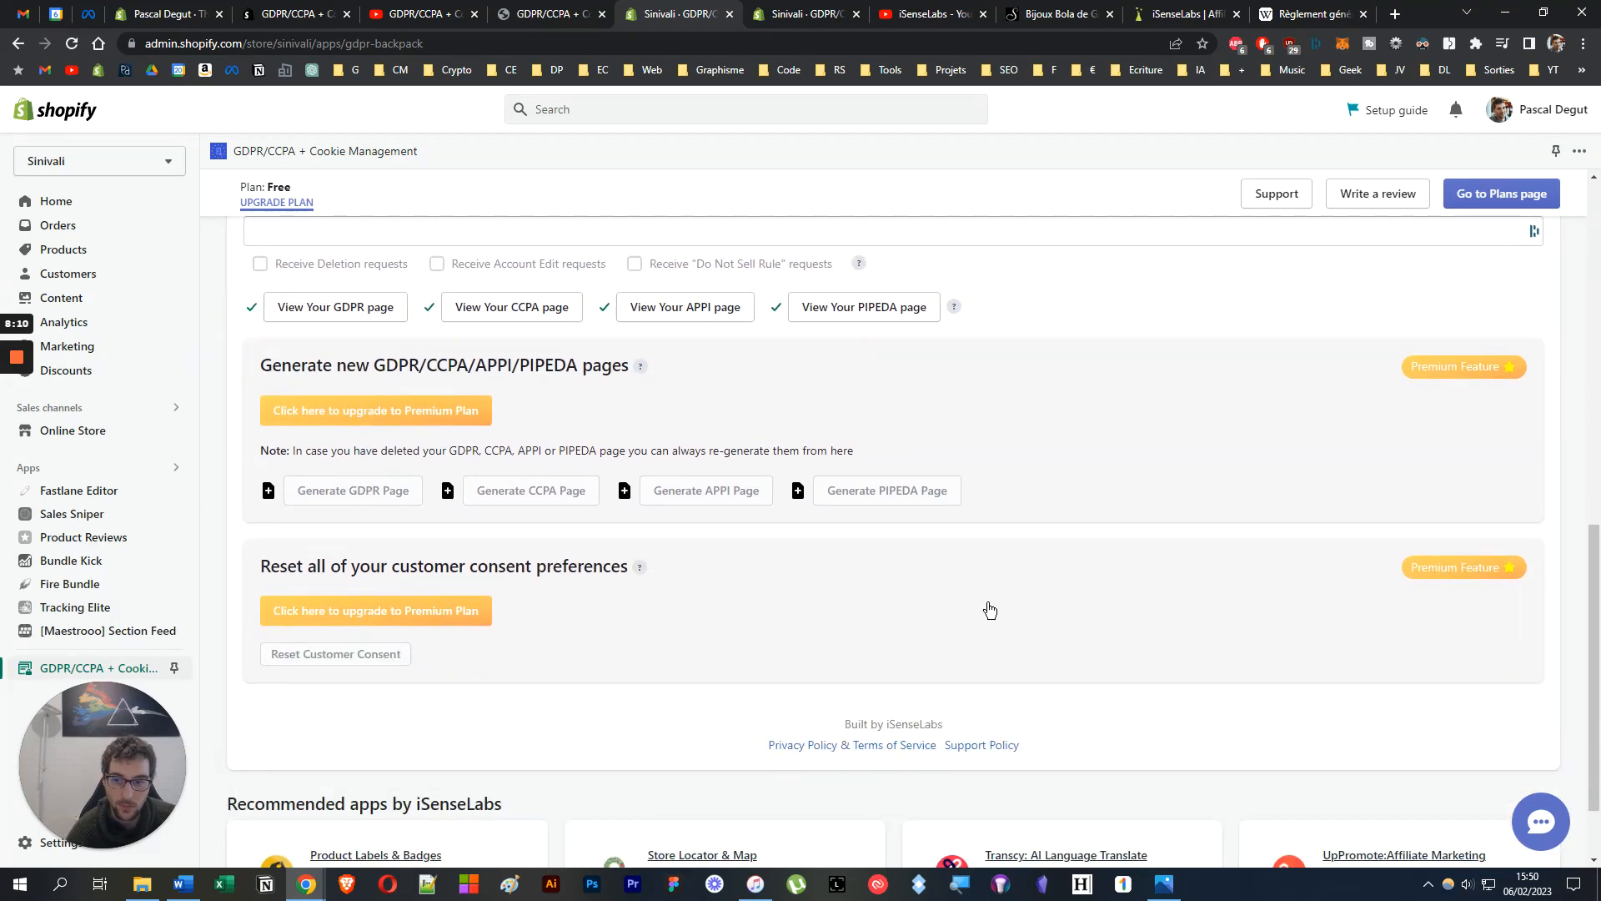
{"action": "scroll", "coordinate": [1366, 565], "scroll_direction": "down", "scroll_amount": 2}
{"action": "scroll", "coordinate": [974, 564], "scroll_direction": "up", "scroll_amount": 11}
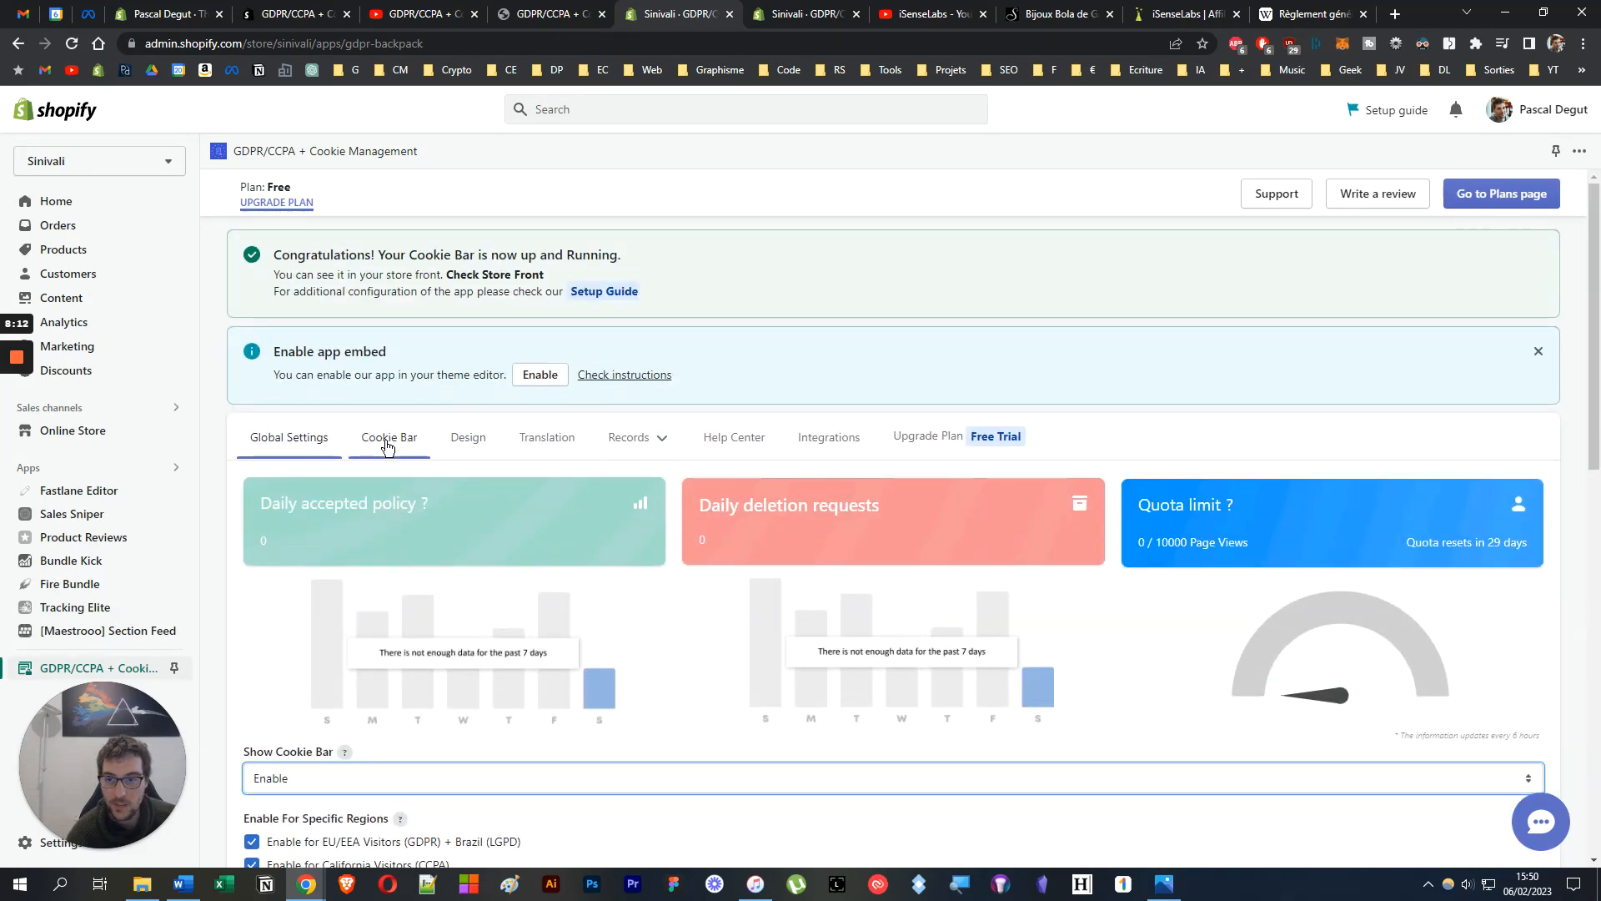
Look over the cookie bar sections and examine the design settings with the cookie bar preview.
{"action": "left_click", "coordinate": [387, 448]}
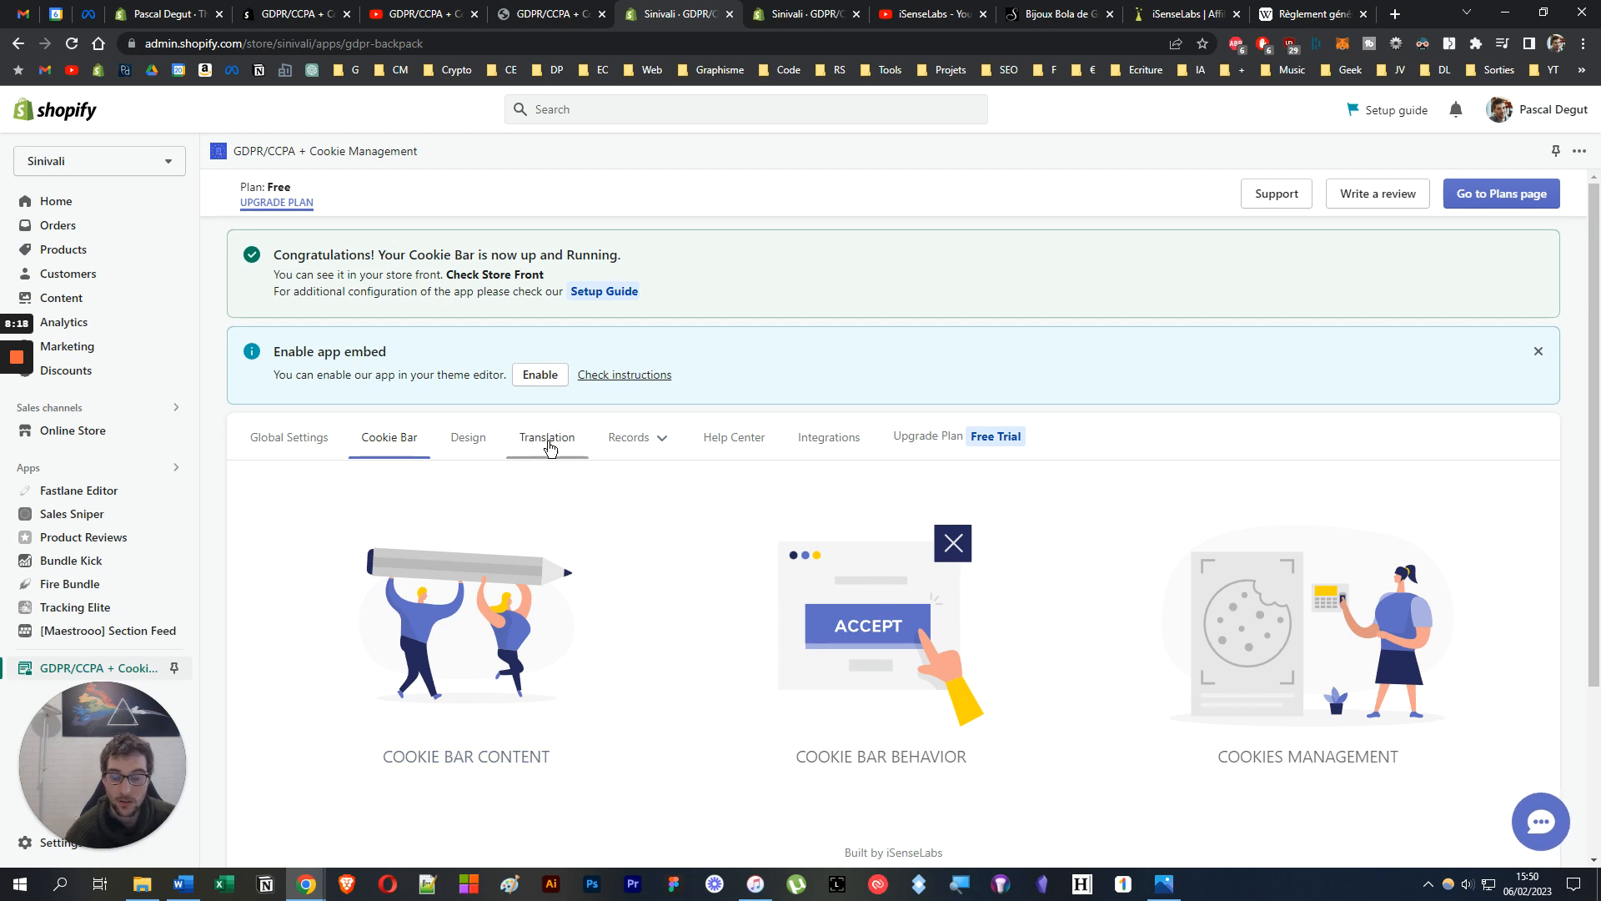
{"action": "left_click", "coordinate": [466, 437]}
{"action": "scroll", "coordinate": [1235, 556], "scroll_direction": "down", "scroll_amount": 3}
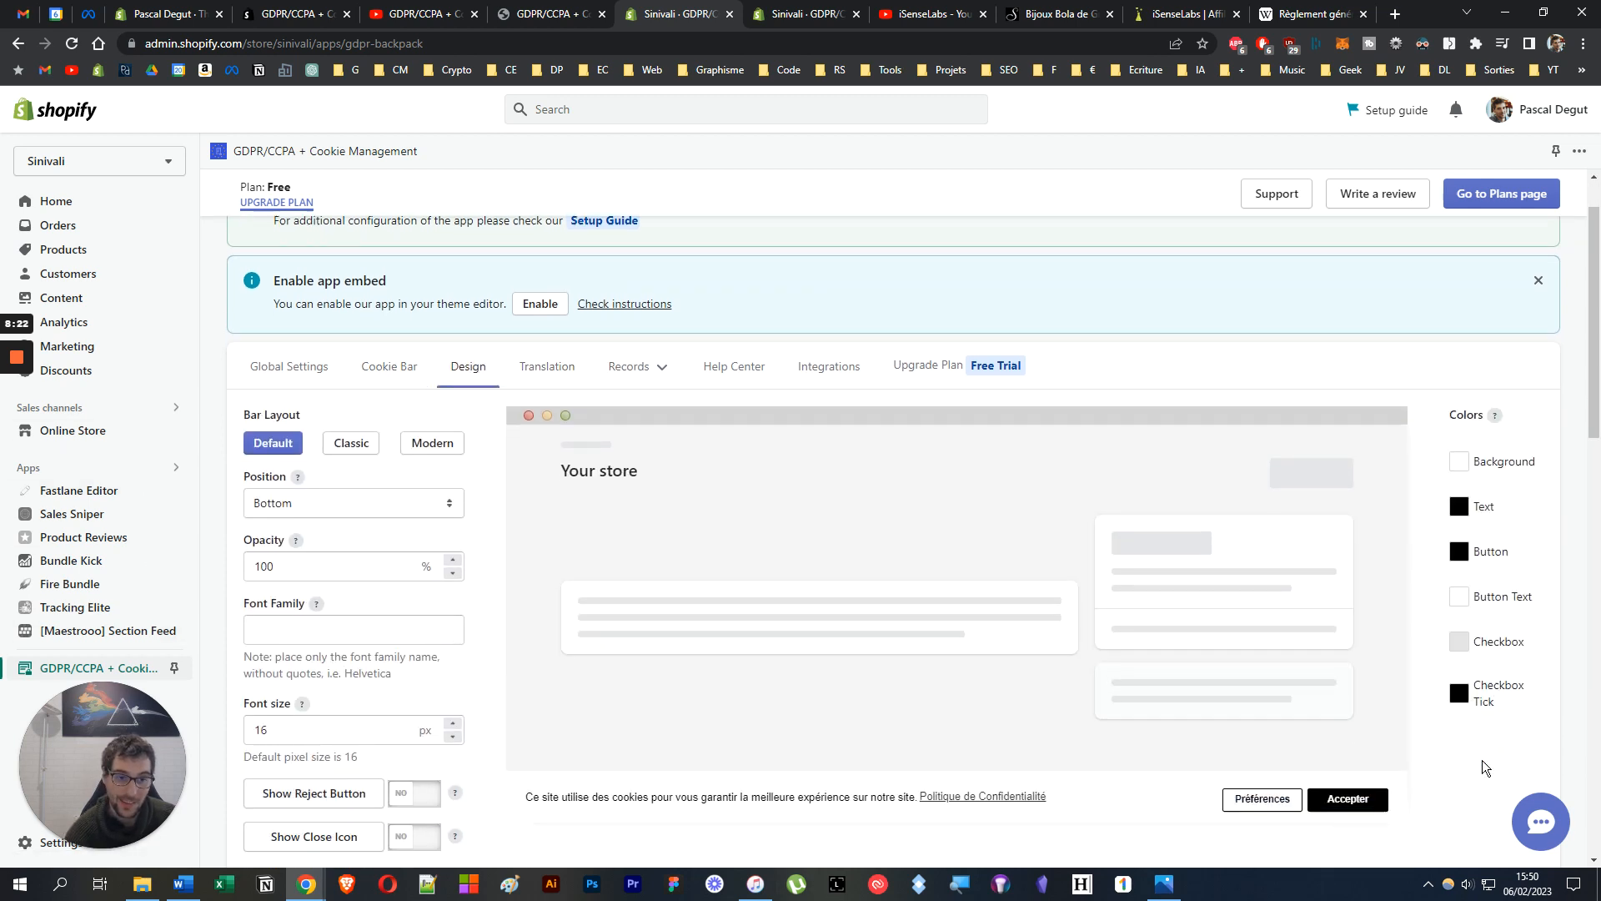
{"action": "scroll", "coordinate": [614, 433], "scroll_direction": "up", "scroll_amount": 3}
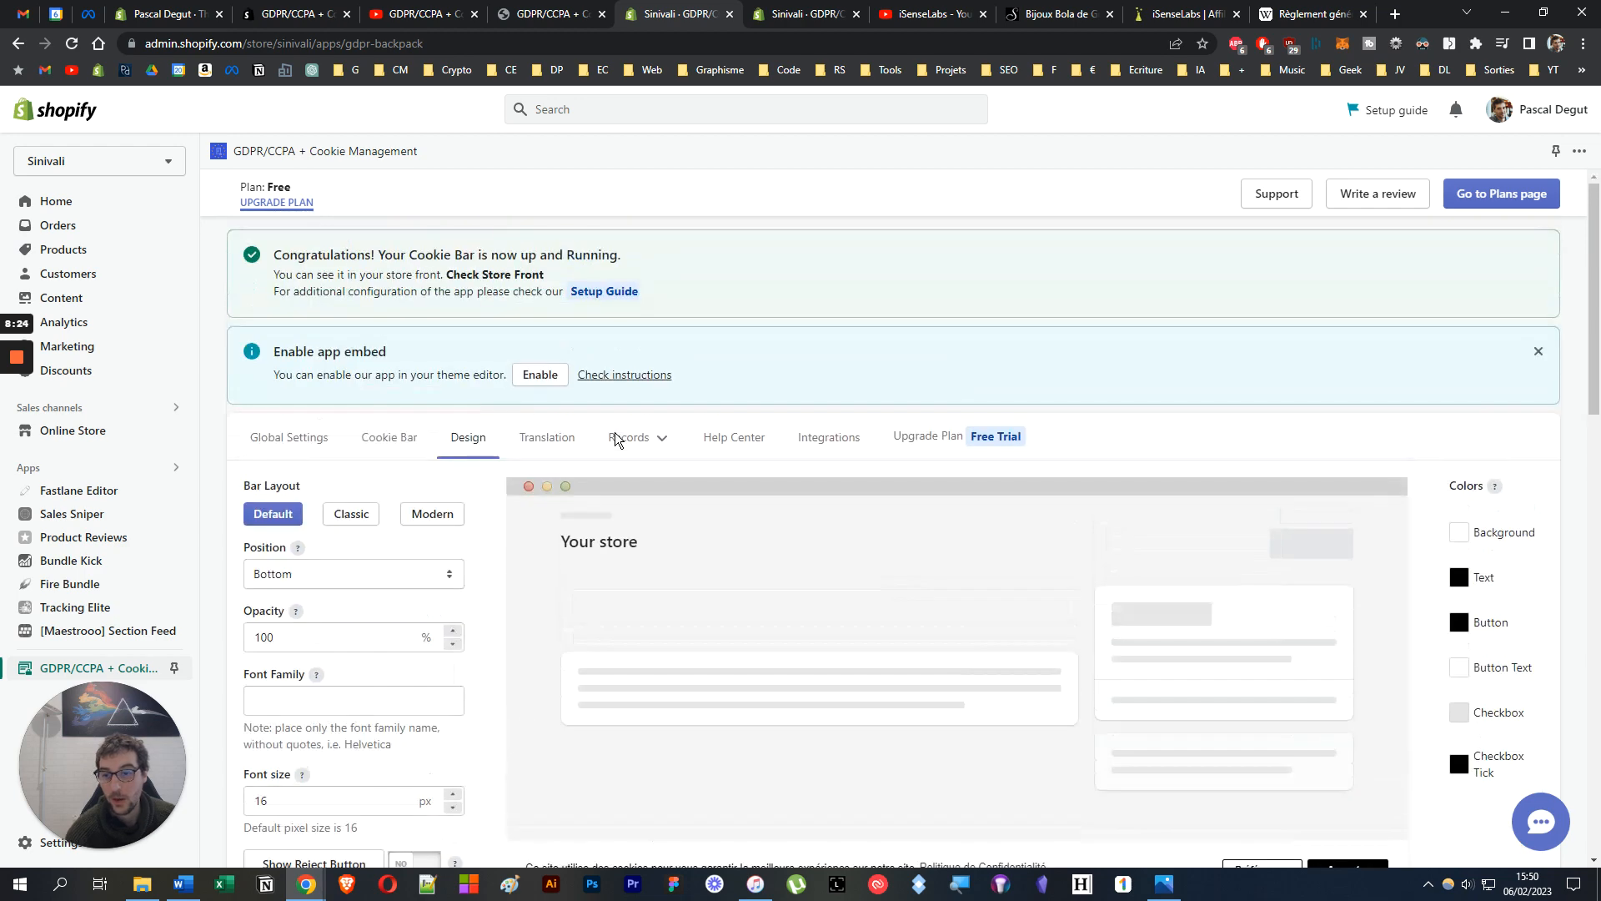
Review the translation settings and the available record types, and open the help center.
{"action": "left_click", "coordinate": [517, 450]}
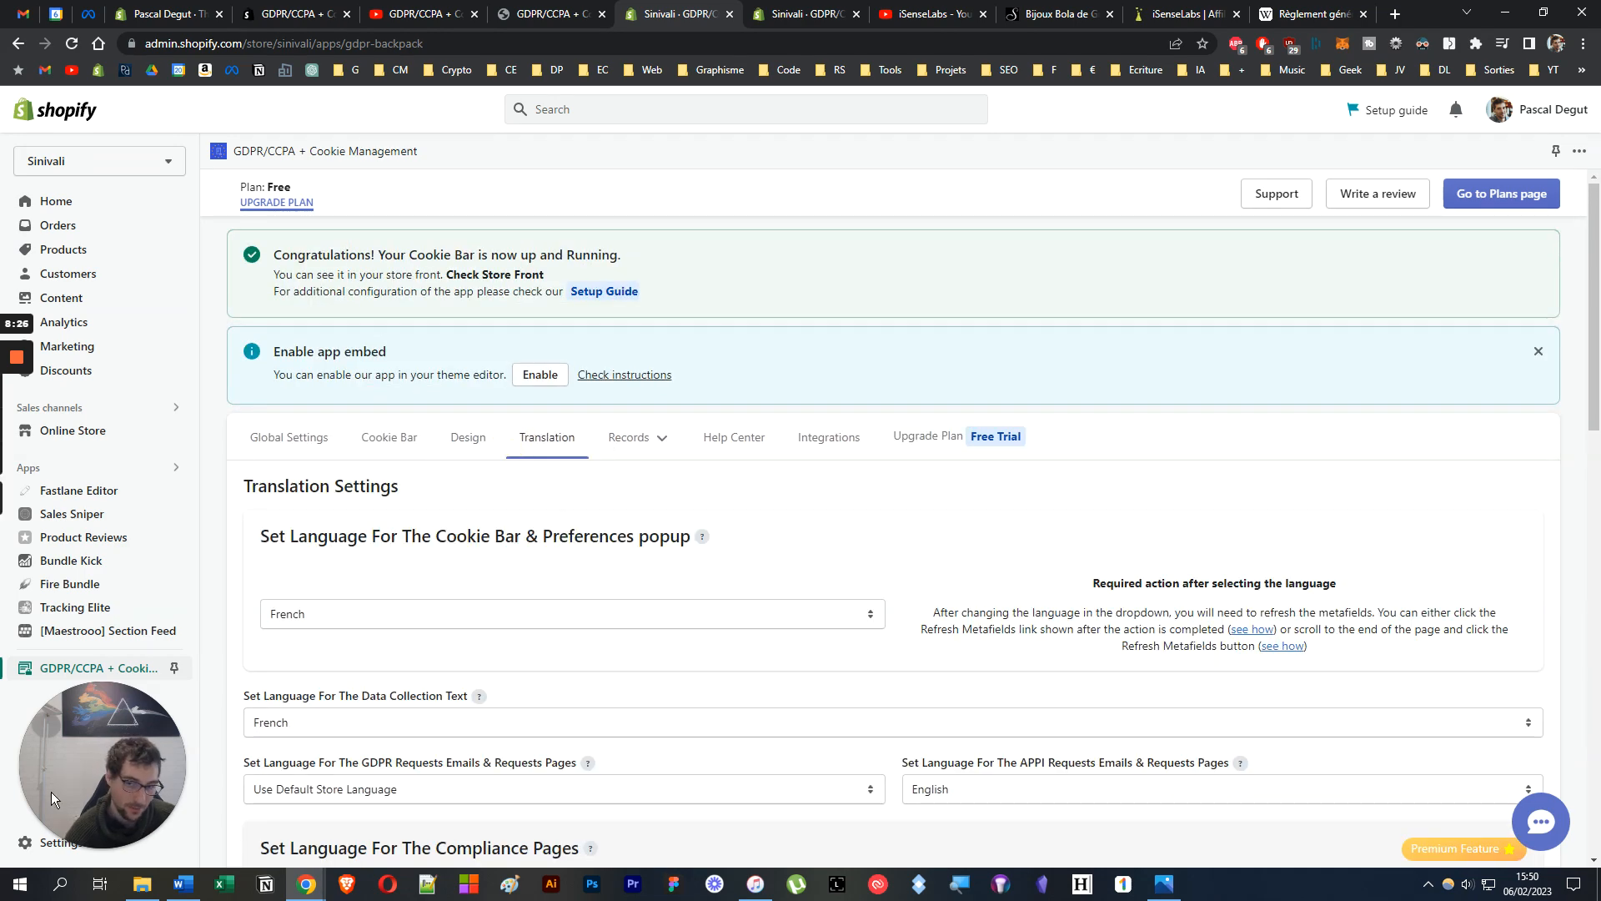
{"action": "scroll", "coordinate": [959, 533], "scroll_direction": "down", "scroll_amount": 3}
{"action": "scroll", "coordinate": [912, 551], "scroll_direction": "up", "scroll_amount": 3}
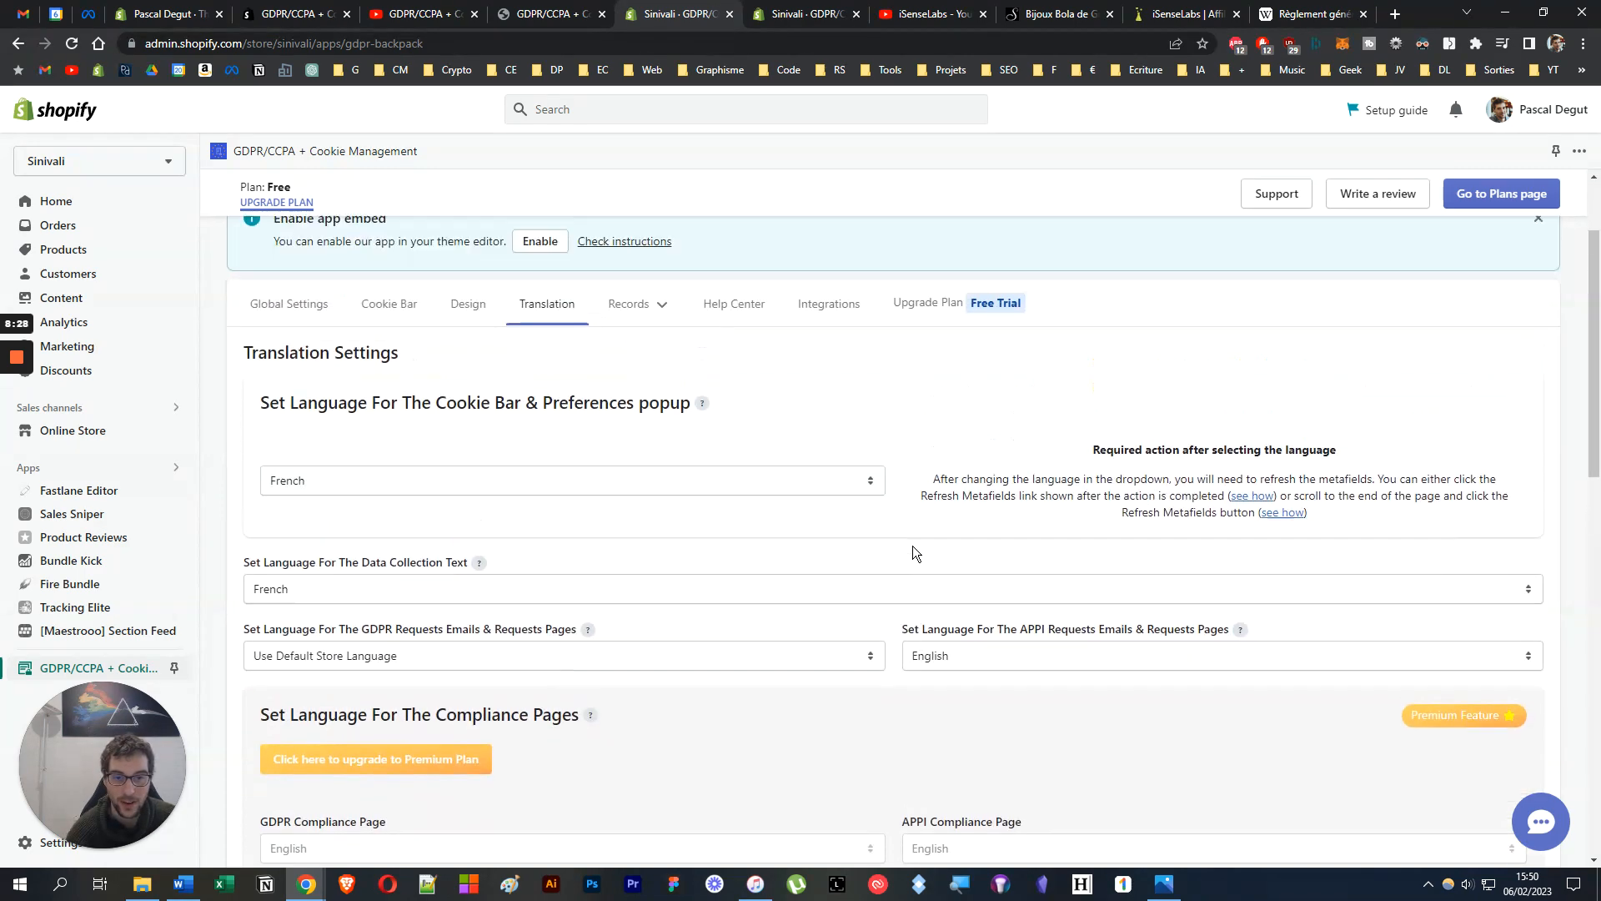
{"action": "left_click", "coordinate": [634, 442]}
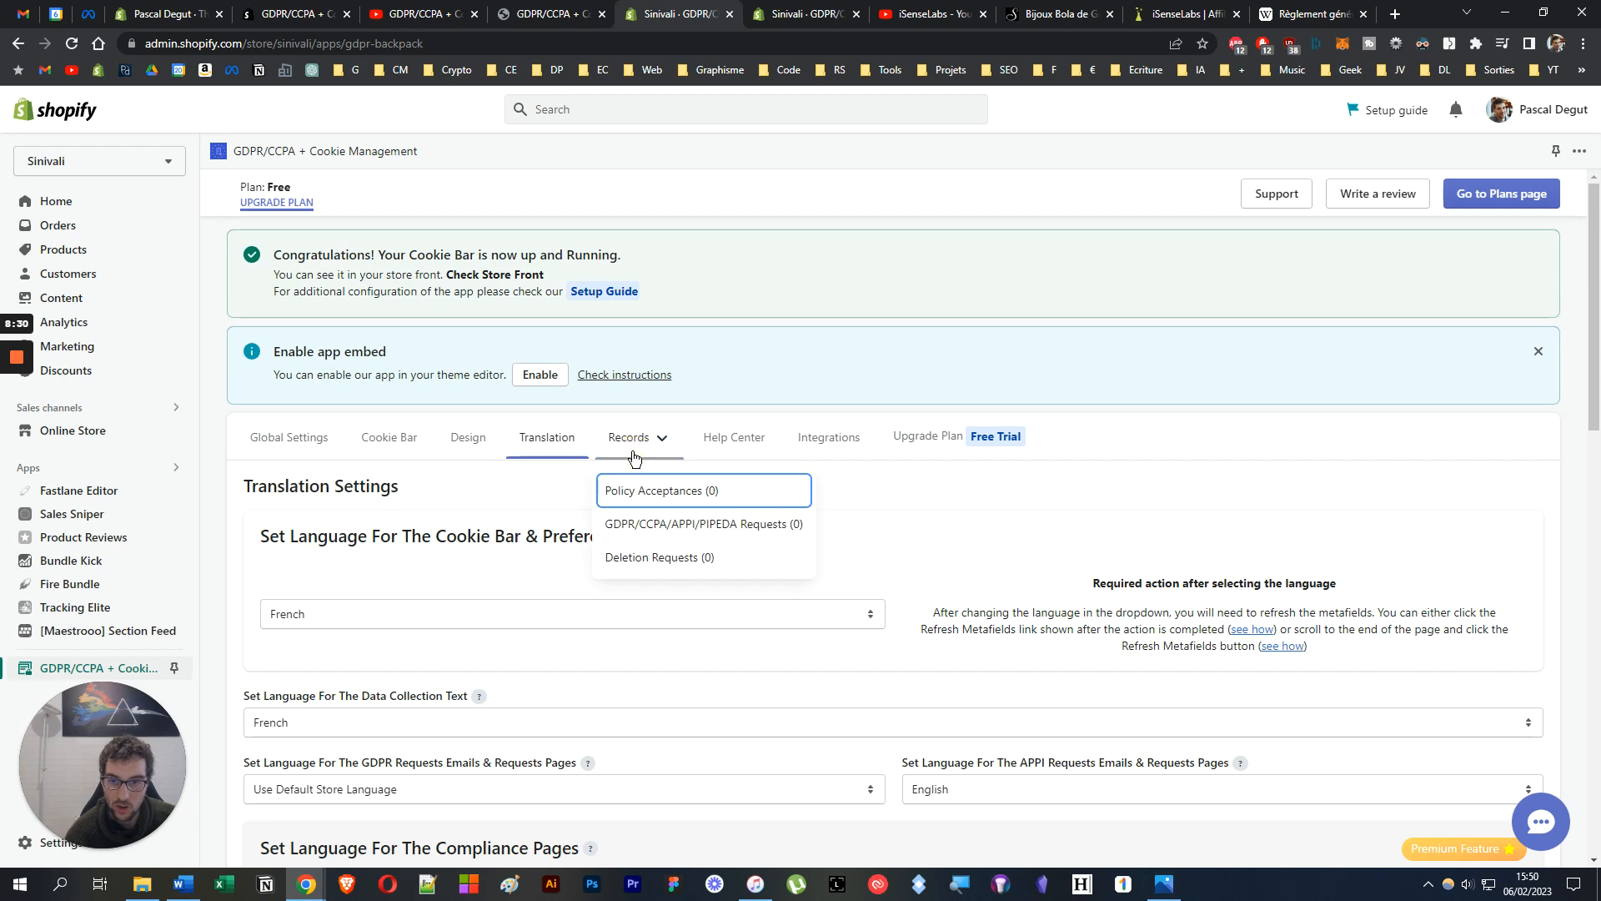
{"action": "left_click", "coordinate": [706, 445]}
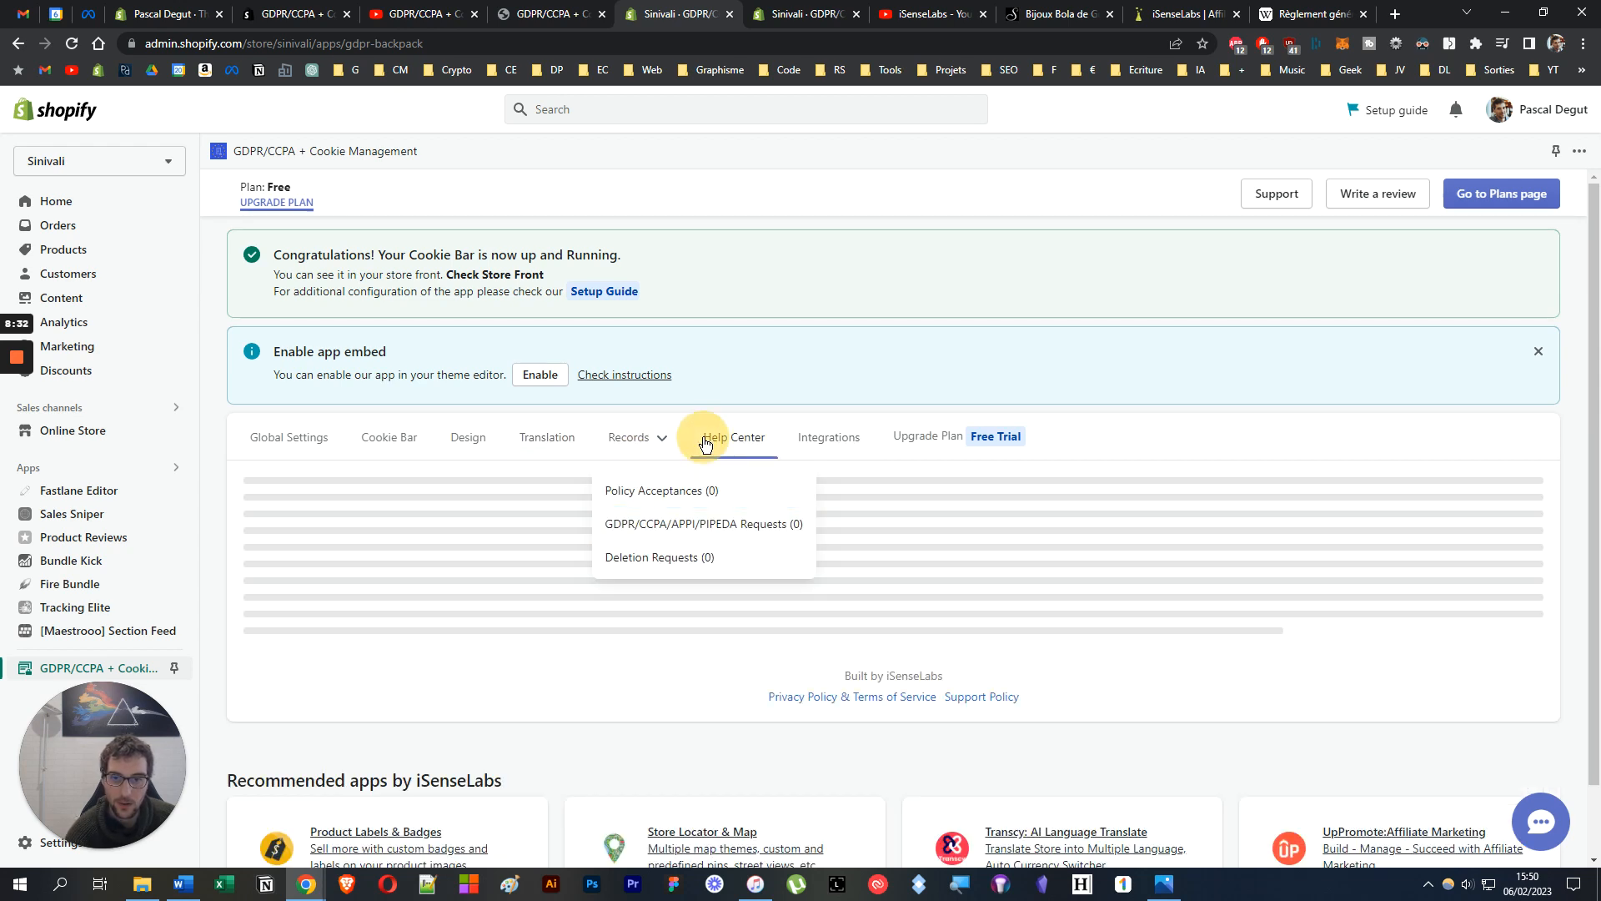
Open the integrations section and look through its translation, services tracking and compatible app listings.
{"action": "left_click", "coordinate": [629, 437]}
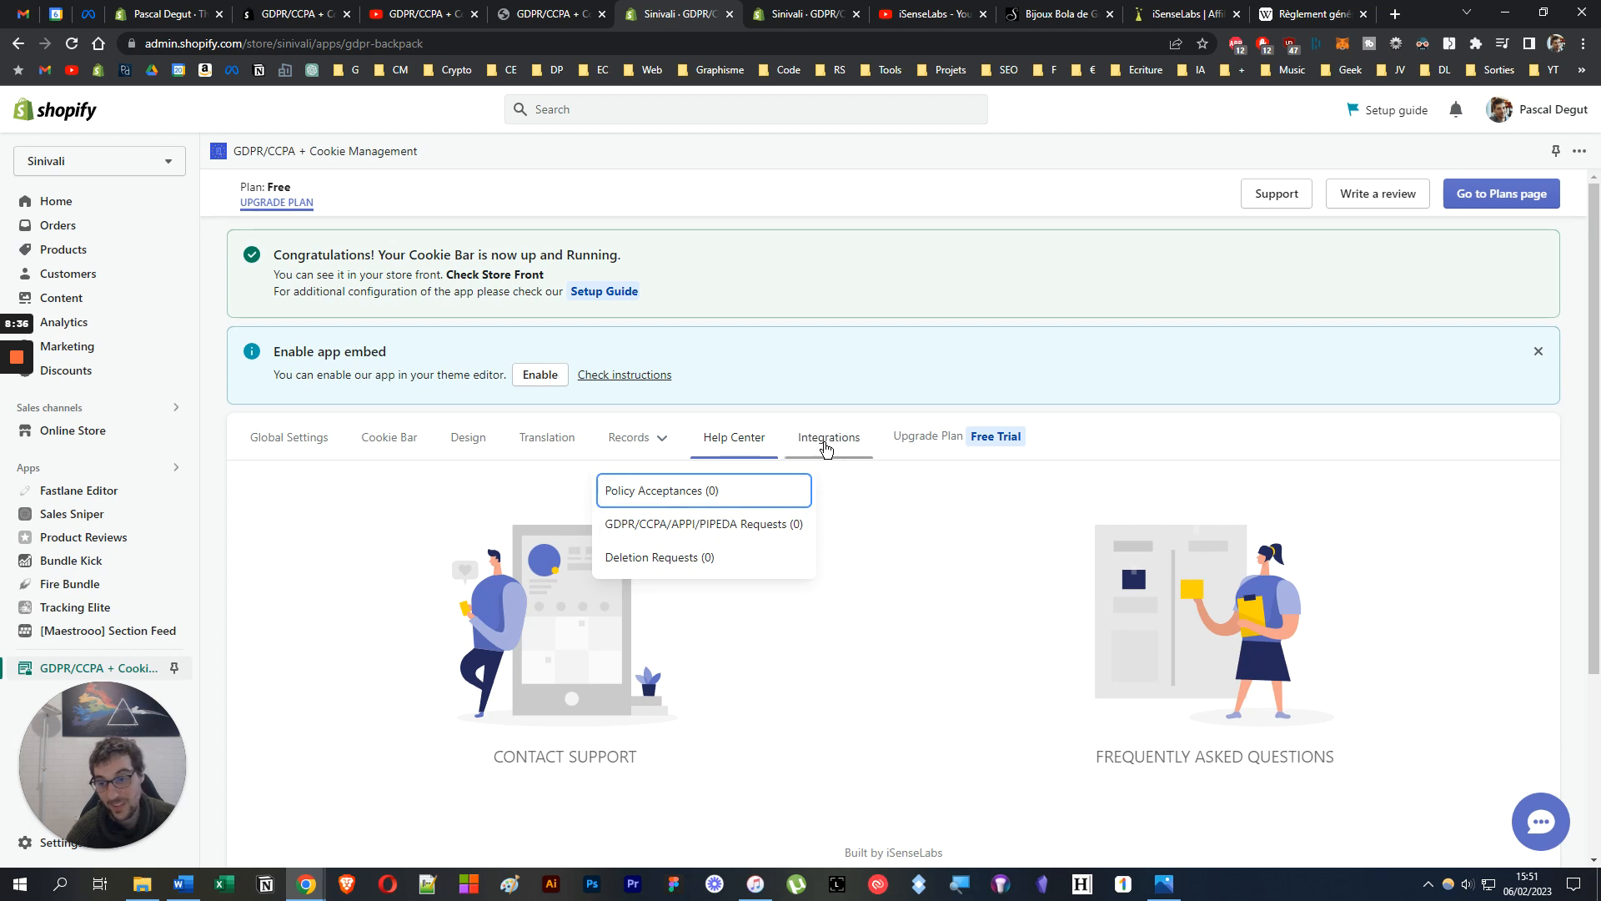
{"action": "left_click", "coordinate": [818, 441]}
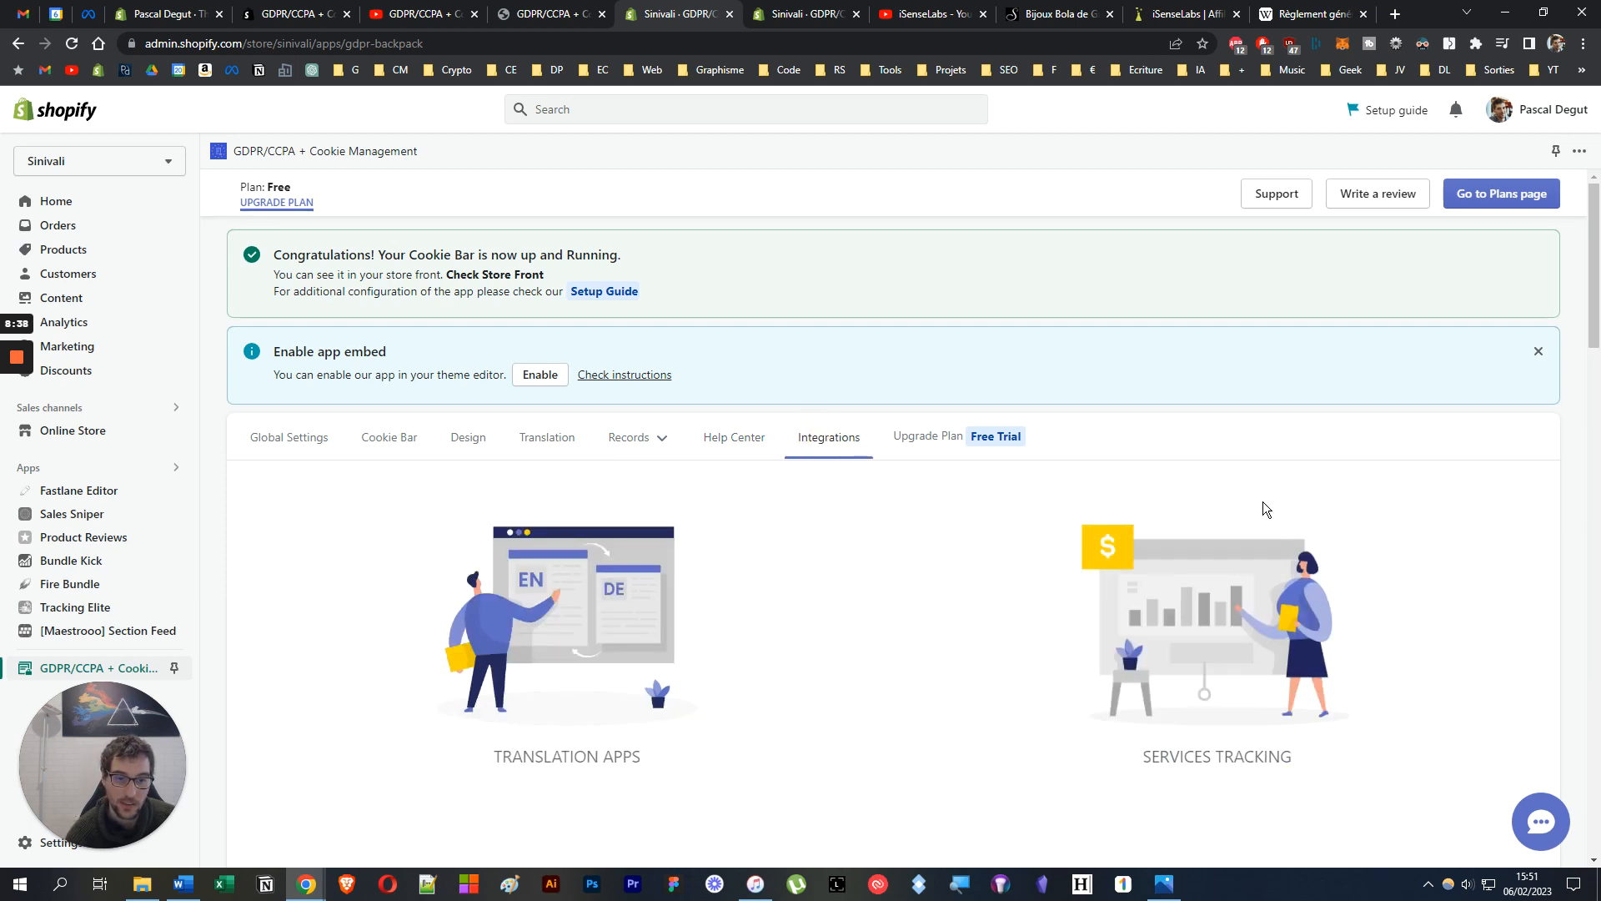
{"action": "scroll", "coordinate": [385, 500], "scroll_direction": "down", "scroll_amount": 2}
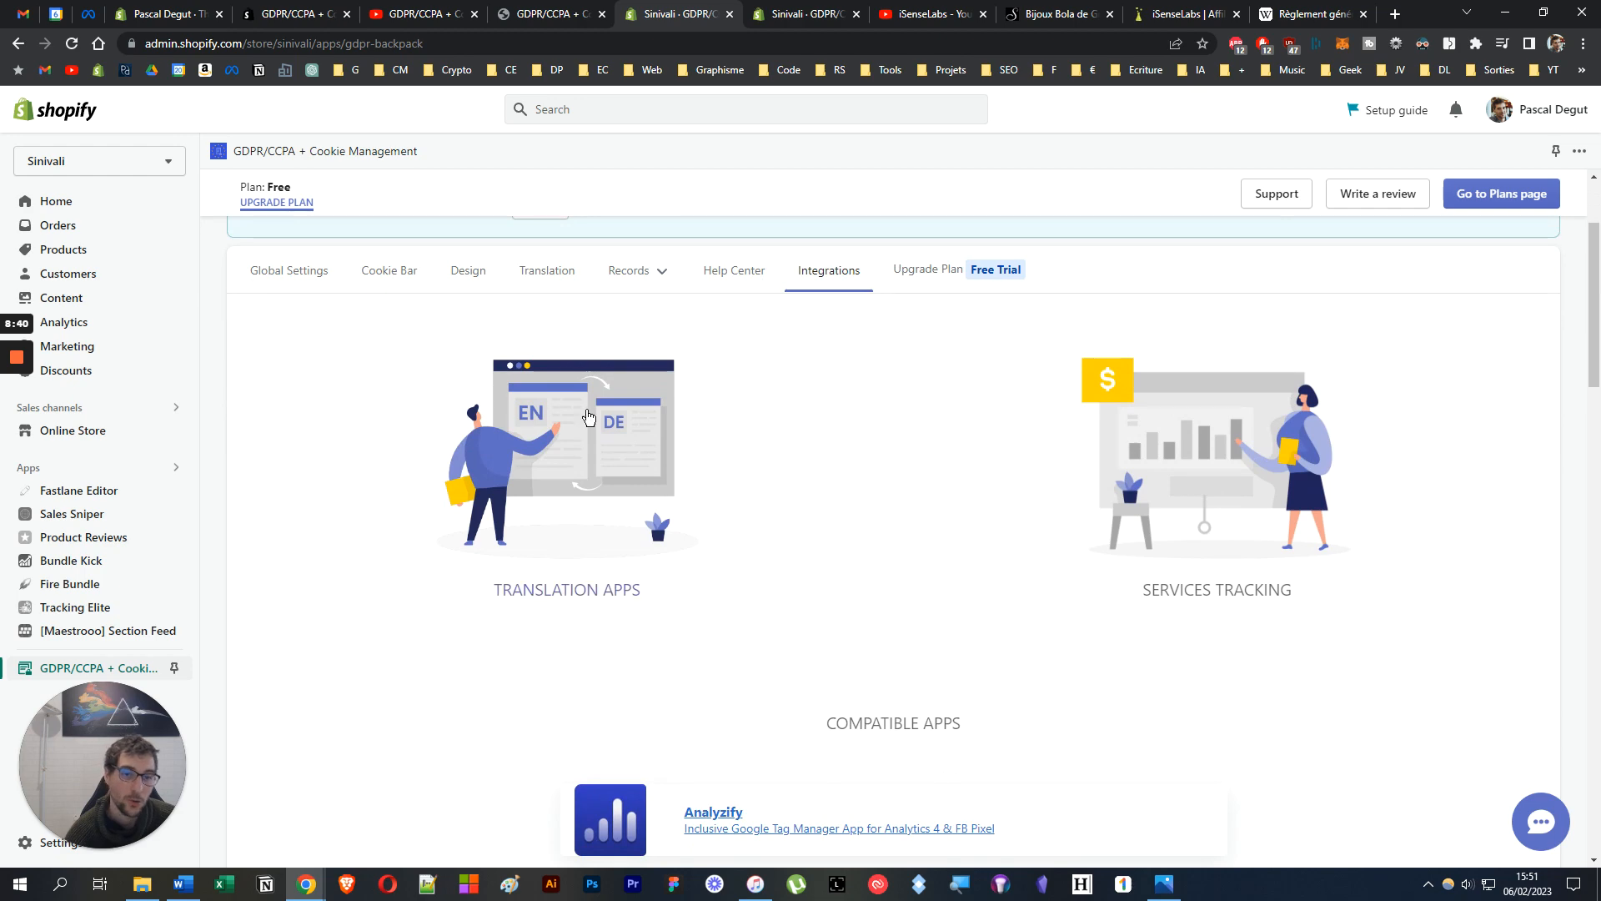
{"action": "scroll", "coordinate": [1432, 268], "scroll_direction": "down", "scroll_amount": 3}
{"action": "scroll", "coordinate": [428, 639], "scroll_direction": "up", "scroll_amount": 5}
{"action": "scroll", "coordinate": [434, 637], "scroll_direction": "down", "scroll_amount": 10}
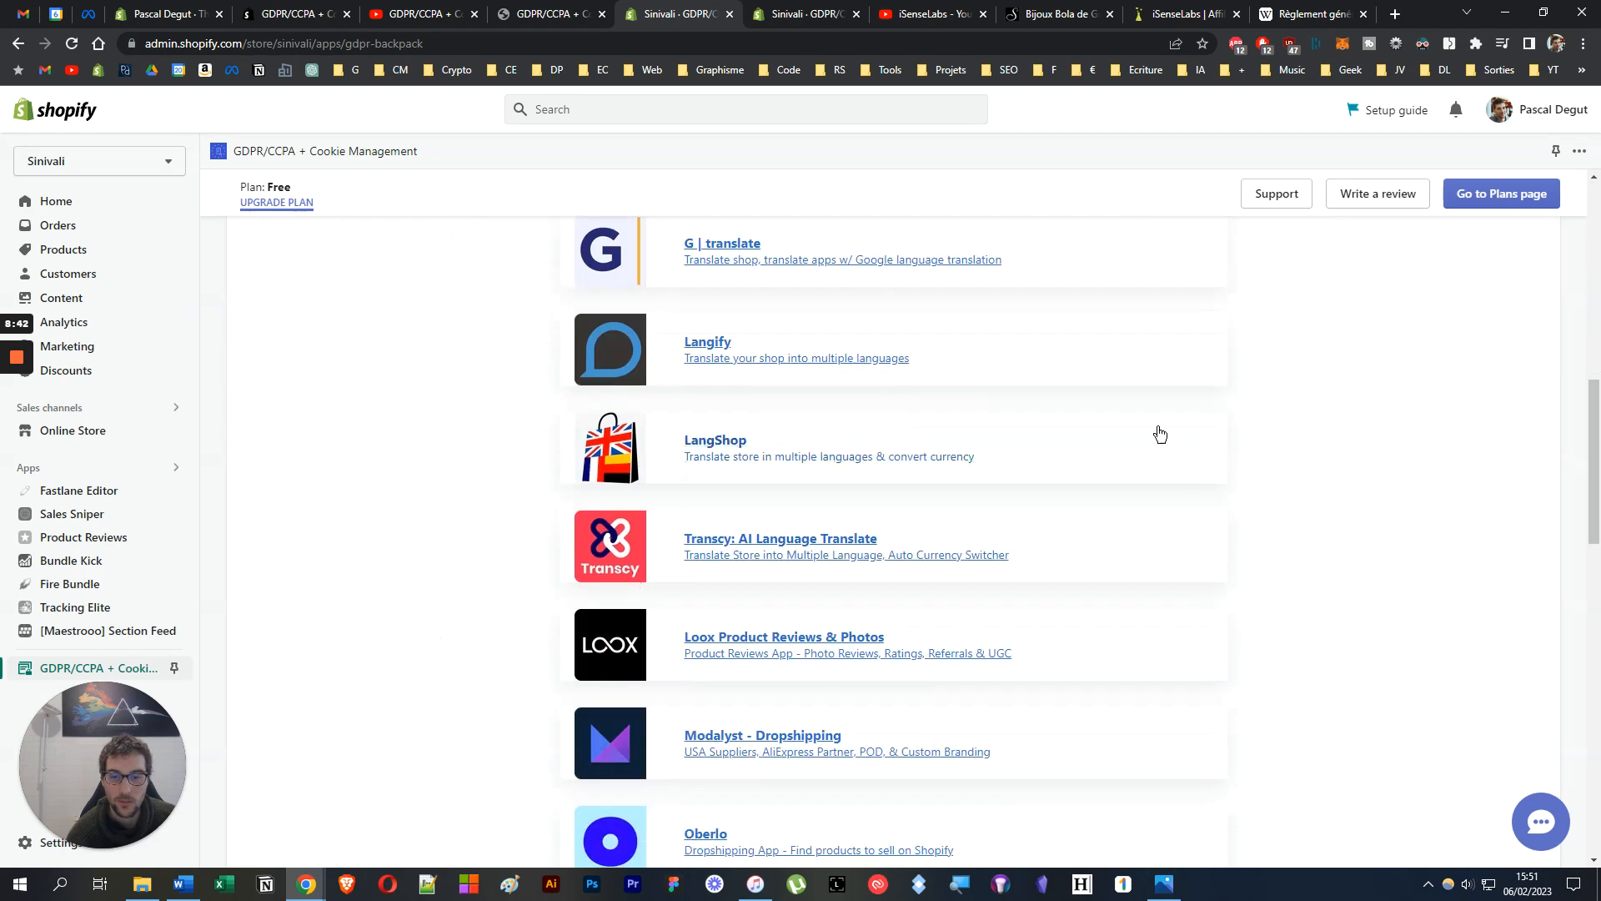
{"action": "scroll", "coordinate": [690, 525], "scroll_direction": "down", "scroll_amount": 6}
{"action": "scroll", "coordinate": [493, 613], "scroll_direction": "up", "scroll_amount": 15}
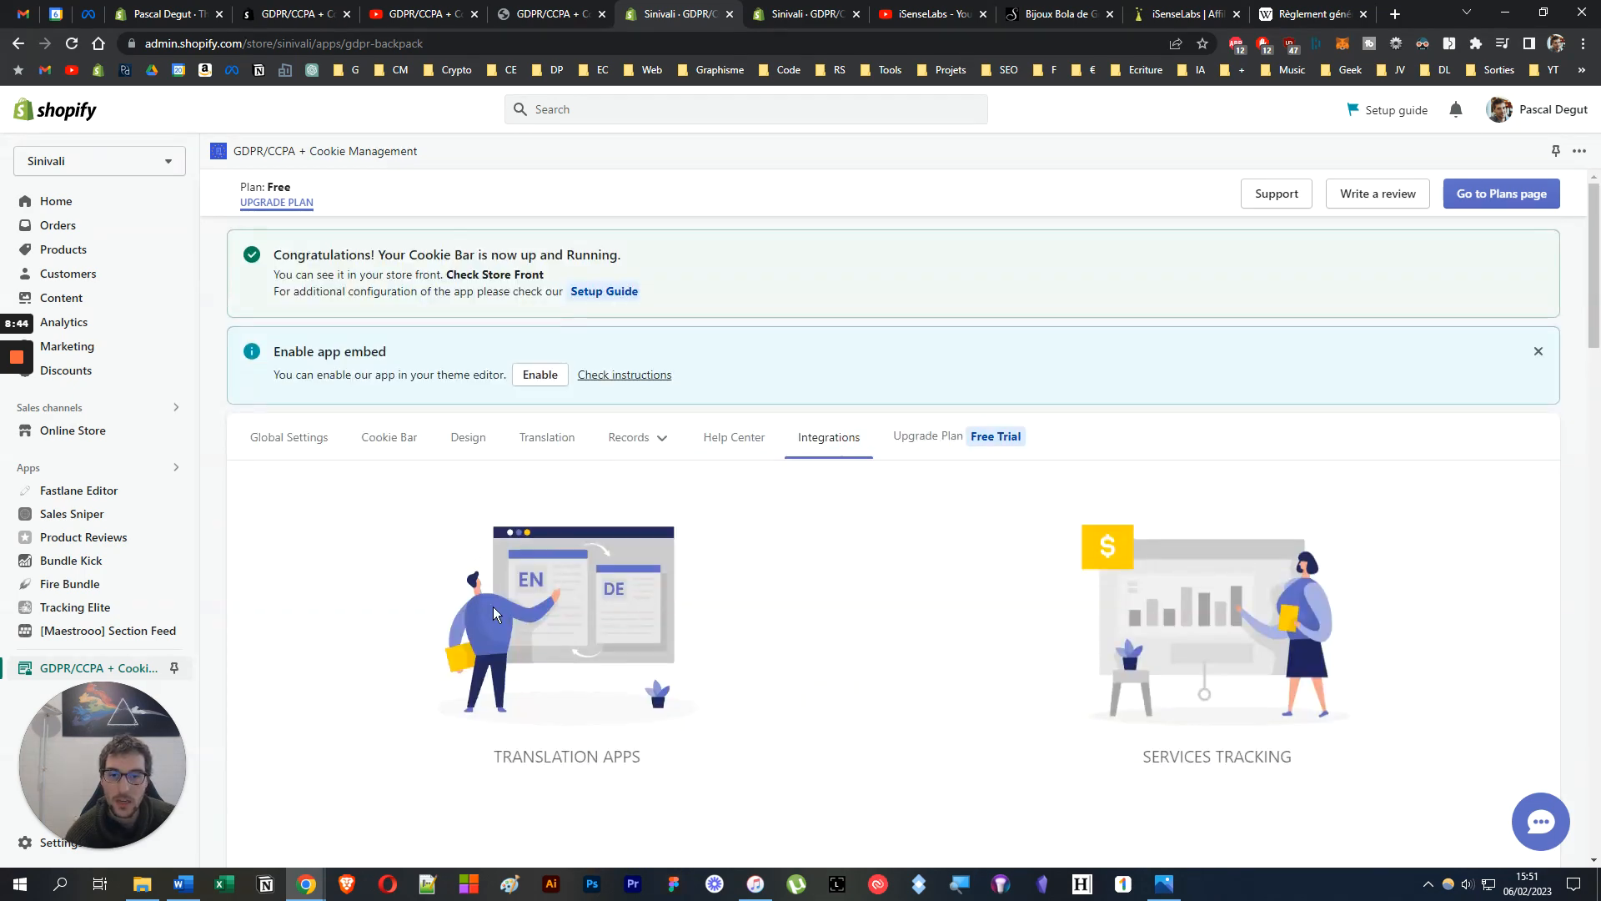
Check the upgrade plans offered by the app.
{"action": "left_click", "coordinate": [930, 435]}
{"action": "scroll", "coordinate": [424, 498], "scroll_direction": "up", "scroll_amount": 3}
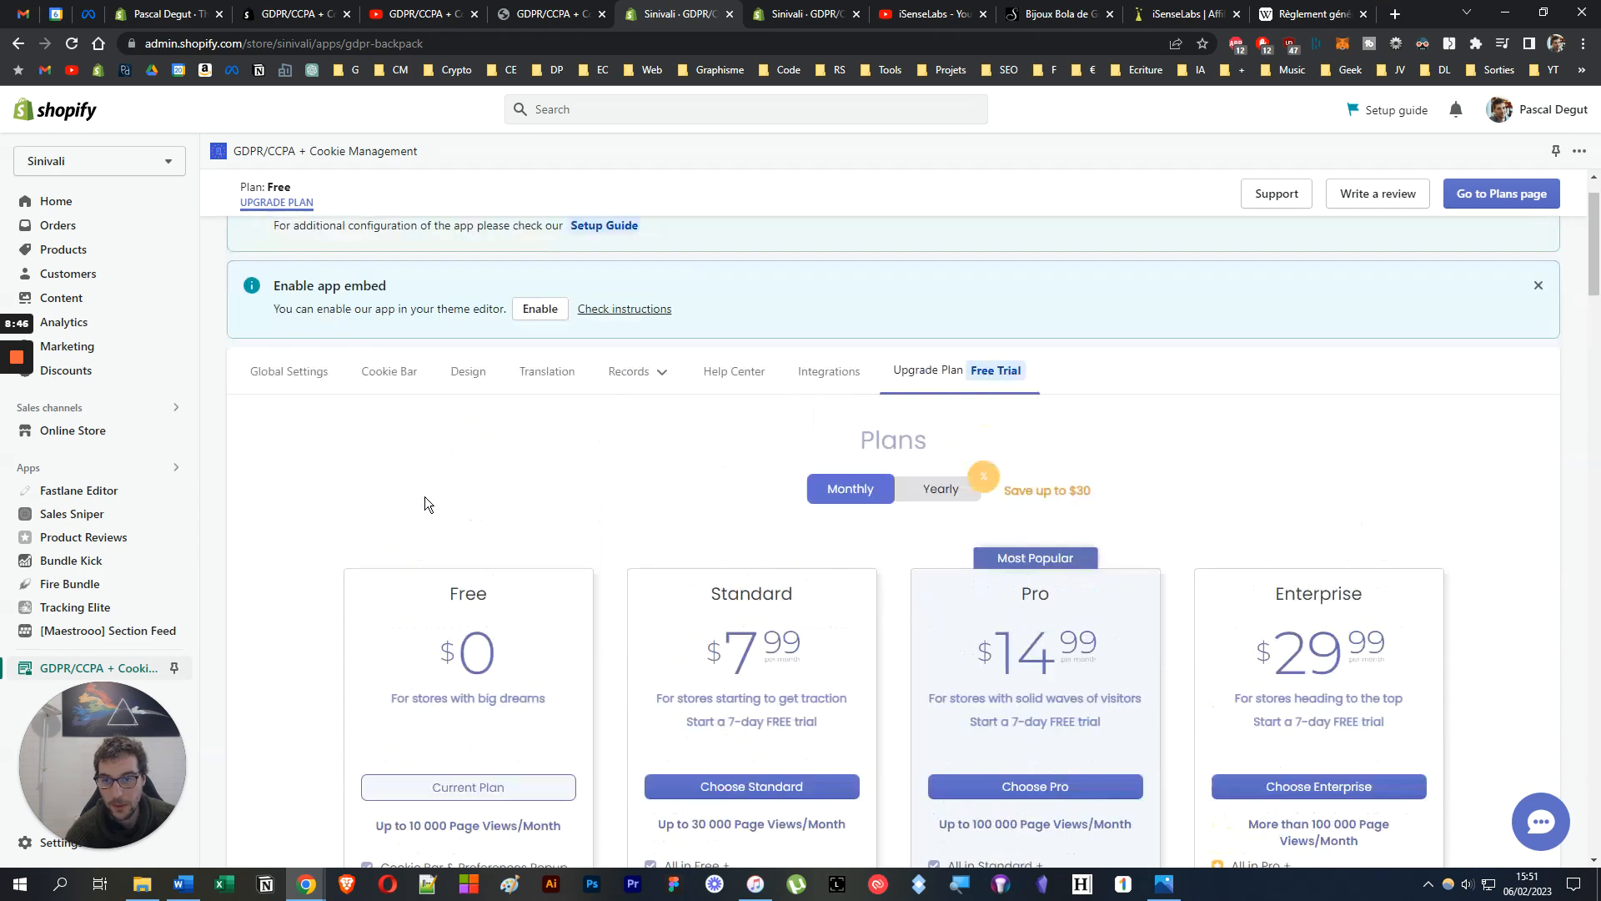
Open the Cookie Bar Content settings and review the cookie bar and preferences popup texts.
{"action": "left_click", "coordinate": [392, 451]}
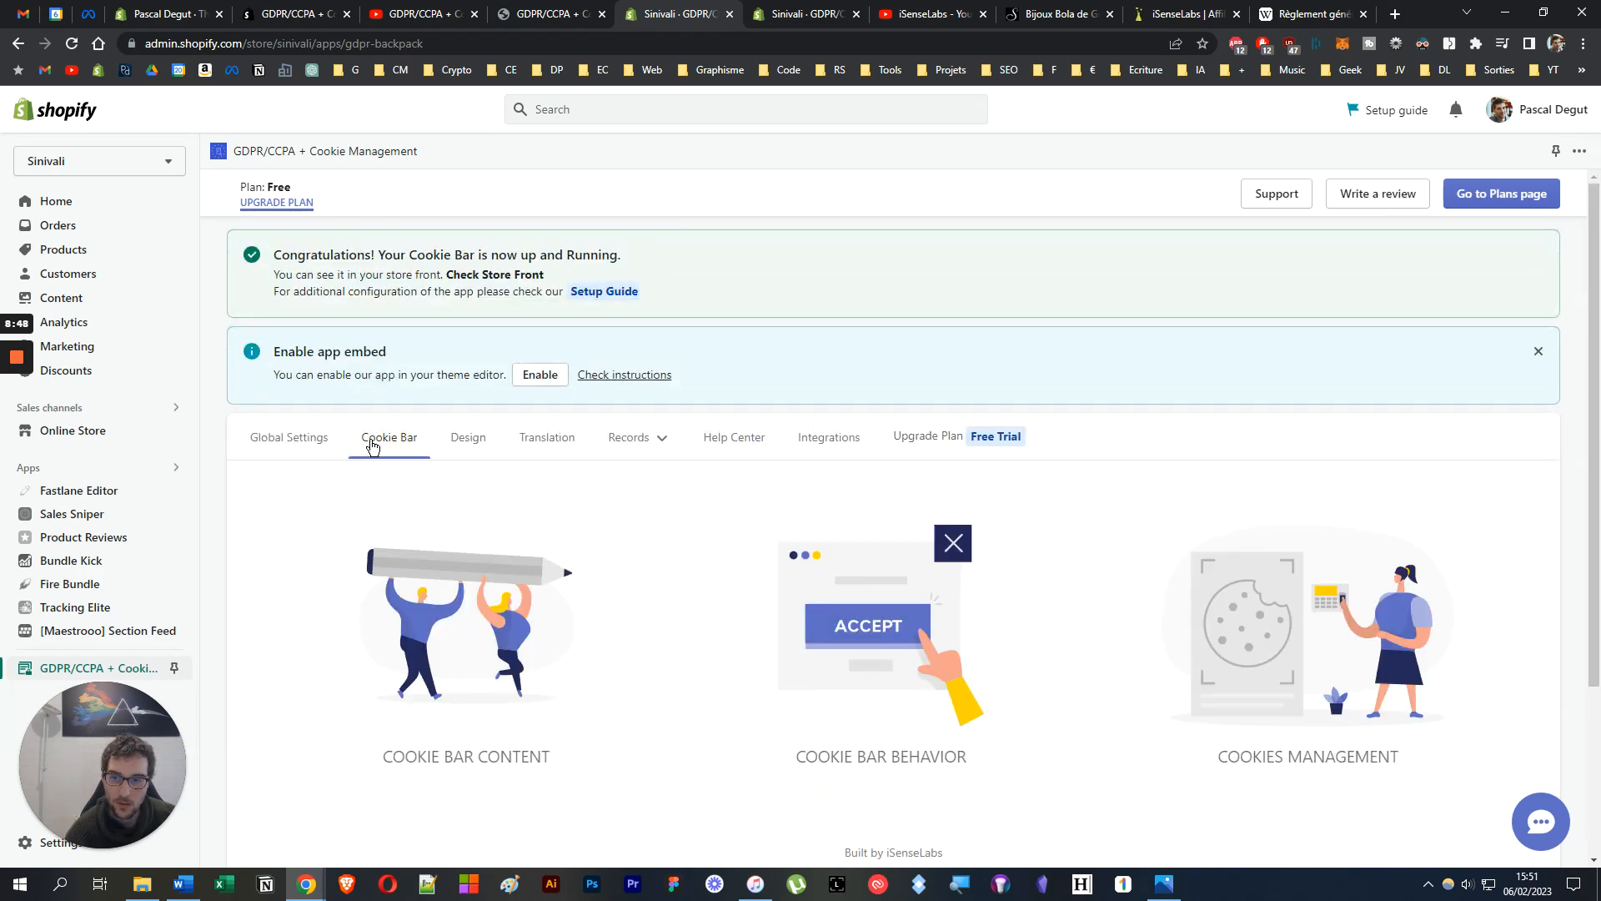
{"action": "scroll", "coordinate": [453, 493], "scroll_direction": "down", "scroll_amount": 2}
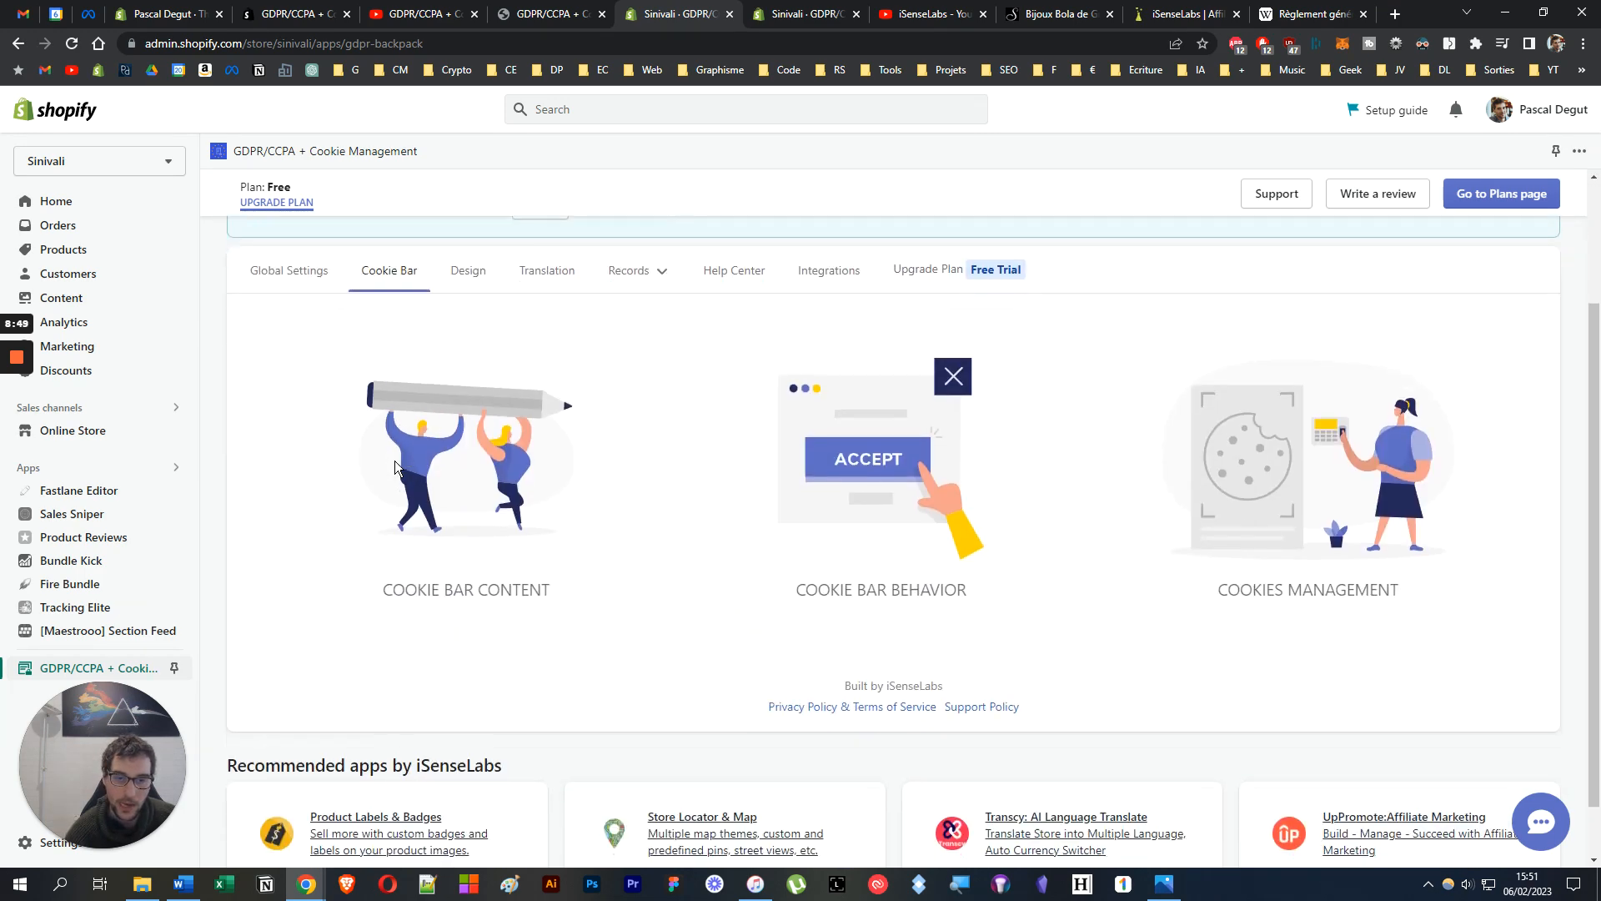
{"action": "left_click", "coordinate": [452, 492]}
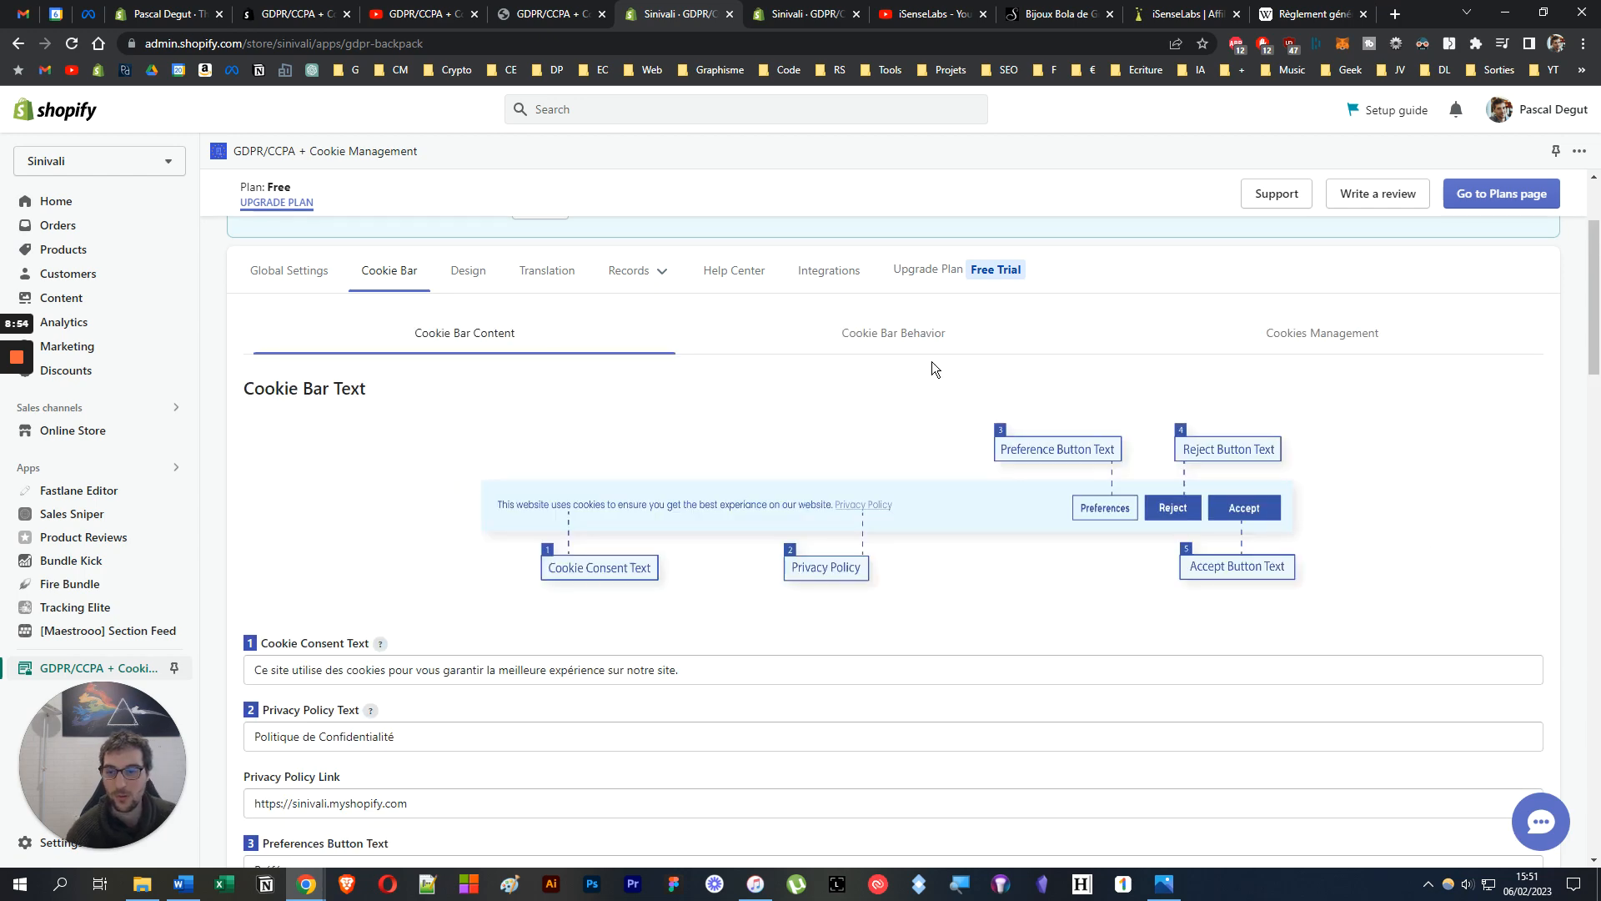
{"action": "scroll", "coordinate": [443, 364], "scroll_direction": "down", "scroll_amount": 3}
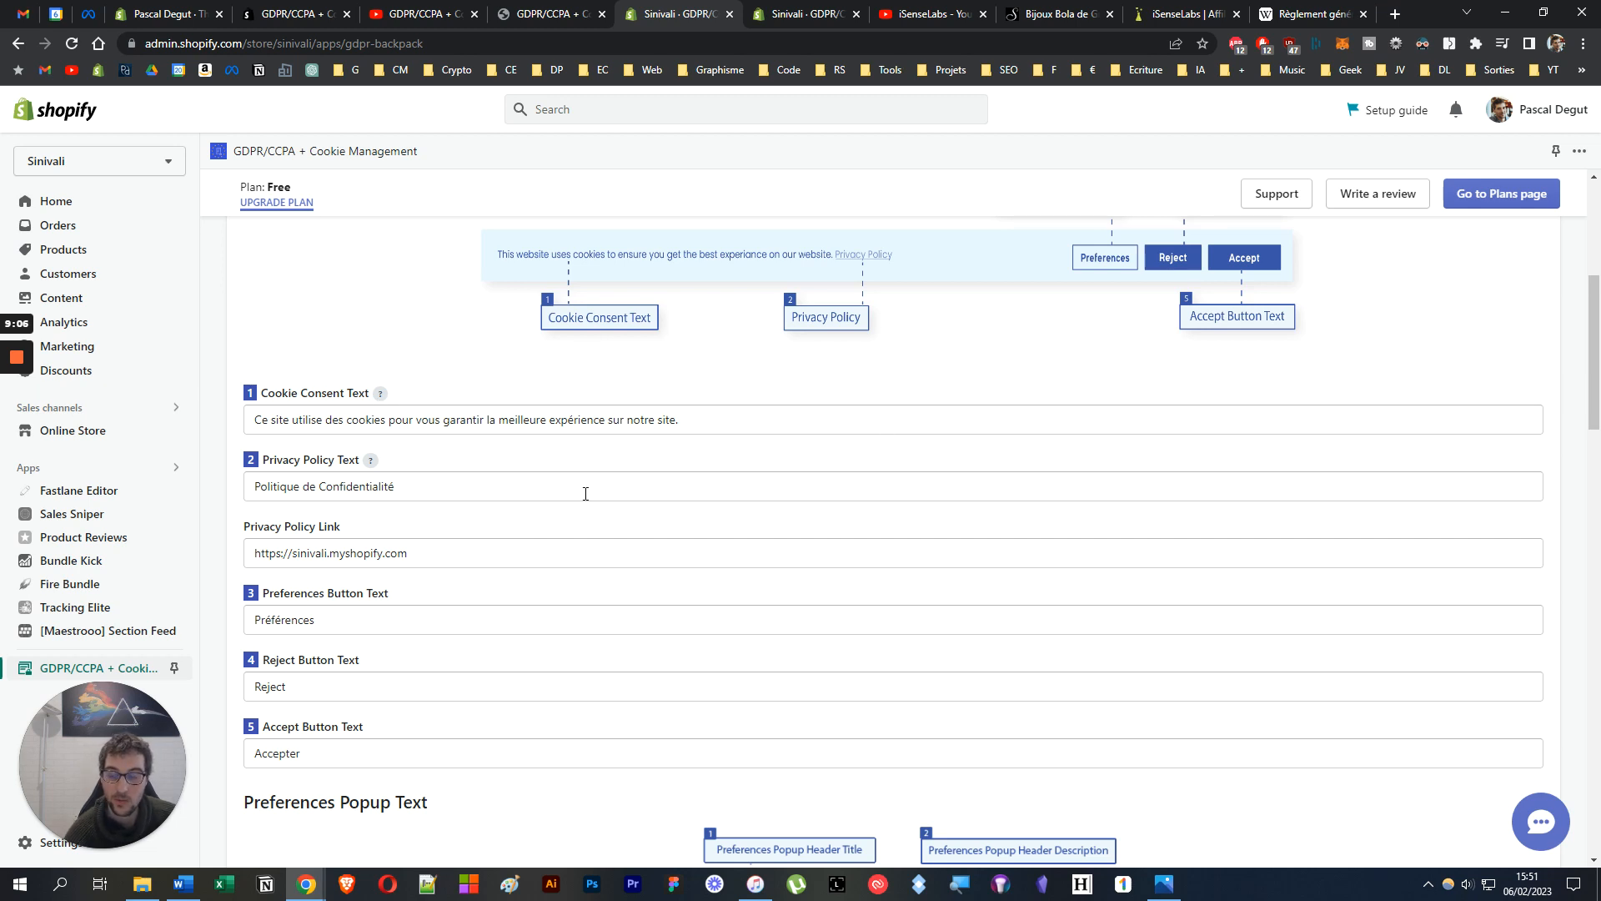
{"action": "scroll", "coordinate": [495, 613], "scroll_direction": "down", "scroll_amount": 5}
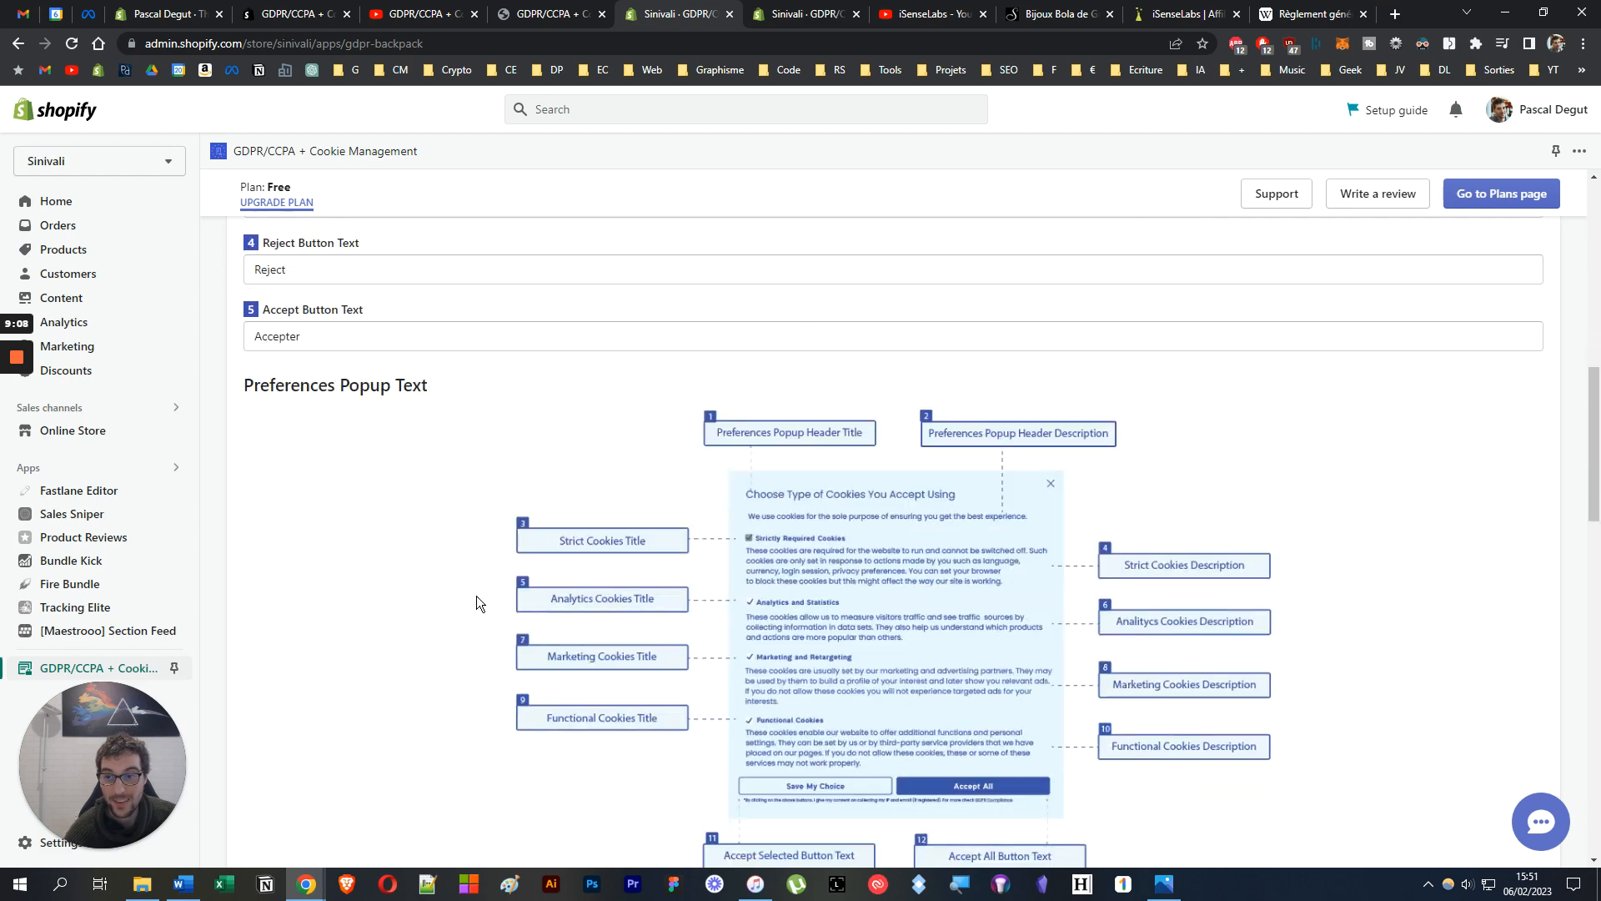
Change the Reject Button Text of the cookie bar to "Rejeter".
{"action": "scroll", "coordinate": [471, 588], "scroll_direction": "up", "scroll_amount": 1}
{"action": "scroll", "coordinate": [463, 581], "scroll_direction": "up", "scroll_amount": 3}
{"action": "left_click", "coordinate": [317, 603]}
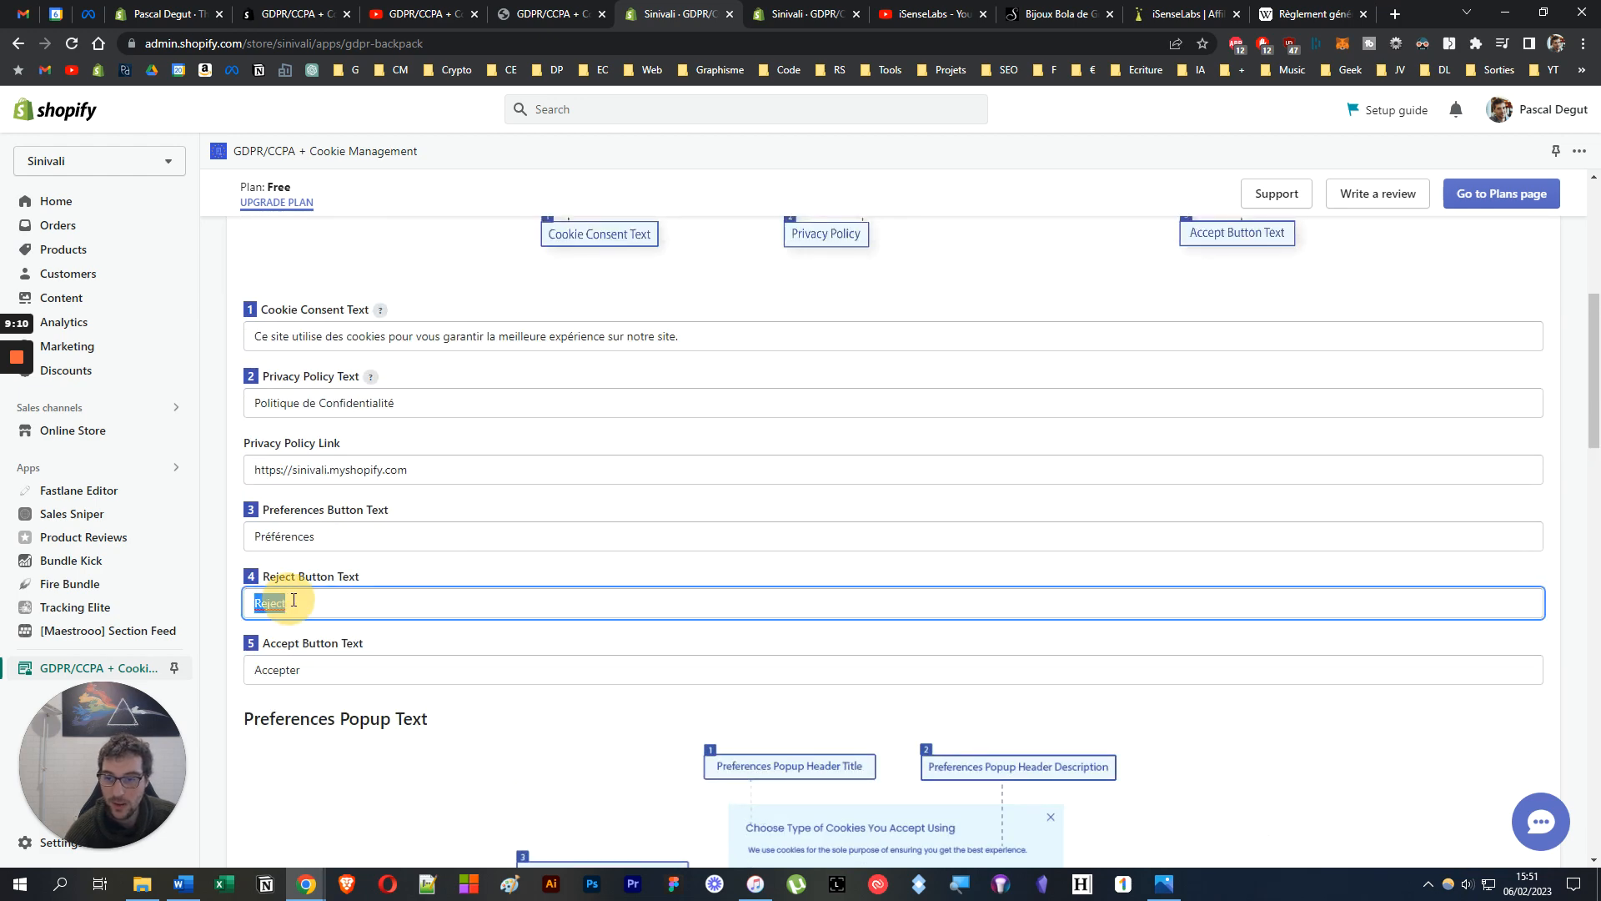
{"action": "key", "text": "BackSpace"}
{"action": "key", "text": "BackSpace"}
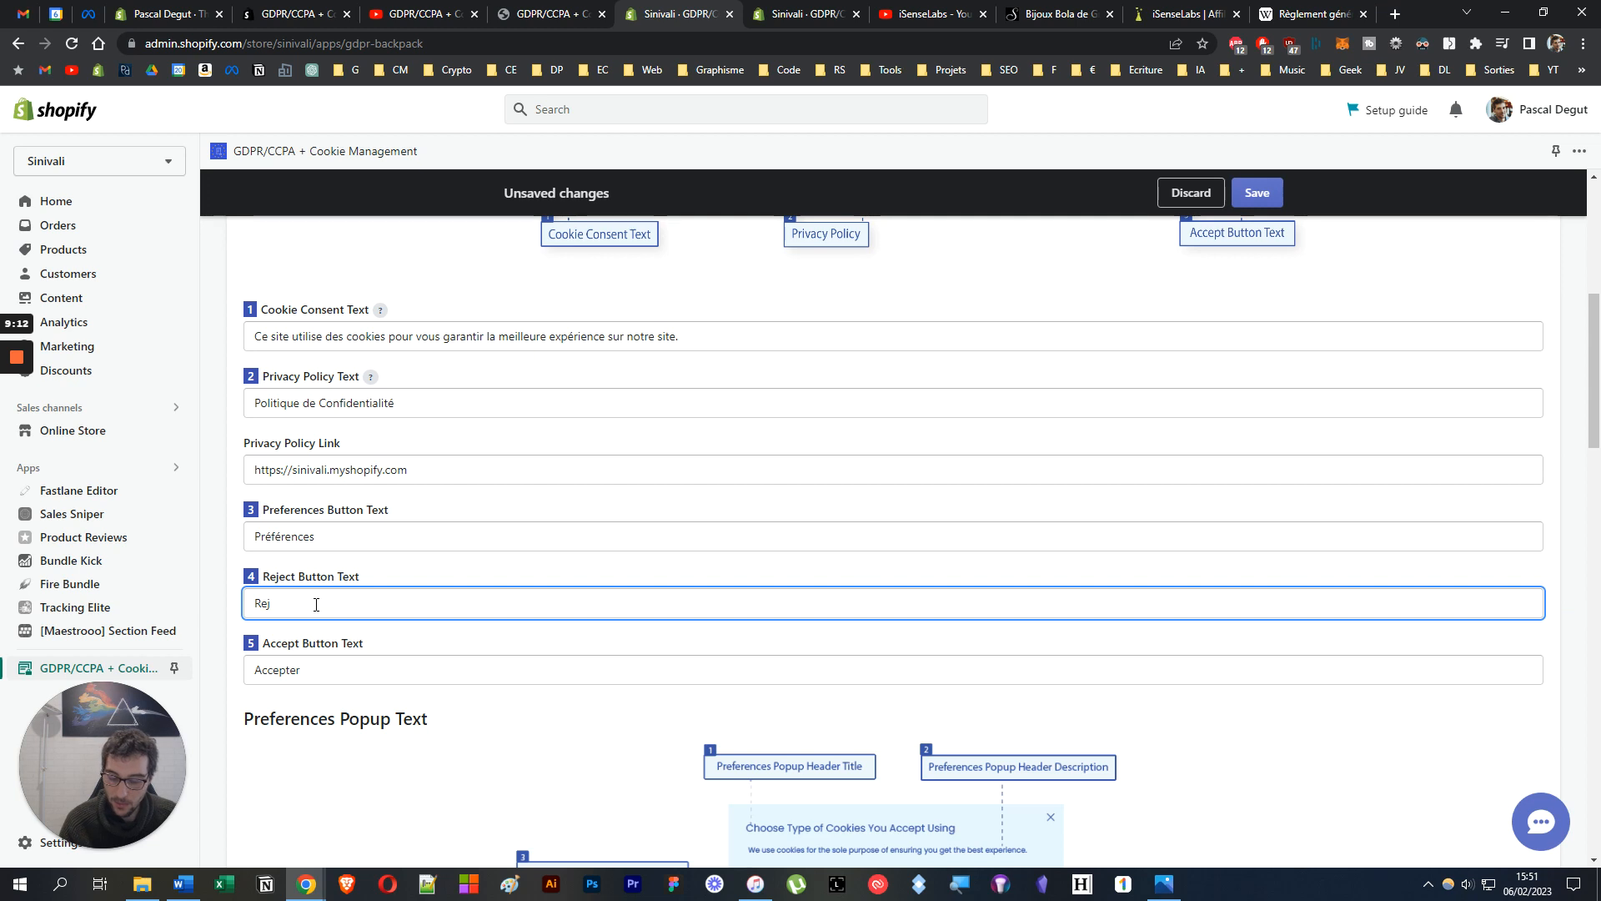
{"action": "type", "text": "ter"}
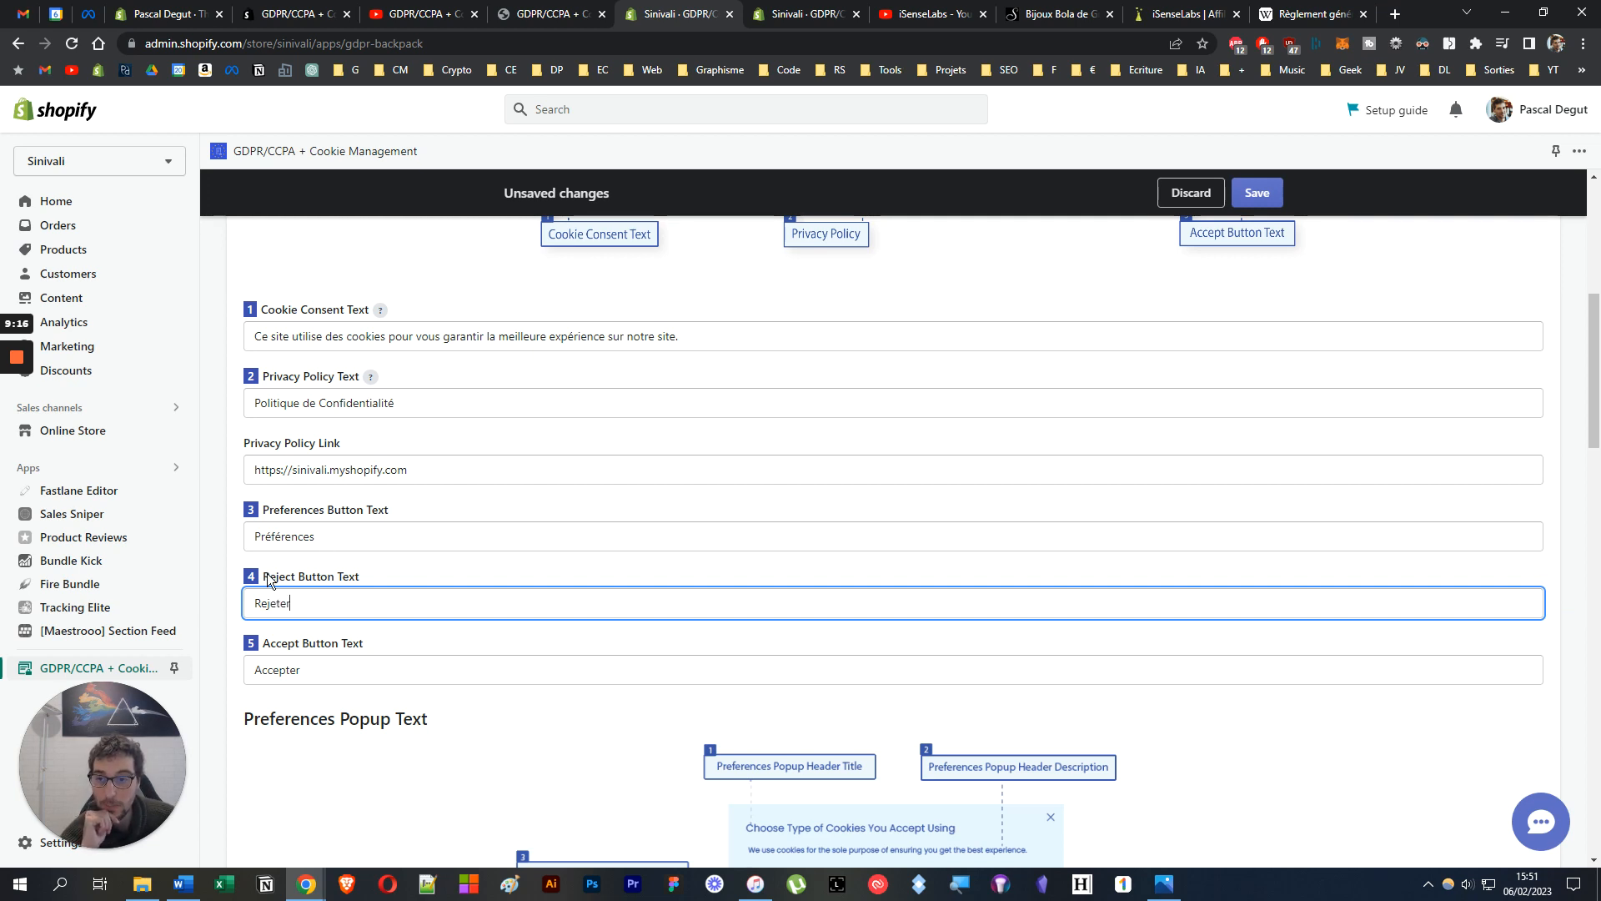
Select the existing Privacy Policy Link, and open the "Déclaration de confidentialité" page from the sinivali.fr storefront's footer.
{"action": "triple_click", "coordinate": [308, 470]}
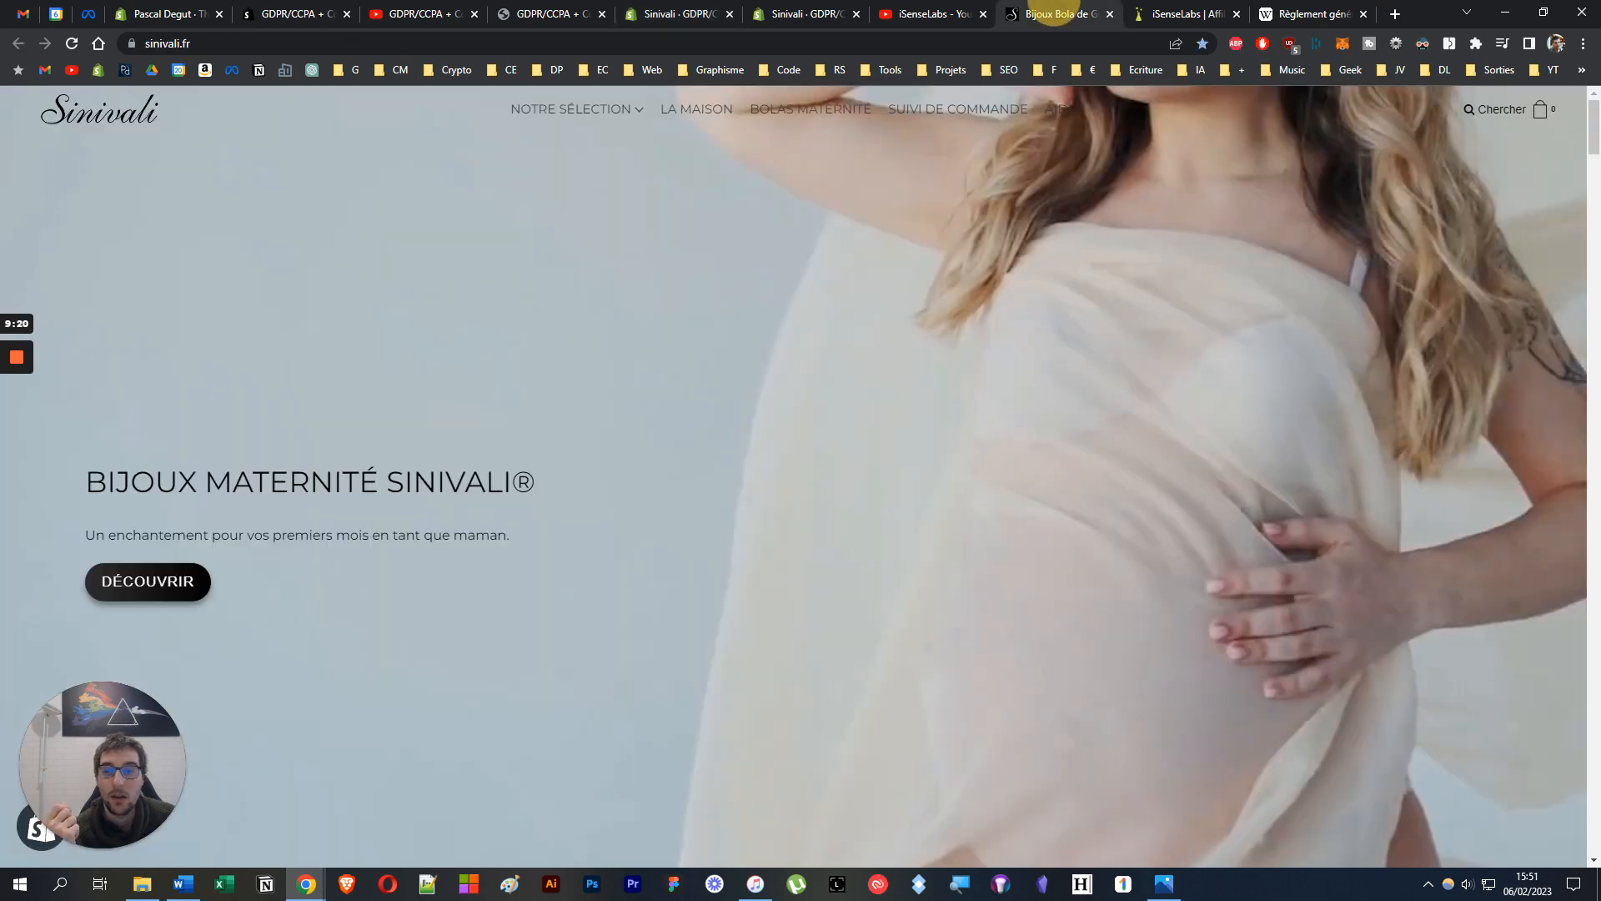
{"action": "left_click", "coordinate": [1052, 14]}
{"action": "scroll", "coordinate": [459, 290], "scroll_direction": "down", "scroll_amount": 4}
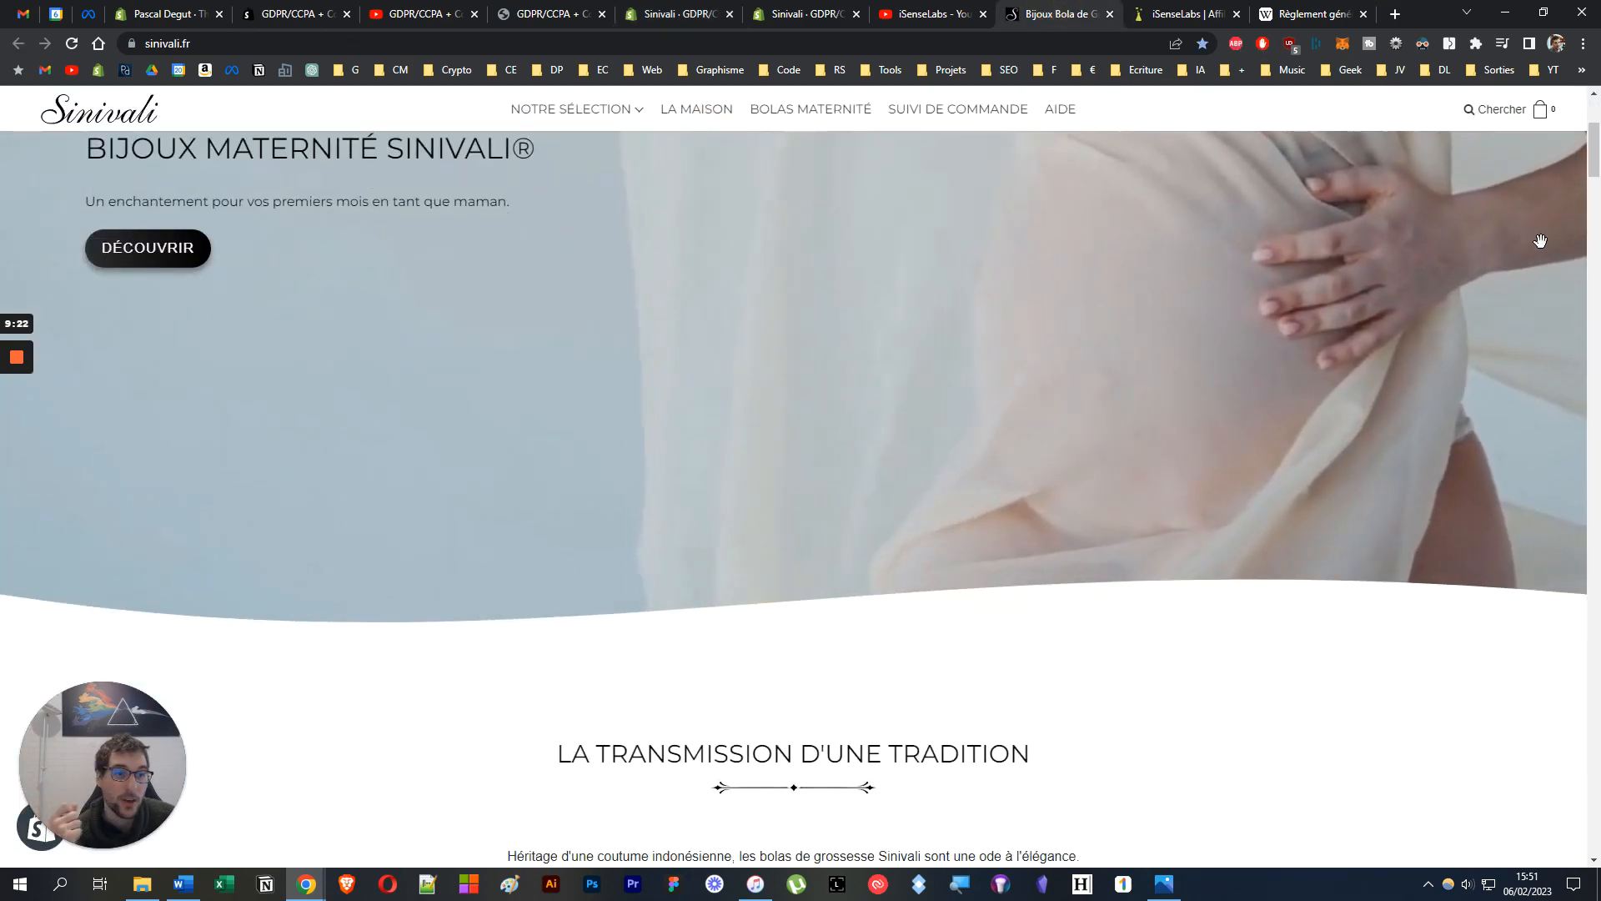
{"action": "scroll", "coordinate": [1529, 618], "scroll_direction": "down", "scroll_amount": 15}
{"action": "scroll", "coordinate": [1529, 618], "scroll_direction": "down", "scroll_amount": 10}
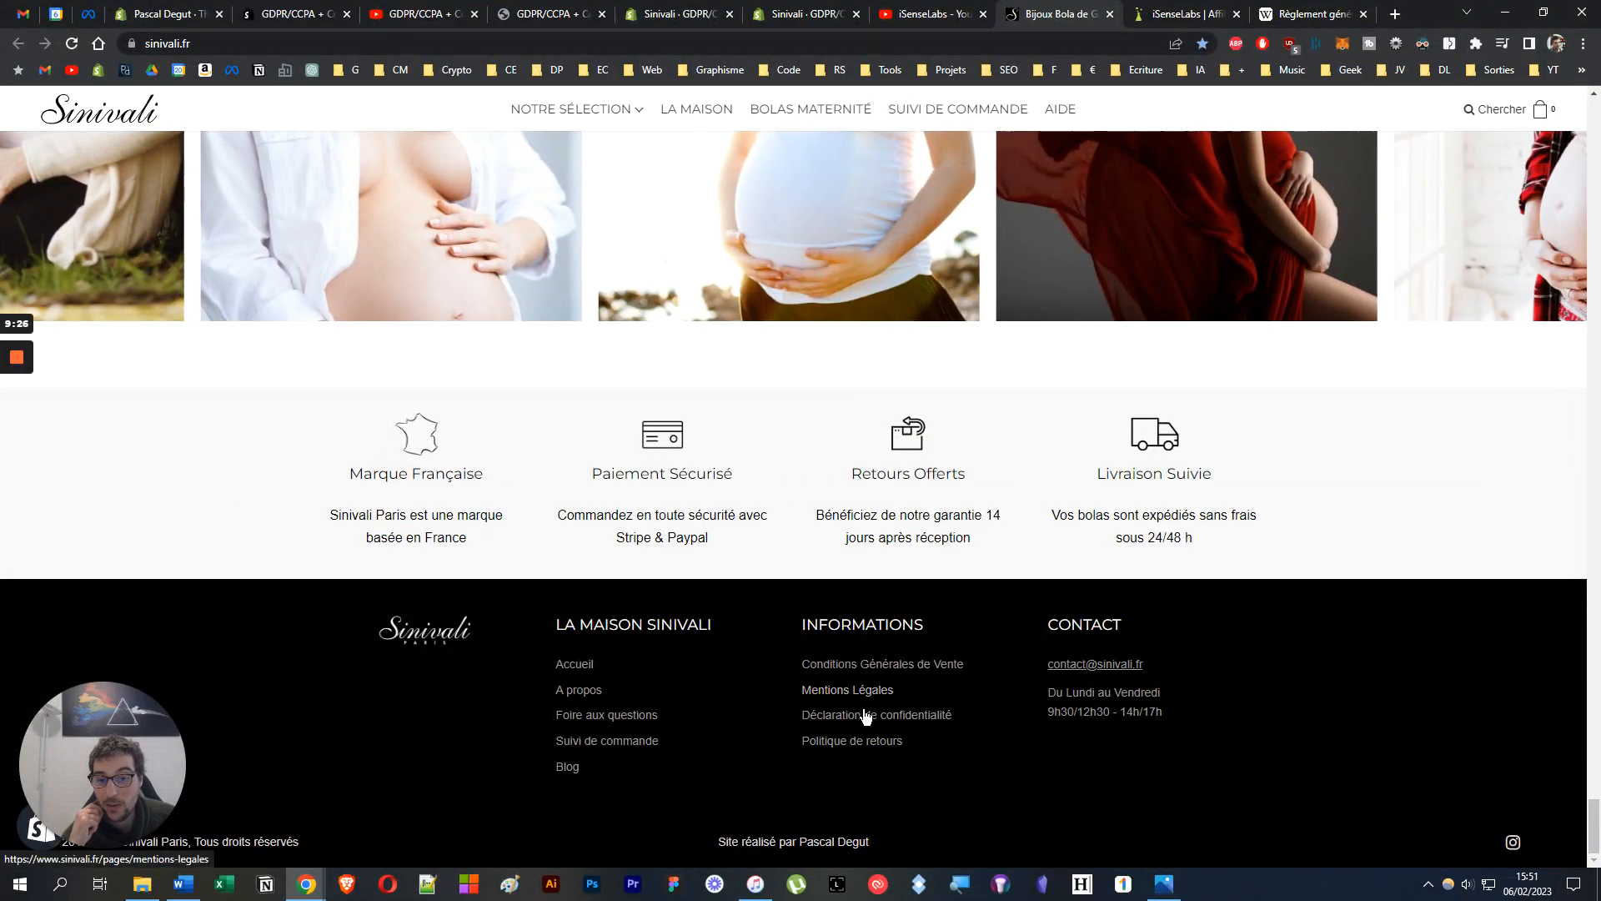
{"action": "left_click", "coordinate": [868, 717]}
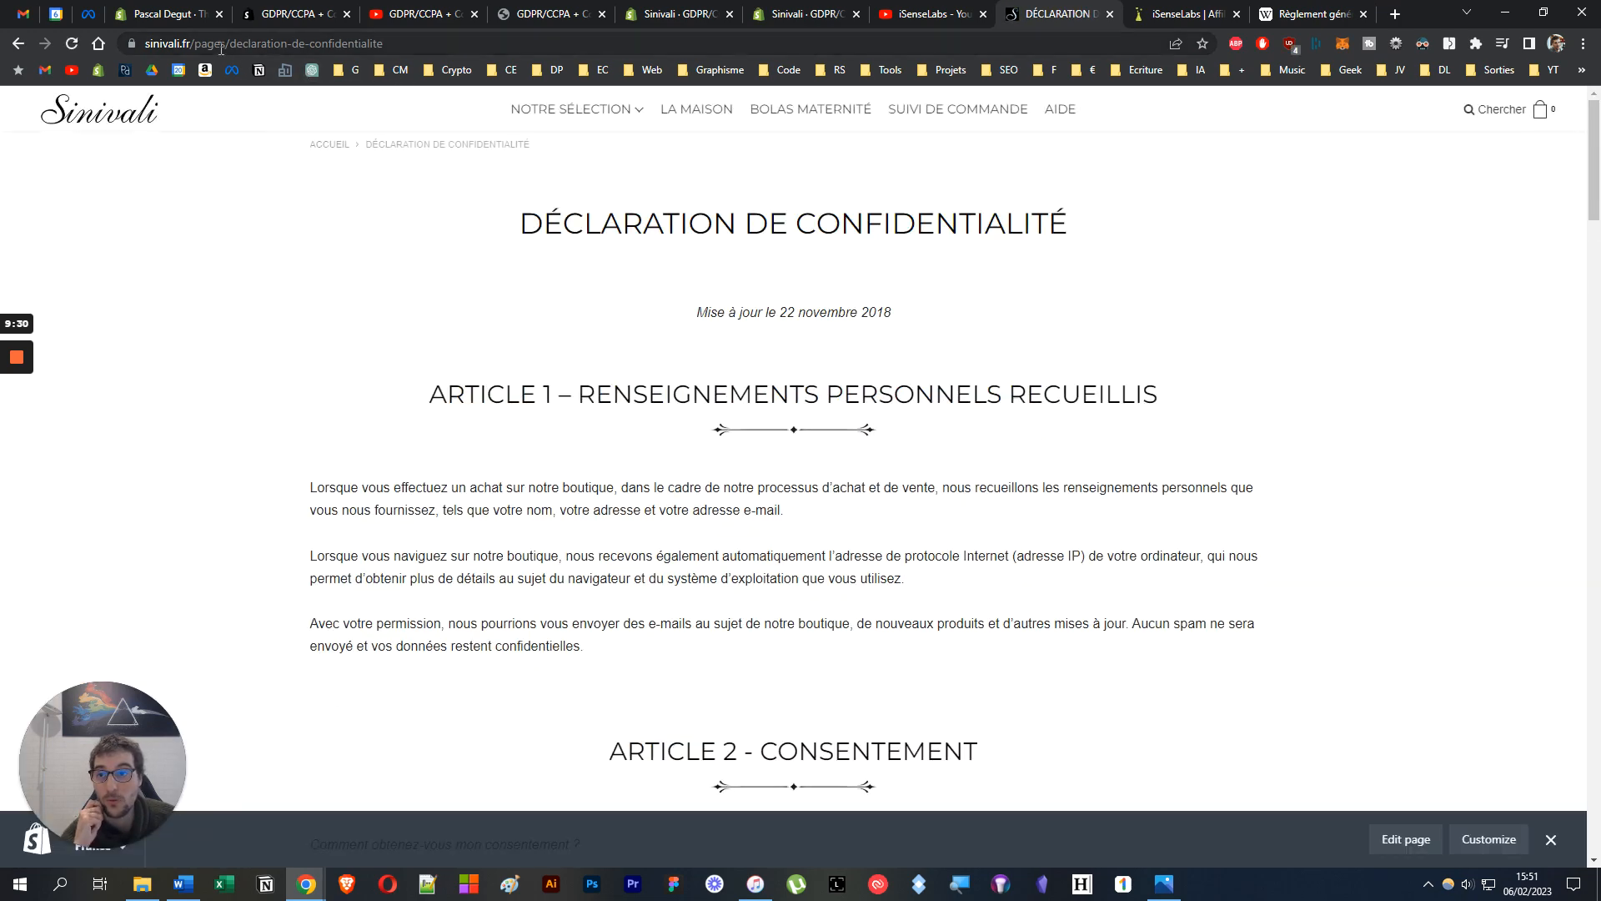
{"action": "left_click", "coordinate": [218, 46]}
{"action": "key", "text": "ctrl+c"}
{"action": "left_click", "coordinate": [823, 10]}
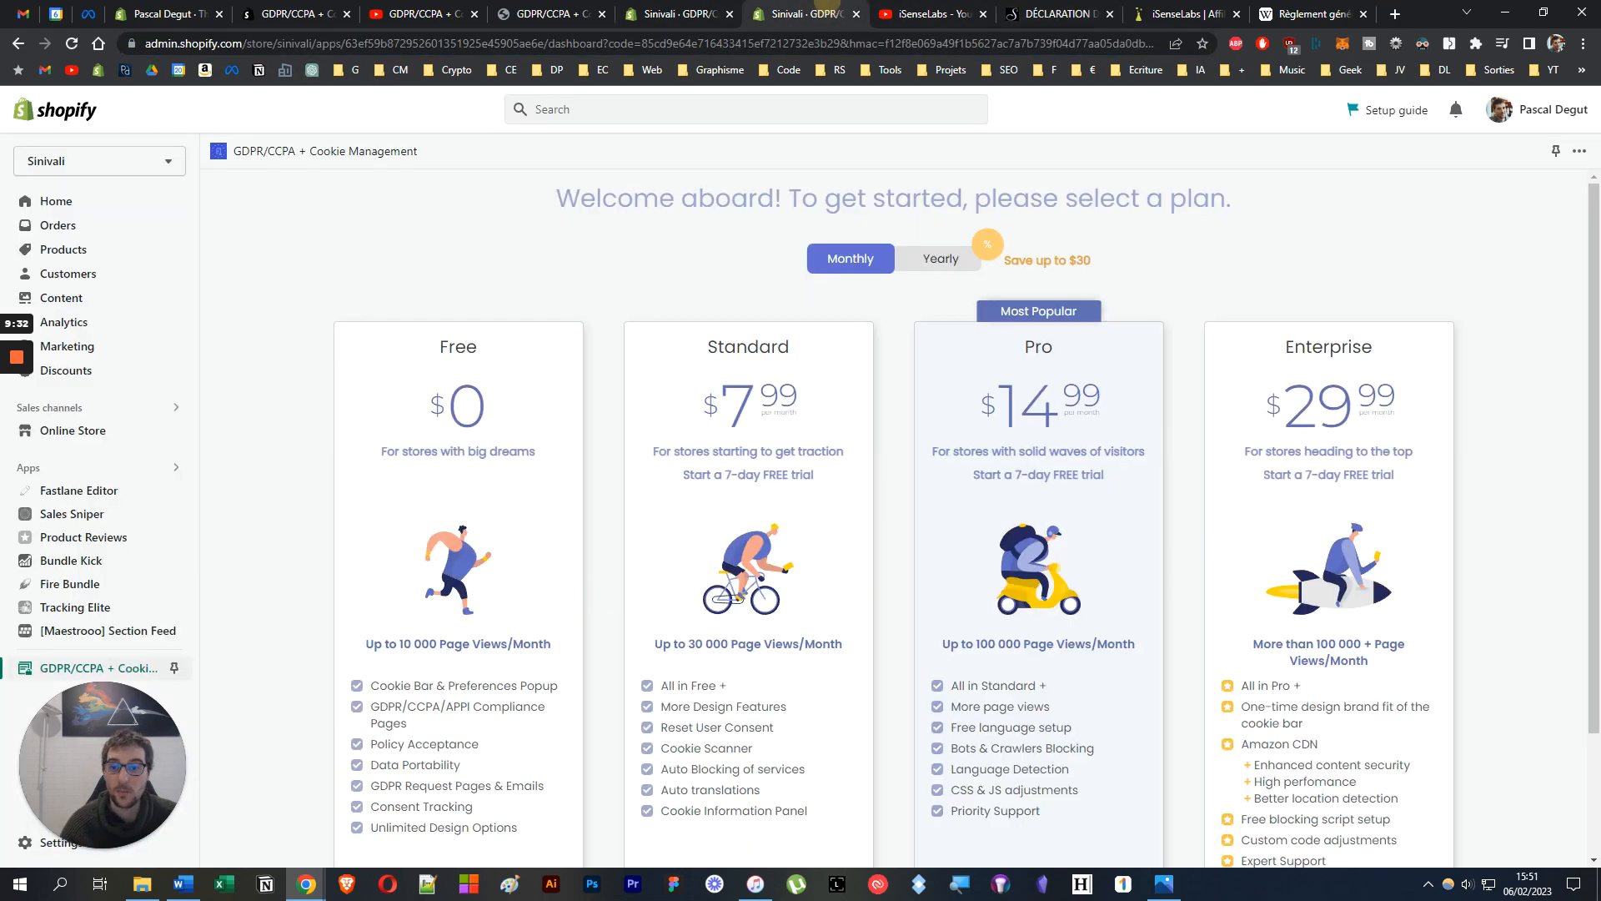
{"action": "left_click", "coordinate": [677, 8]}
{"action": "key", "text": "ctrl+v"}
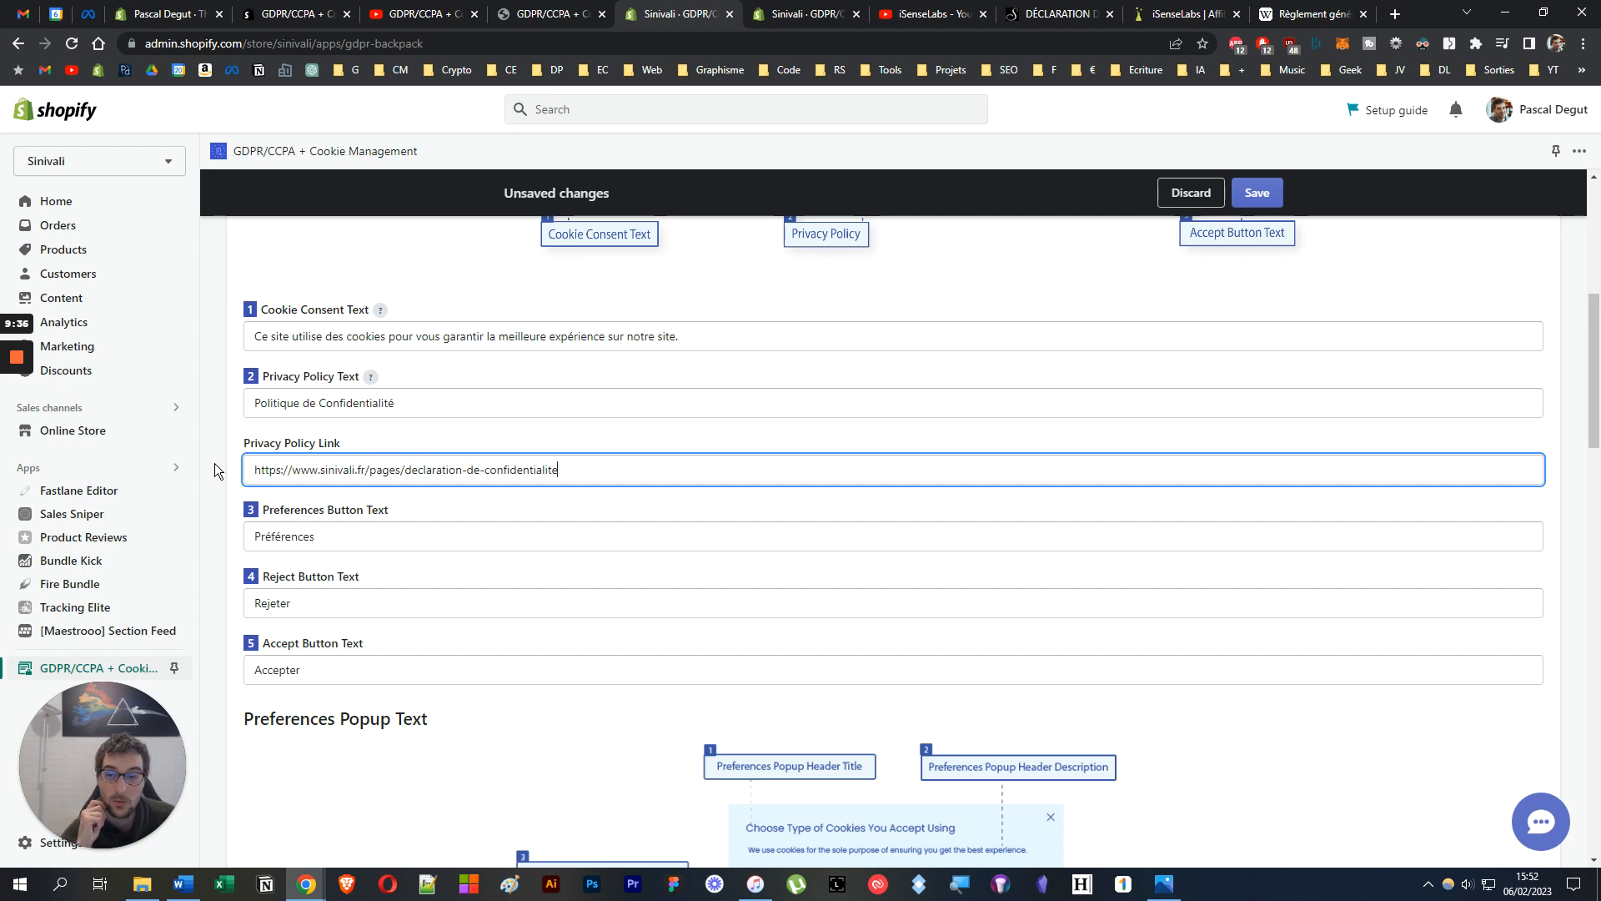
Check the cookie bar texts and change the Privacy Policy Text to "Politique de confidentialité" with a lowercase c.
{"action": "scroll", "coordinate": [371, 467], "scroll_direction": "down", "scroll_amount": 3}
{"action": "scroll", "coordinate": [378, 533], "scroll_direction": "down", "scroll_amount": 3}
{"action": "scroll", "coordinate": [391, 439], "scroll_direction": "up", "scroll_amount": 1}
{"action": "scroll", "coordinate": [455, 364], "scroll_direction": "up", "scroll_amount": 6}
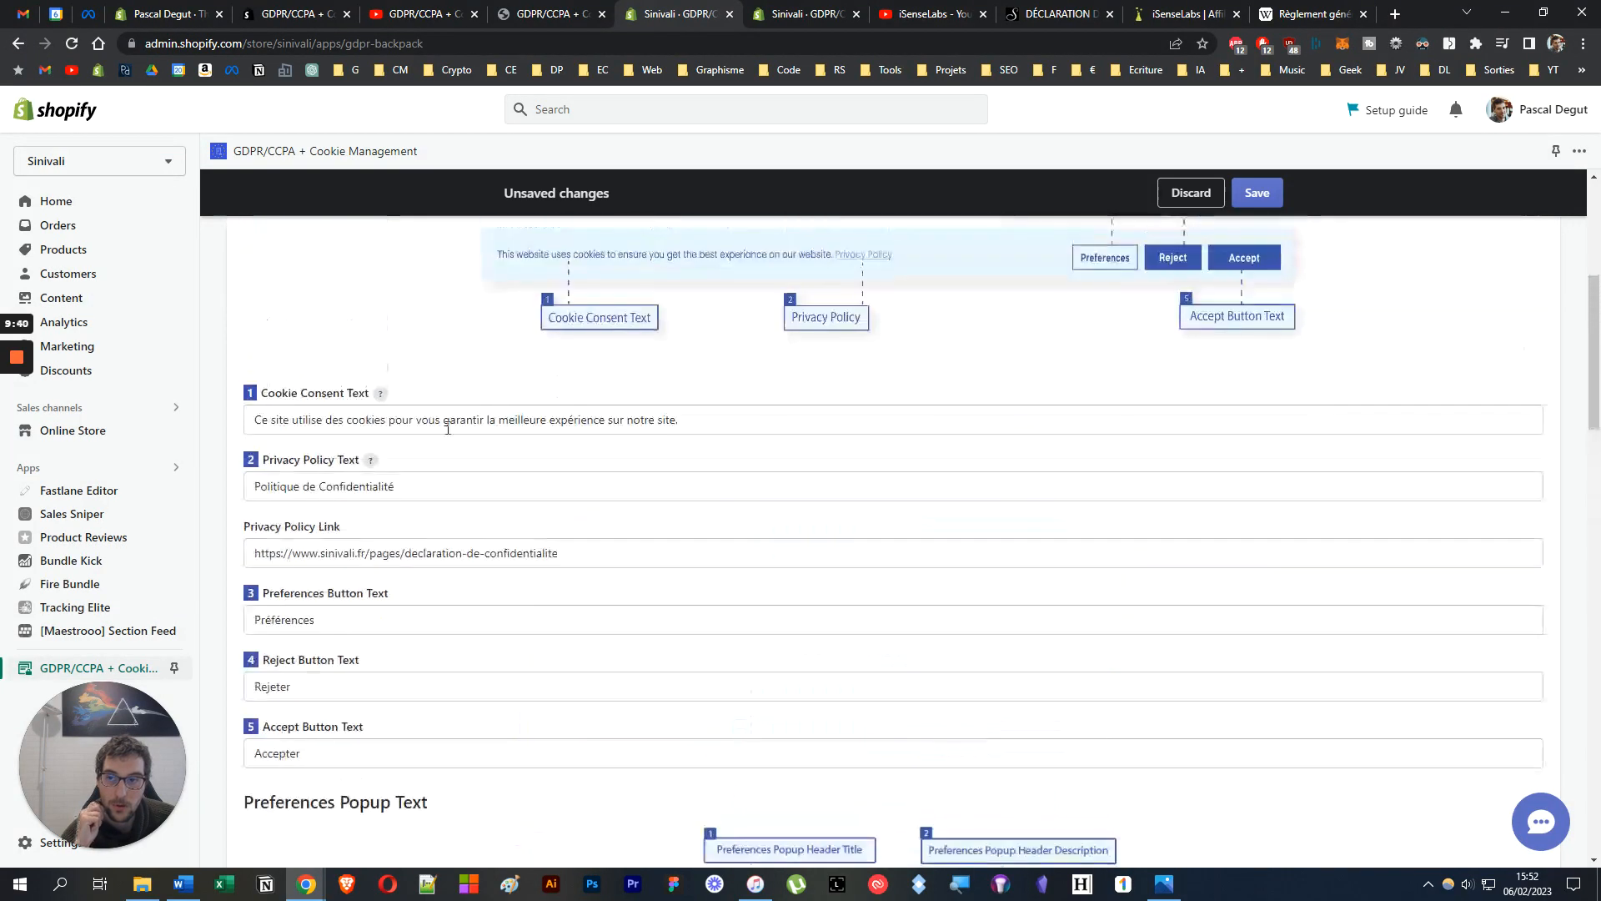
{"action": "scroll", "coordinate": [448, 429], "scroll_direction": "up", "scroll_amount": 2}
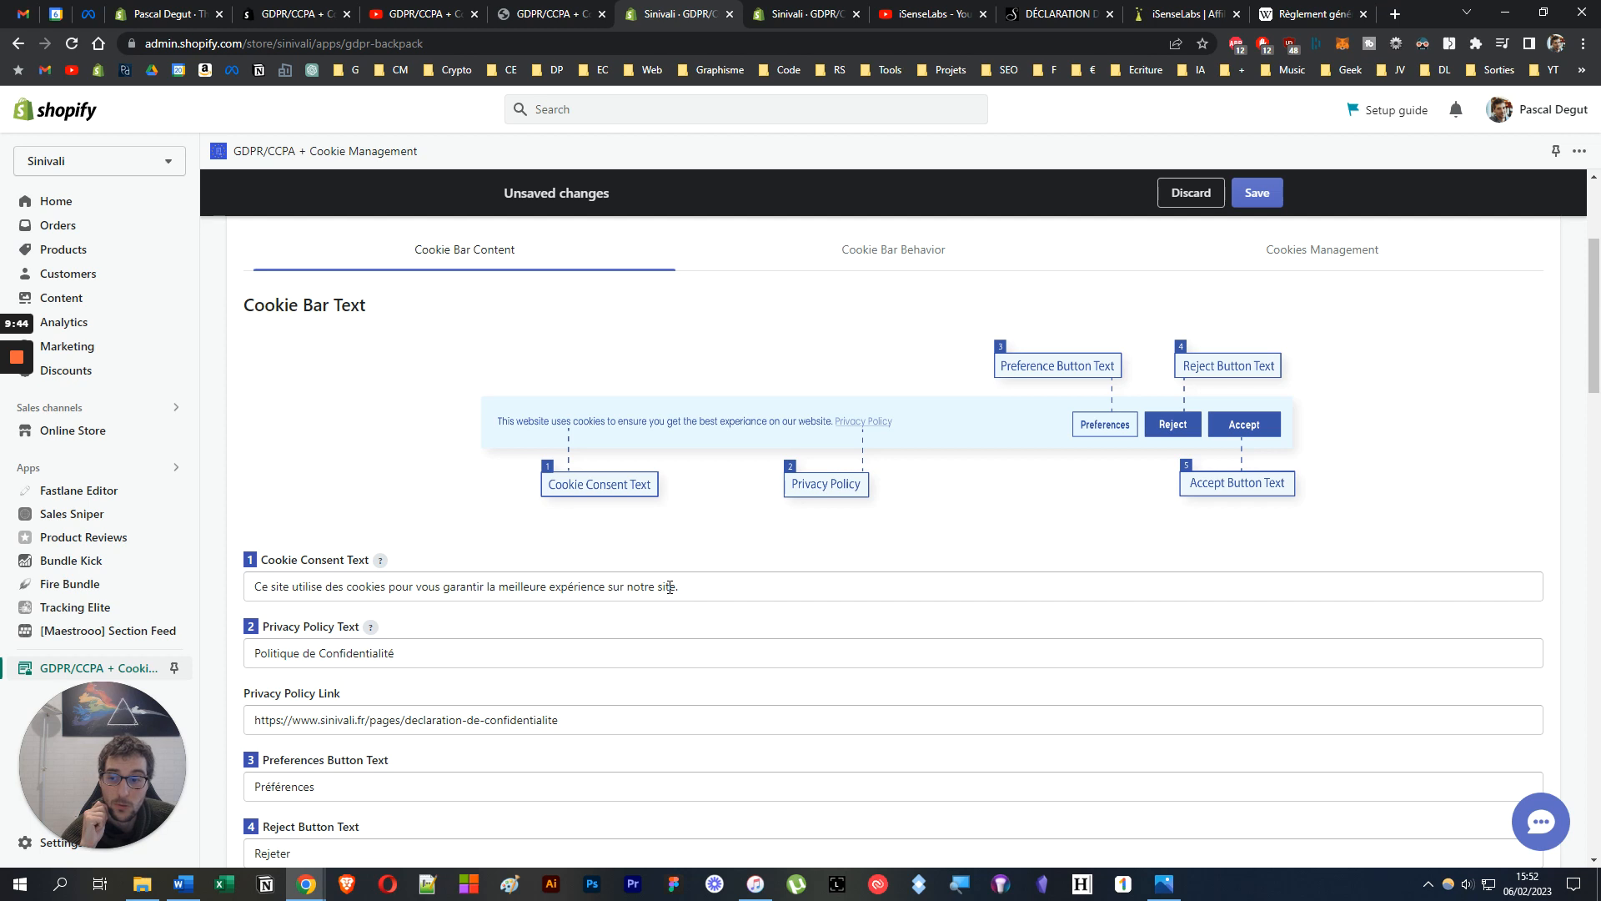
{"action": "scroll", "coordinate": [411, 518], "scroll_direction": "down", "scroll_amount": 2}
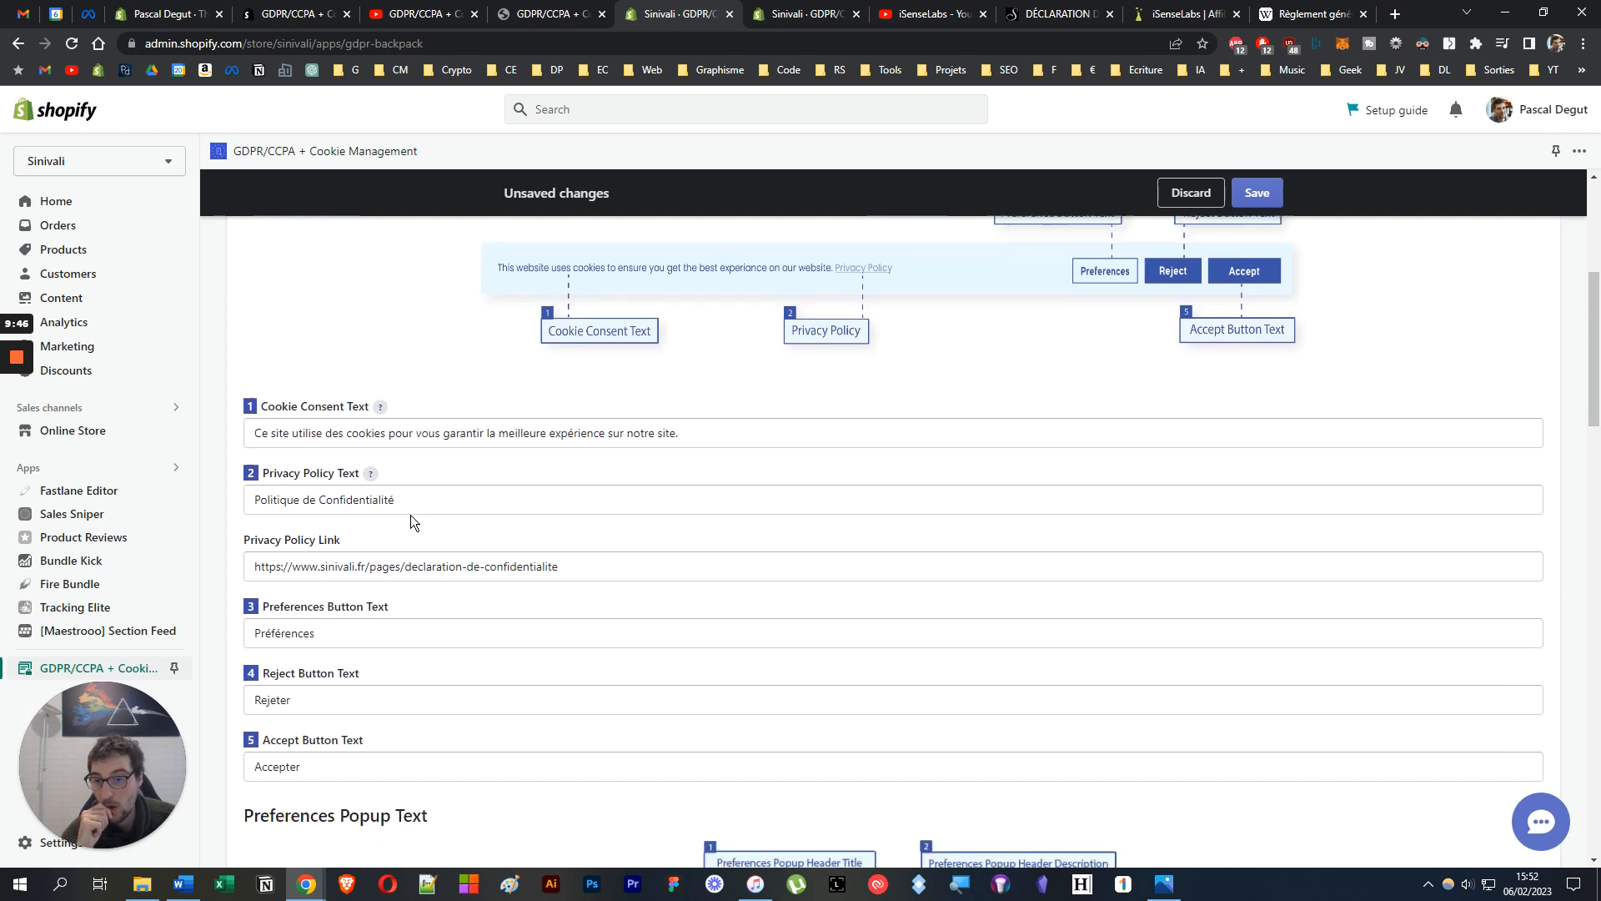
{"action": "left_click_drag", "start_coordinate": [253, 423], "coordinate": [872, 433]}
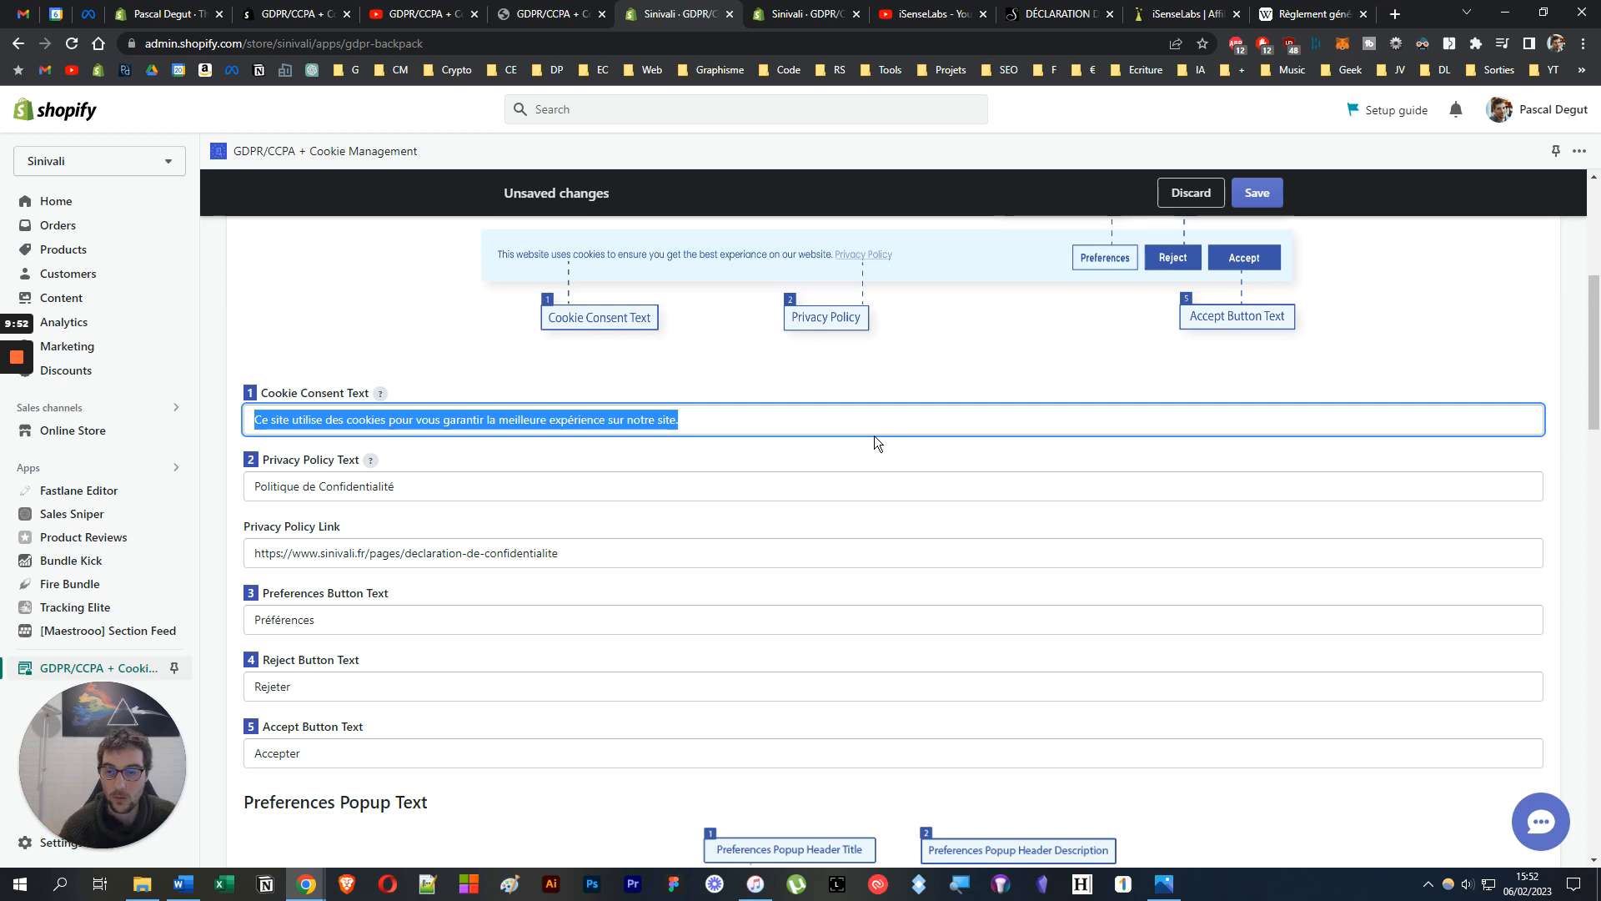
{"action": "left_click", "coordinate": [326, 481]}
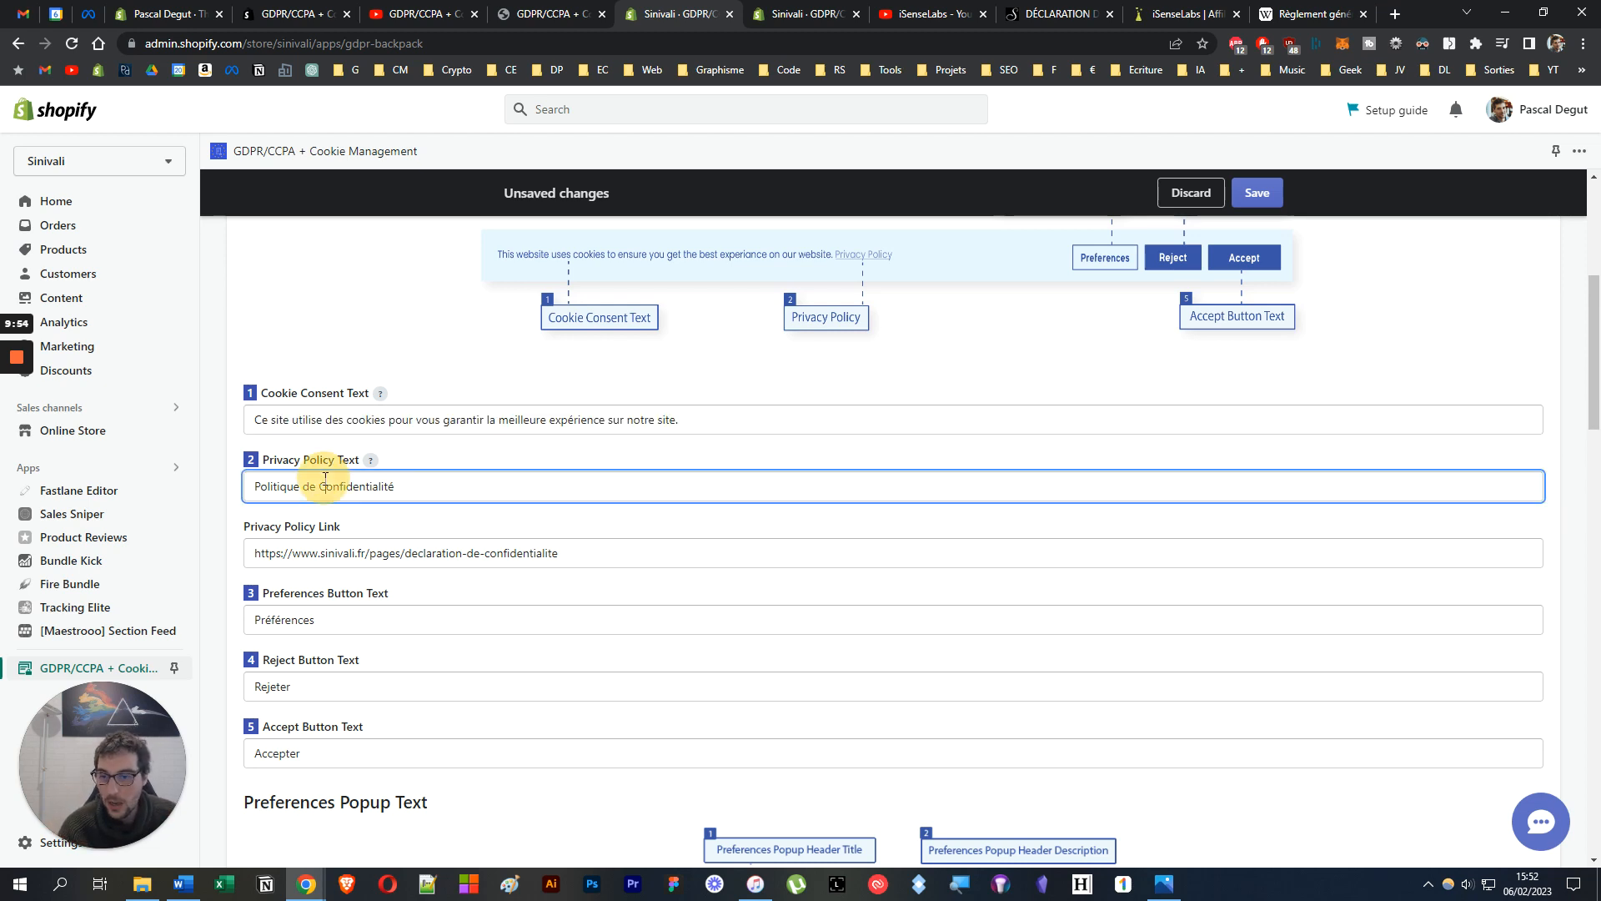
{"action": "key", "text": "BackSpace"}
{"action": "type", "text": "c"}
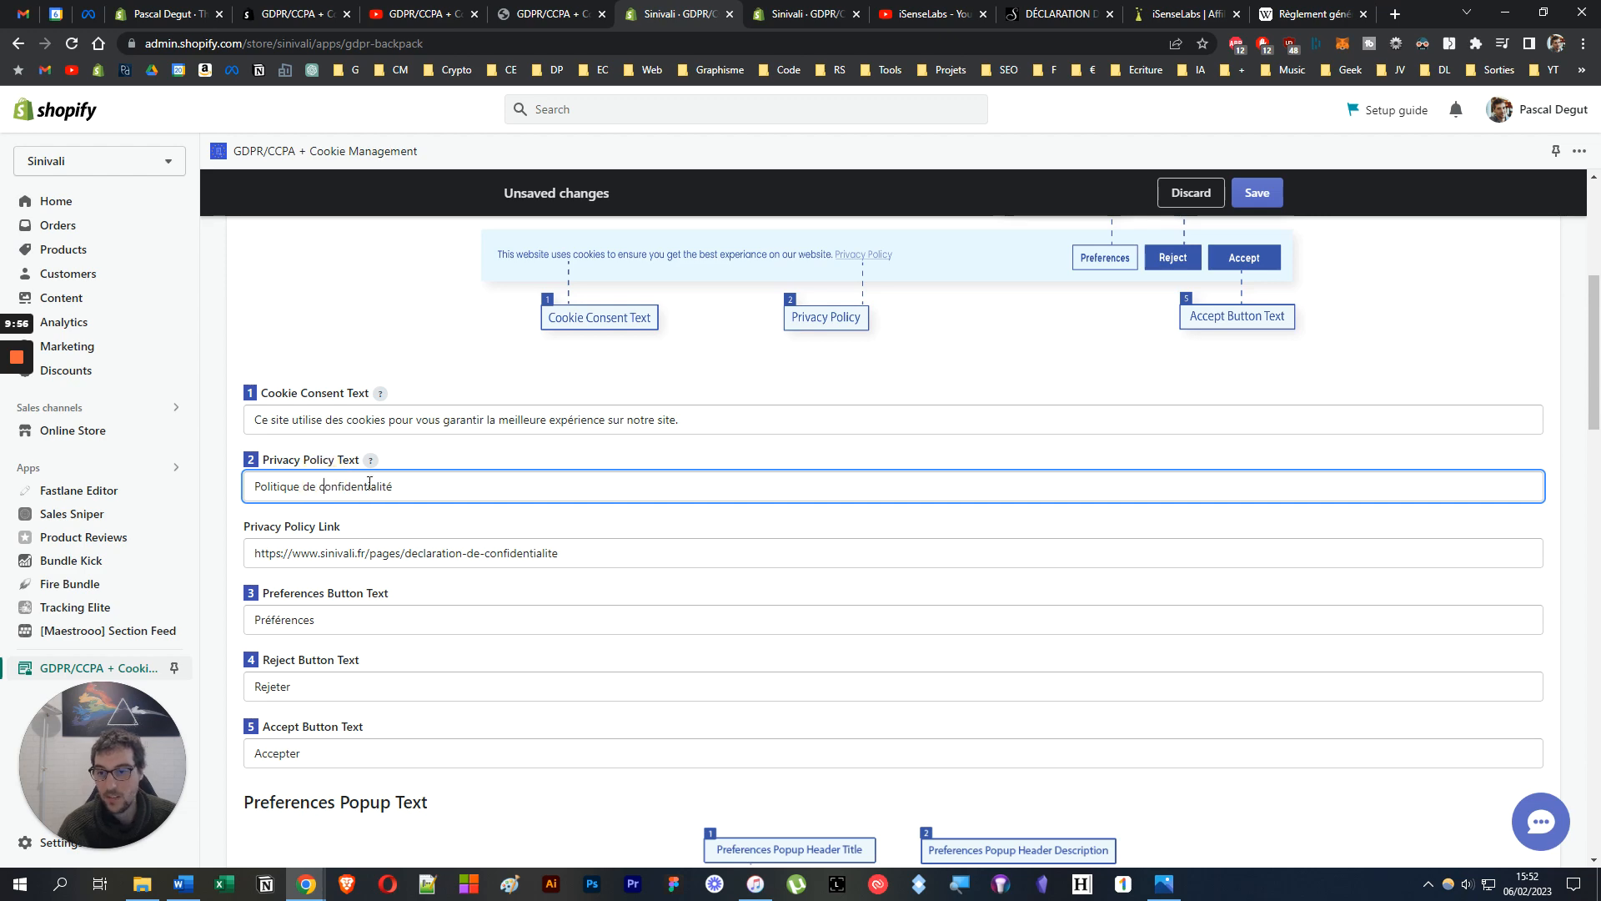
Examine the Preferences Popup Text diagram and the titles and descriptions of the header and each cookie category.
{"action": "scroll", "coordinate": [344, 573], "scroll_direction": "down", "scroll_amount": 1}
{"action": "scroll", "coordinate": [317, 517], "scroll_direction": "down", "scroll_amount": 1}
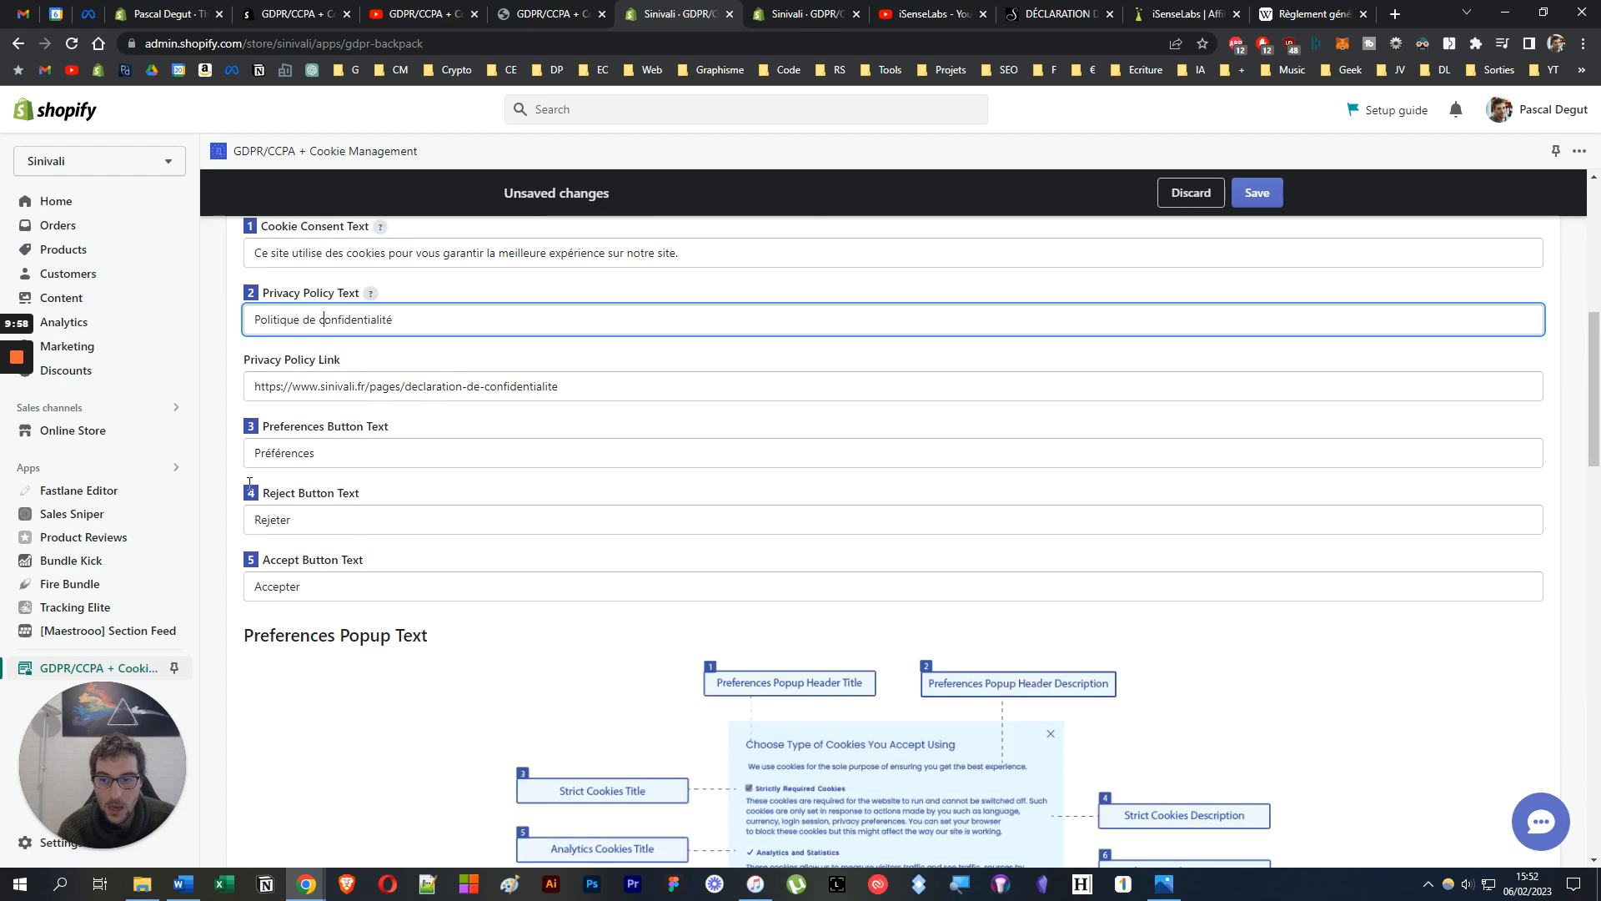
{"action": "scroll", "coordinate": [350, 575], "scroll_direction": "down", "scroll_amount": 3}
{"action": "scroll", "coordinate": [332, 597], "scroll_direction": "down", "scroll_amount": 2}
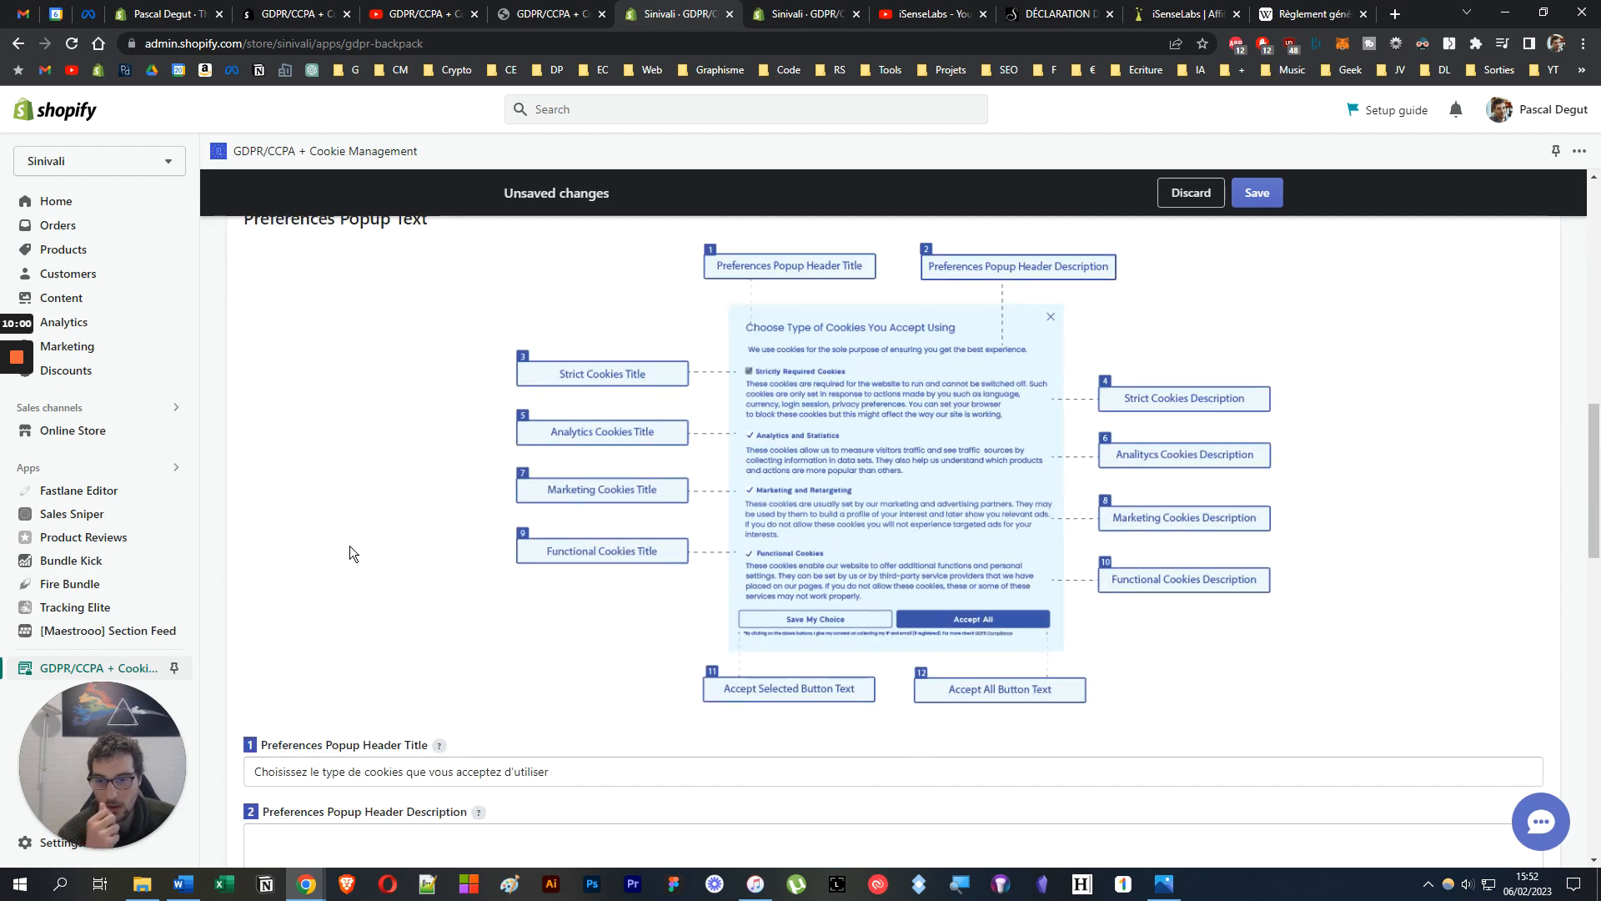
{"action": "scroll", "coordinate": [348, 545], "scroll_direction": "up", "scroll_amount": 2}
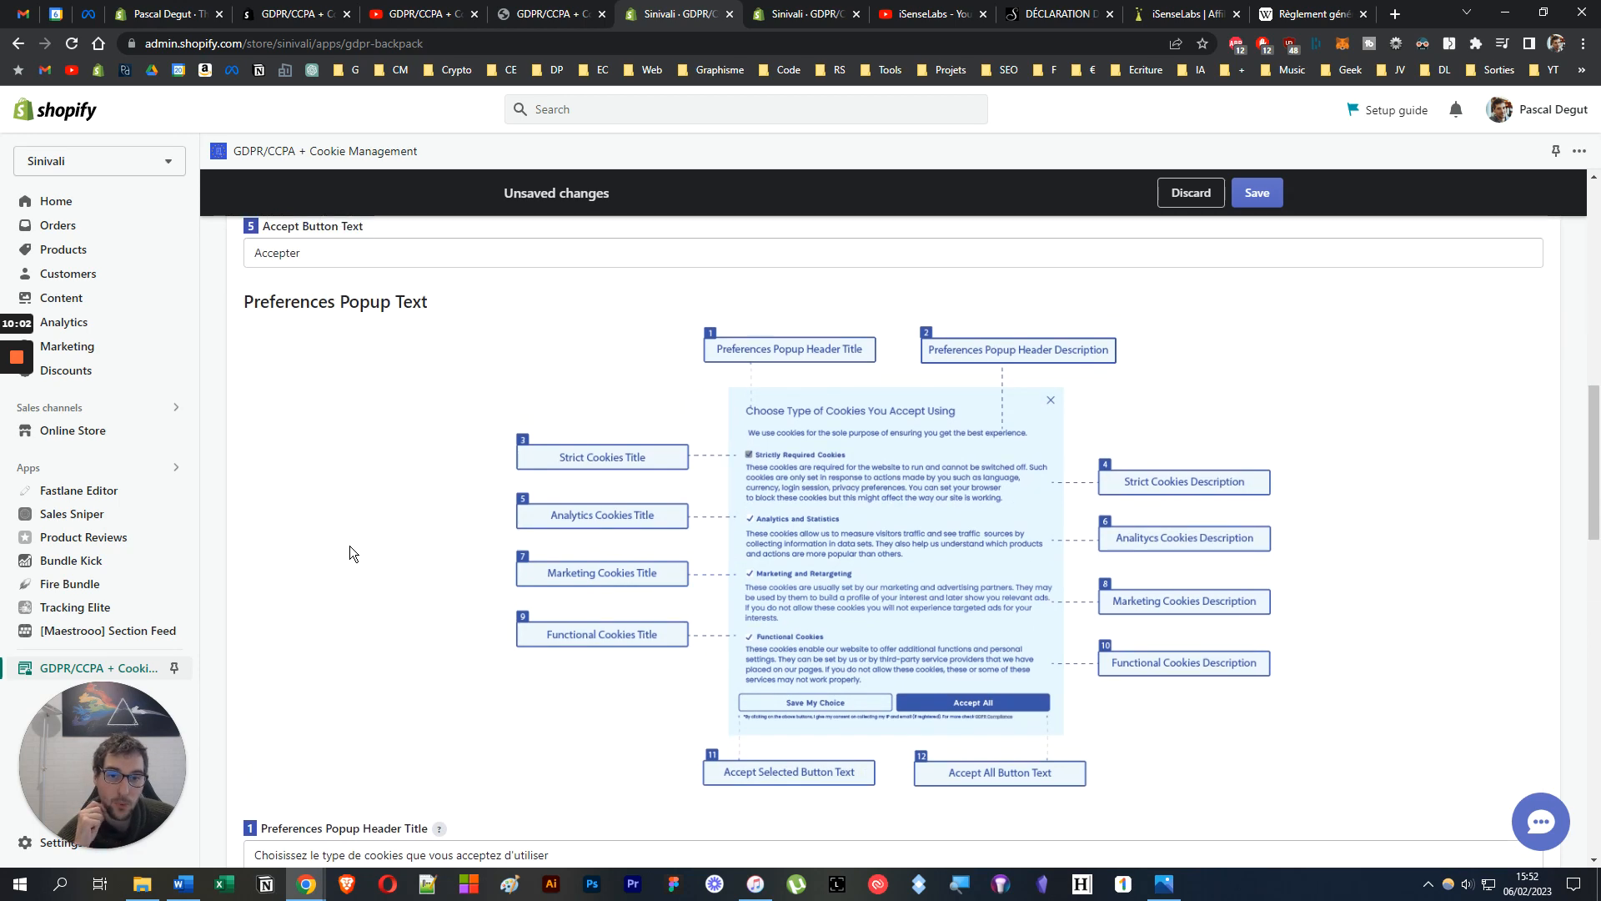
{"action": "scroll", "coordinate": [348, 545], "scroll_direction": "down", "scroll_amount": 5}
{"action": "scroll", "coordinate": [349, 546], "scroll_direction": "up", "scroll_amount": 3}
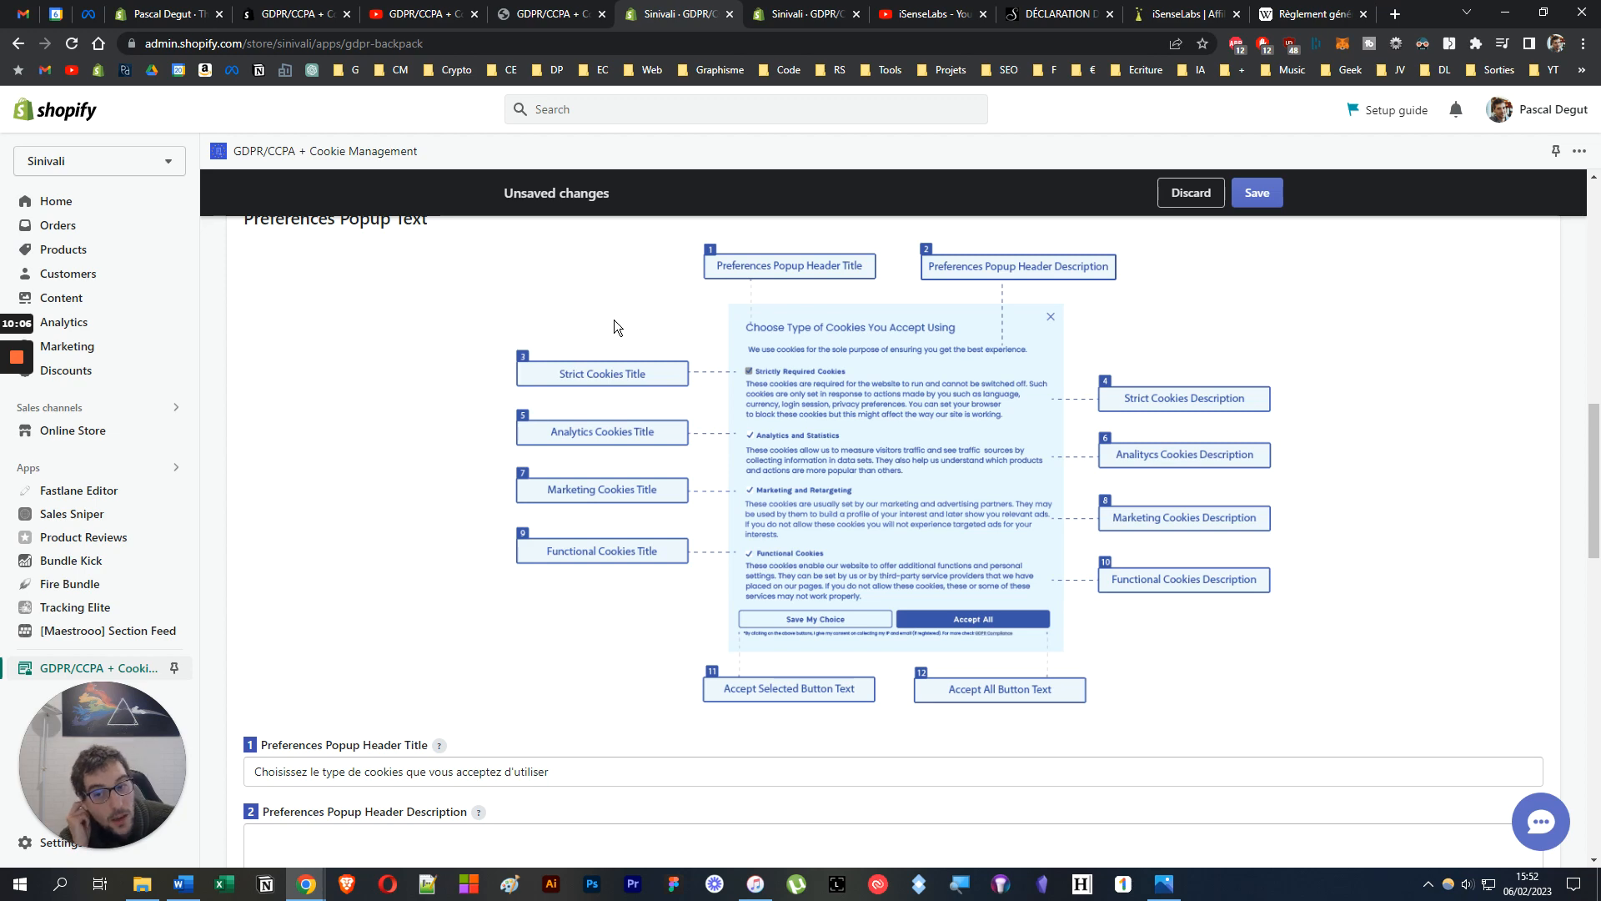
{"action": "scroll", "coordinate": [596, 400], "scroll_direction": "down", "scroll_amount": 4}
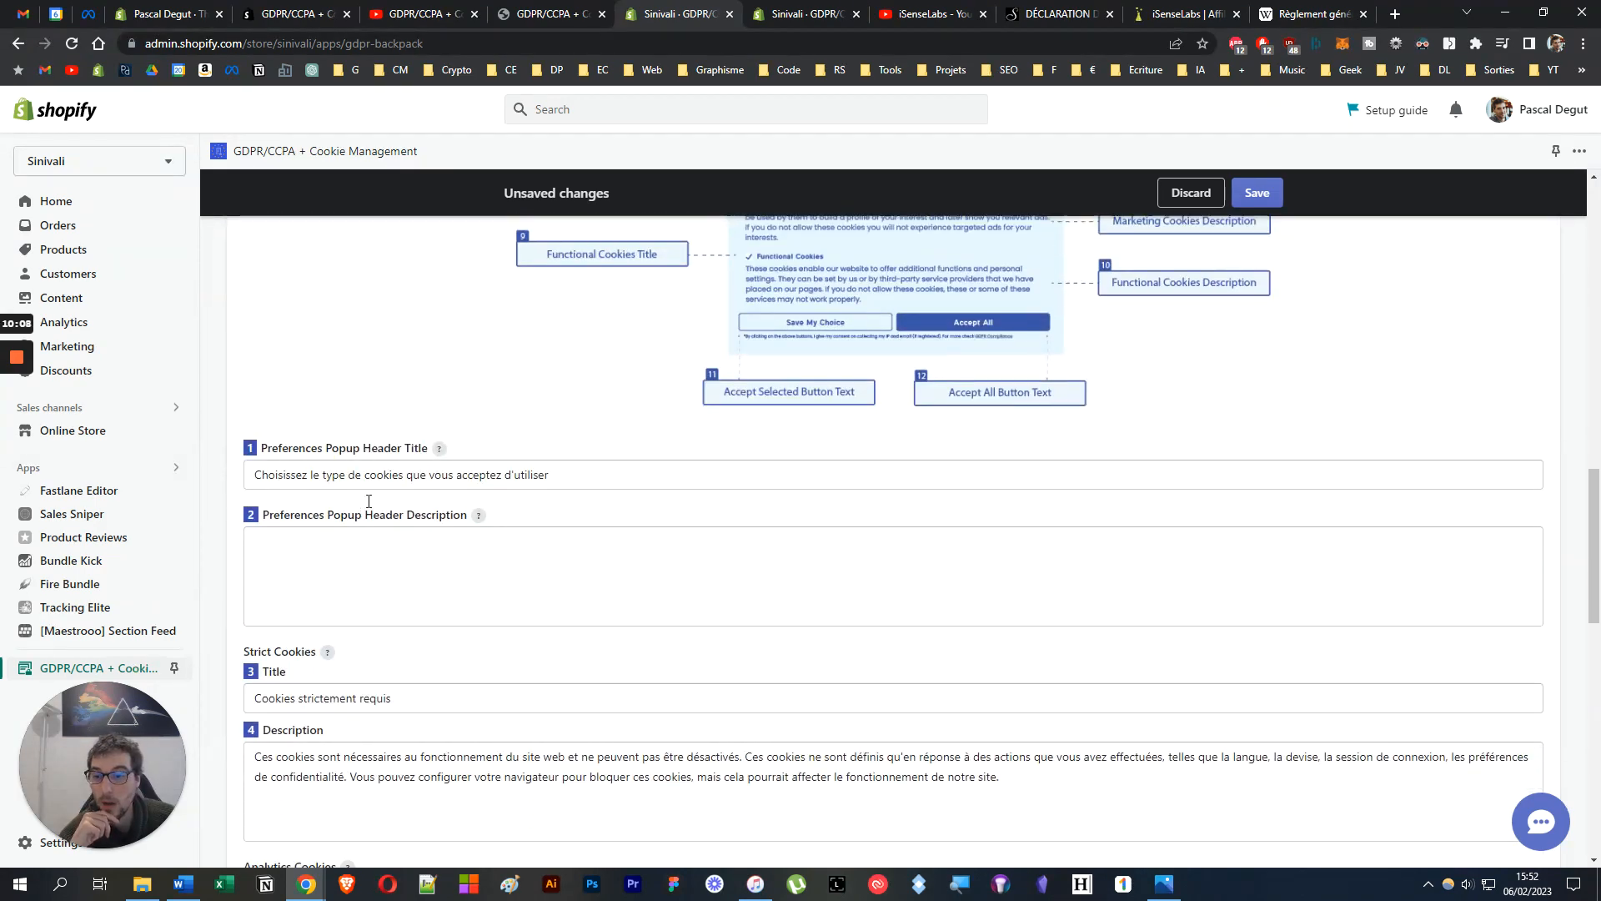
{"action": "scroll", "coordinate": [369, 501], "scroll_direction": "down", "scroll_amount": 3}
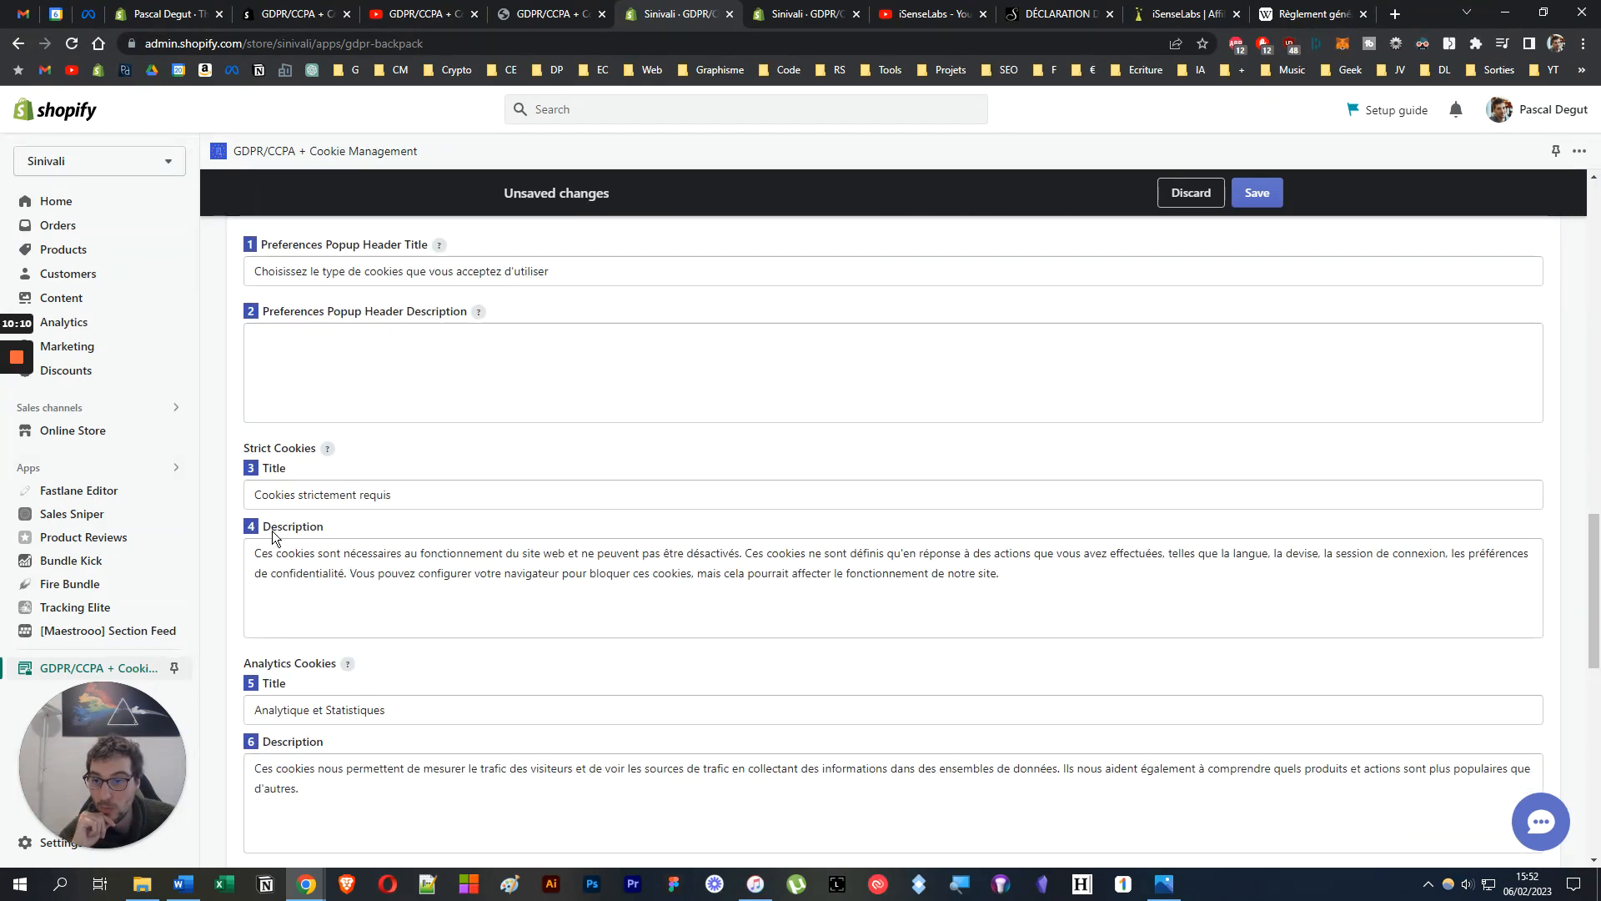
{"action": "scroll", "coordinate": [697, 601], "scroll_direction": "down", "scroll_amount": 3}
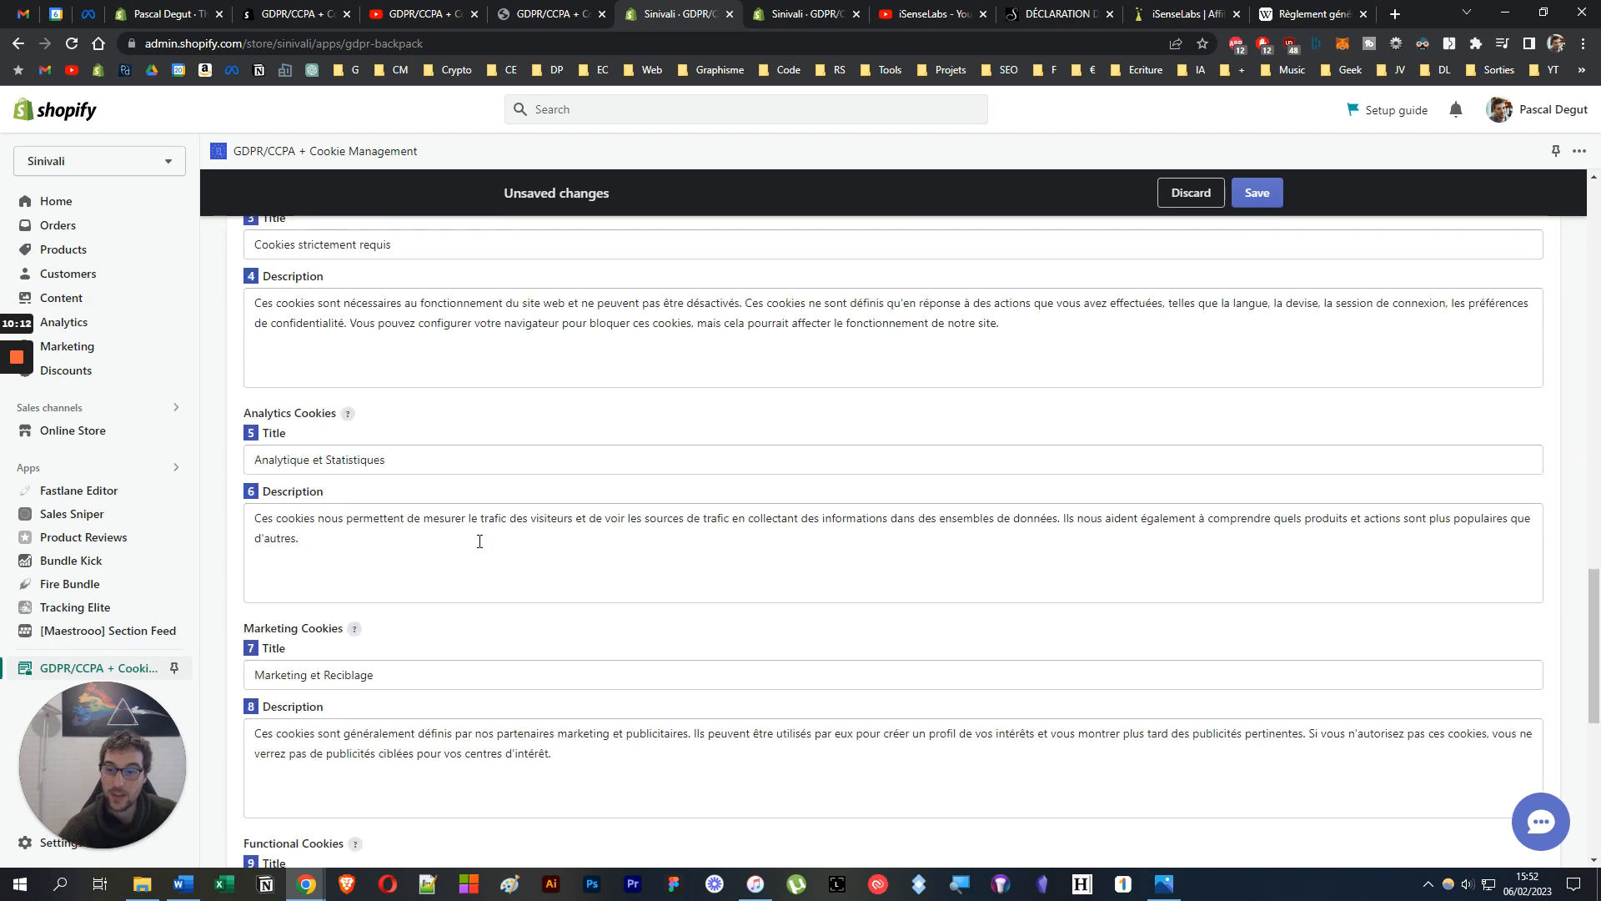
{"action": "scroll", "coordinate": [480, 542], "scroll_direction": "up", "scroll_amount": 2}
{"action": "scroll", "coordinate": [458, 536], "scroll_direction": "down", "scroll_amount": 3}
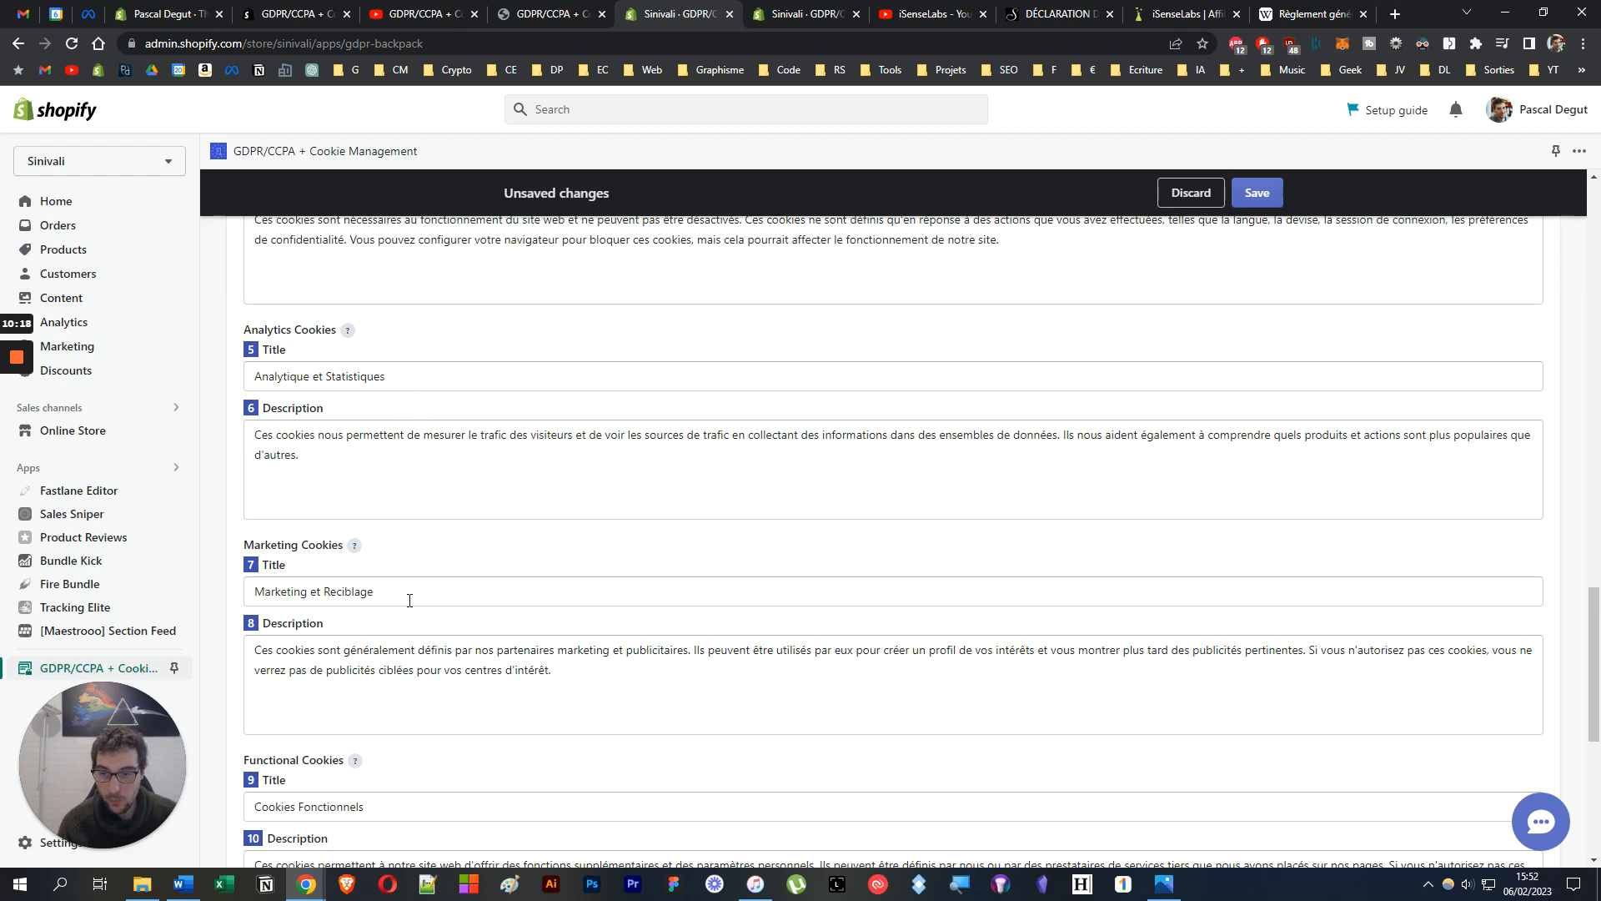
{"action": "scroll", "coordinate": [619, 574], "scroll_direction": "up", "scroll_amount": 9}
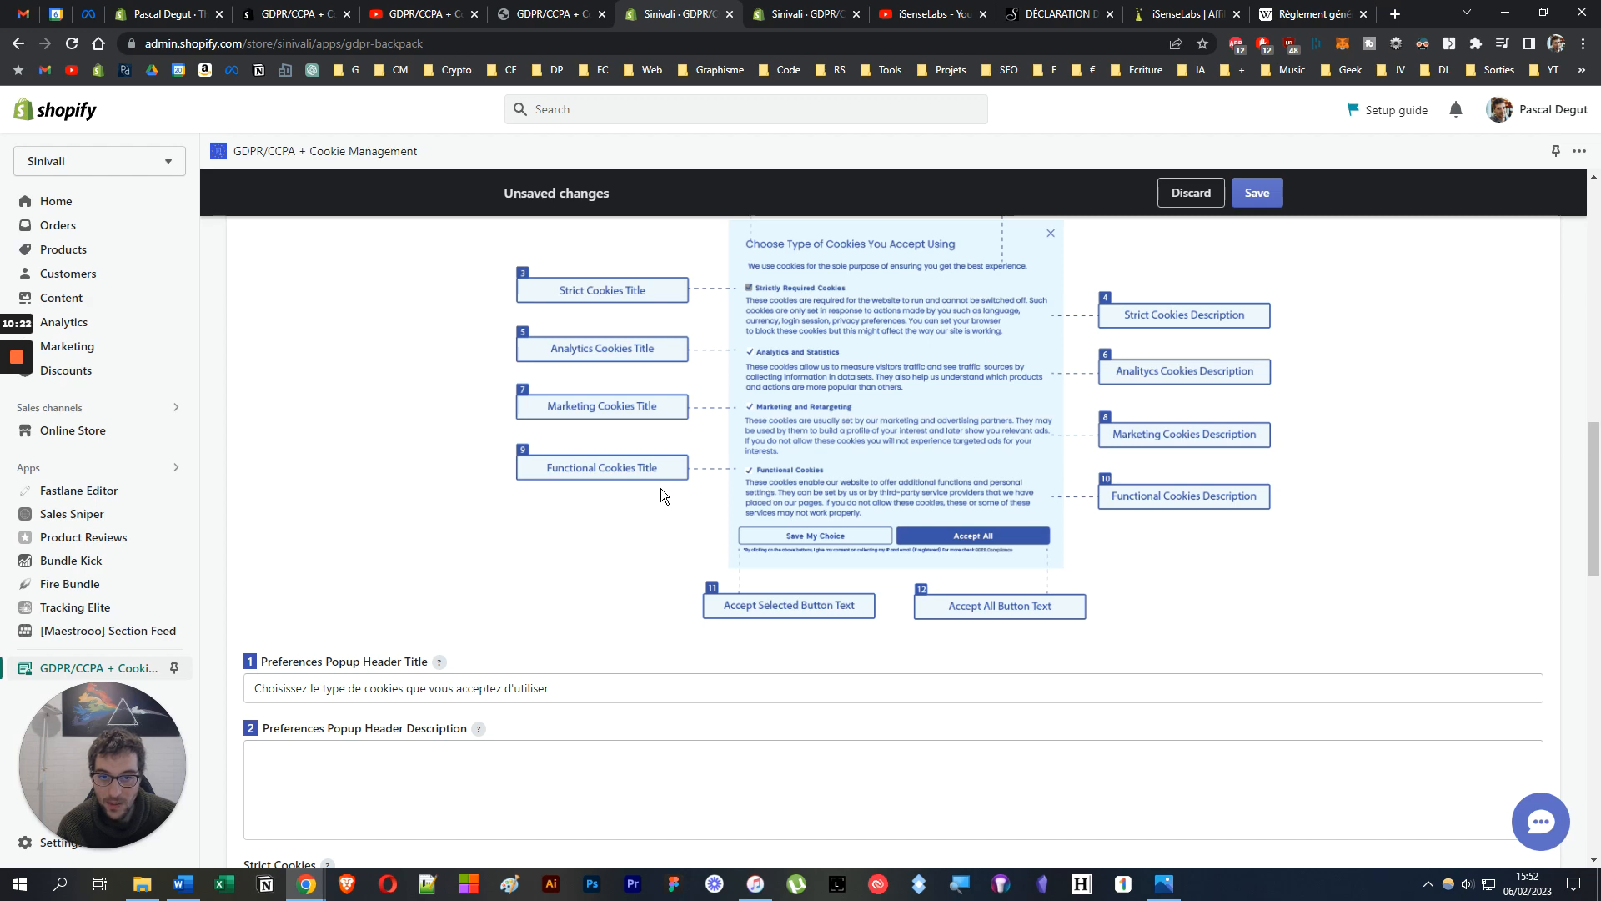
Review the French titles and descriptions of the preferences popup's cookie categories and read the Strict Cookies description.
{"action": "scroll", "coordinate": [661, 488], "scroll_direction": "down", "scroll_amount": 9}
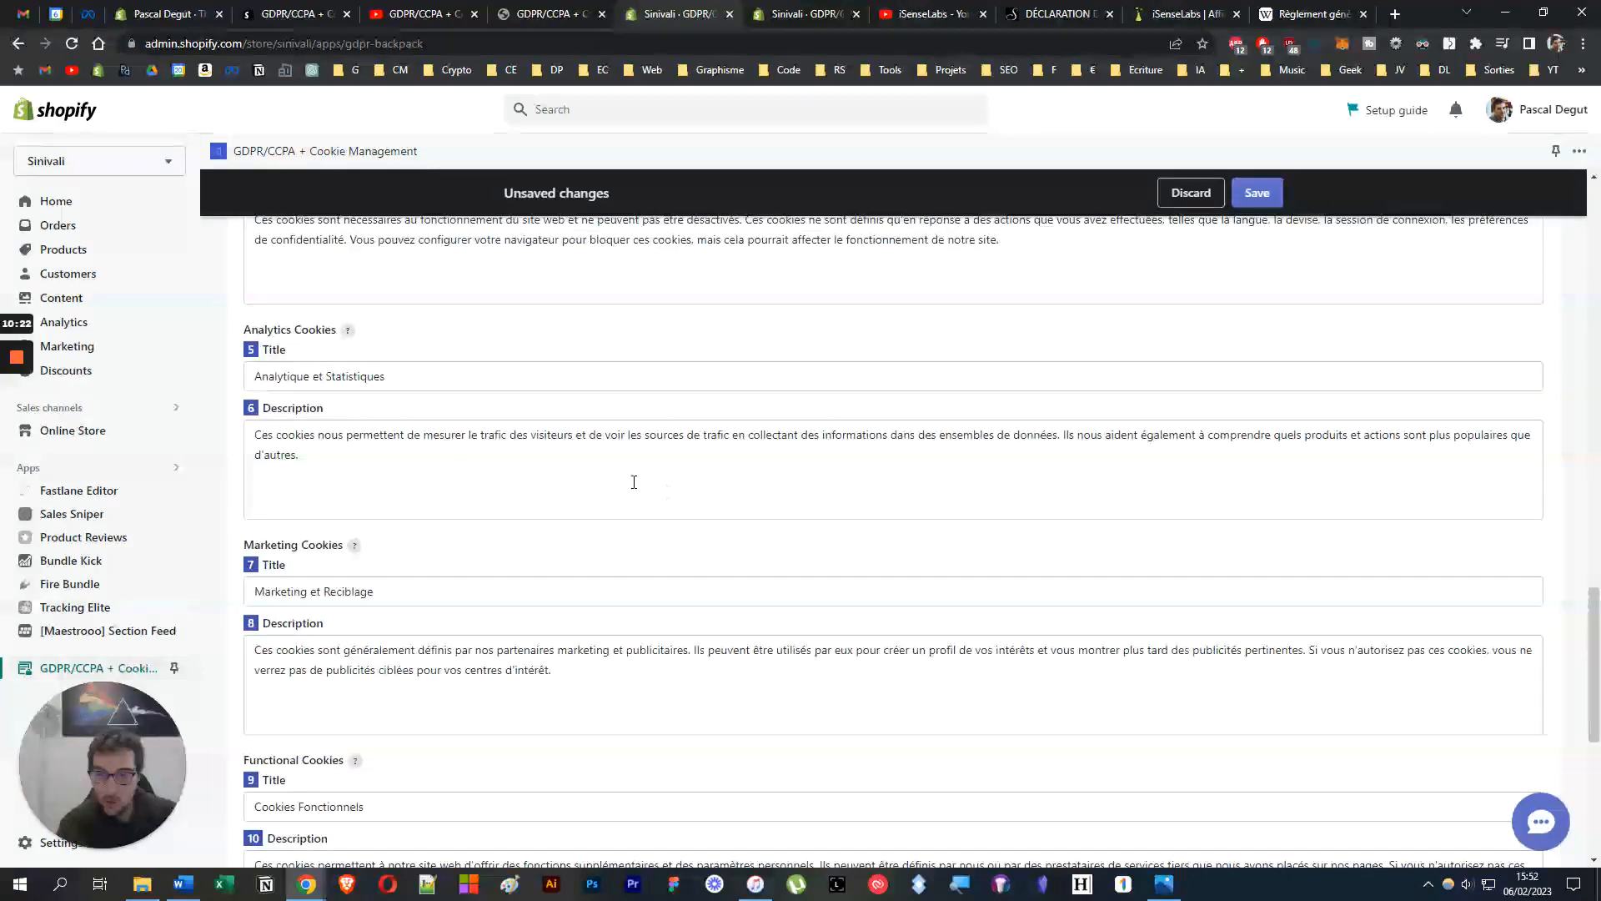
{"action": "double_click", "coordinate": [327, 591]}
{"action": "scroll", "coordinate": [397, 653], "scroll_direction": "down", "scroll_amount": 4}
{"action": "left_click", "coordinate": [418, 598]}
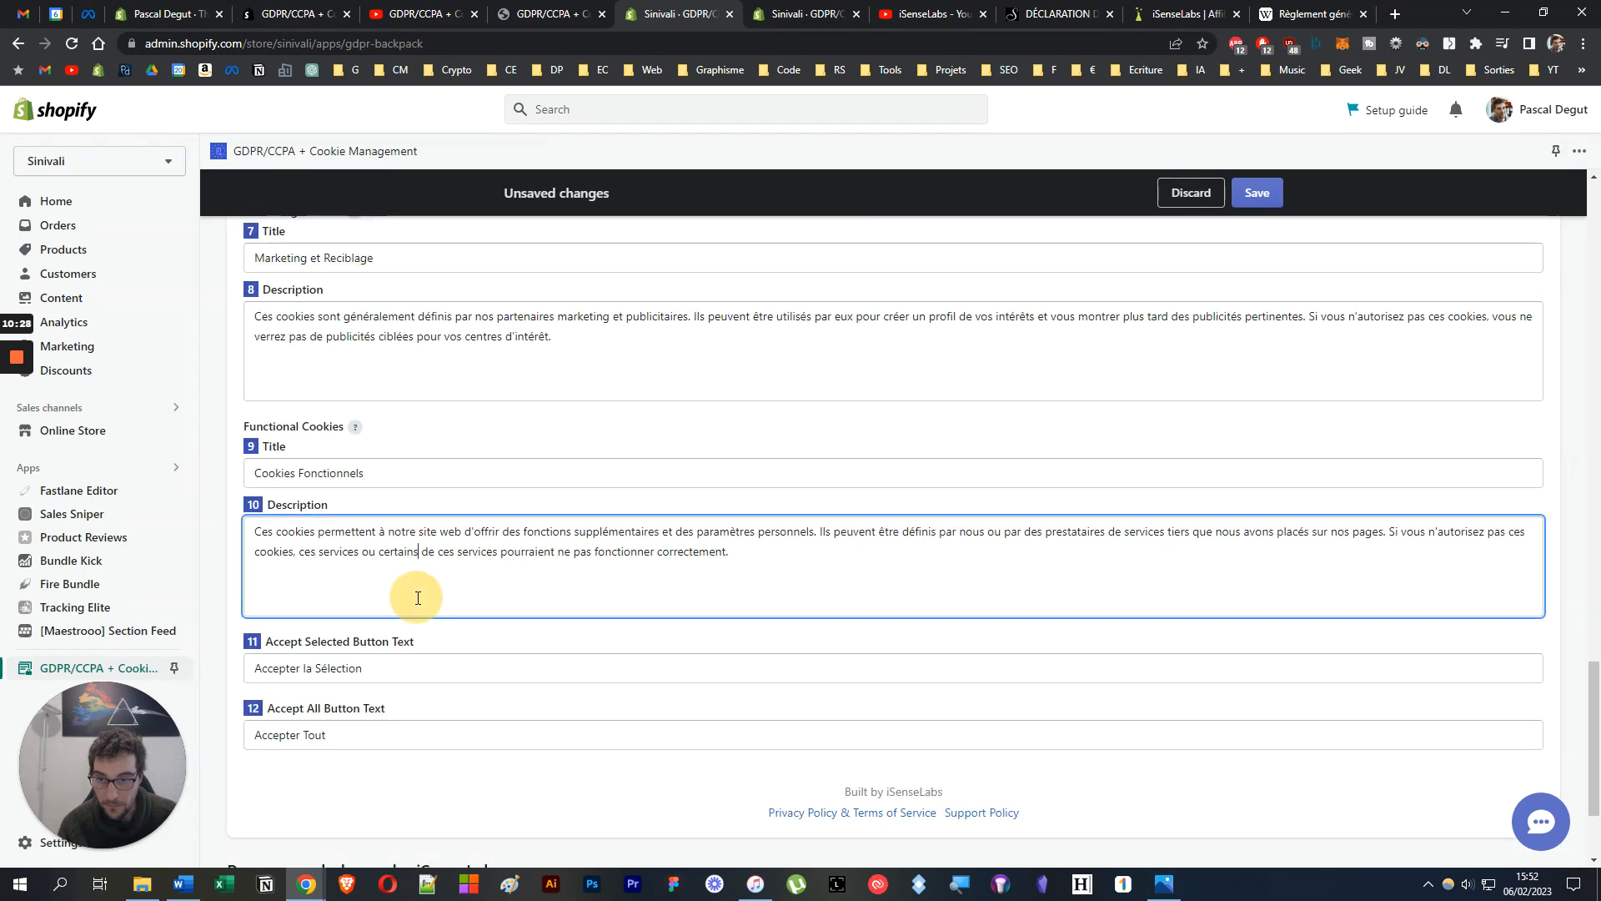
{"action": "scroll", "coordinate": [418, 597], "scroll_direction": "up", "scroll_amount": 7}
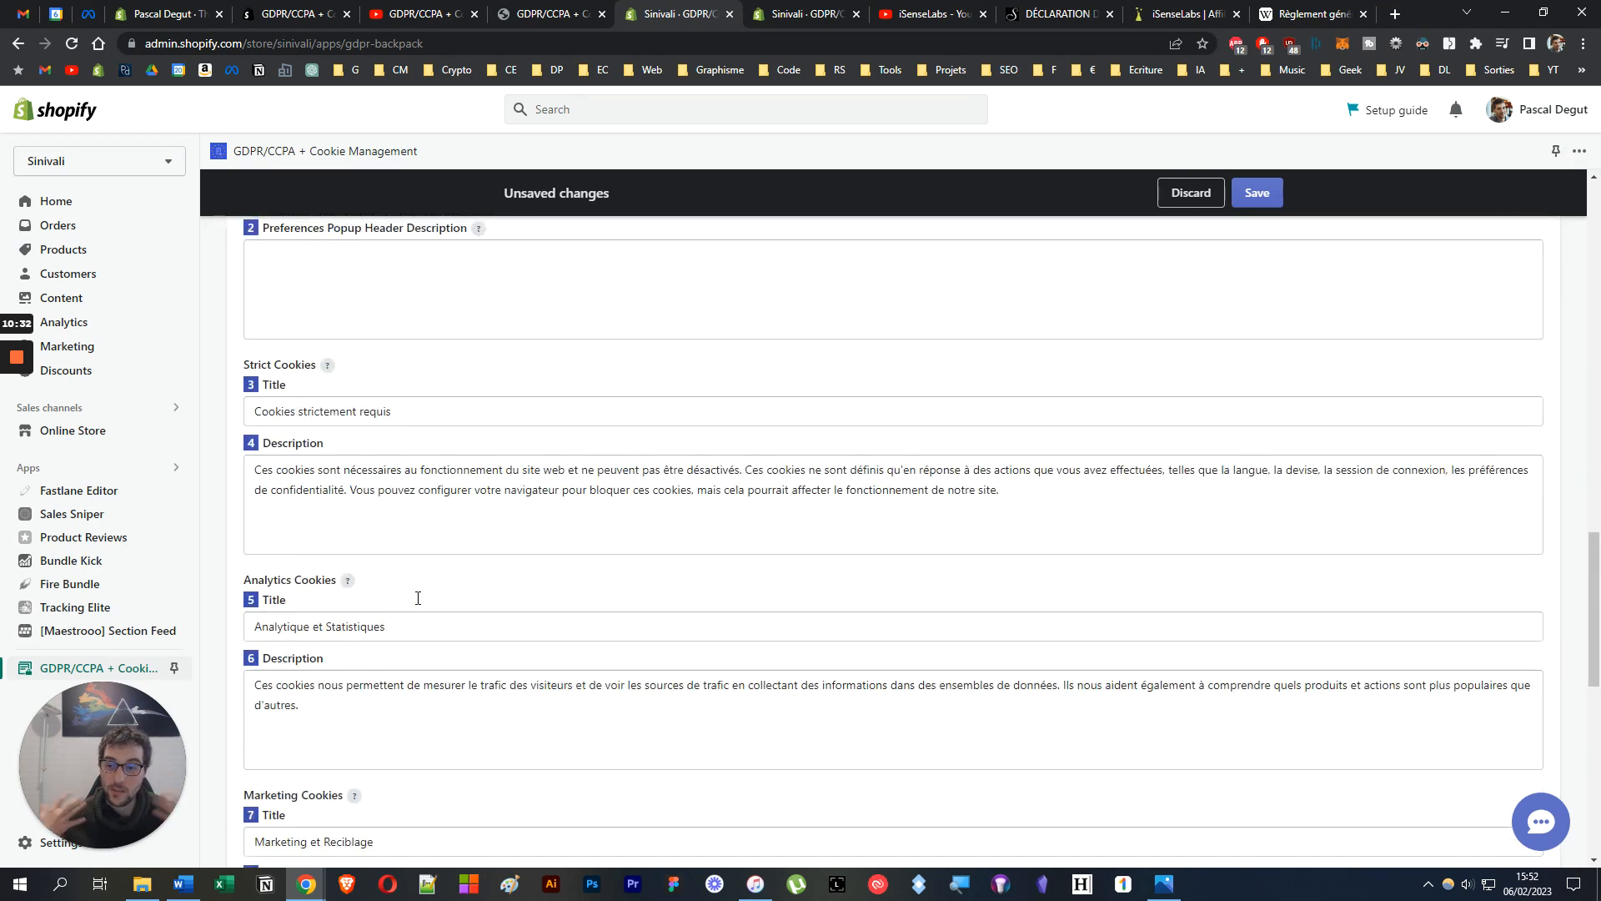
{"action": "scroll", "coordinate": [418, 597], "scroll_direction": "up", "scroll_amount": 1}
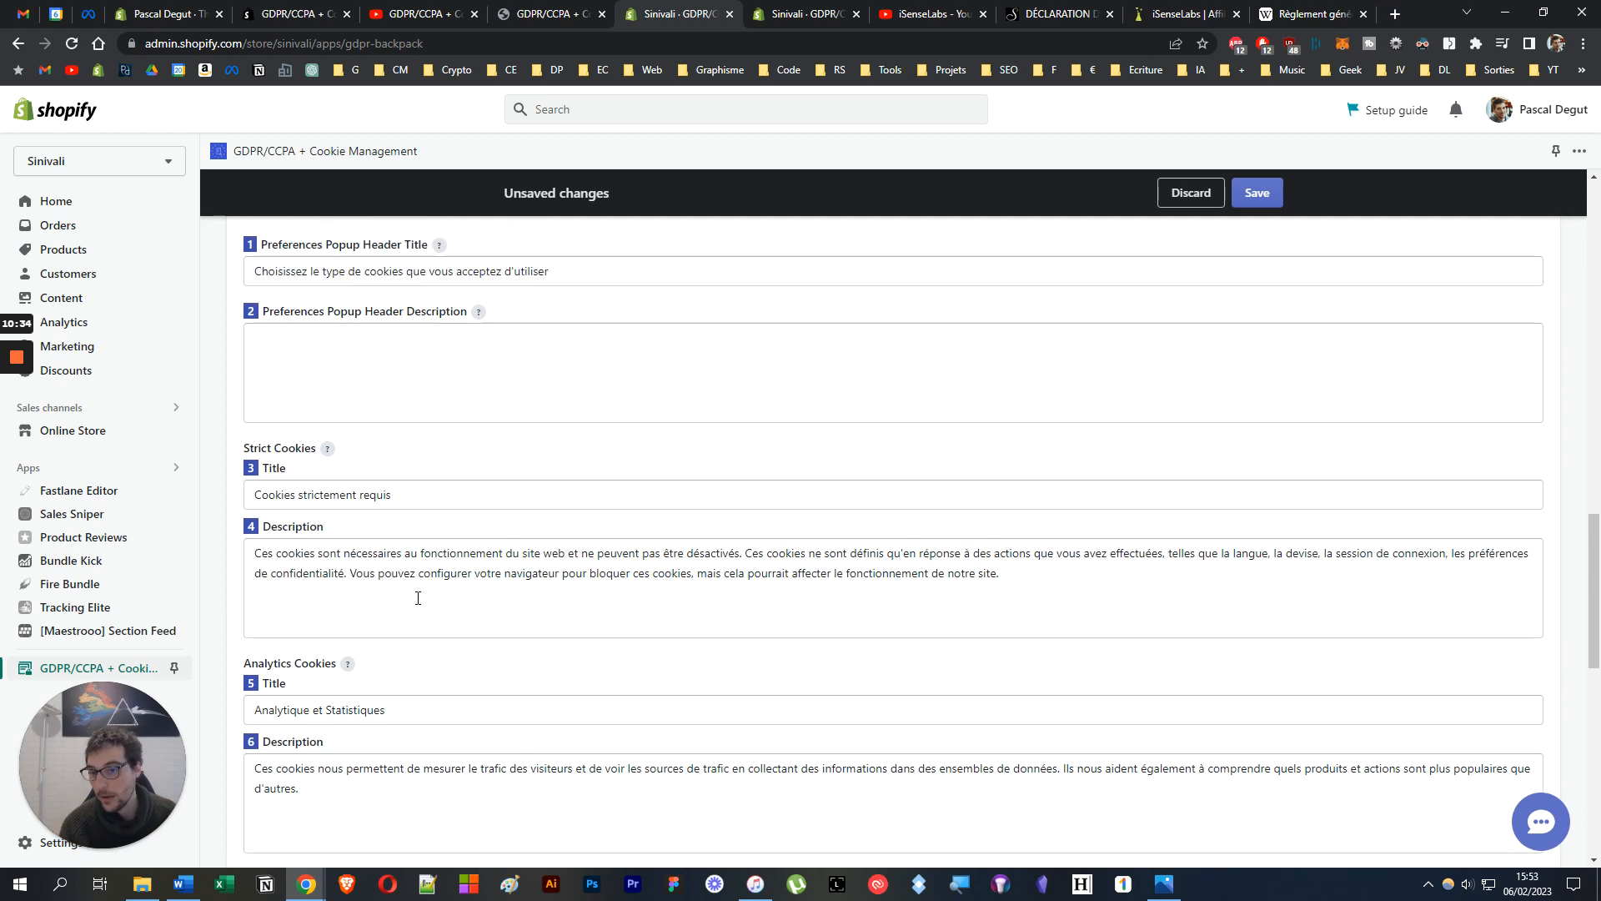
{"action": "left_click", "coordinate": [418, 597]}
{"action": "key", "text": "ctrl+a"}
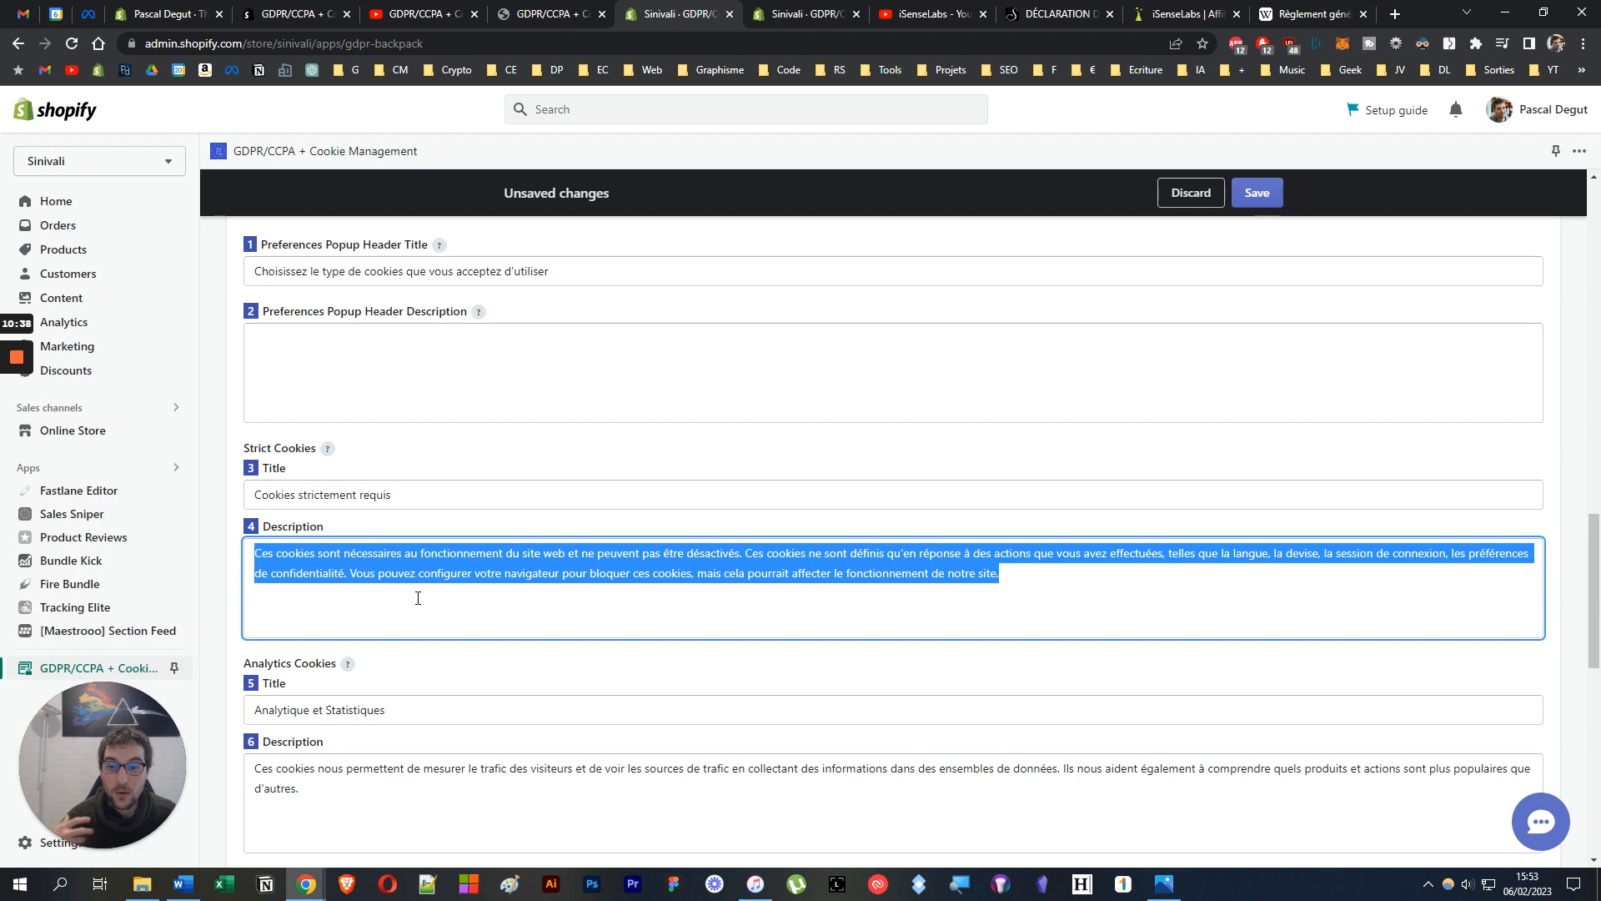
{"action": "scroll", "coordinate": [417, 597], "scroll_direction": "down", "scroll_amount": 2}
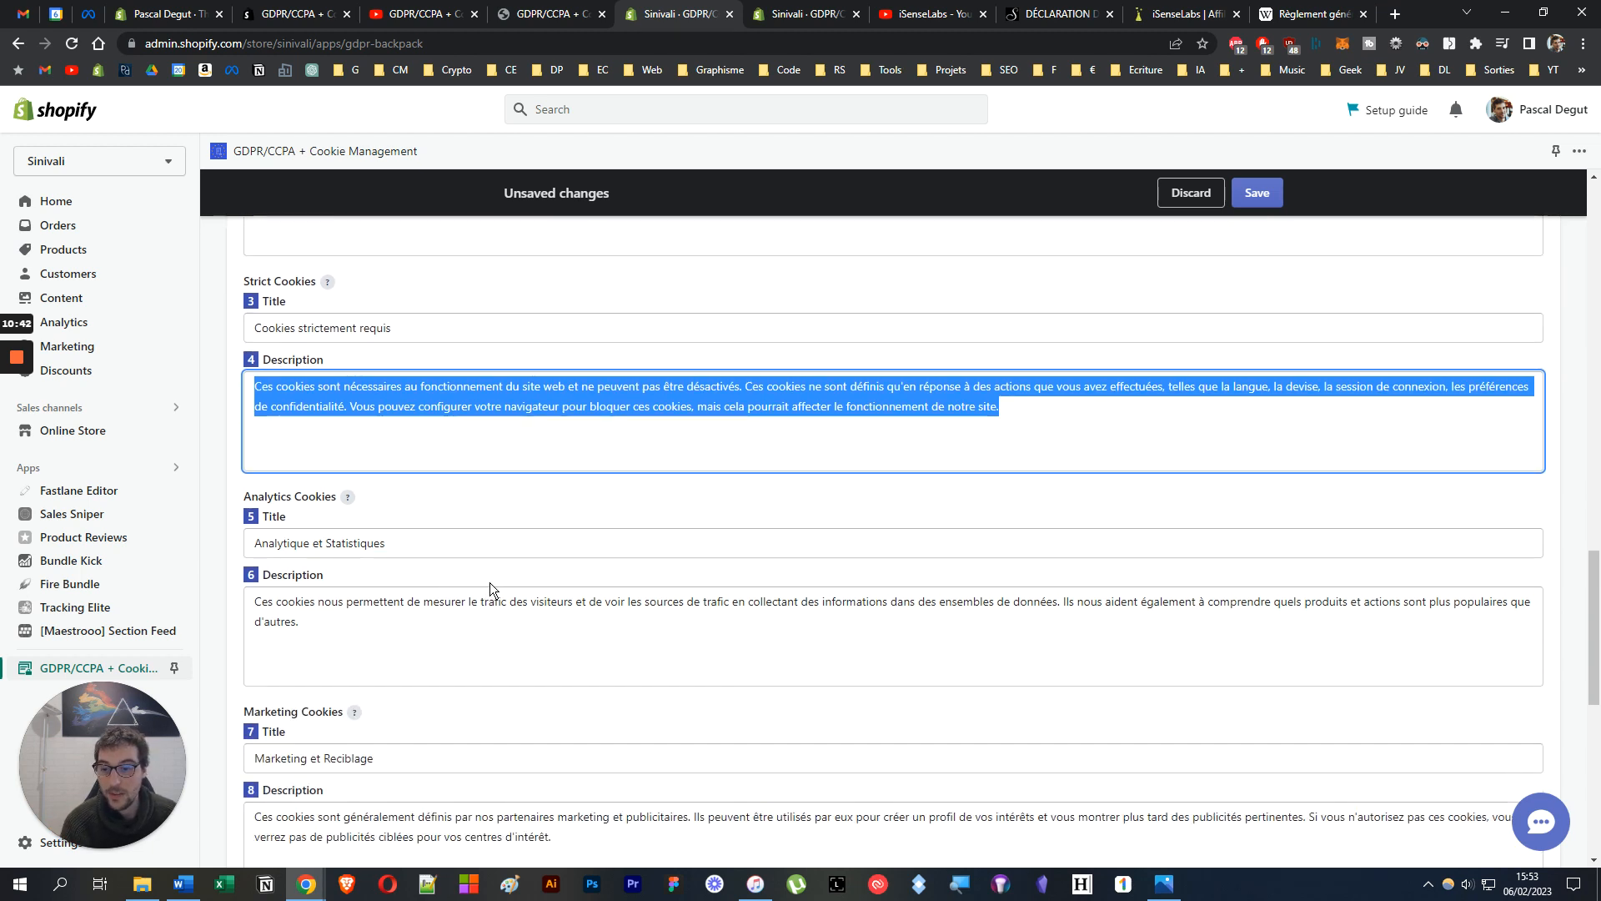
{"action": "left_click", "coordinate": [935, 425]}
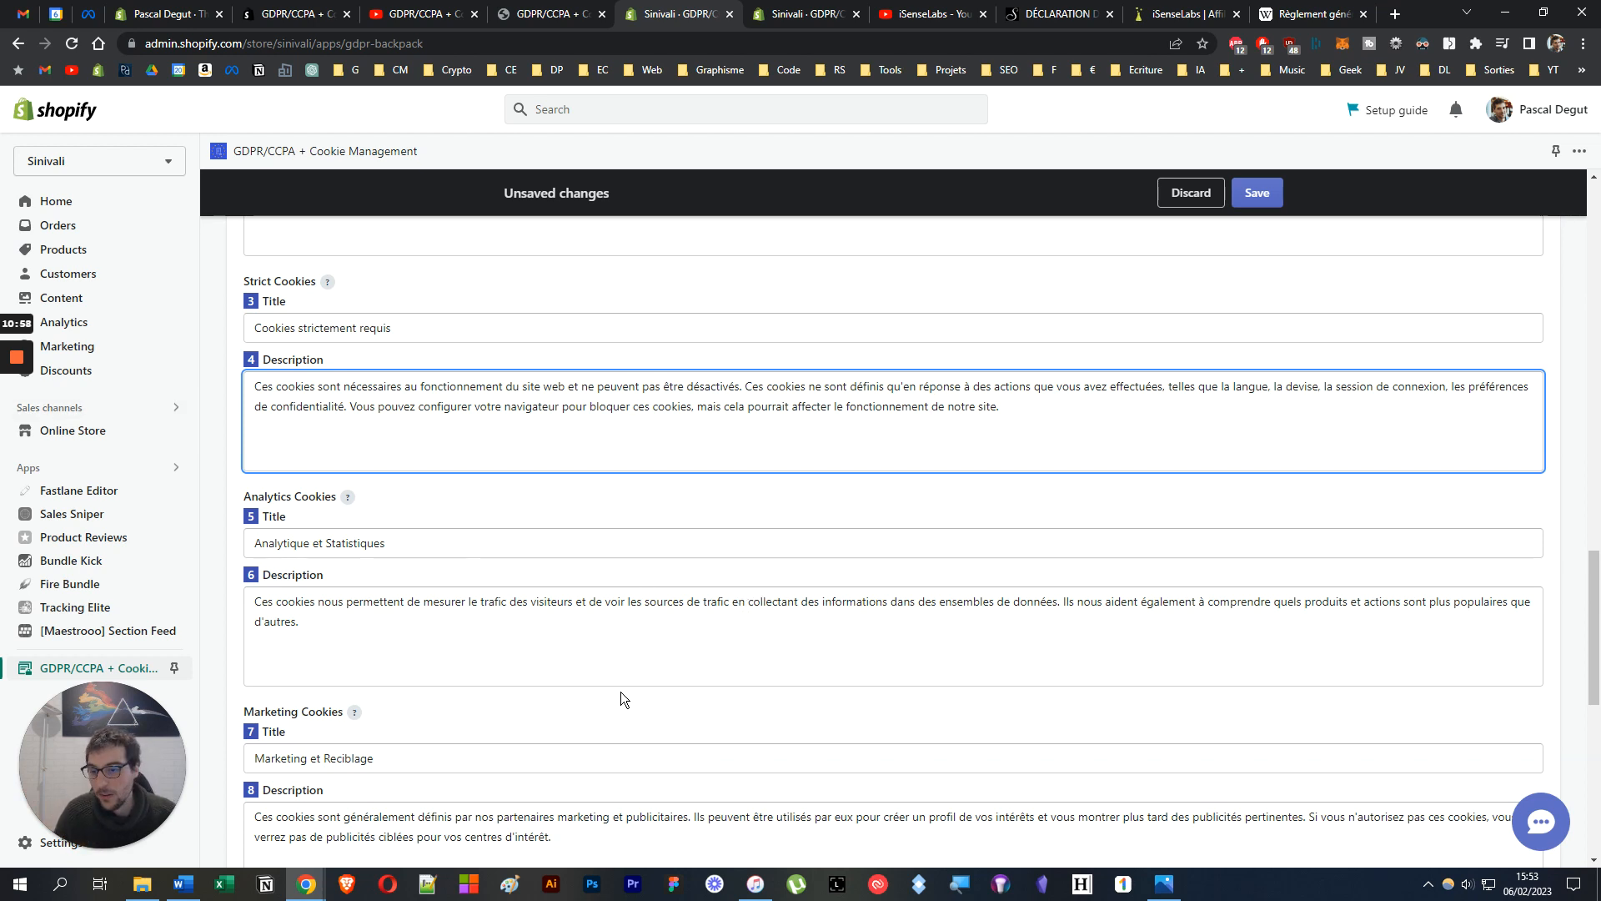
Read the Analytics Cookies and Marketing Cookies descriptions of the preferences popup.
{"action": "scroll", "coordinate": [555, 608], "scroll_direction": "down", "scroll_amount": 2}
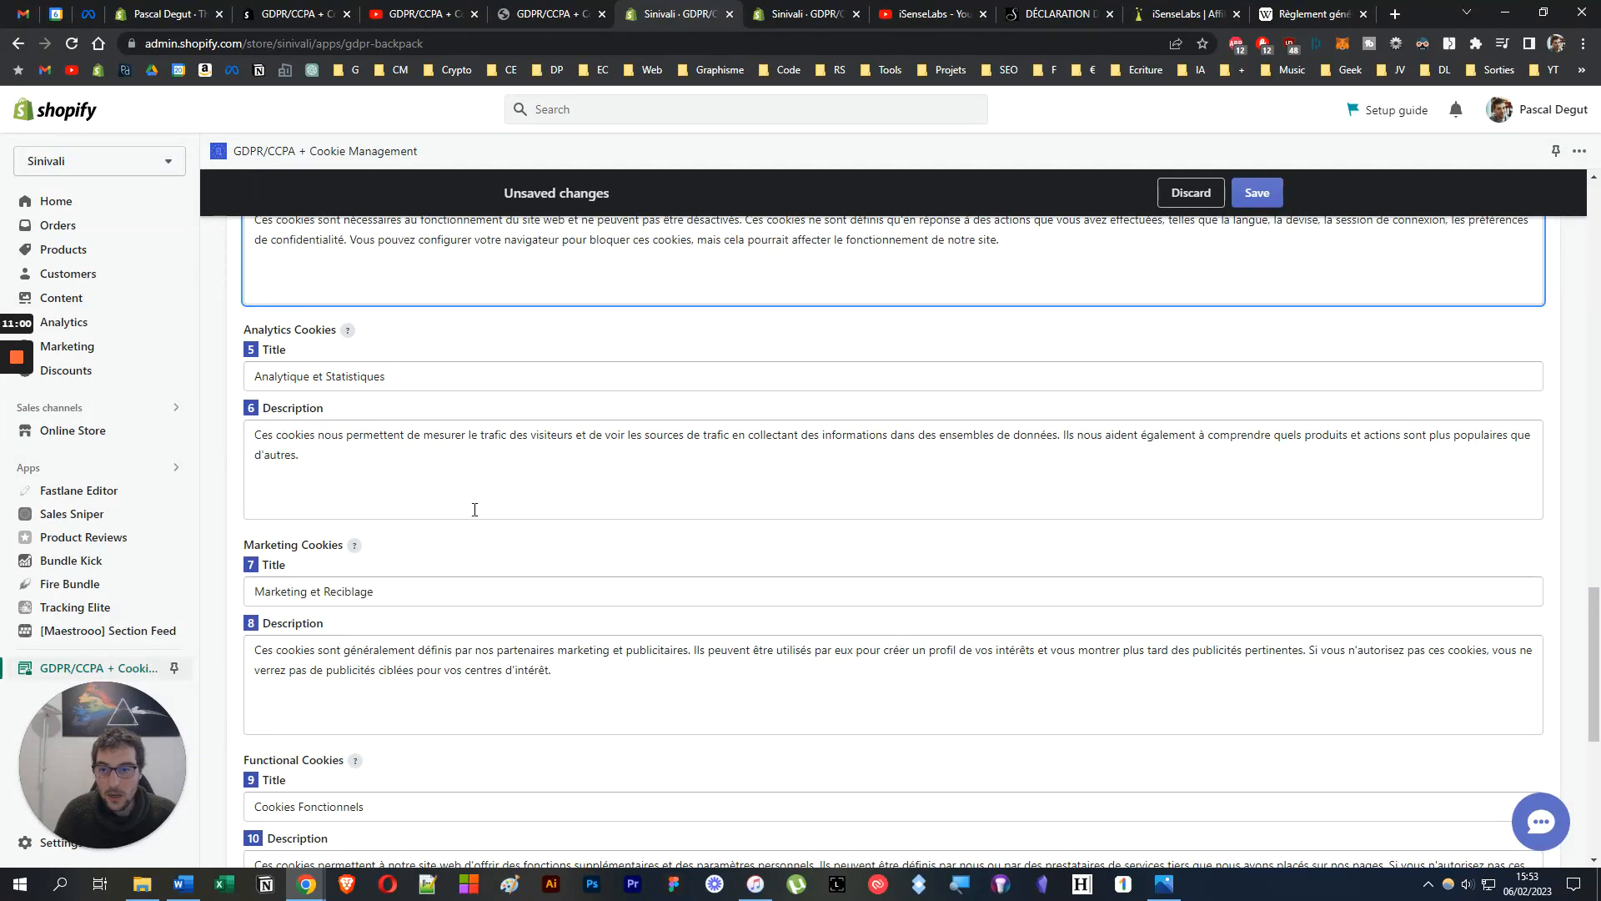
{"action": "left_click", "coordinate": [474, 510]}
{"action": "key", "text": "ctrl+a"}
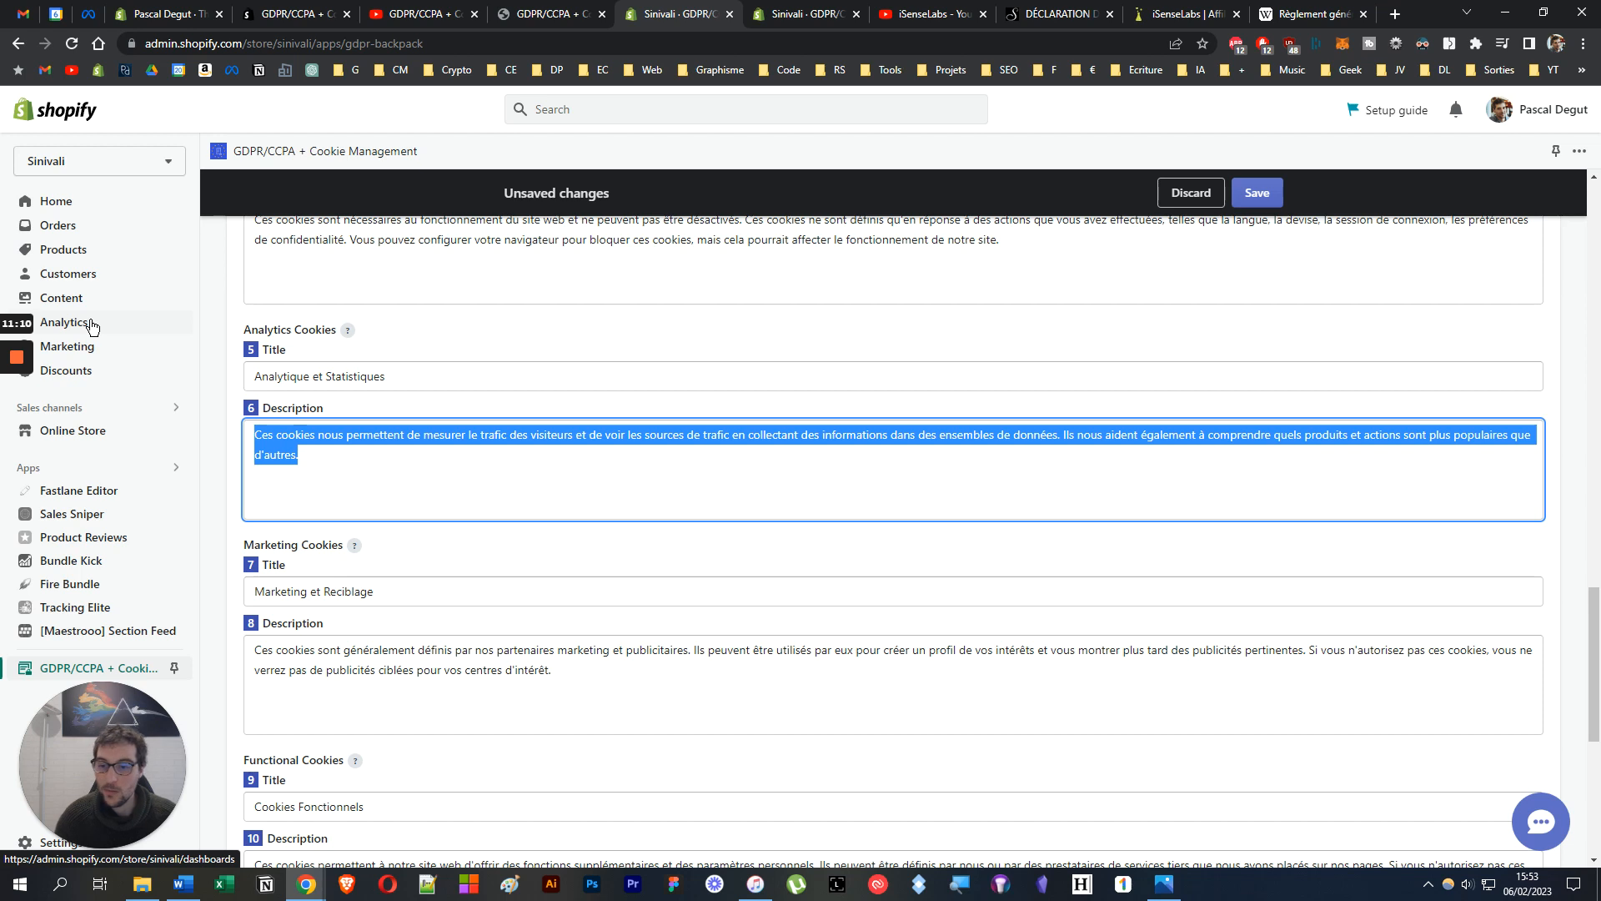
{"action": "left_click", "coordinate": [633, 711]}
{"action": "key", "text": "ctrl+a"}
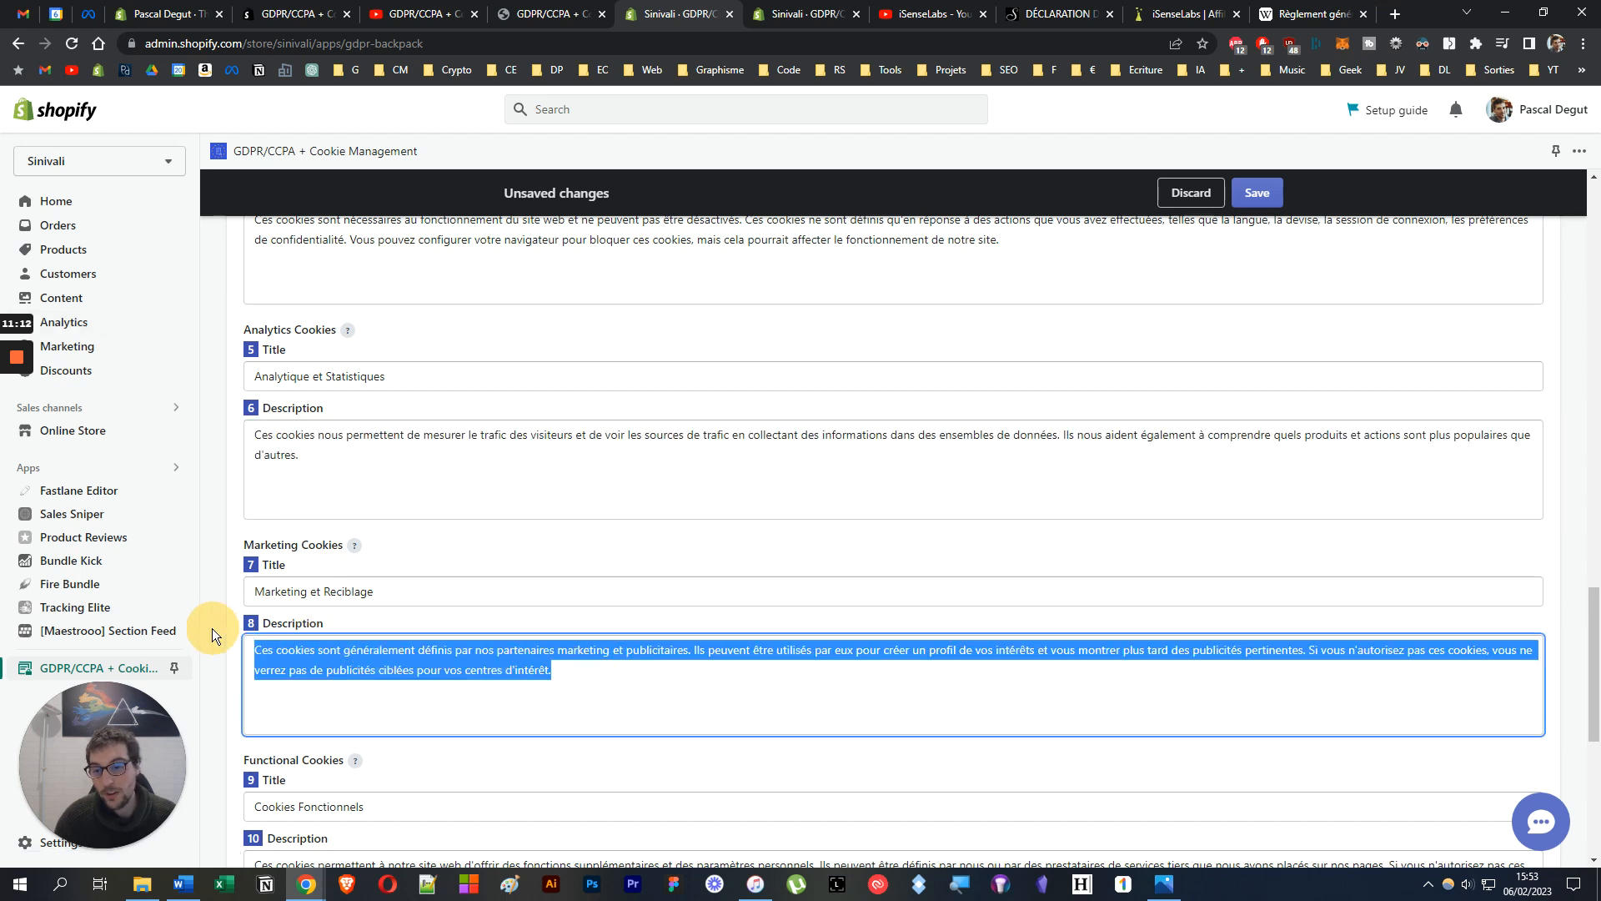
{"action": "left_click", "coordinate": [503, 727]}
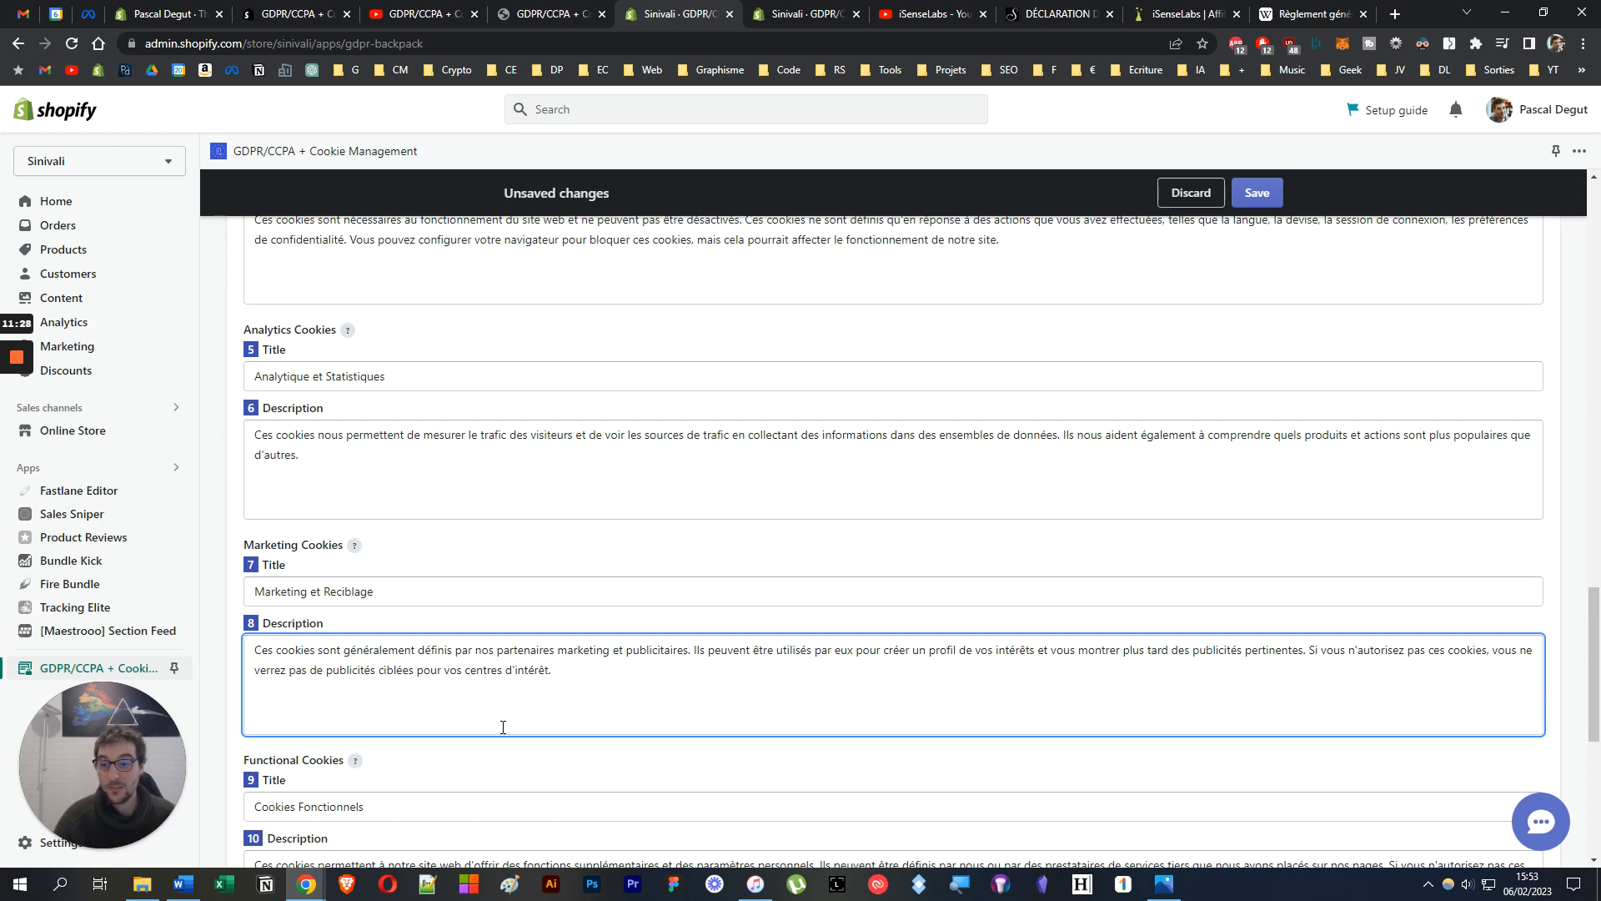
Reread the Marketing Cookies description and check the Functional Cookies description.
{"action": "scroll", "coordinate": [503, 726], "scroll_direction": "down", "scroll_amount": 2}
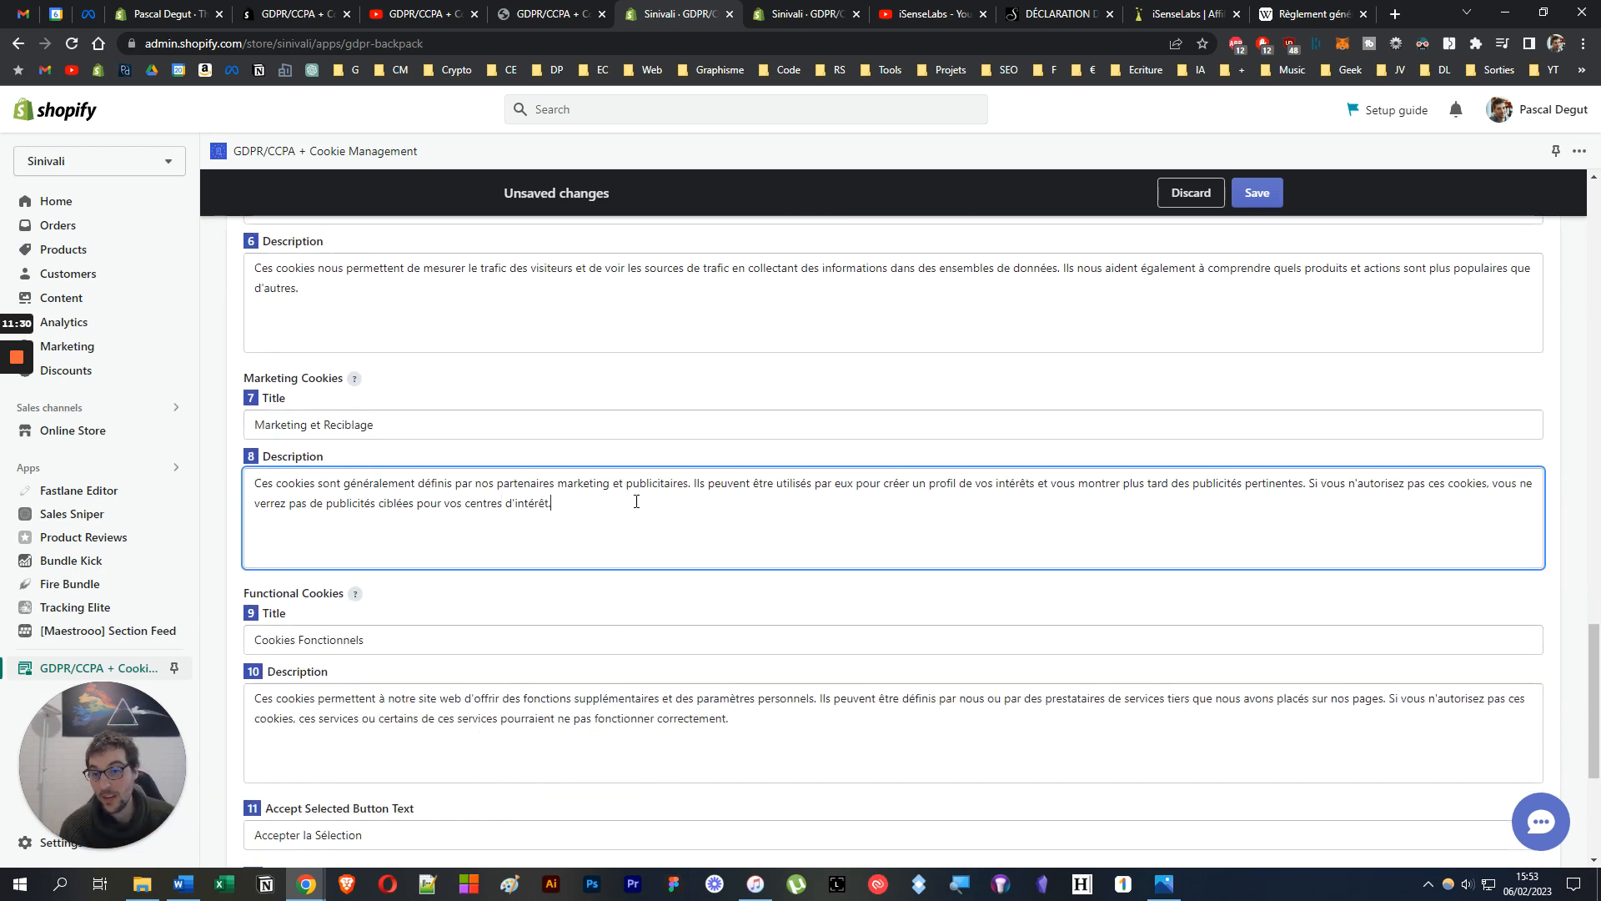
{"action": "left_click_drag", "start_coordinate": [554, 504], "coordinate": [282, 462]}
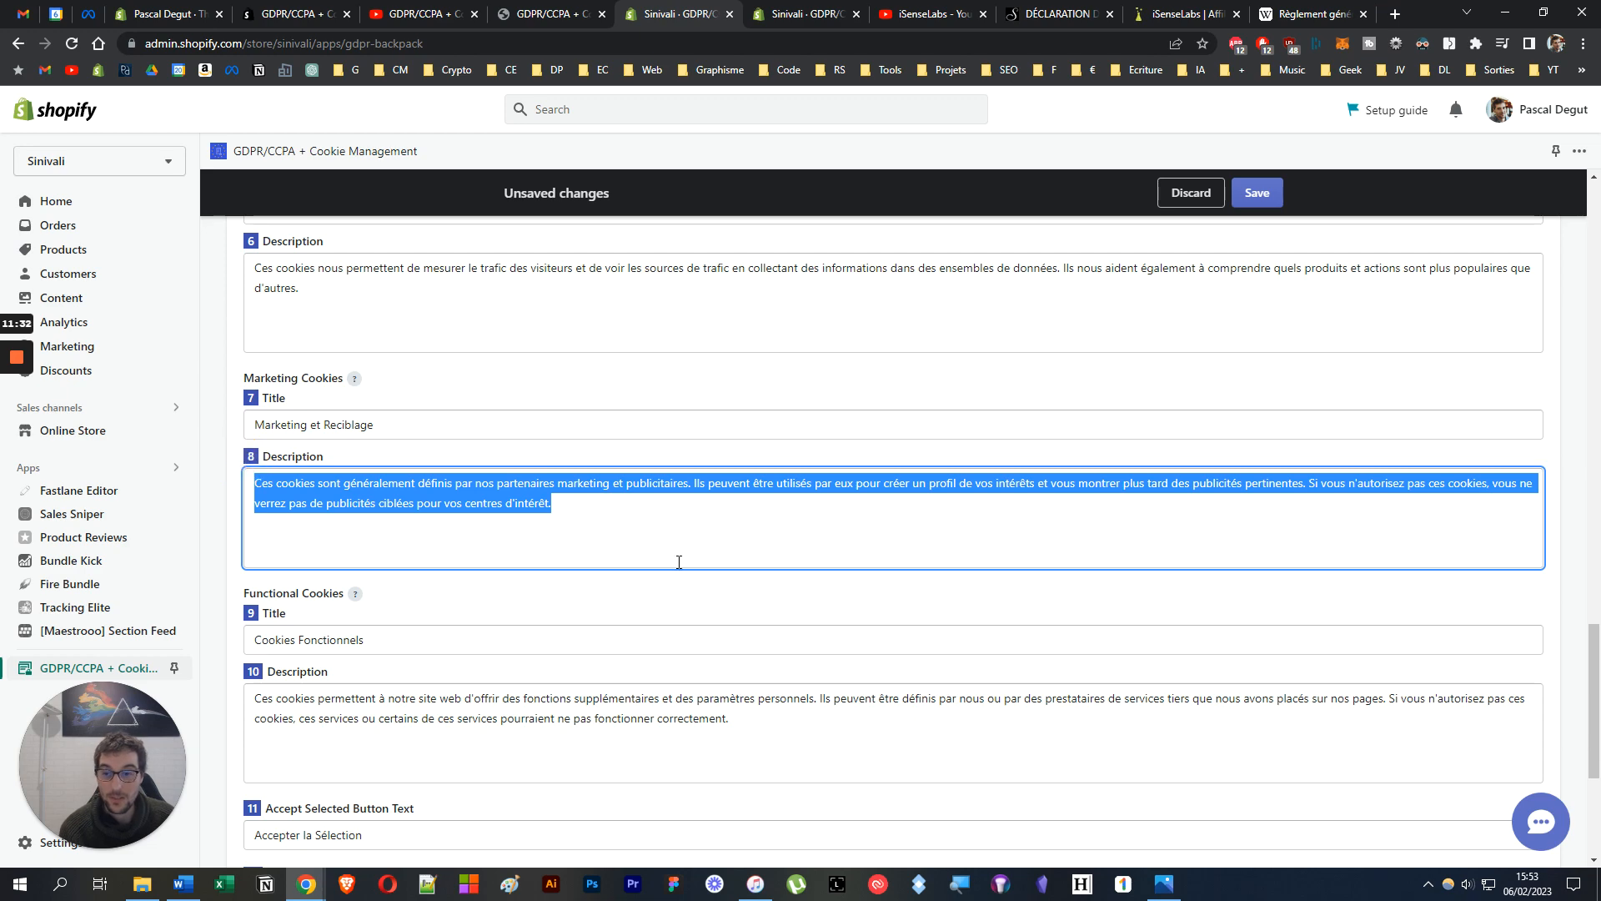
{"action": "left_click", "coordinate": [389, 517]}
{"action": "scroll", "coordinate": [388, 517], "scroll_direction": "down", "scroll_amount": 3}
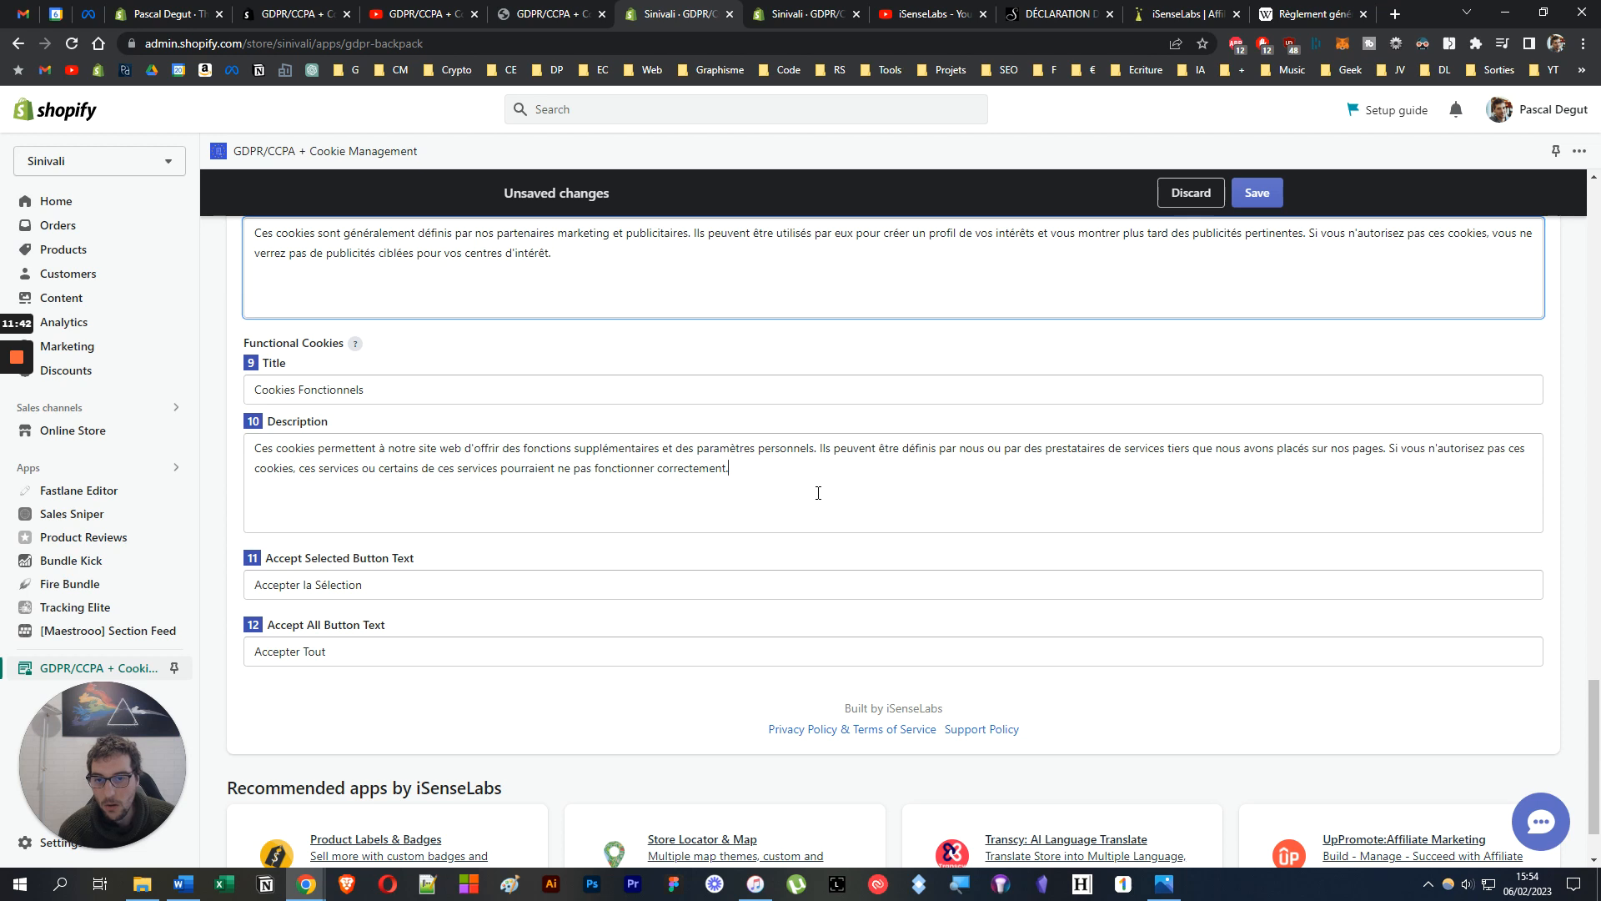
{"action": "left_click_drag", "start_coordinate": [818, 493], "coordinate": [250, 443]}
{"action": "left_click", "coordinate": [415, 513]}
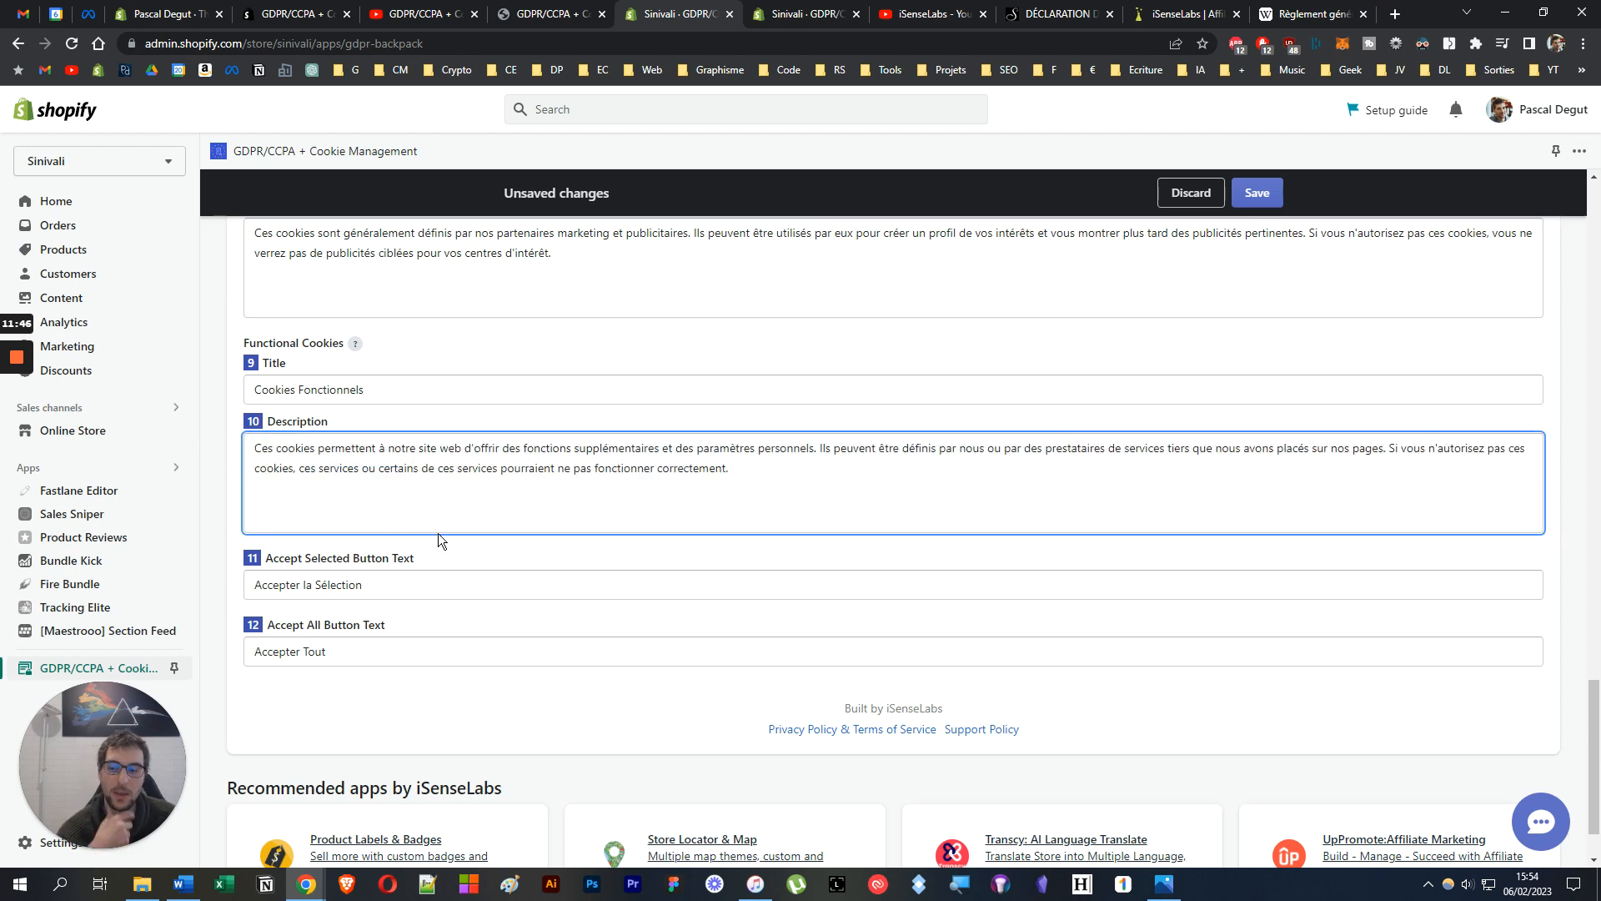
{"action": "scroll", "coordinate": [426, 551], "scroll_direction": "down", "scroll_amount": 1}
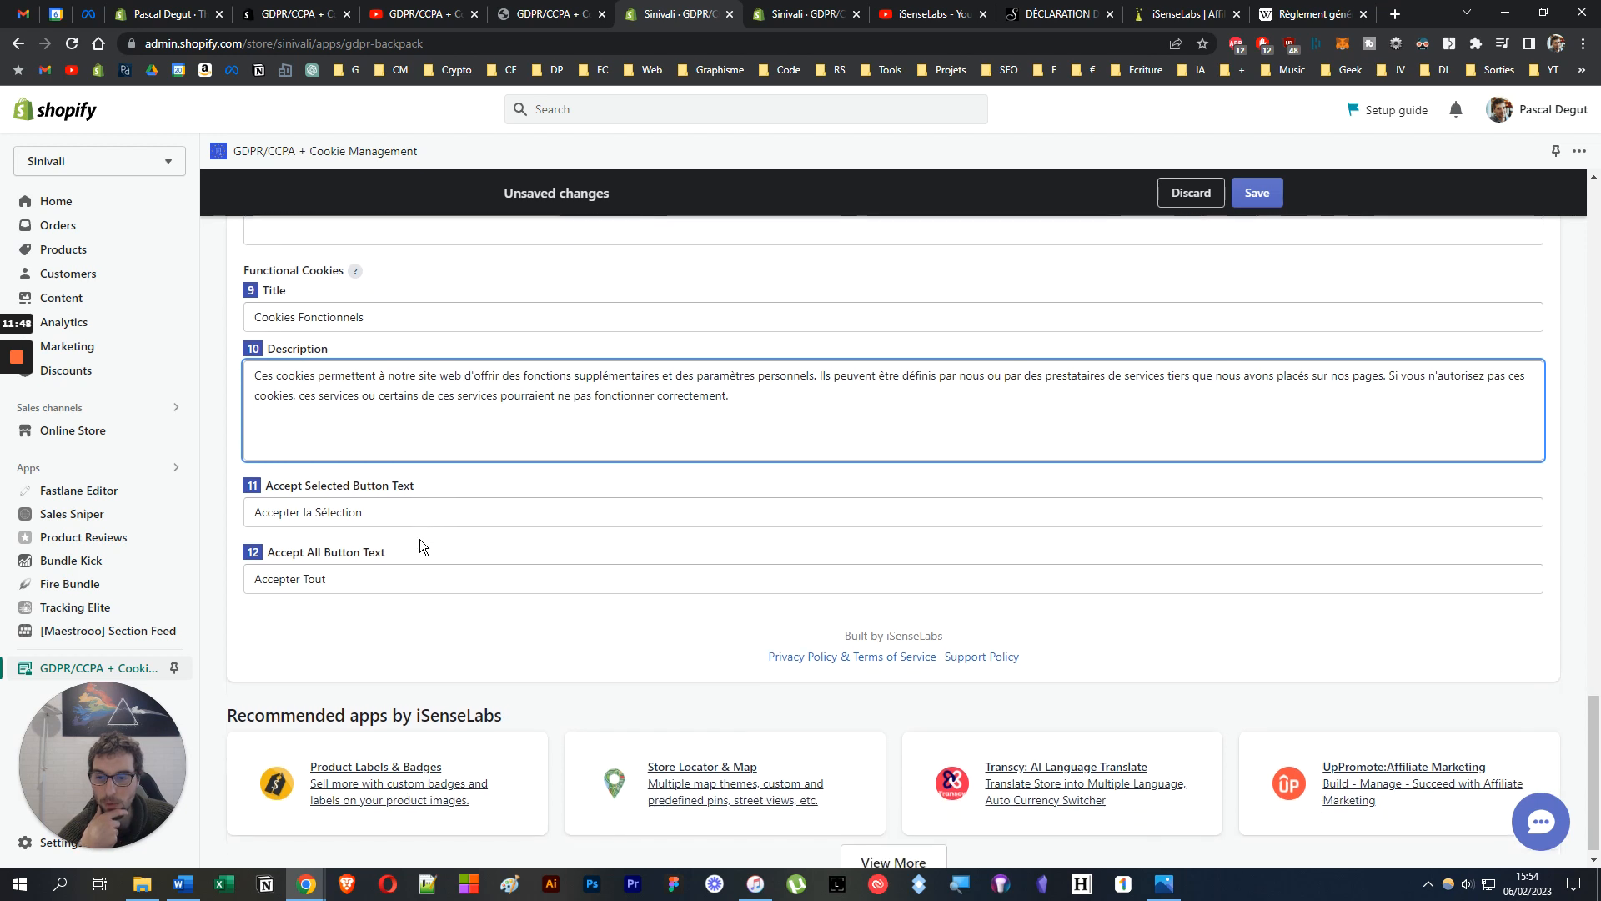
Change the popup's button texts to "Accepter la sélection" and "Accepter tout" with lowercase second words, and save the changes.
{"action": "left_click", "coordinate": [319, 498]}
{"action": "key", "text": "BackSpace"}
{"action": "type", "text": "s"}
{"action": "left_click", "coordinate": [307, 568]}
{"action": "key", "text": "BackSpace"}
{"action": "type", "text": "t"}
{"action": "left_click", "coordinate": [1255, 192]}
Open the Cookie Bar Behavior settings and examine the cookie bar's initial state options alongside the preferences popup preview.
{"action": "scroll", "coordinate": [1091, 478], "scroll_direction": "up", "scroll_amount": 20}
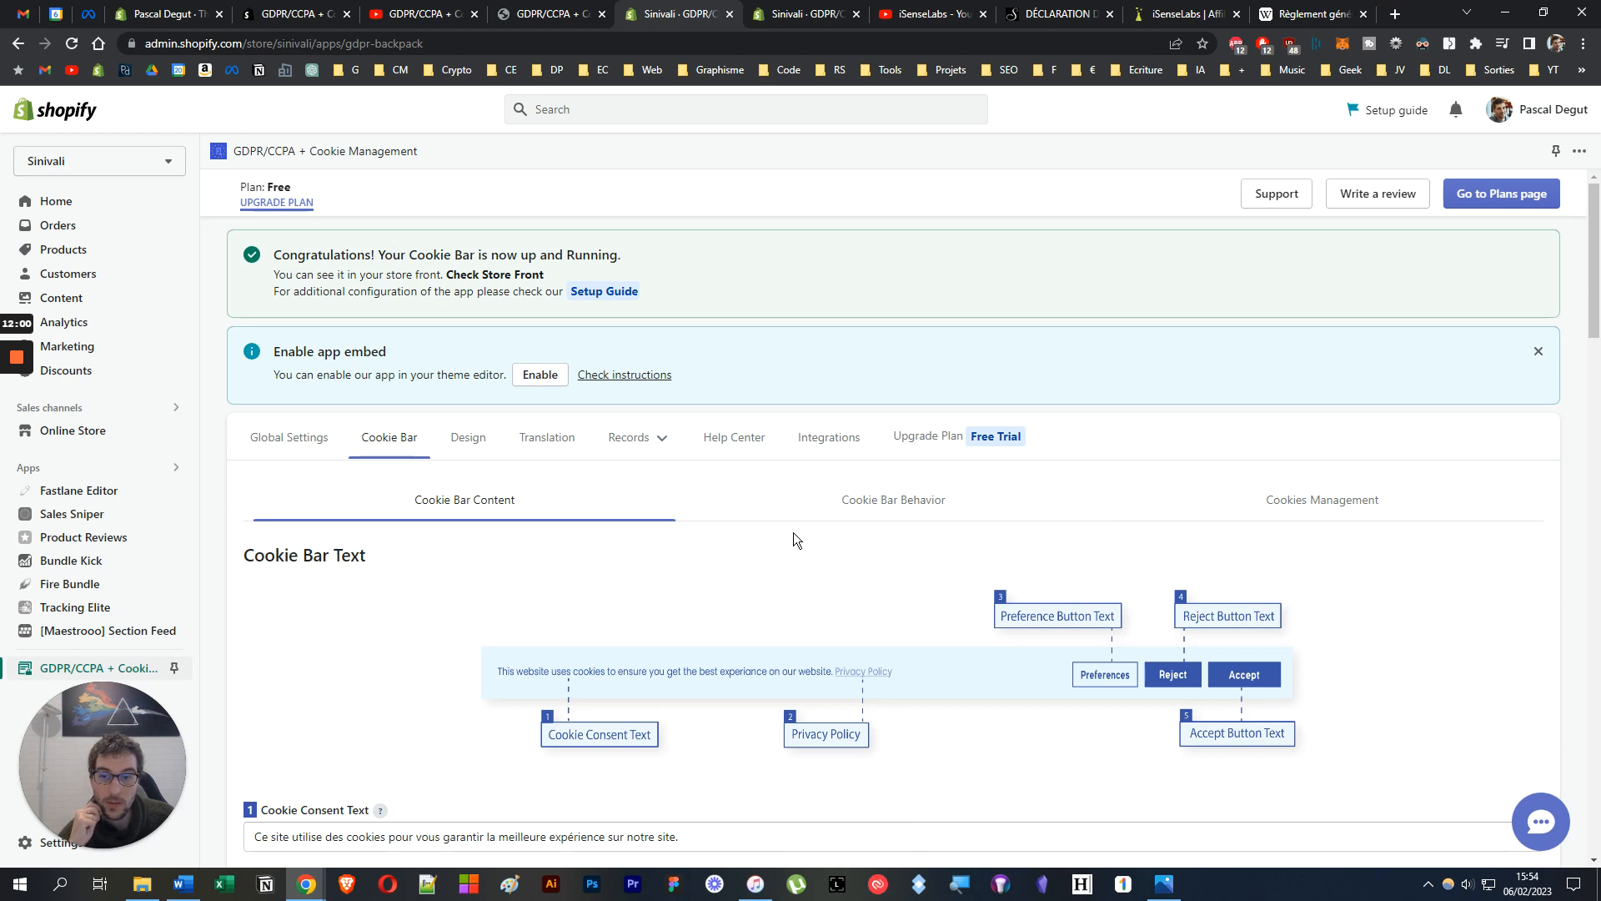
{"action": "left_click", "coordinate": [836, 513]}
{"action": "scroll", "coordinate": [805, 494], "scroll_direction": "down", "scroll_amount": 2}
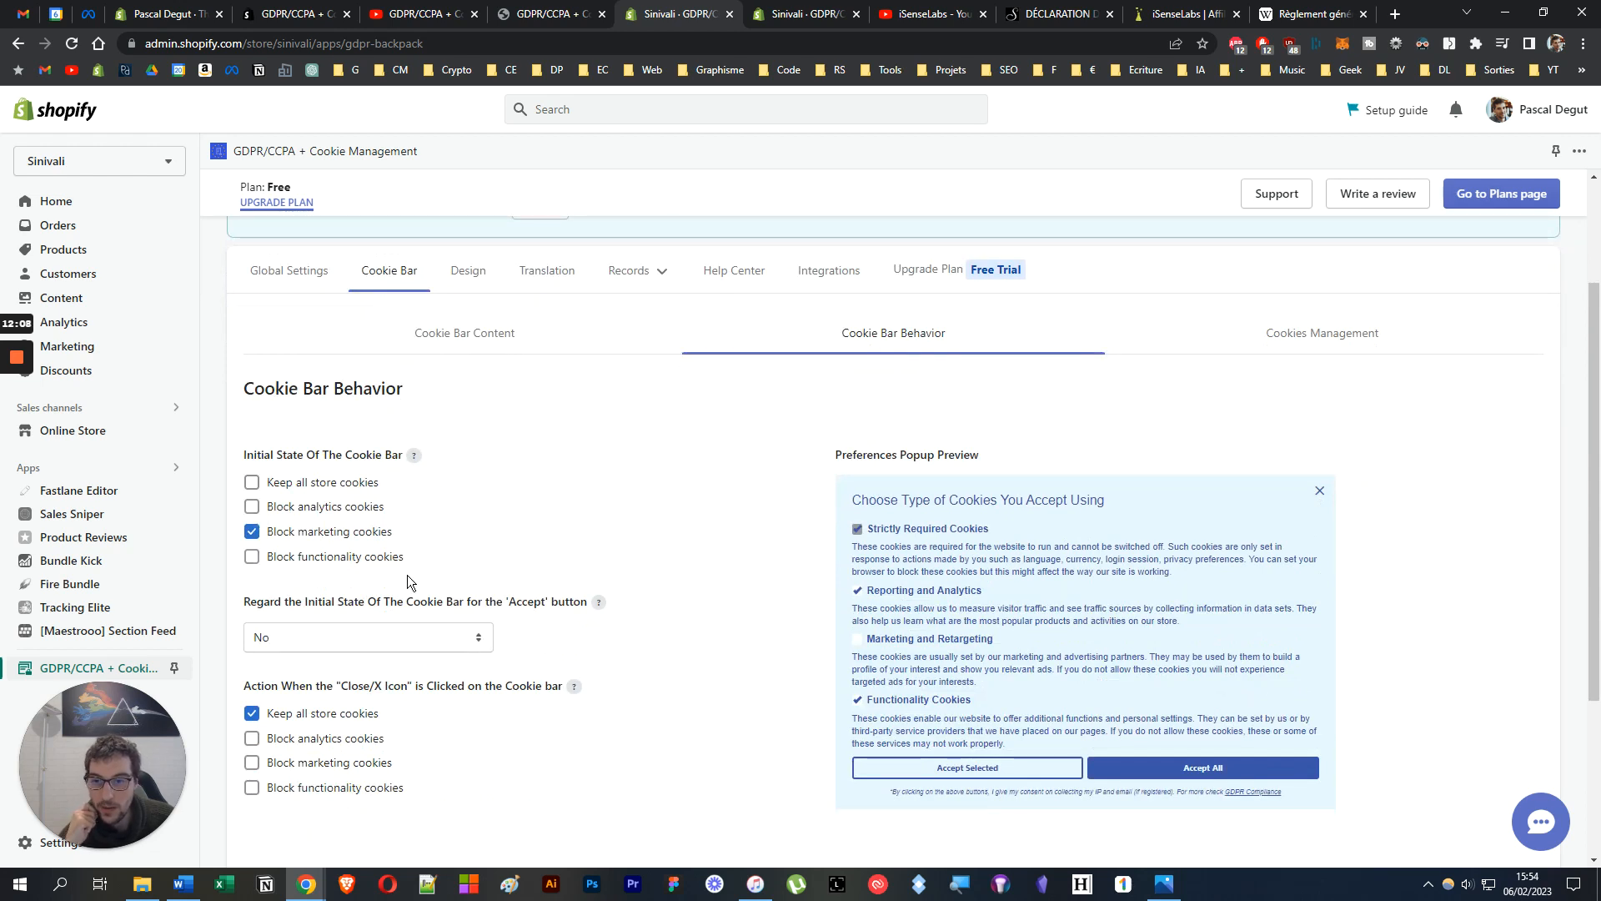
{"action": "scroll", "coordinate": [617, 547], "scroll_direction": "down", "scroll_amount": 2}
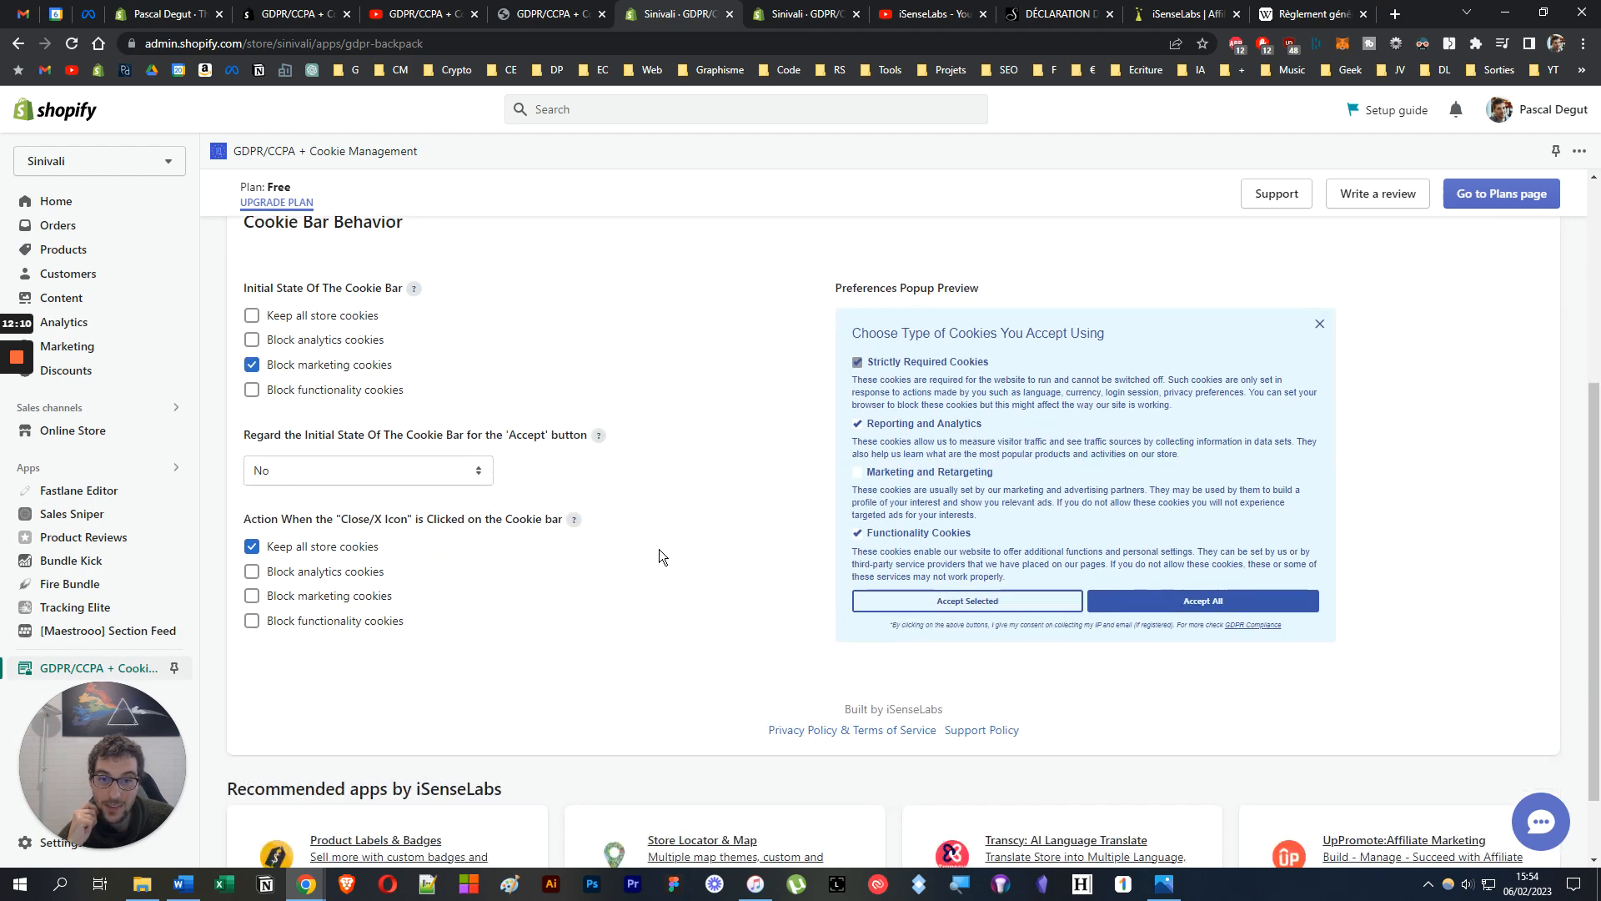
{"action": "scroll", "coordinate": [681, 542], "scroll_direction": "up", "scroll_amount": 1}
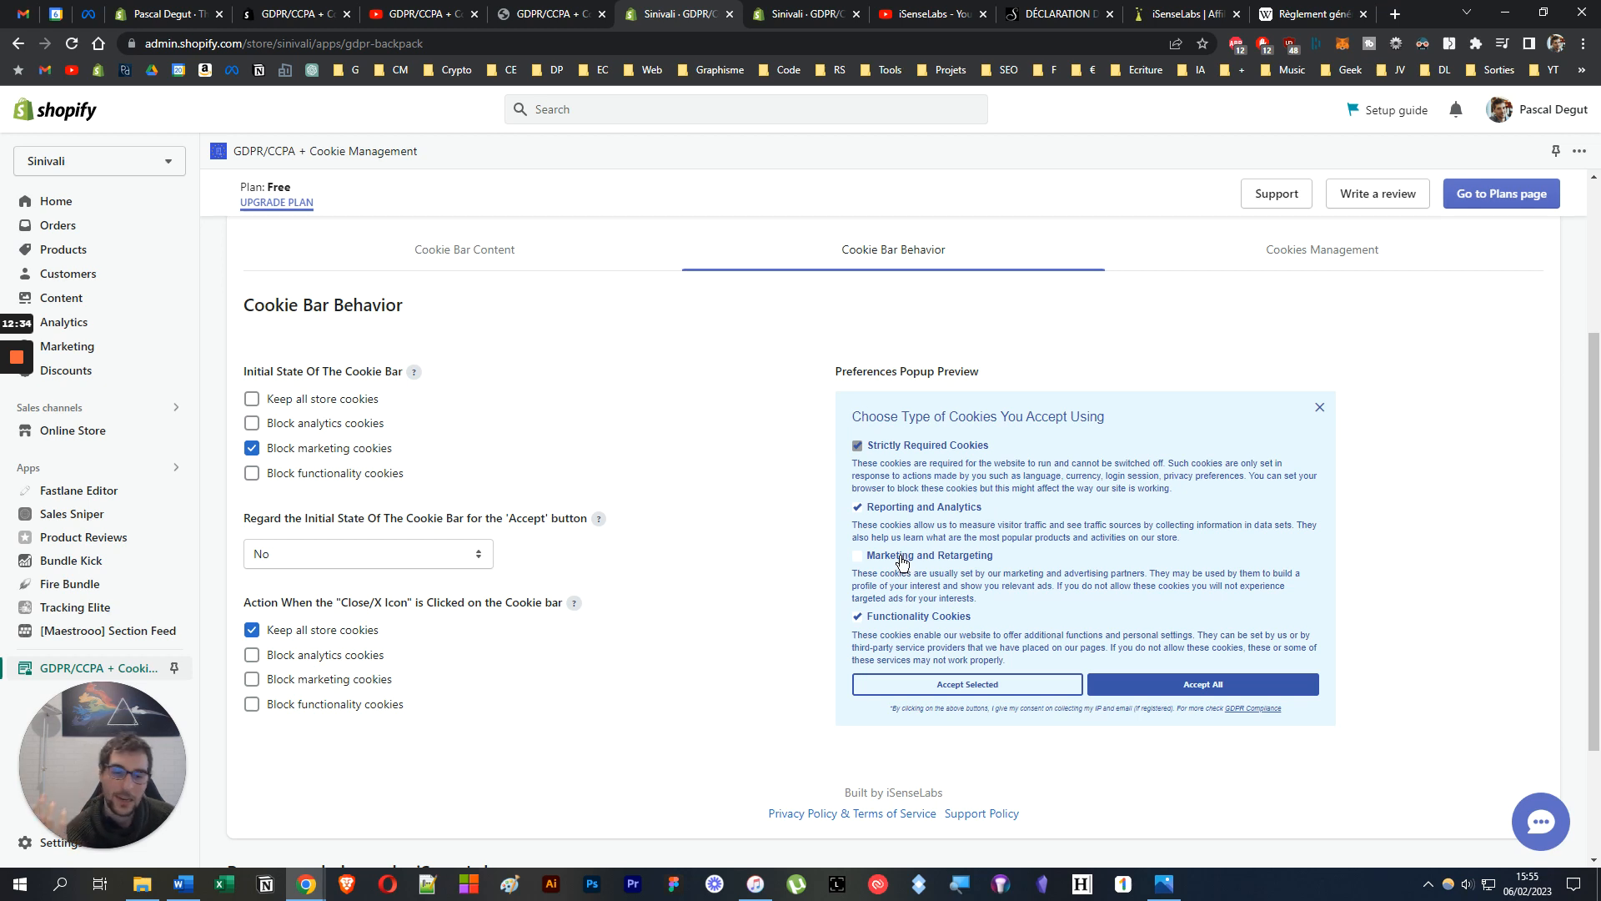
{"action": "left_click", "coordinate": [857, 558]}
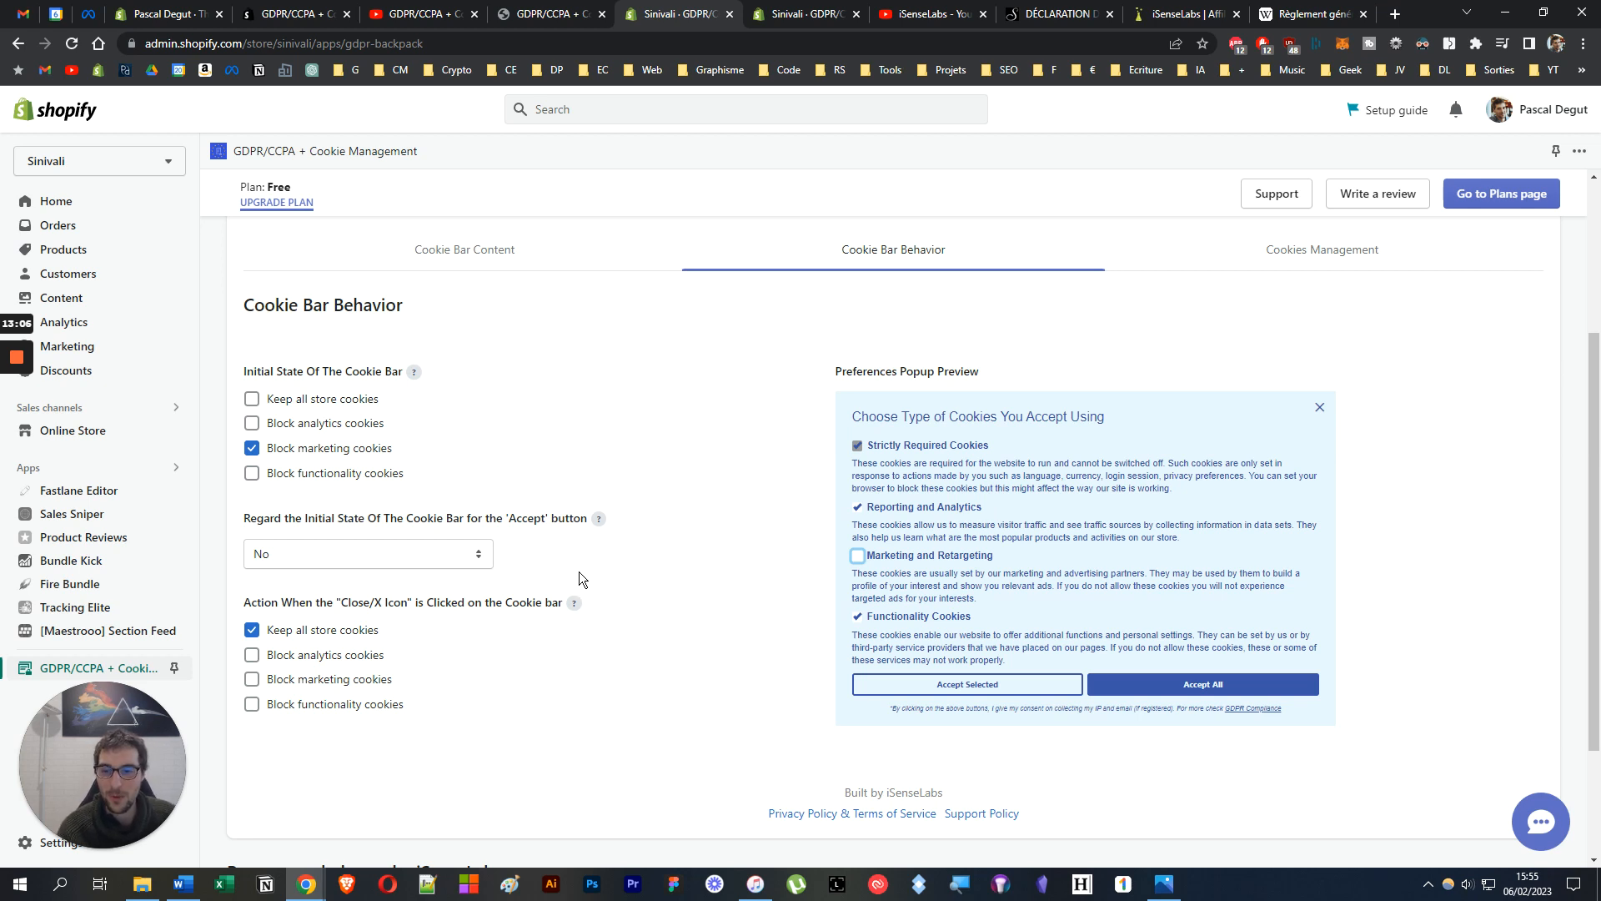
Check the options for regarding the initial state on the Accept button and the action on closing the cookie bar.
{"action": "scroll", "coordinate": [620, 537], "scroll_direction": "down", "scroll_amount": 1}
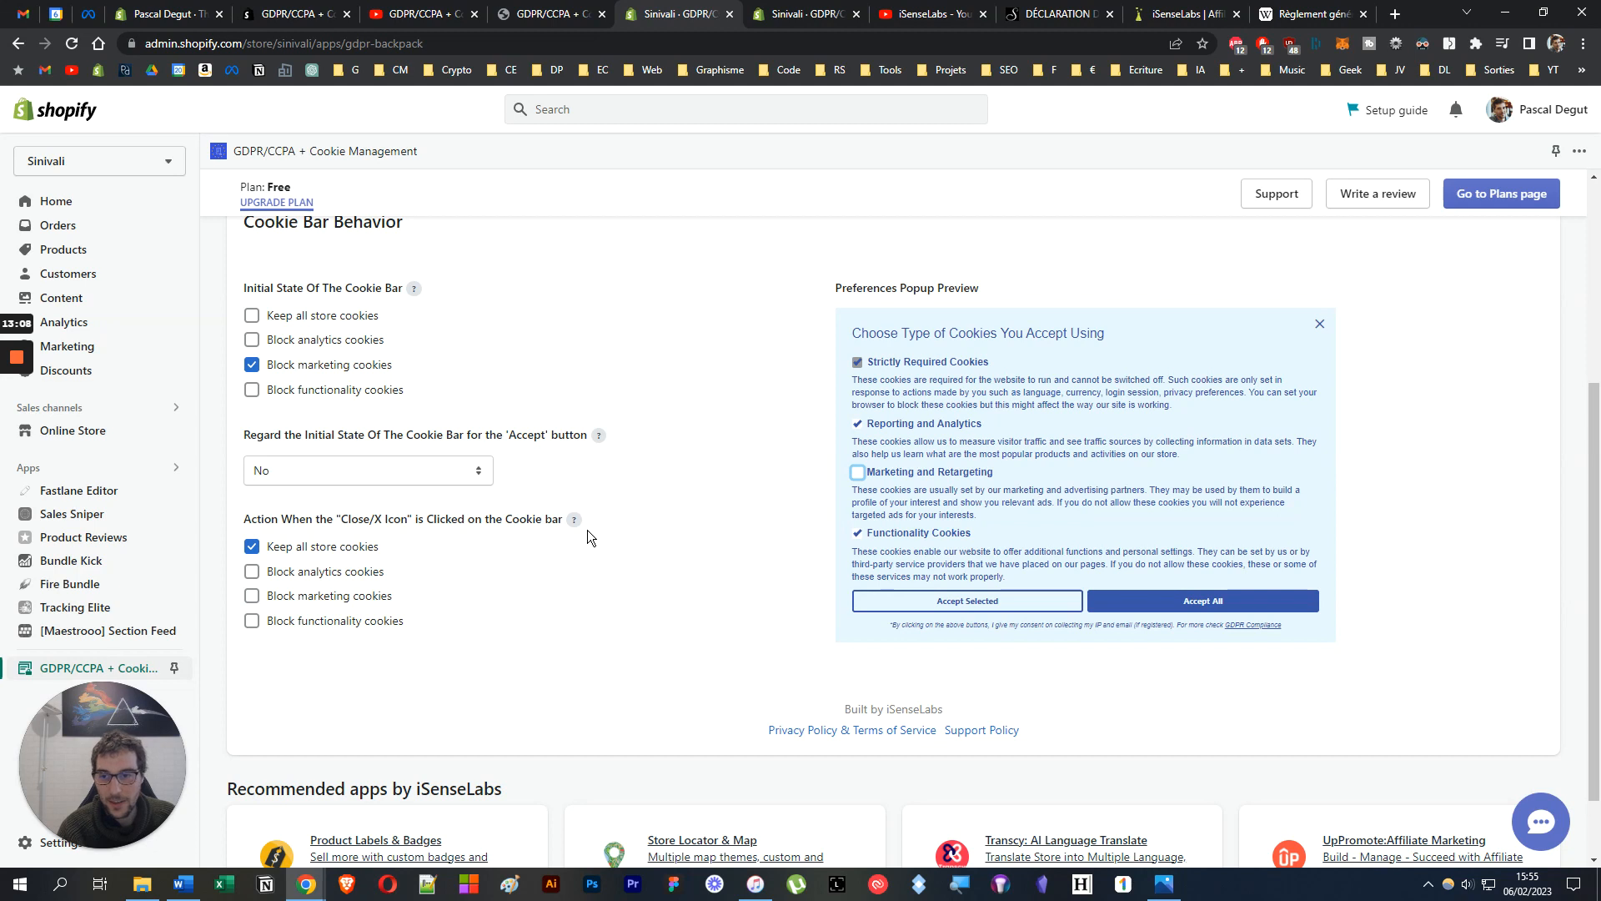
{"action": "left_click", "coordinate": [329, 472]}
{"action": "left_click", "coordinate": [329, 473]}
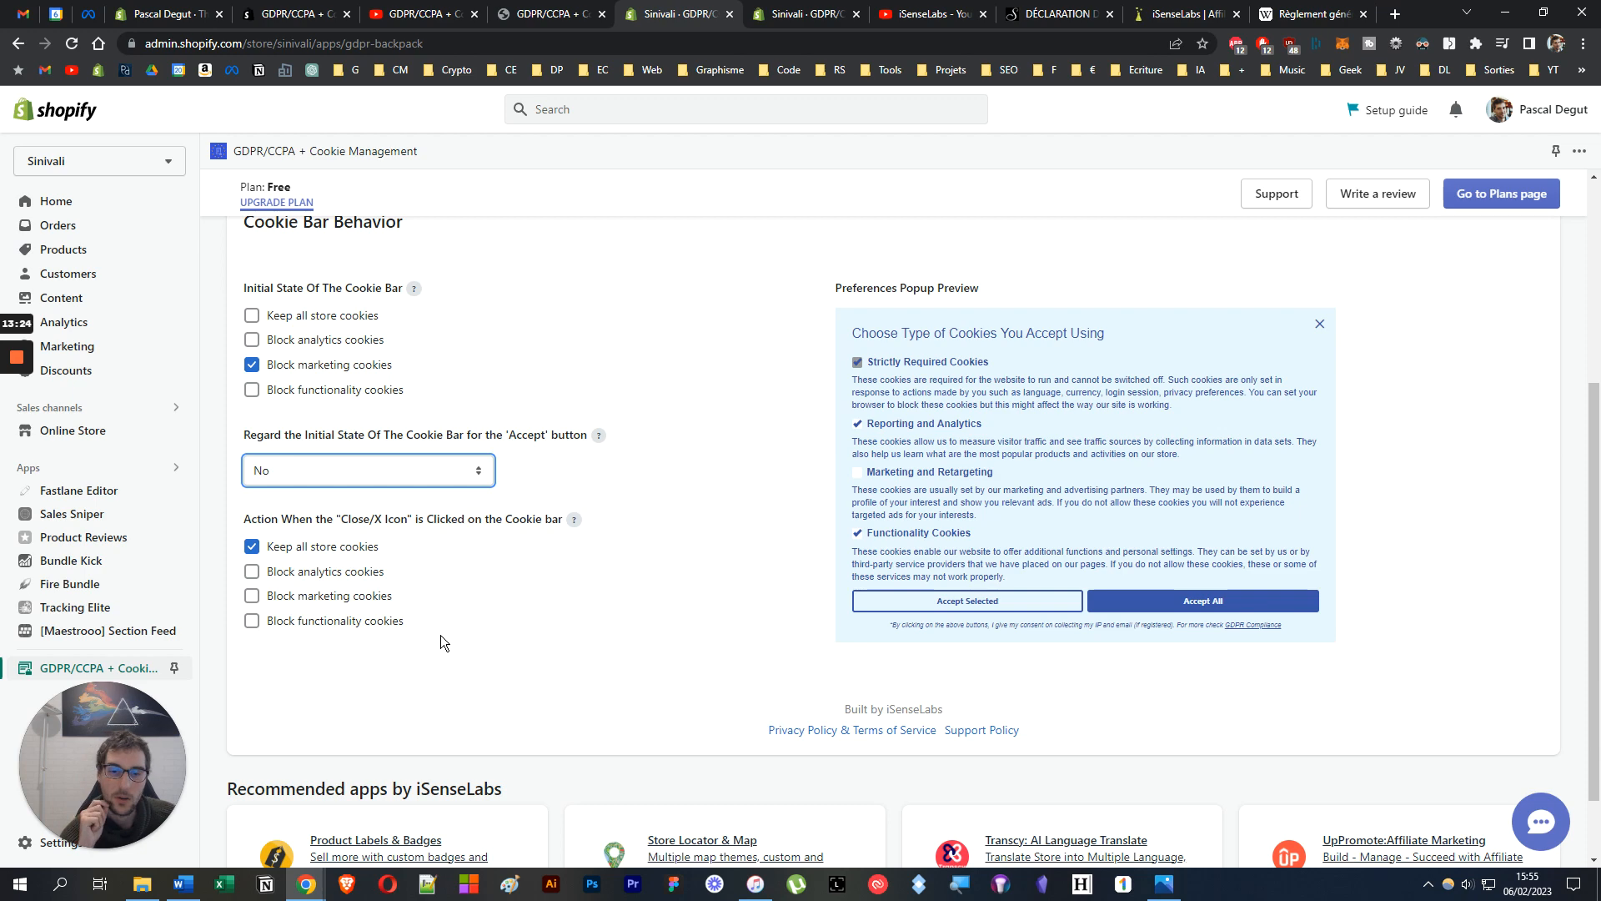
{"action": "scroll", "coordinate": [440, 634], "scroll_direction": "down", "scroll_amount": 1}
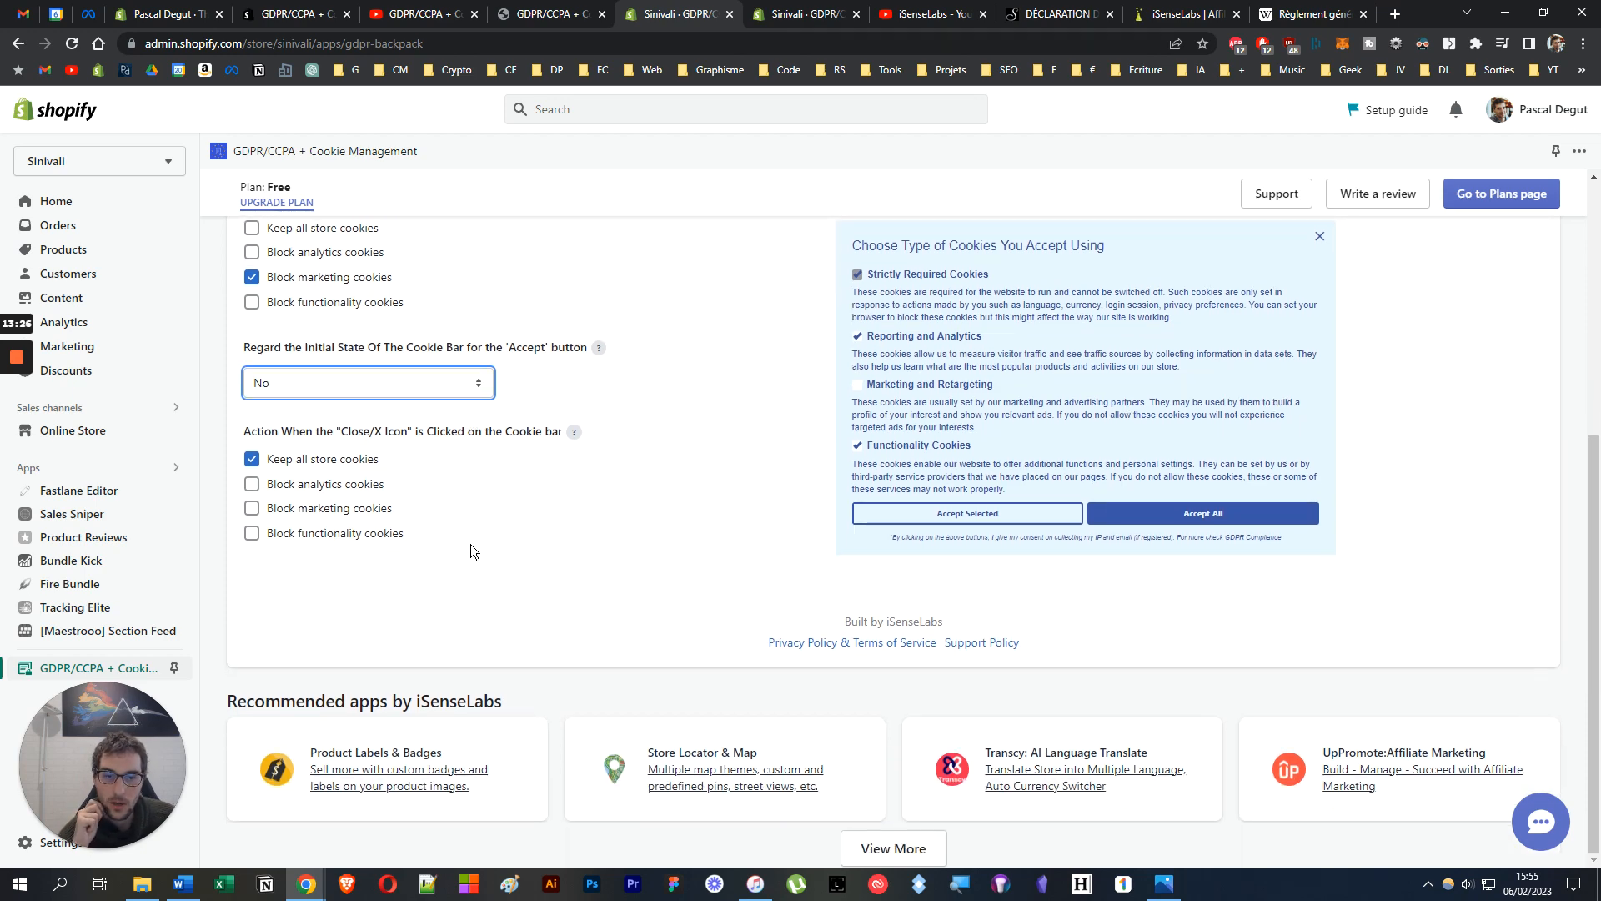
Open the Cookies Management settings and examine the cookies listed under each cookie category.
{"action": "scroll", "coordinate": [468, 544], "scroll_direction": "up", "scroll_amount": 5}
{"action": "left_click", "coordinate": [1321, 503]}
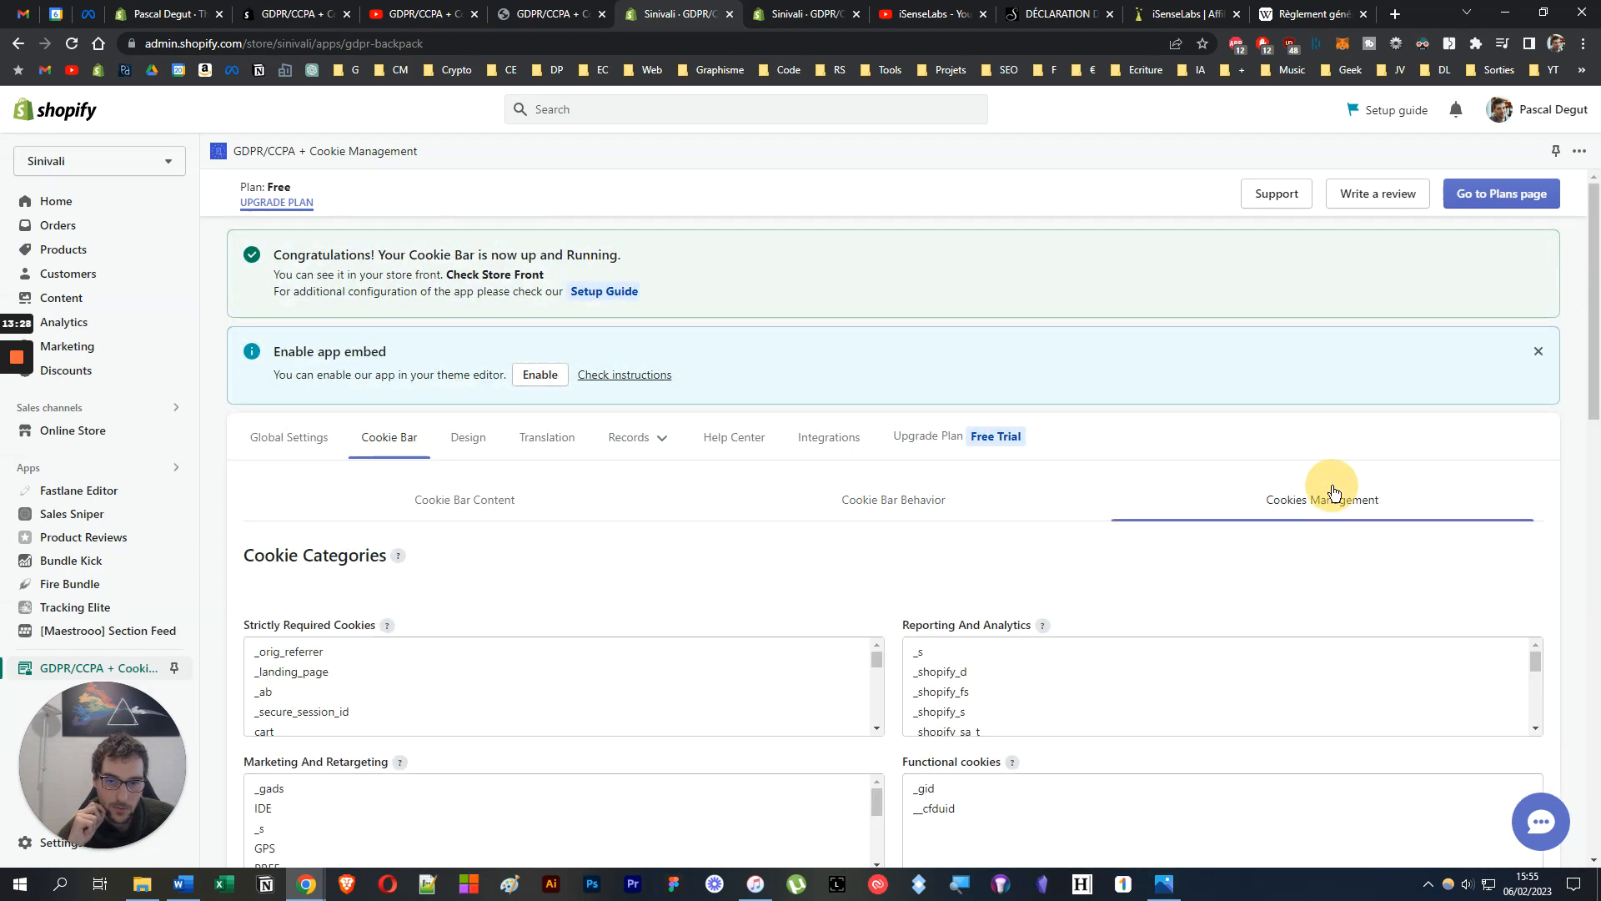
{"action": "scroll", "coordinate": [1095, 469], "scroll_direction": "down", "scroll_amount": 3}
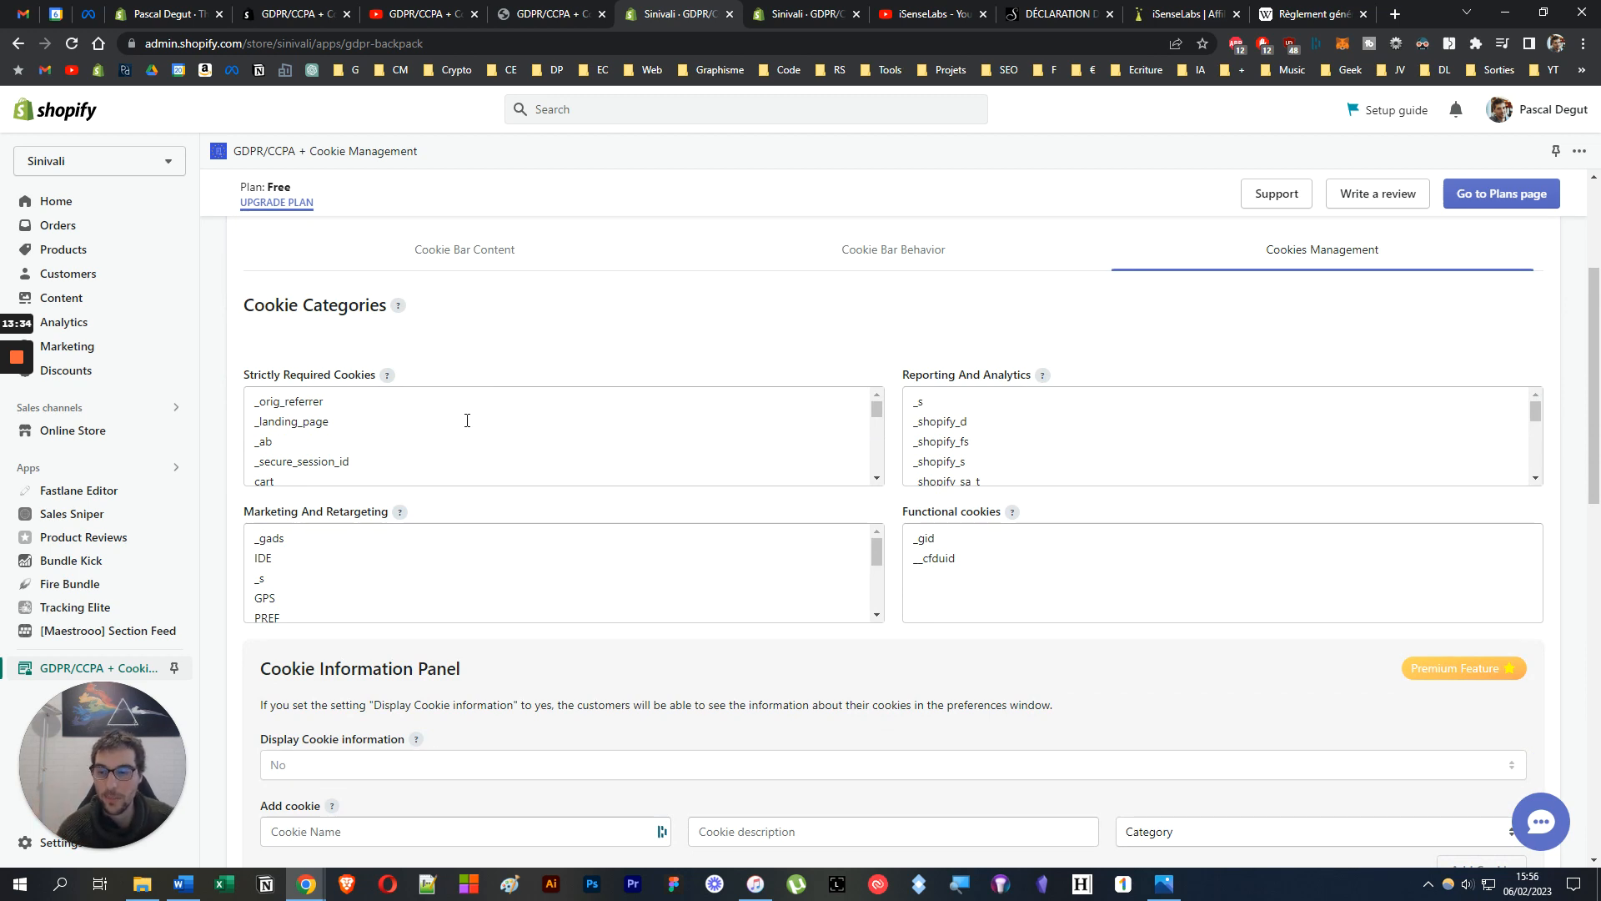
{"action": "scroll", "coordinate": [467, 420], "scroll_direction": "up", "scroll_amount": 2}
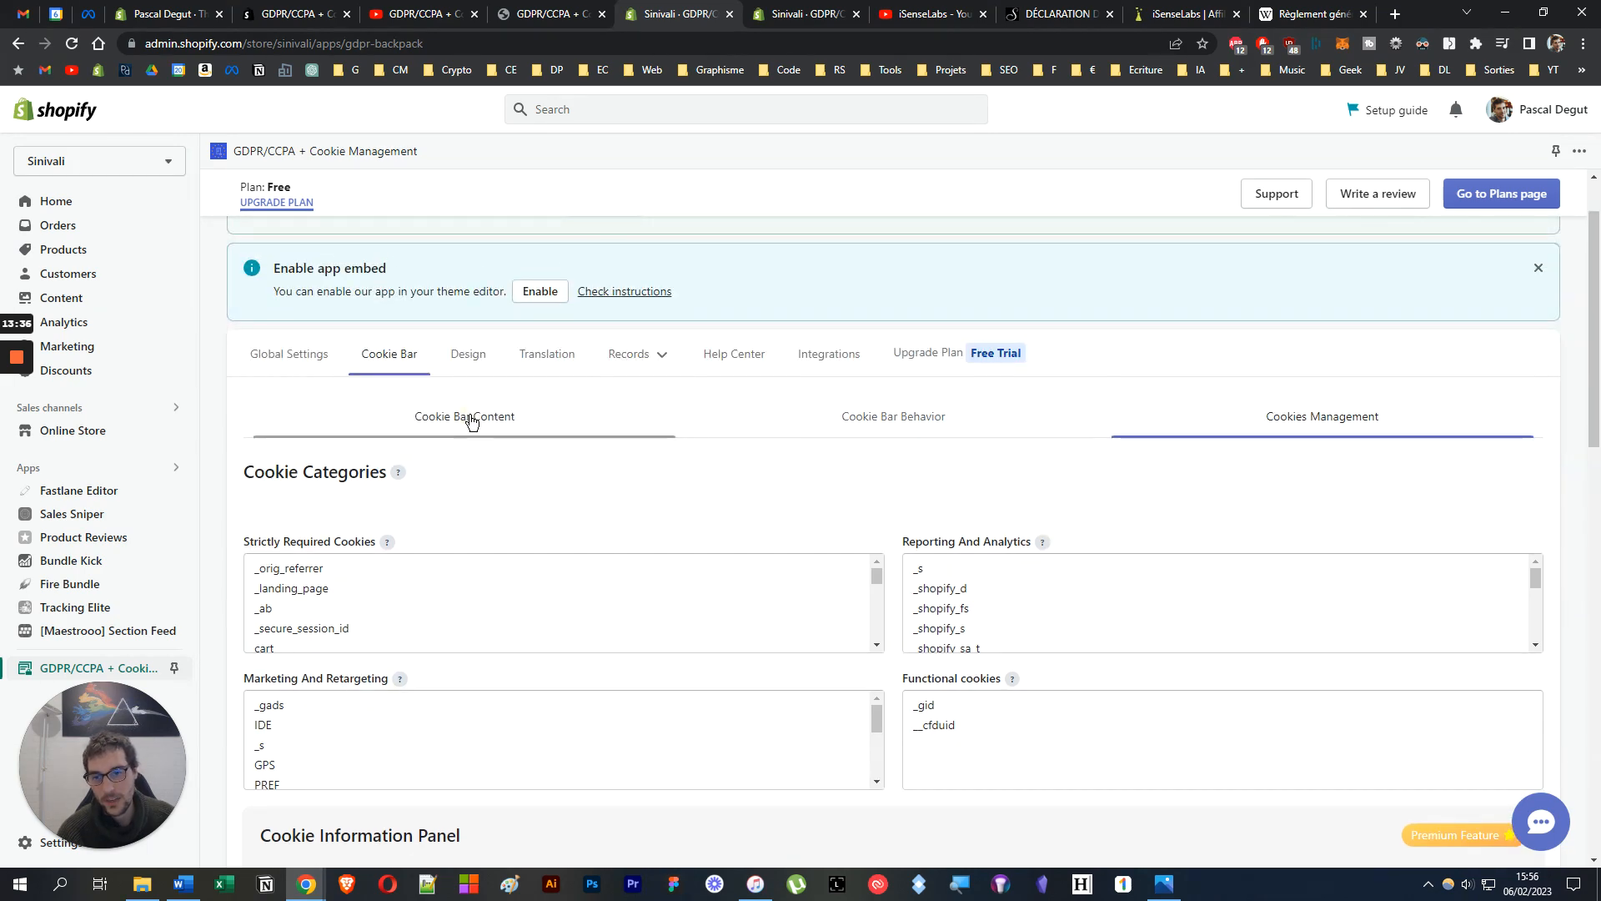
Go back to the Cookie Bar Content settings and compare the preferences popup's category texts with the cookie categories.
{"action": "left_click", "coordinate": [468, 418]}
{"action": "scroll", "coordinate": [602, 509], "scroll_direction": "down", "scroll_amount": 12}
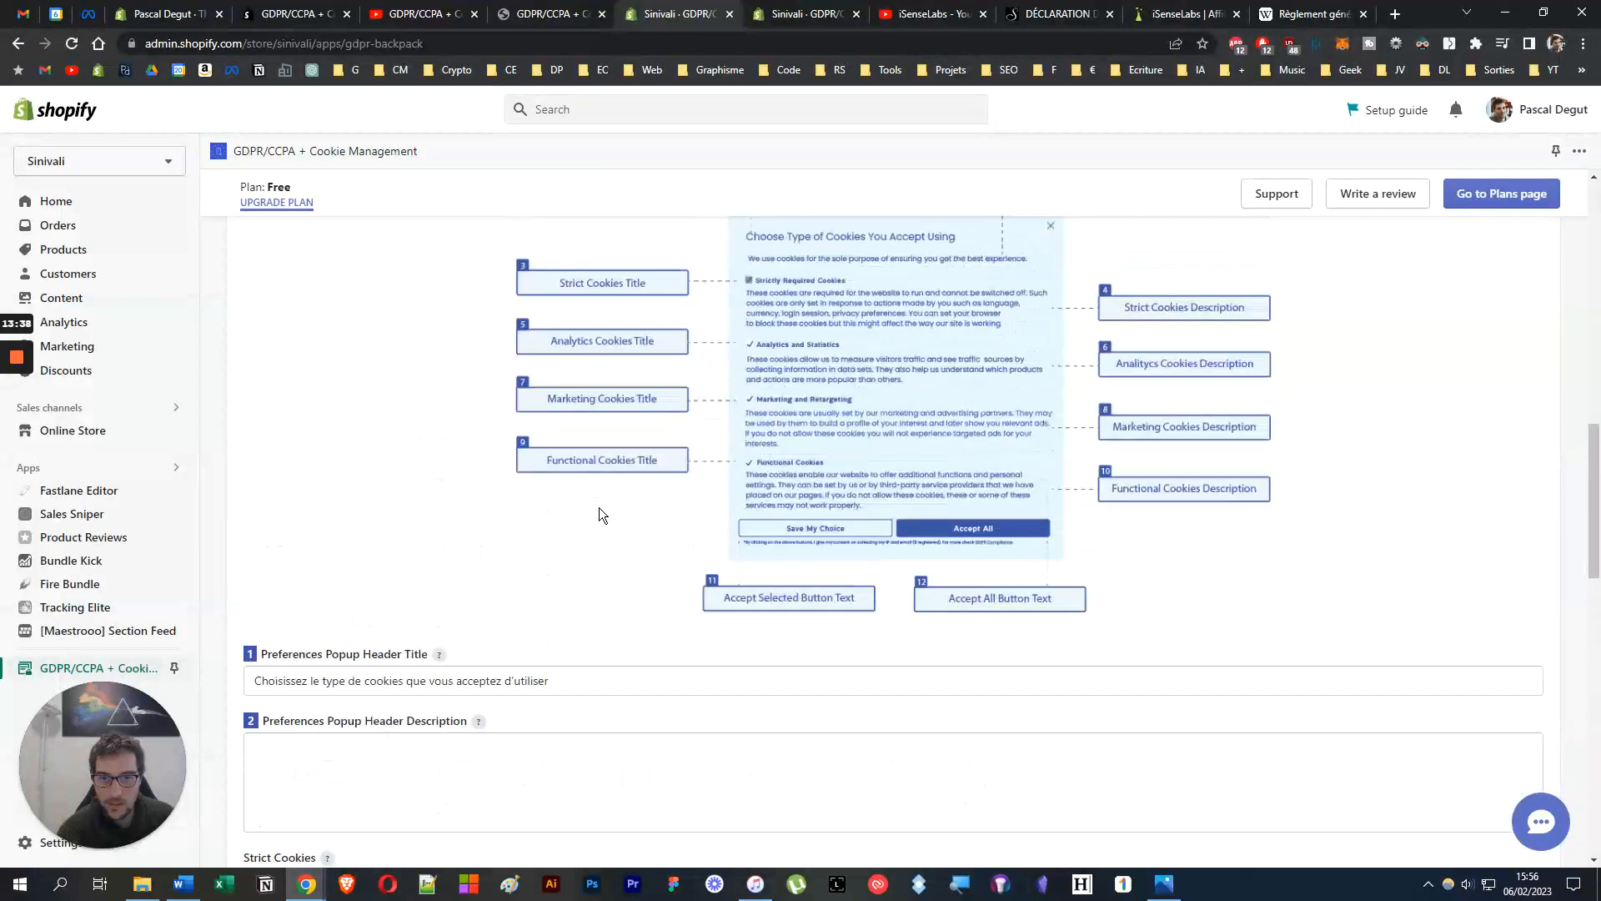
{"action": "scroll", "coordinate": [633, 423], "scroll_direction": "down", "scroll_amount": 6}
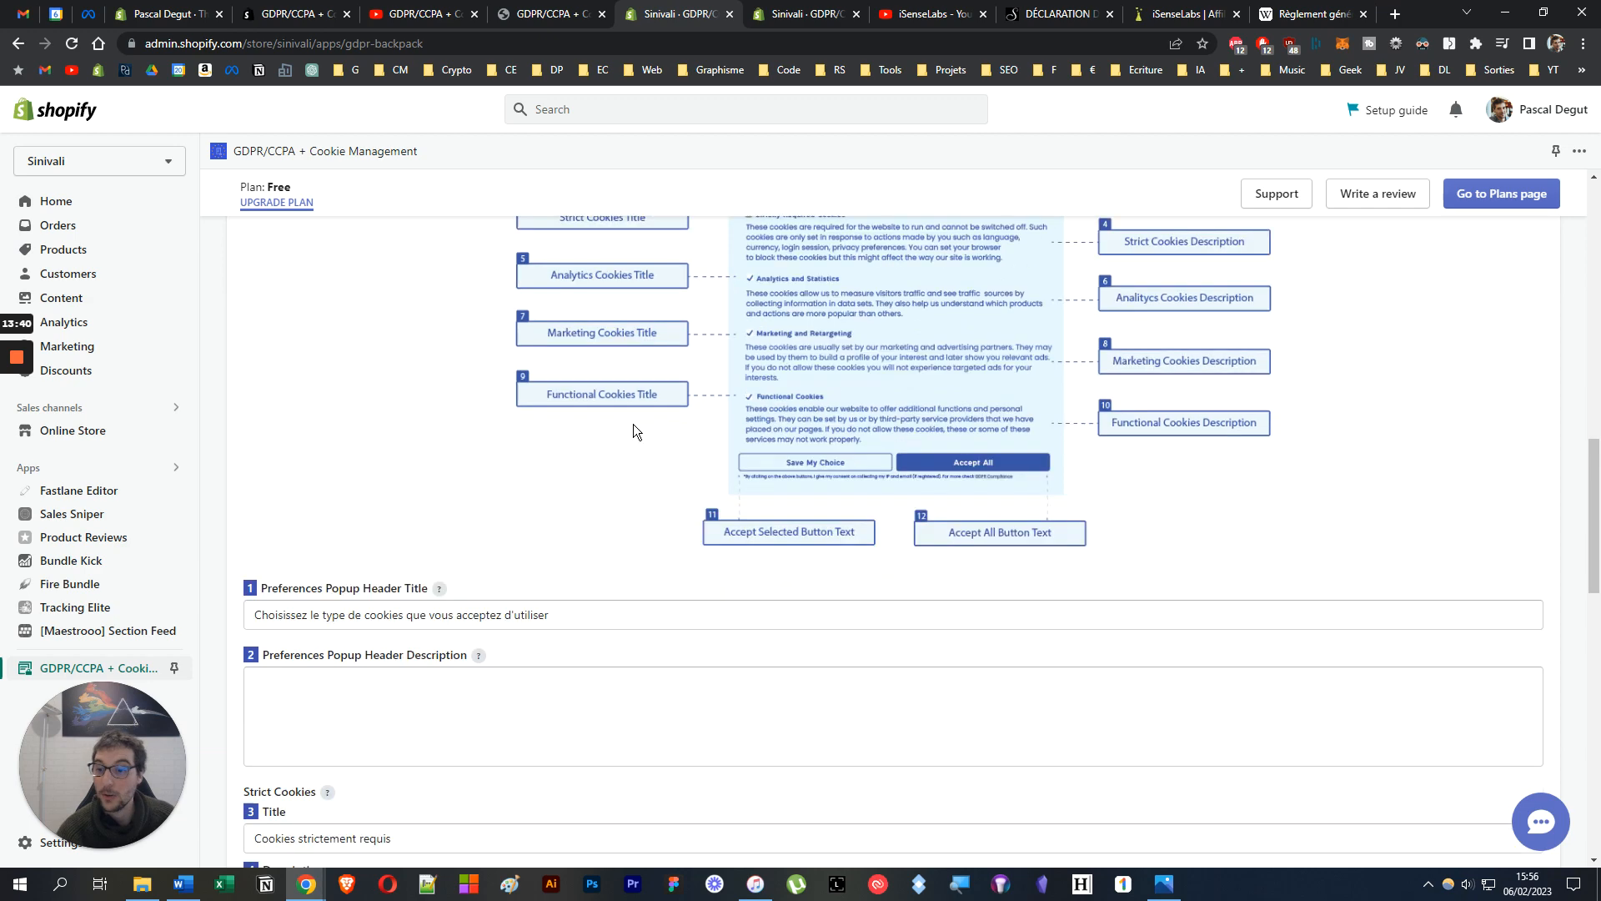
{"action": "scroll", "coordinate": [633, 423], "scroll_direction": "down", "scroll_amount": 4}
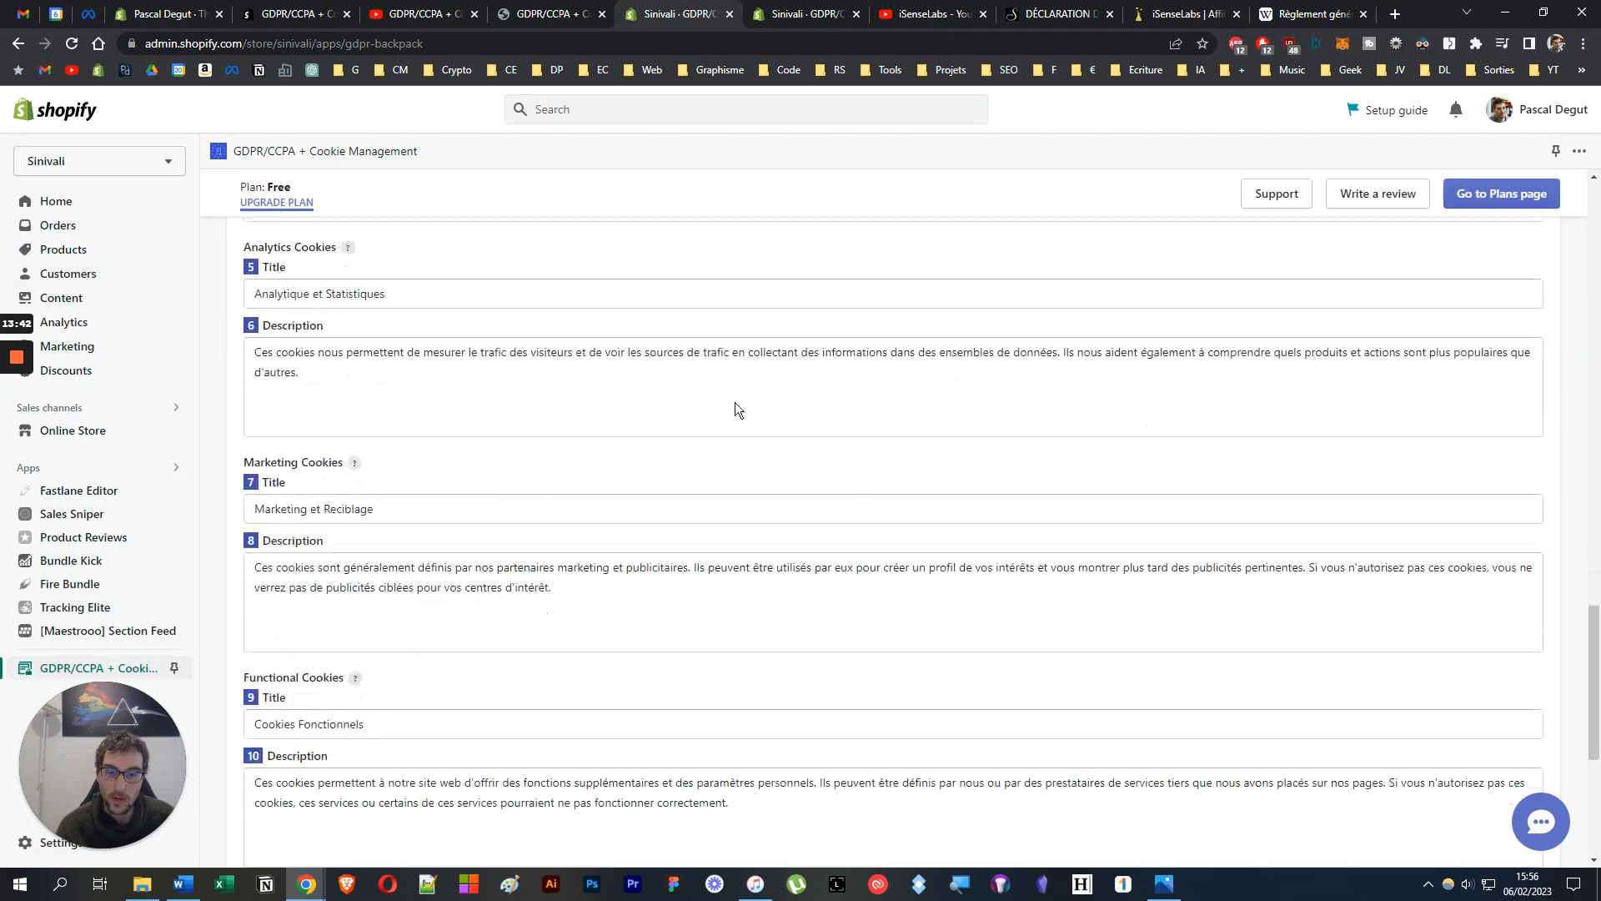
{"action": "triple_click", "coordinate": [482, 566]}
{"action": "scroll", "coordinate": [757, 500], "scroll_direction": "up", "scroll_amount": 20}
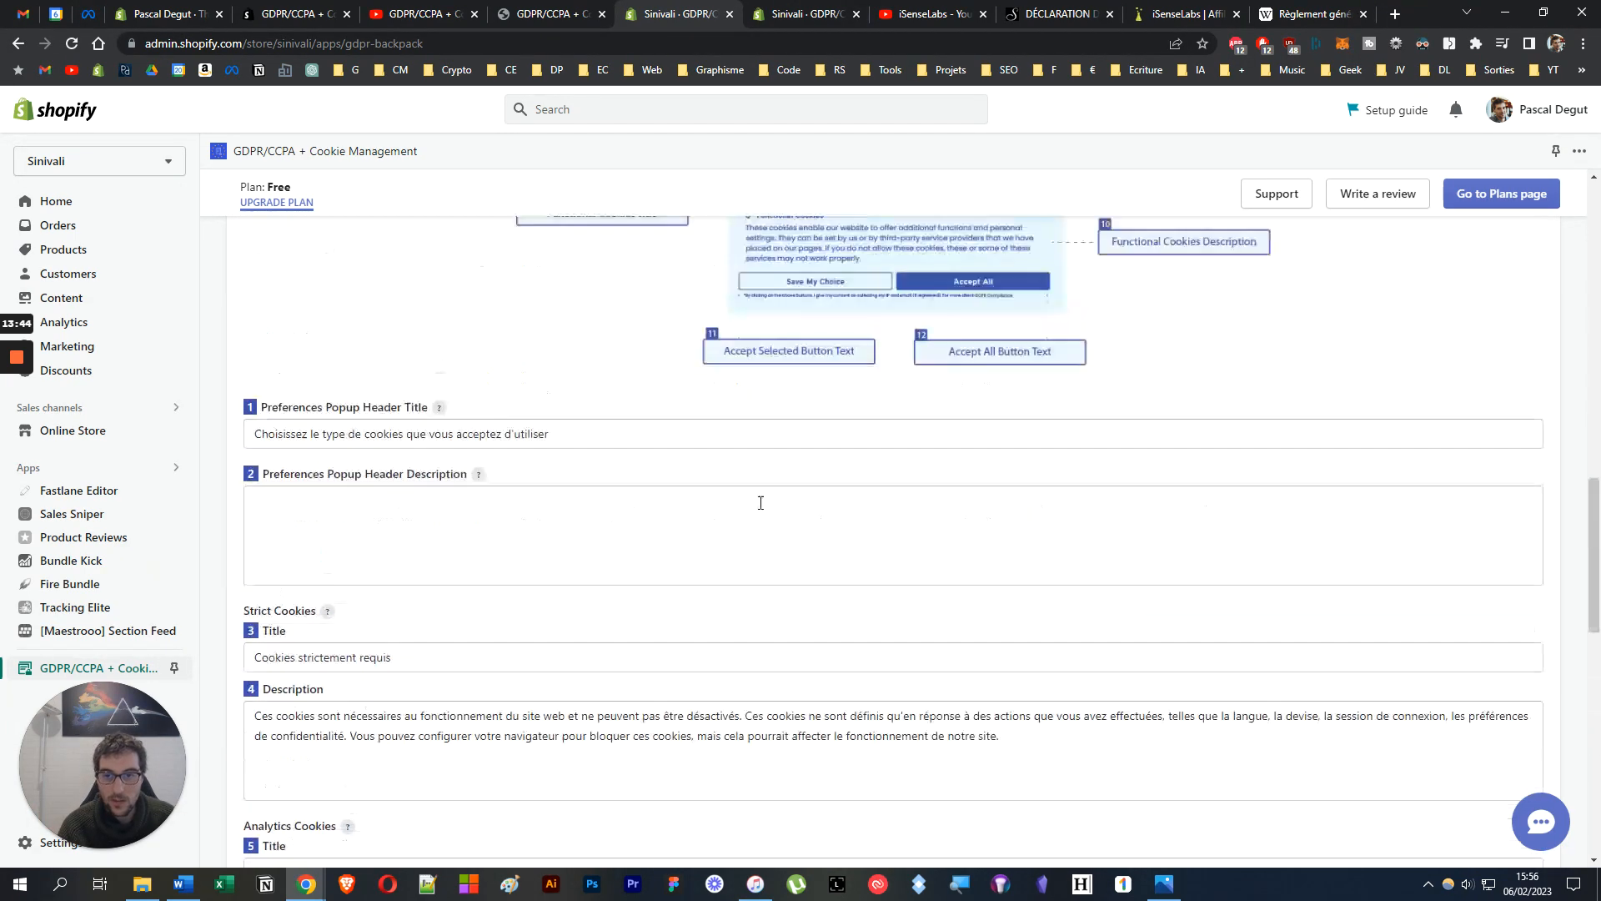
Return to Cookies Management, read the Reporting And Analytics help note, and open the store's Analytics in a new tab.
{"action": "left_click", "coordinate": [1353, 410]}
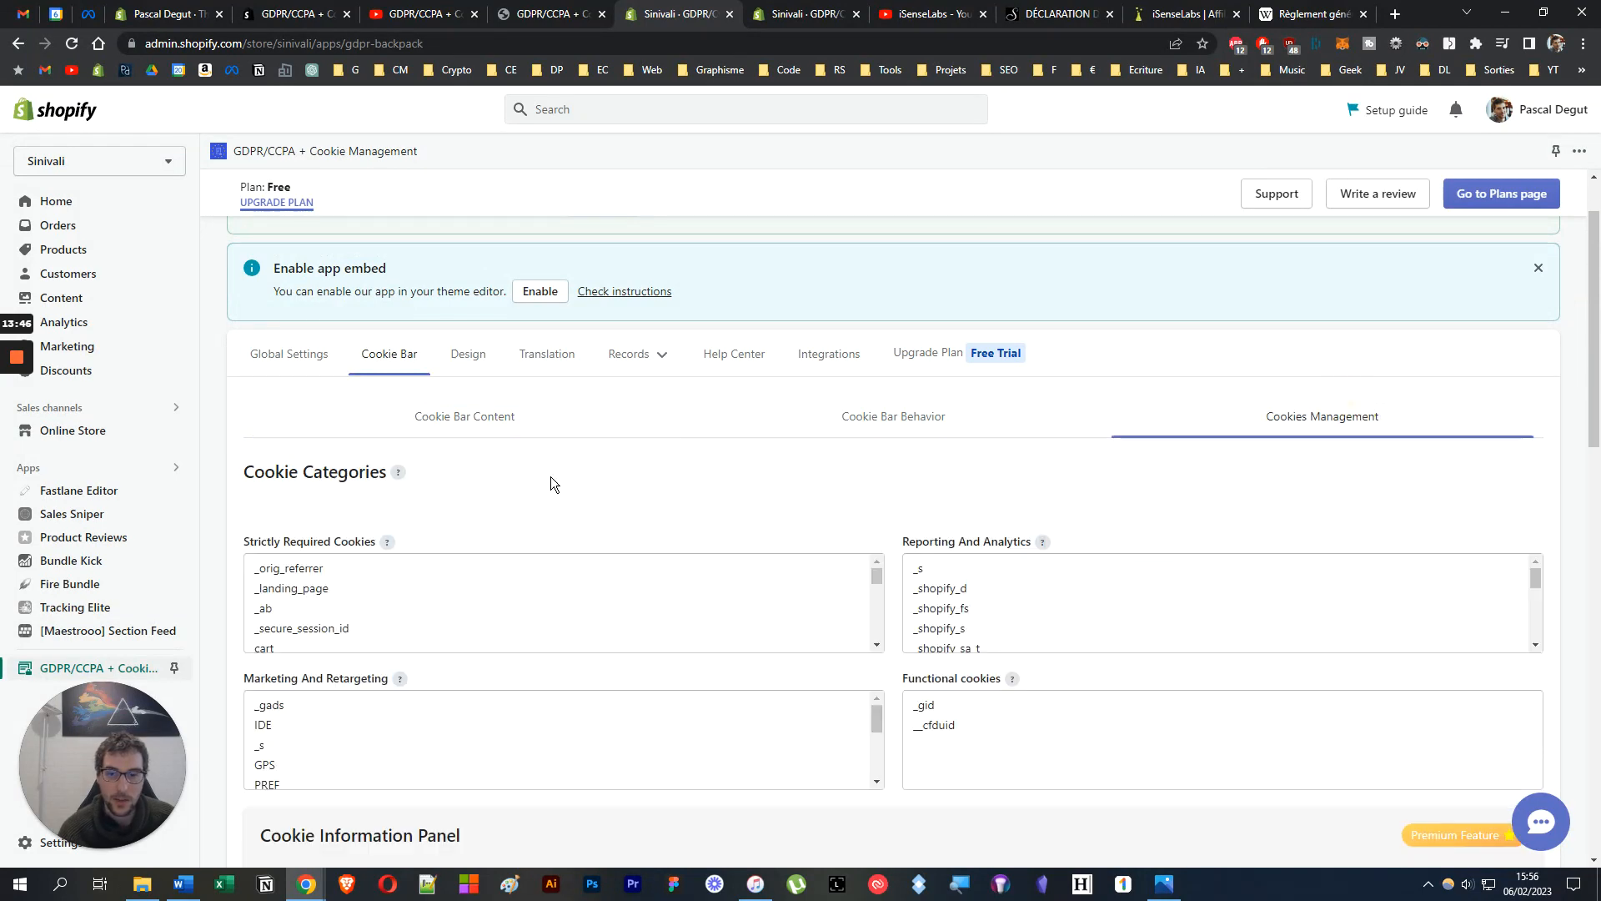
{"action": "scroll", "coordinate": [468, 556], "scroll_direction": "down", "scroll_amount": 2}
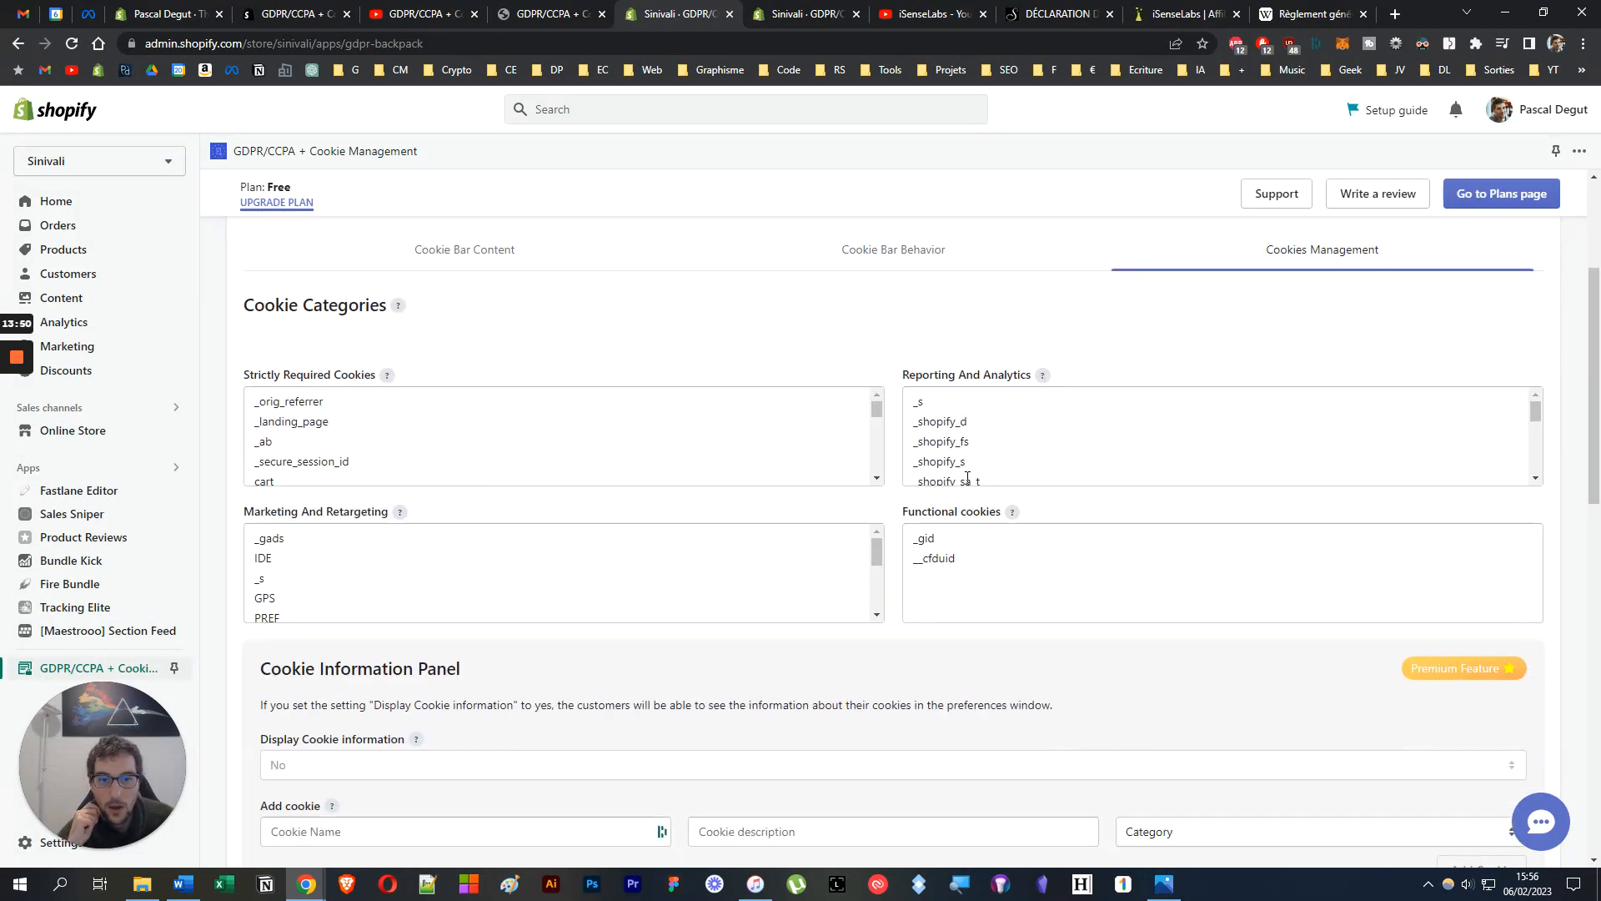
{"action": "mouse_move", "coordinate": [1044, 379]}
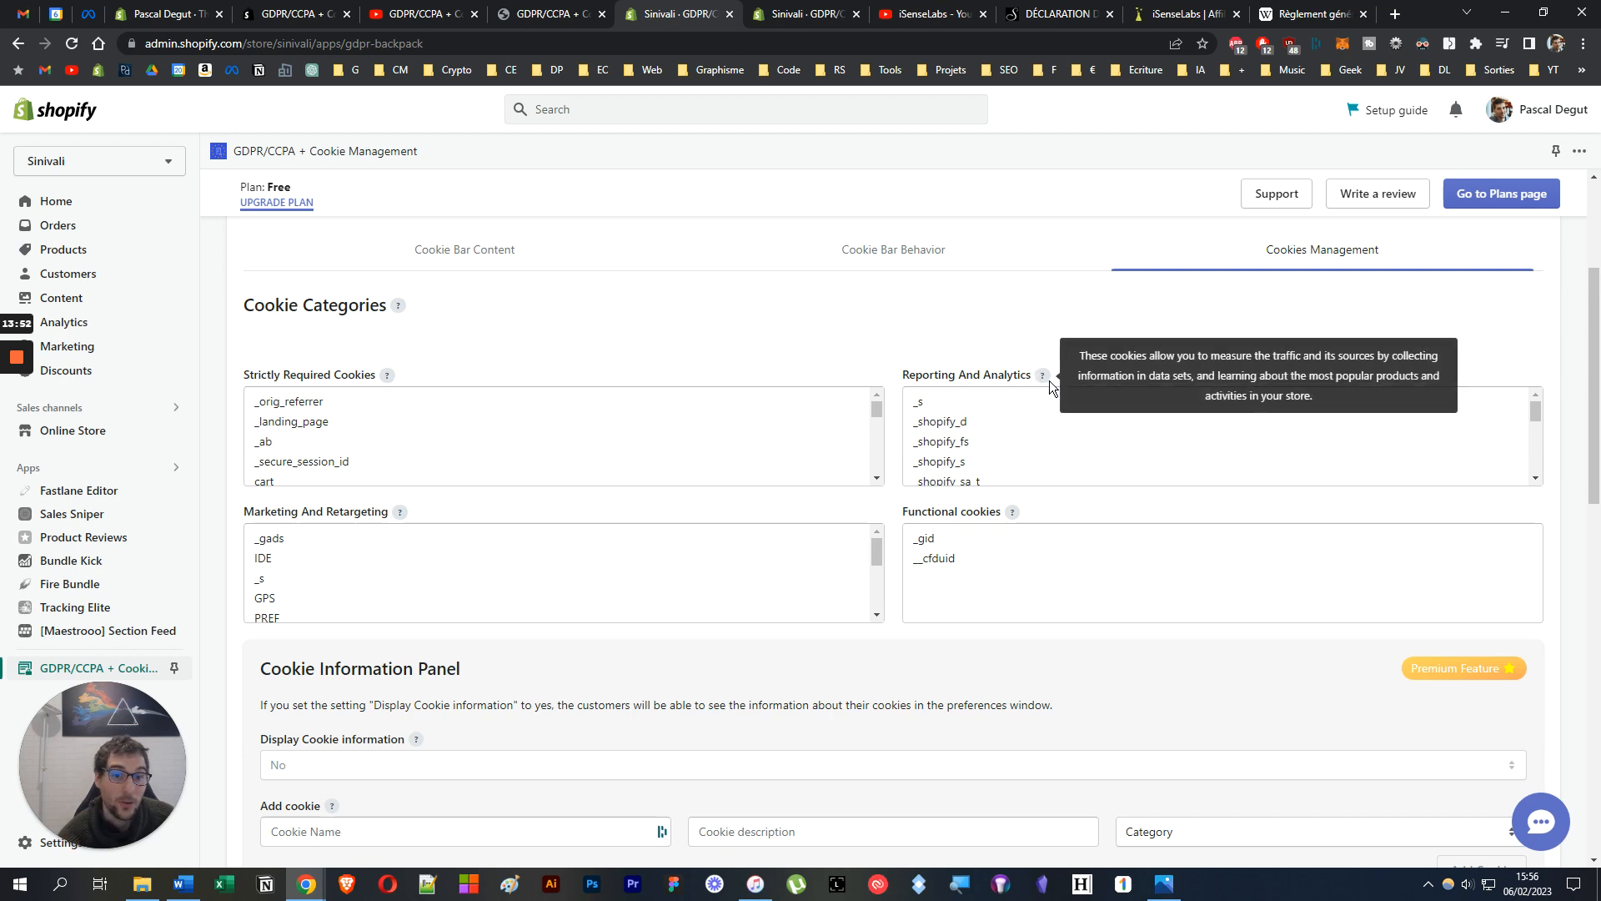
{"action": "right_click", "coordinate": [86, 324]}
{"action": "left_click", "coordinate": [116, 334]}
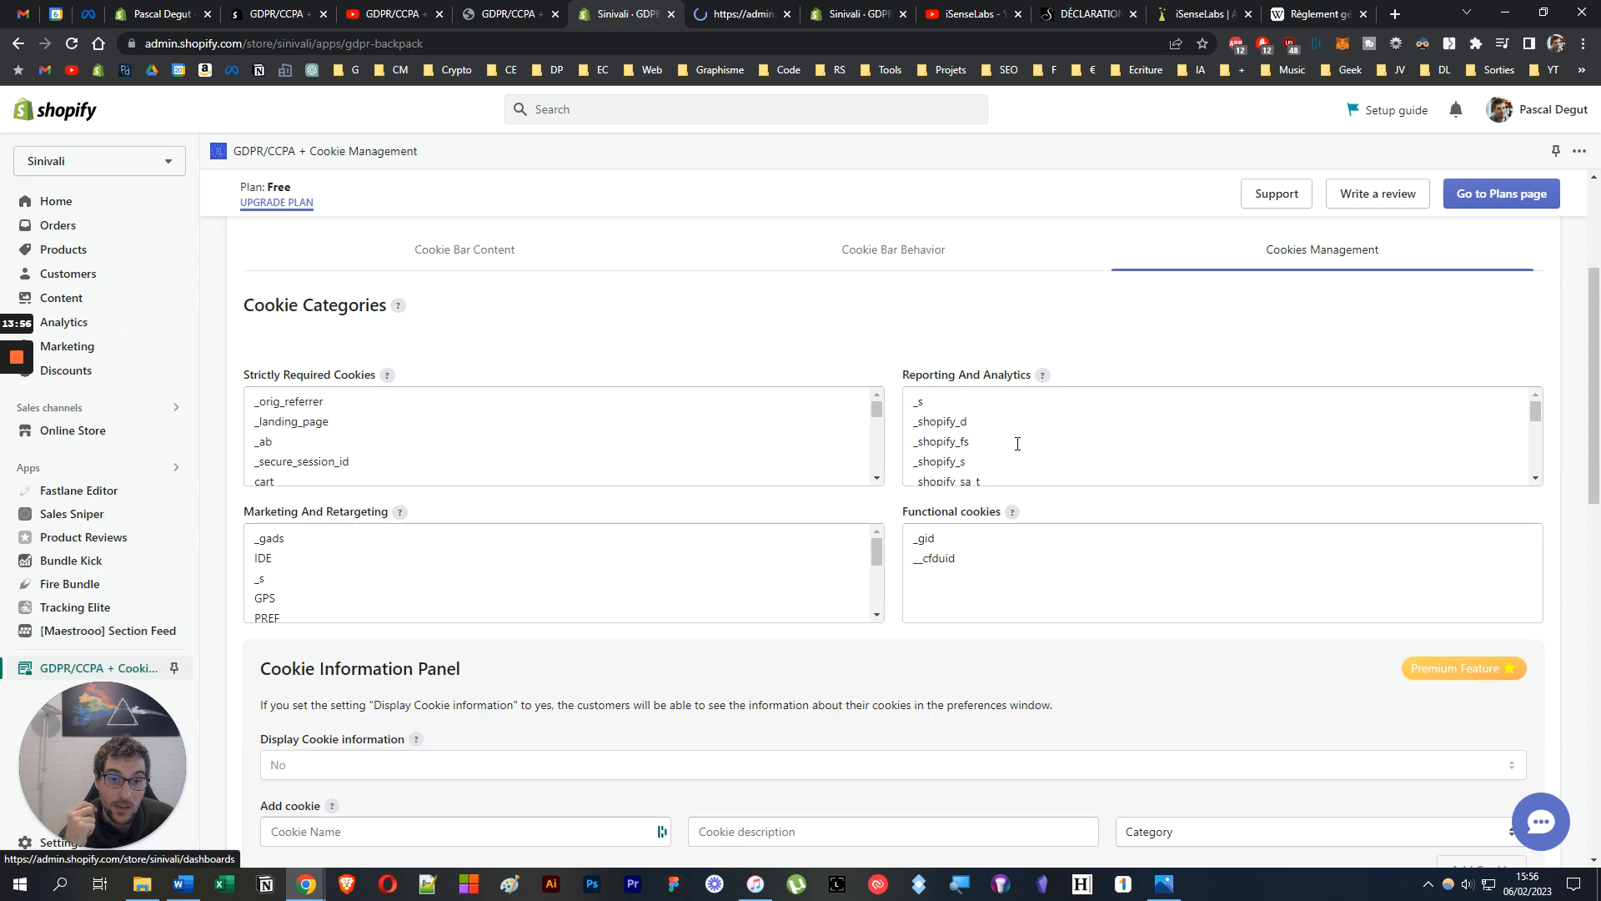
Check the store's Analytics page and examine the cookies listed under Reporting And Analytics and Marketing And Retargeting.
{"action": "scroll", "coordinate": [1018, 437], "scroll_direction": "down", "scroll_amount": 1}
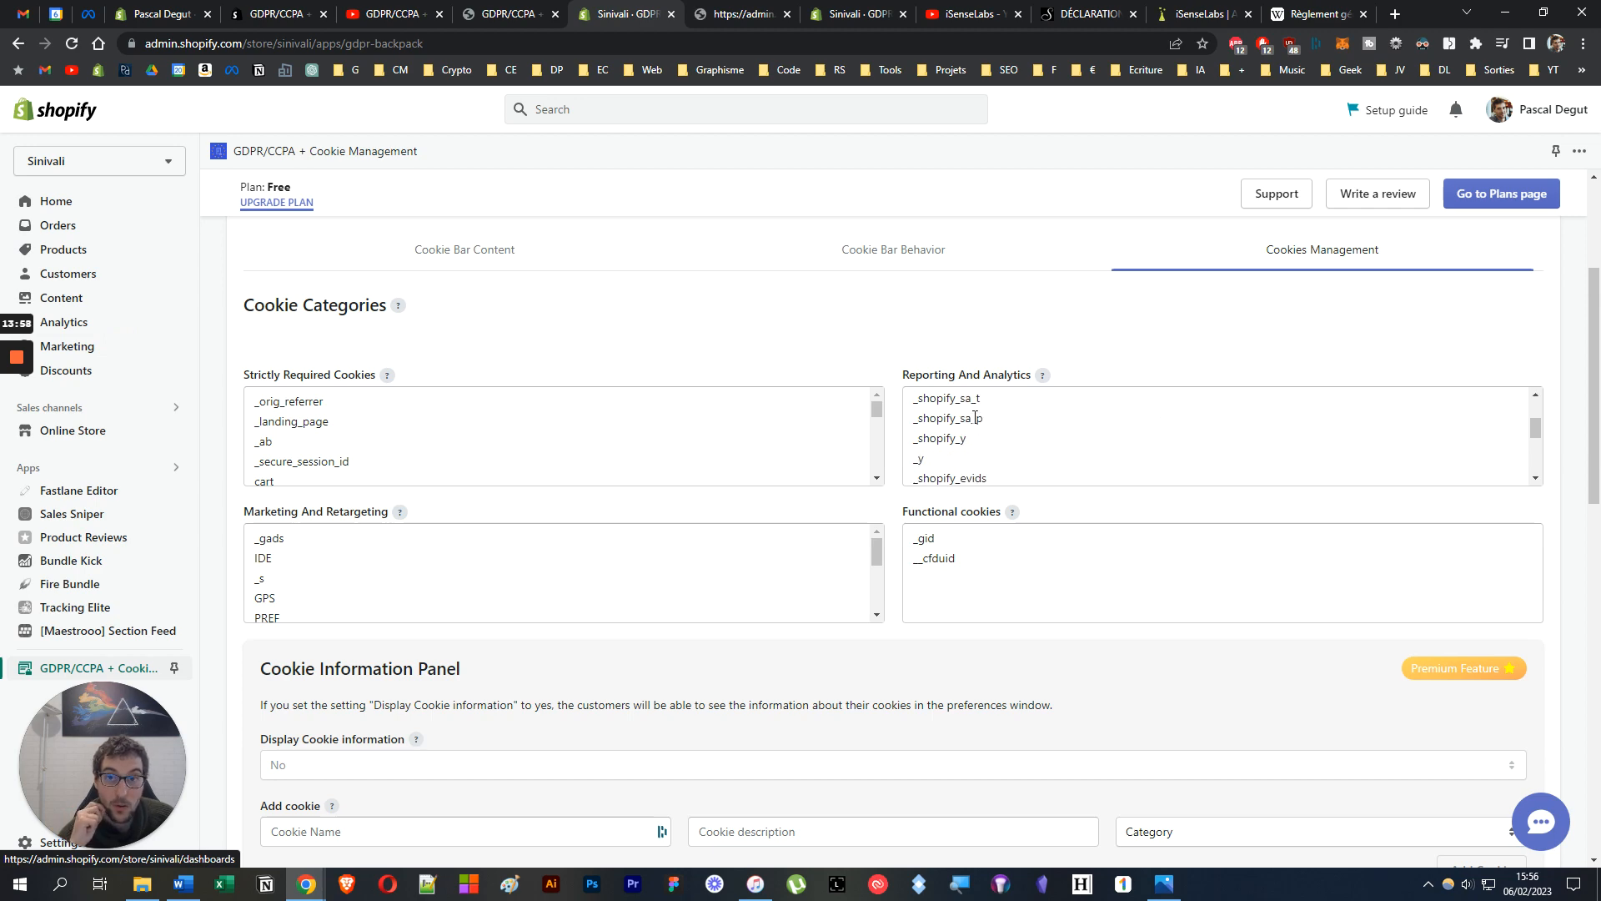
{"action": "key", "text": "ctrl+Tab"}
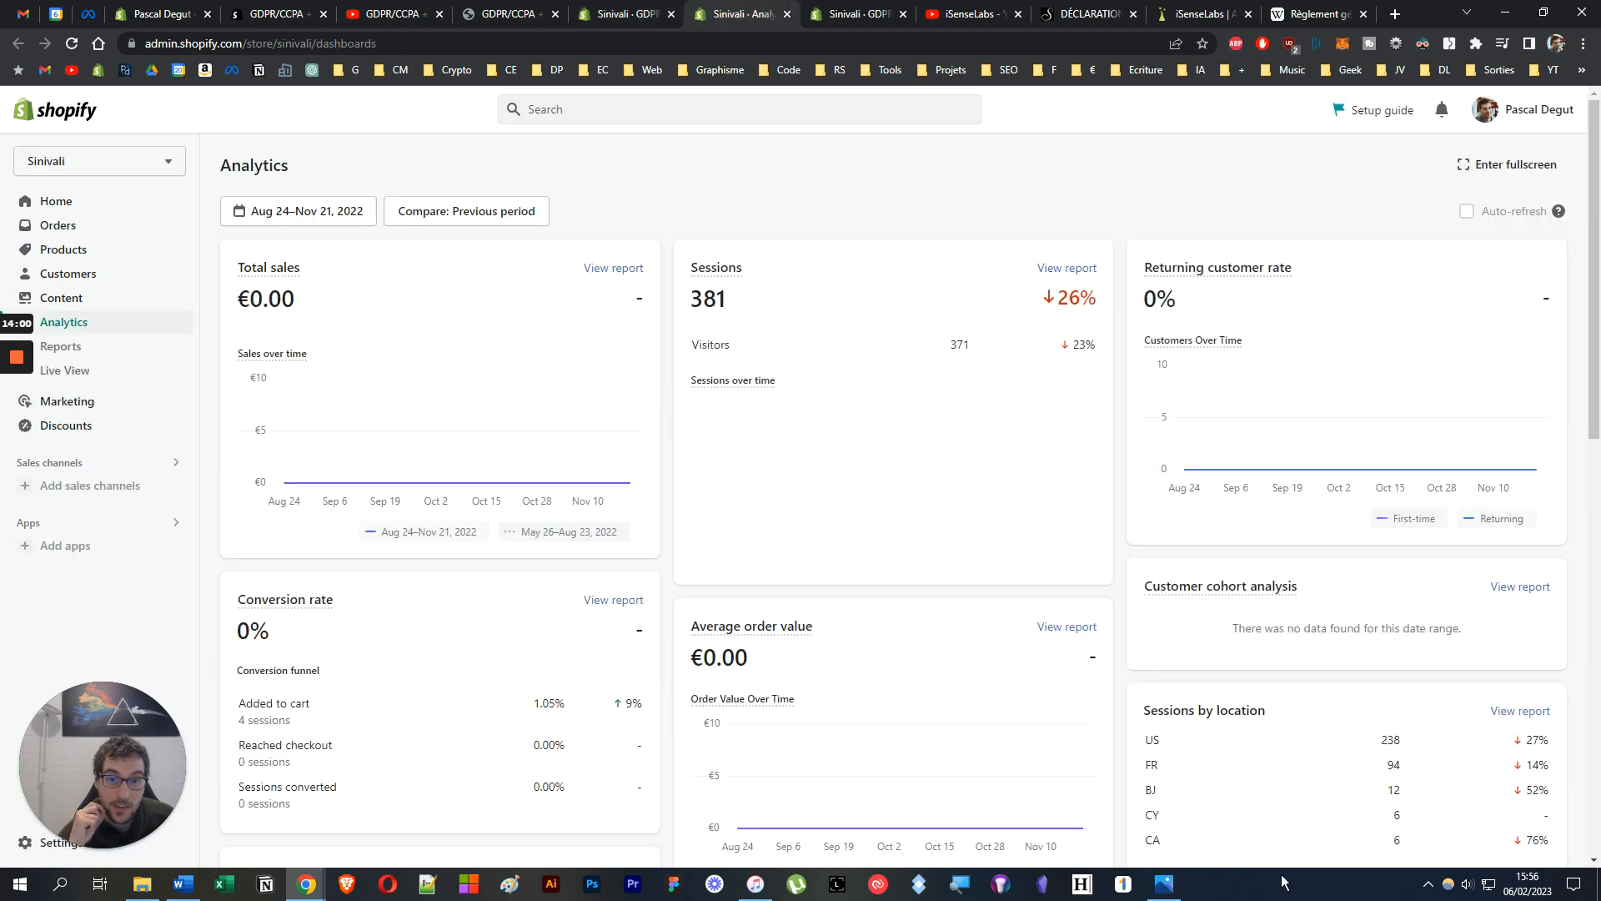
{"action": "key", "text": "ctrl+shift+Tab"}
{"action": "scroll", "coordinate": [1100, 435], "scroll_direction": "down", "scroll_amount": 2}
{"action": "scroll", "coordinate": [326, 578], "scroll_direction": "down", "scroll_amount": 2}
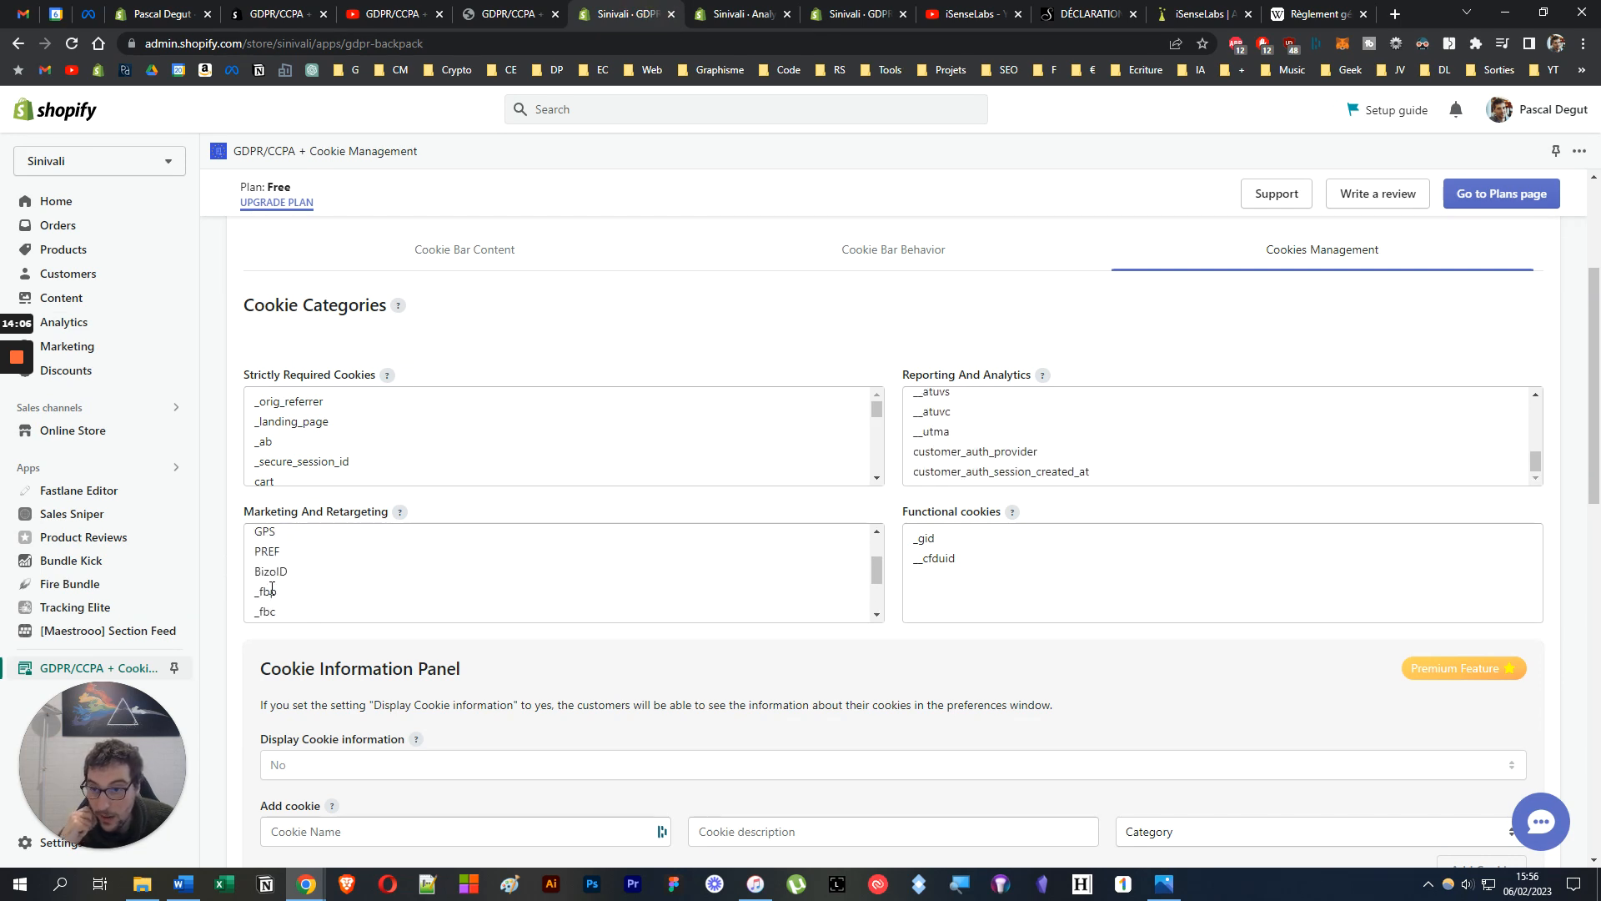
{"action": "scroll", "coordinate": [327, 585], "scroll_direction": "down", "scroll_amount": 2}
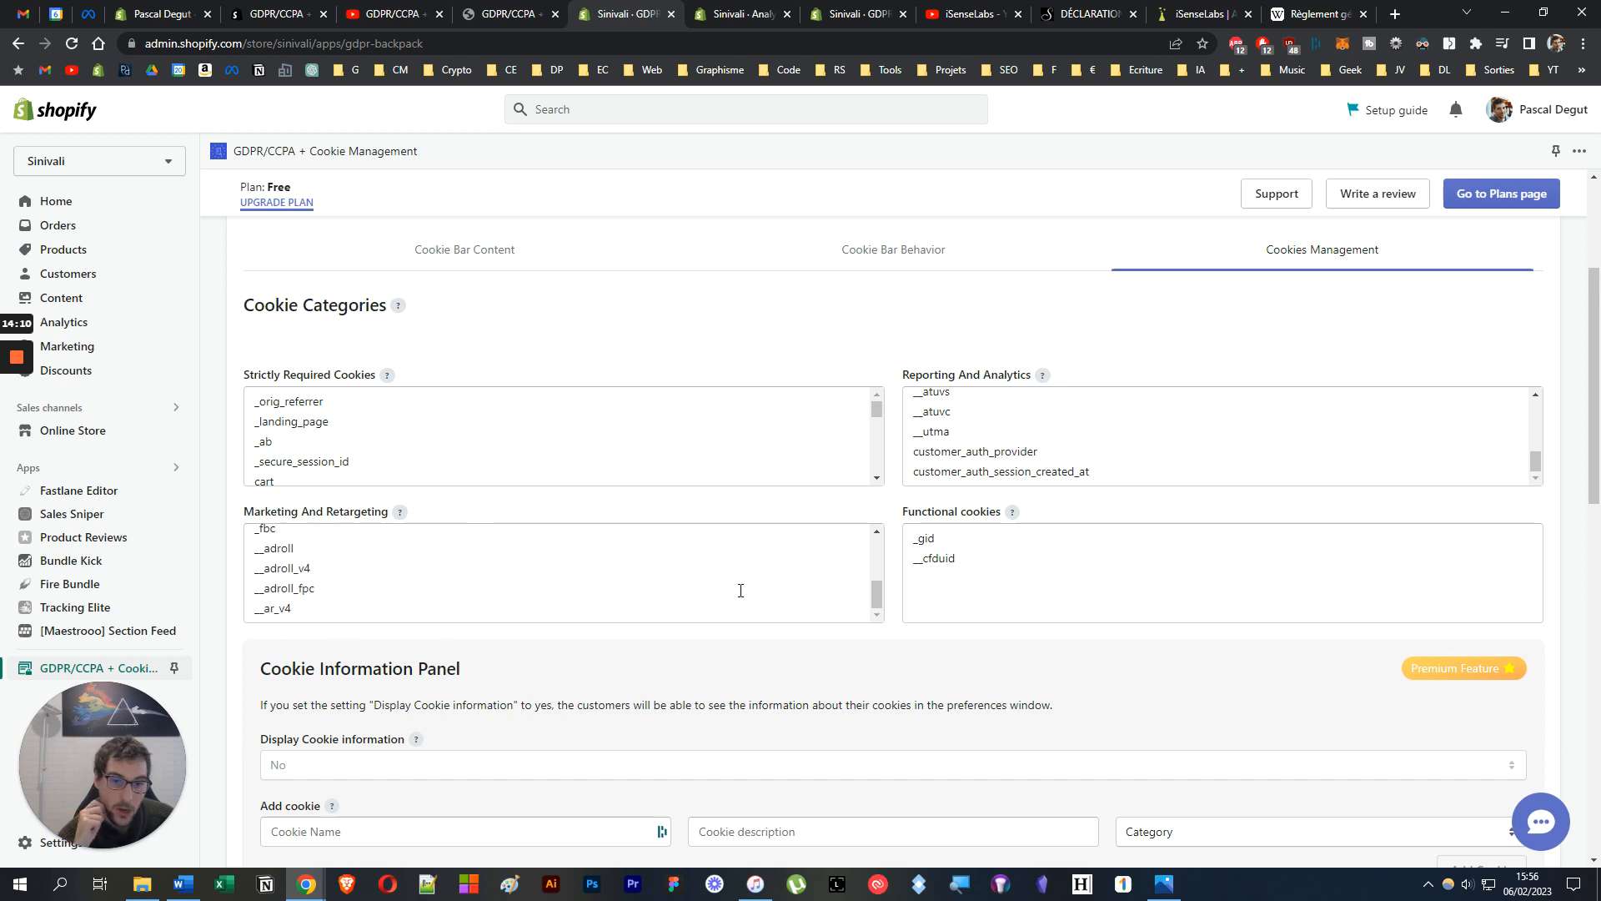
Examine the cookies listed under Functional cookies and read that category's help note.
{"action": "left_click_drag", "start_coordinate": [1033, 603], "coordinate": [861, 507]}
{"action": "left_click", "coordinate": [967, 624]}
{"action": "left_click", "coordinate": [972, 578]}
{"action": "left_click_drag", "start_coordinate": [957, 568], "coordinate": [921, 529]}
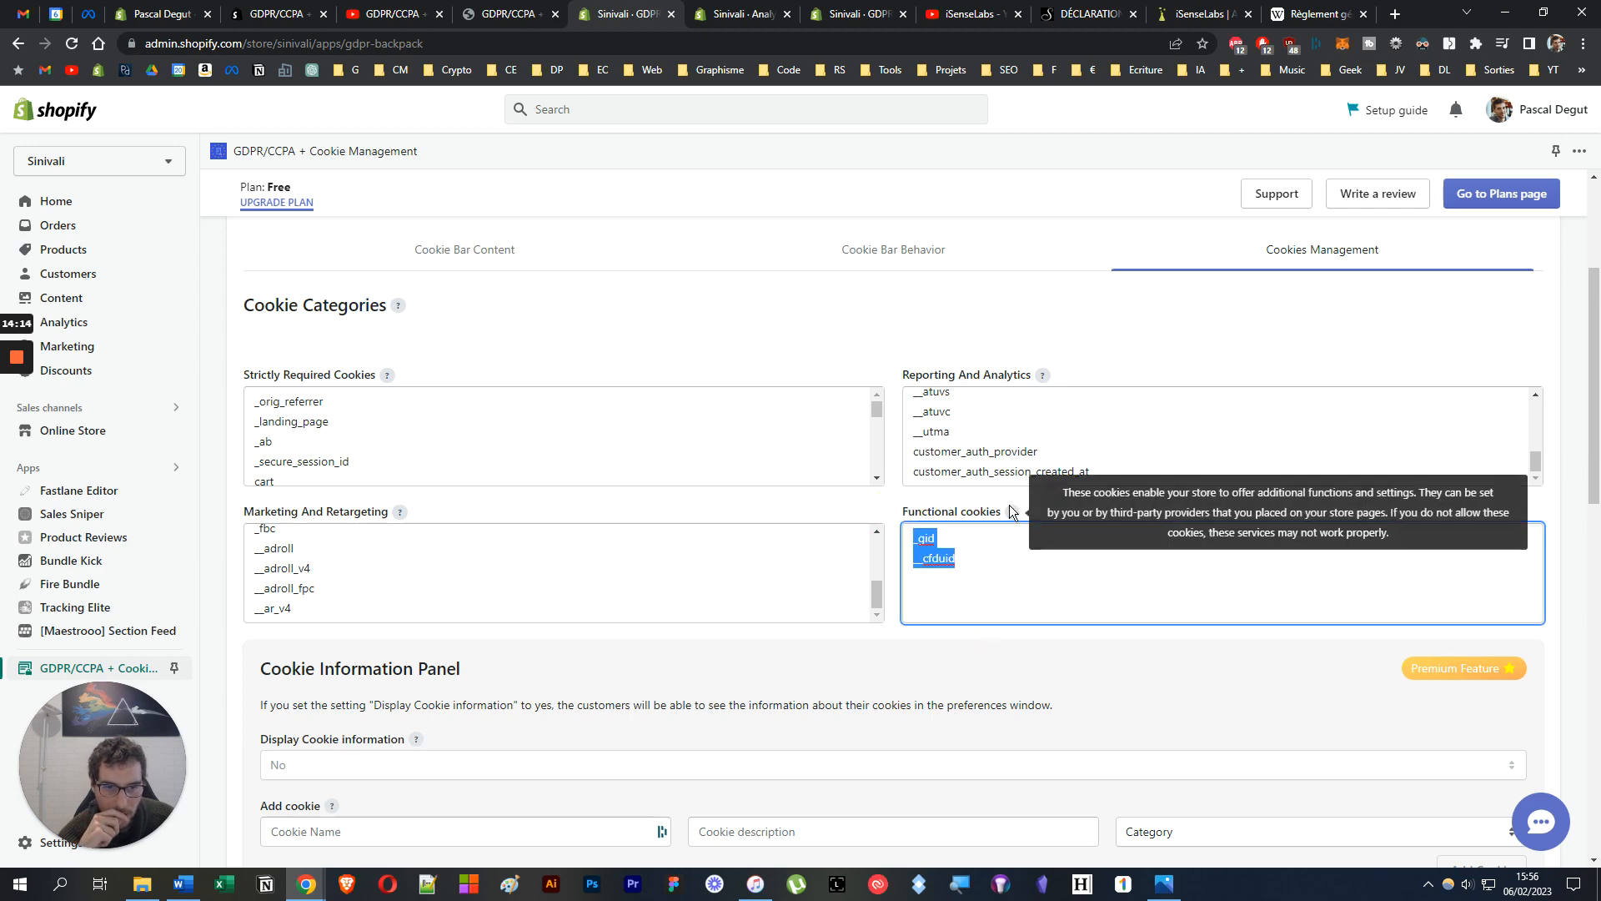
{"action": "scroll", "coordinate": [1009, 504], "scroll_direction": "down", "scroll_amount": 3}
{"action": "scroll", "coordinate": [1009, 504], "scroll_direction": "up", "scroll_amount": 2}
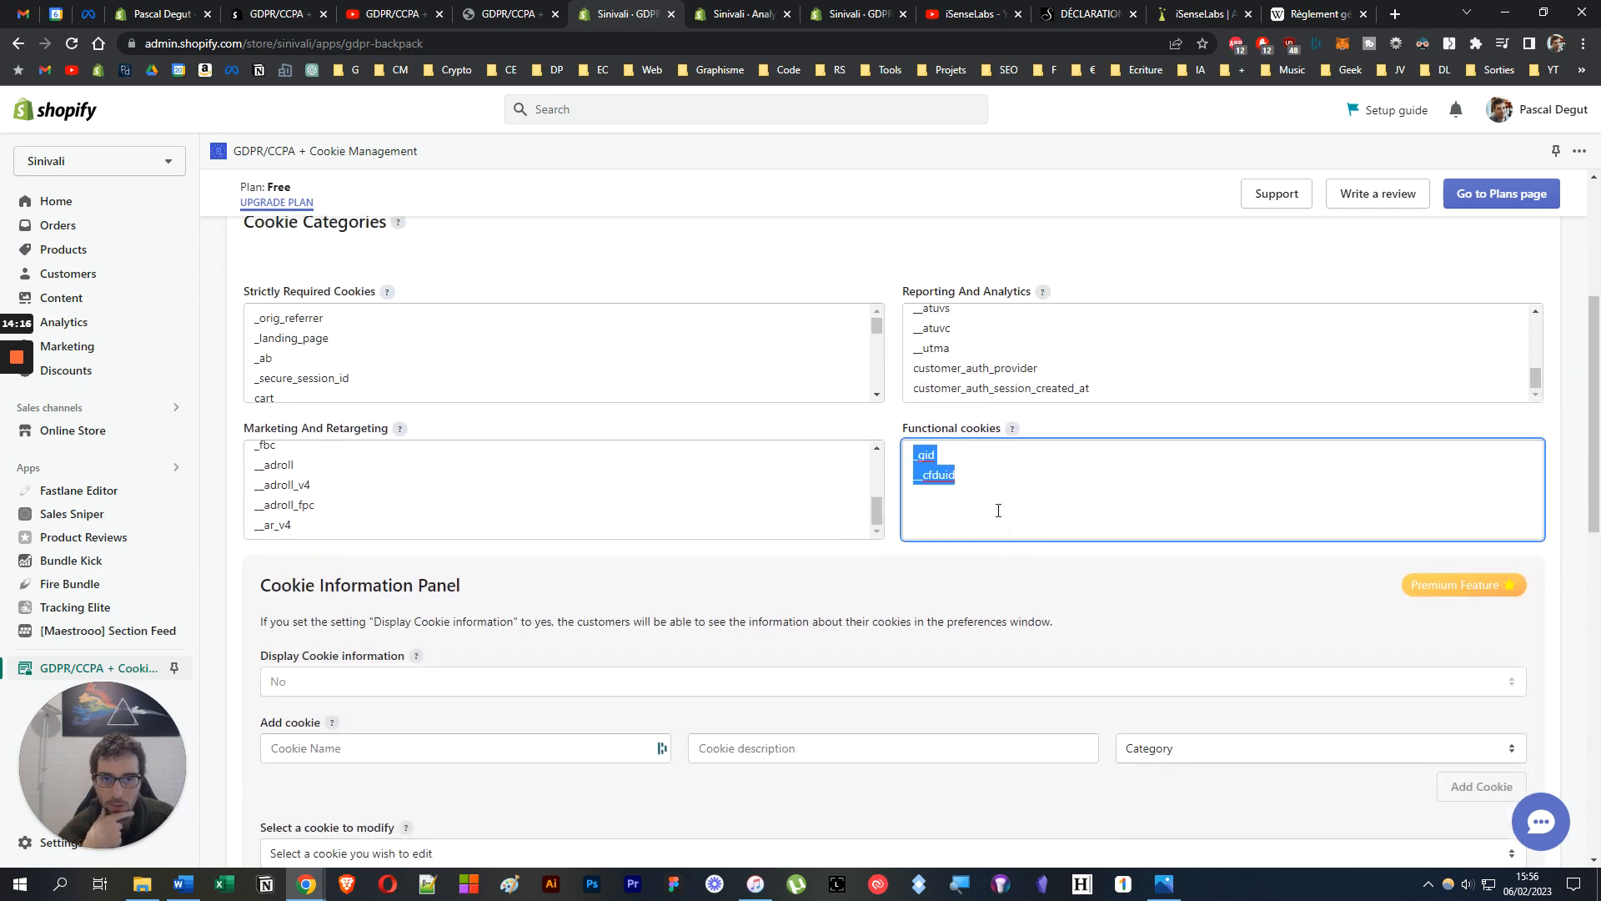
Review the premium Cookie Information Panel, Cookie Scanner and Cookie Information Table sections.
{"action": "scroll", "coordinate": [622, 641], "scroll_direction": "down", "scroll_amount": 3}
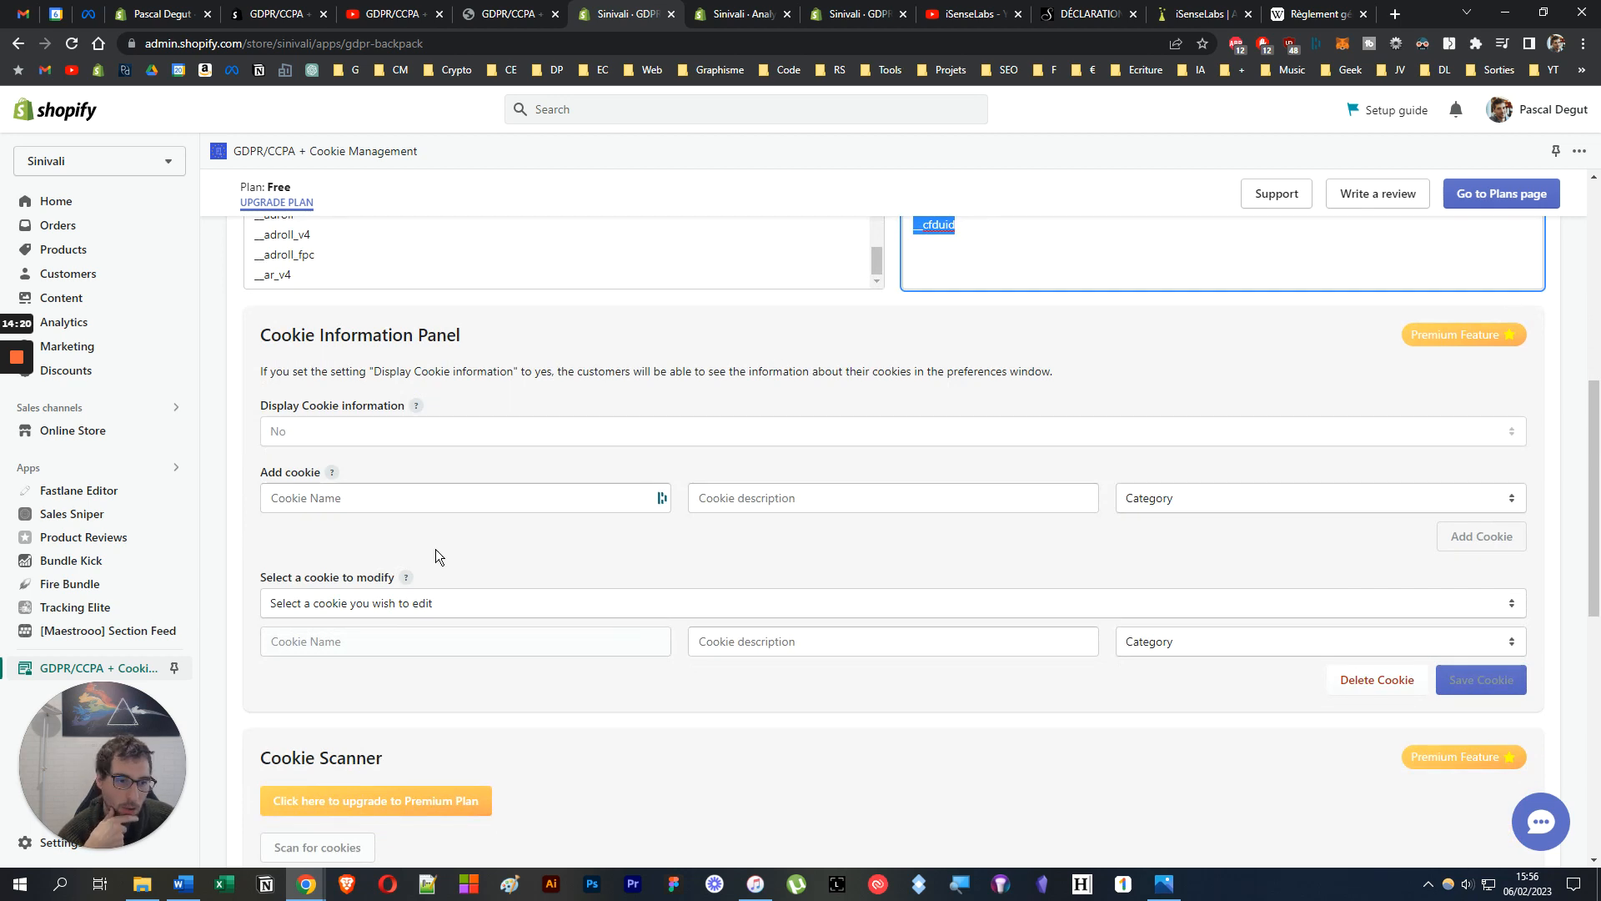
{"action": "scroll", "coordinate": [593, 584], "scroll_direction": "down", "scroll_amount": 3}
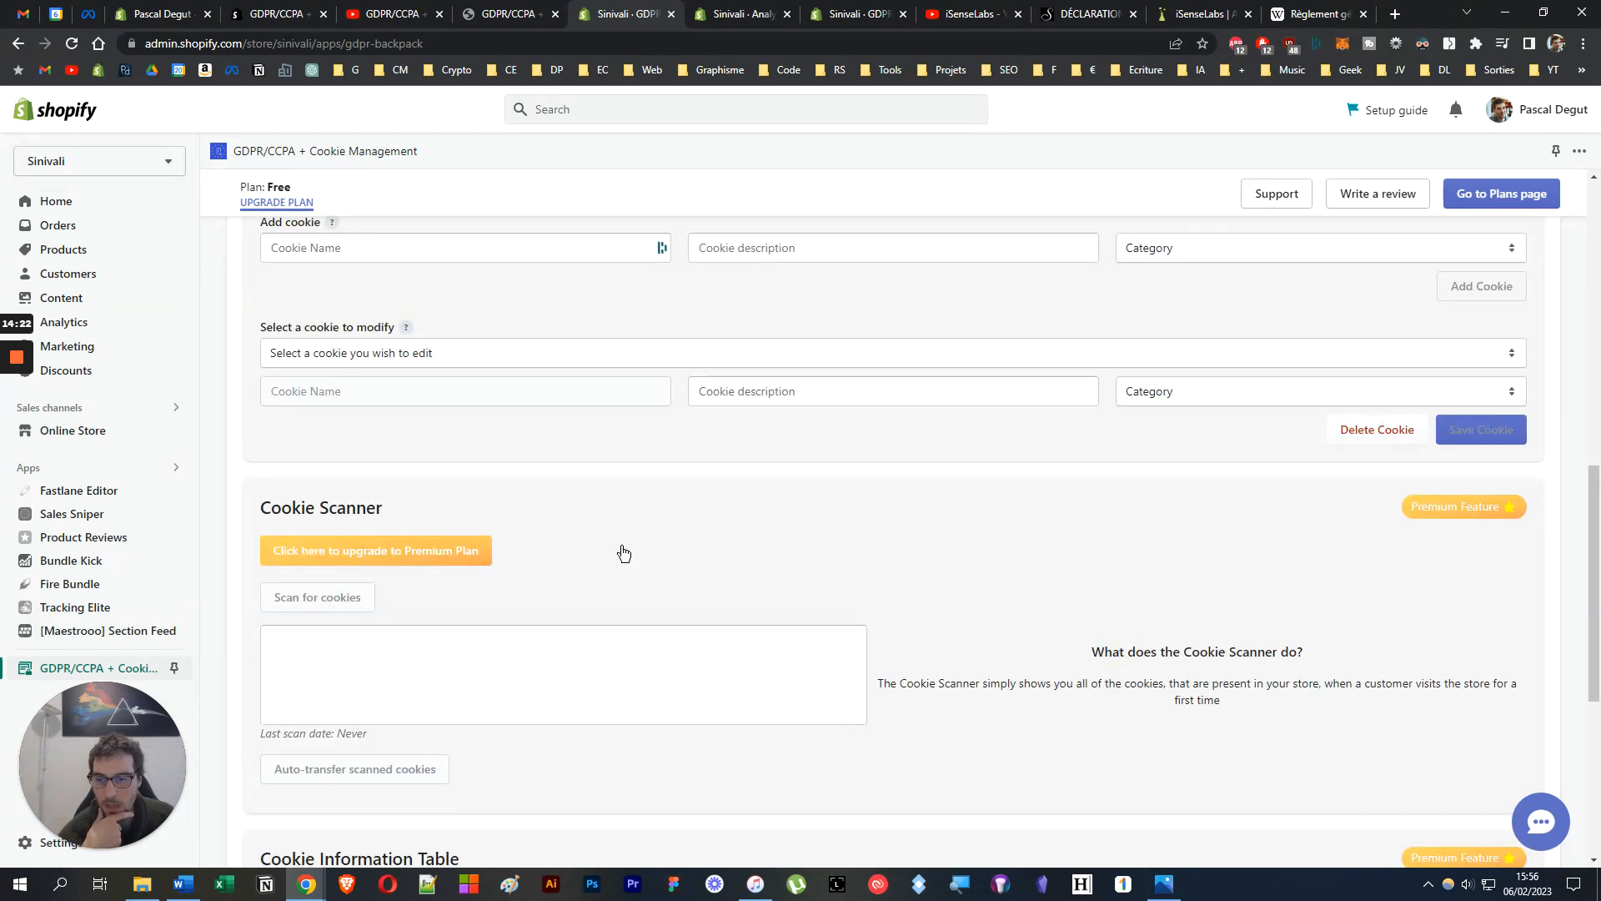
{"action": "scroll", "coordinate": [946, 596], "scroll_direction": "down", "scroll_amount": 3}
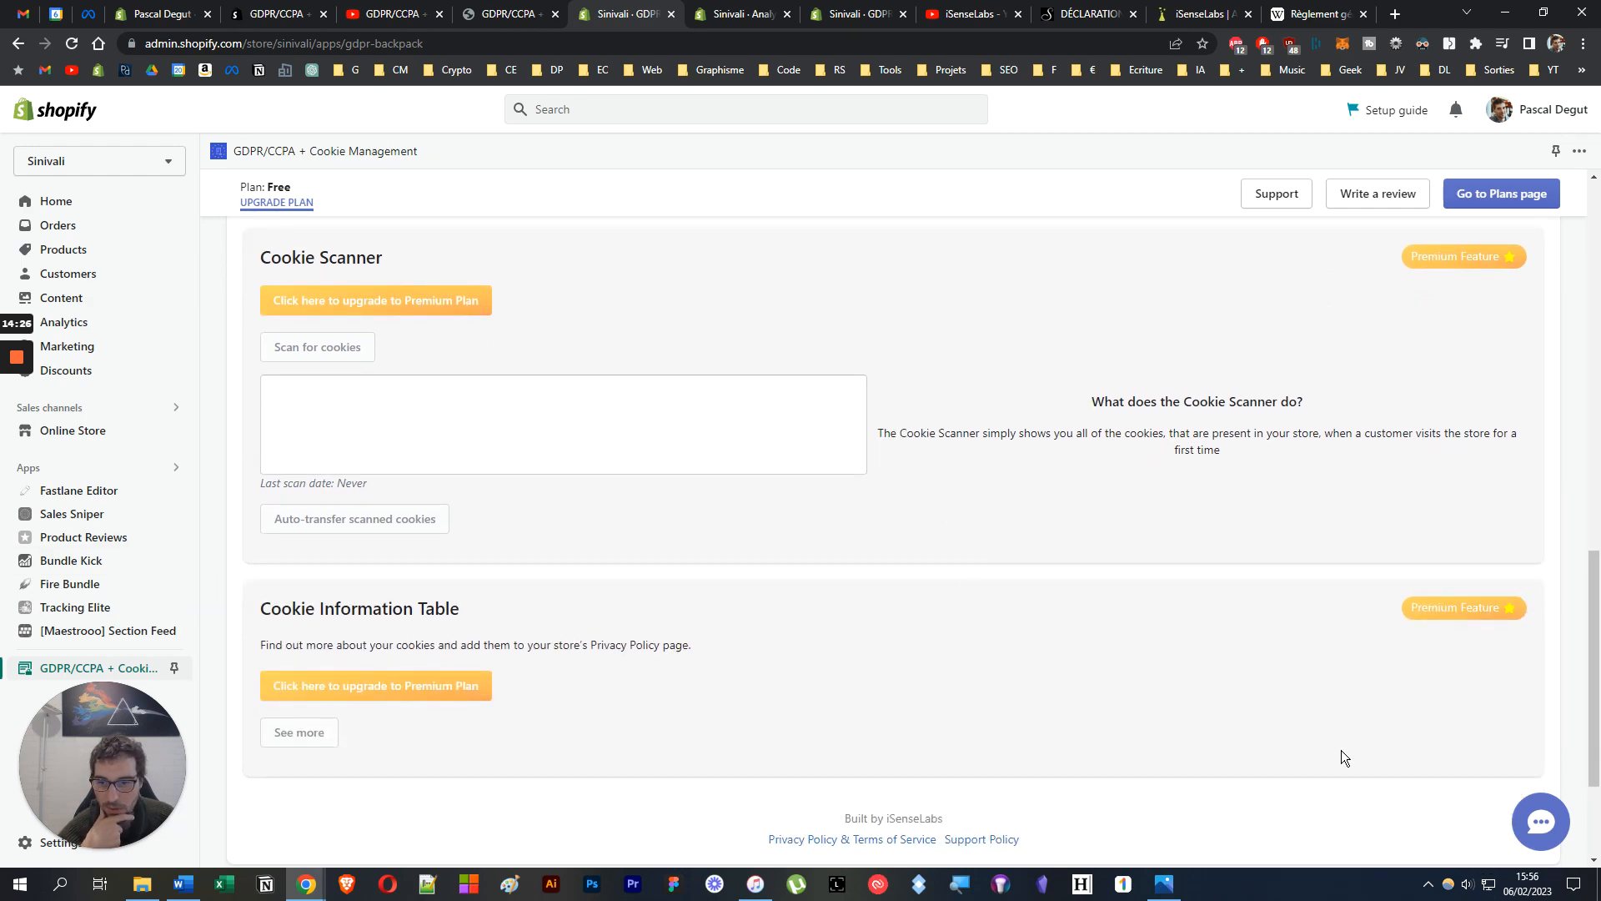
{"action": "scroll", "coordinate": [1232, 700], "scroll_direction": "up", "scroll_amount": 14}
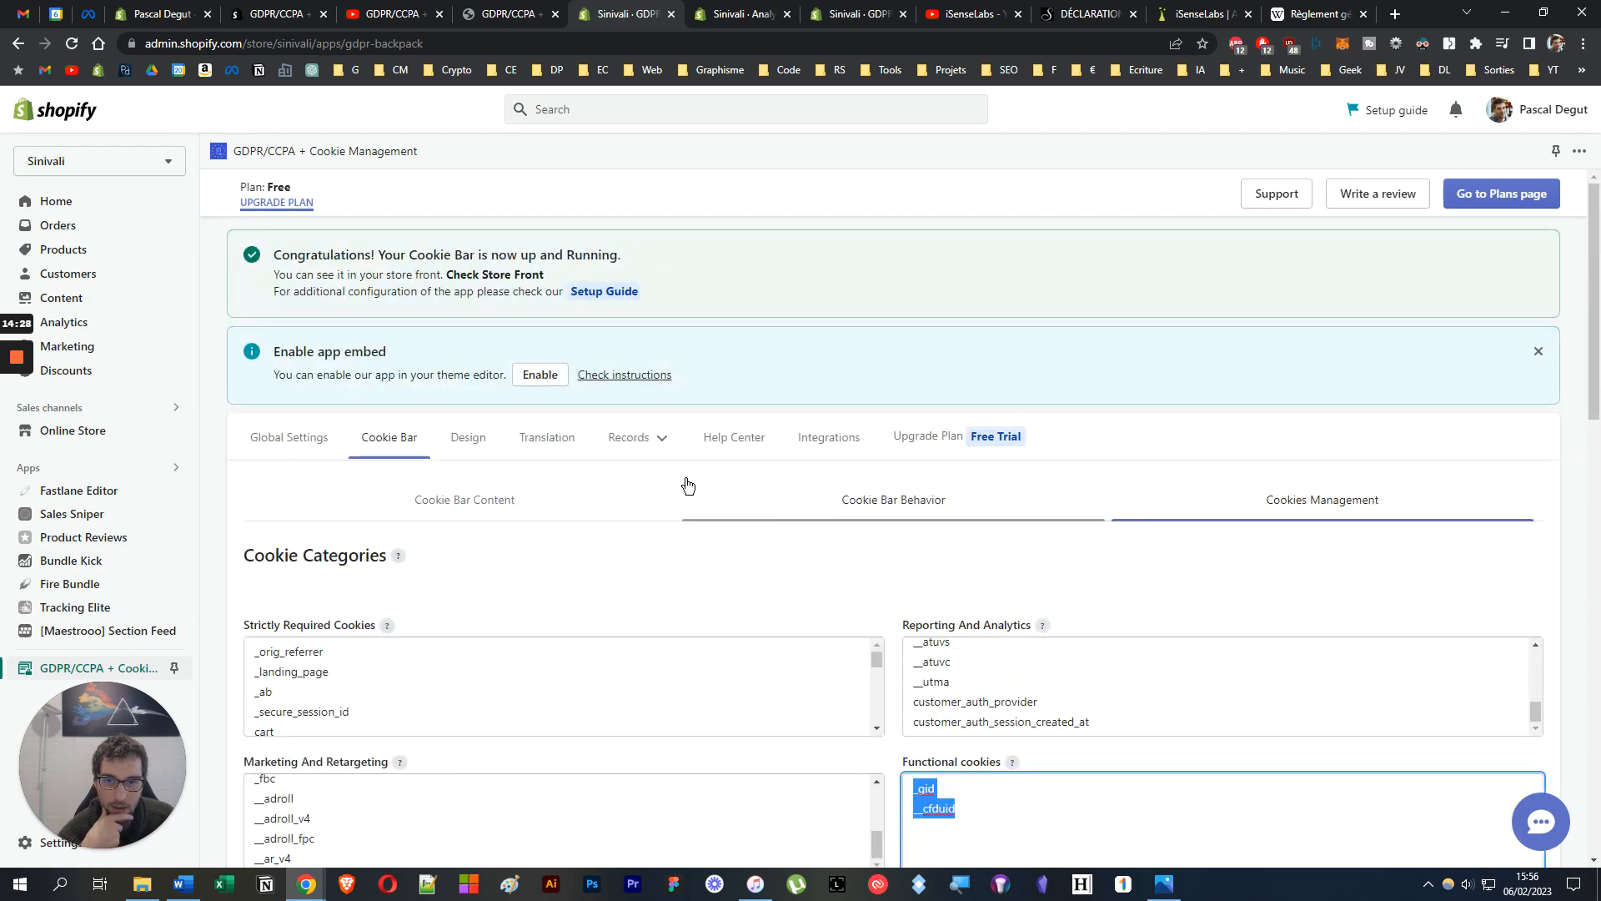
Open the Design settings and examine the cookie bar preview with its layout and color options.
{"action": "left_click", "coordinate": [467, 442]}
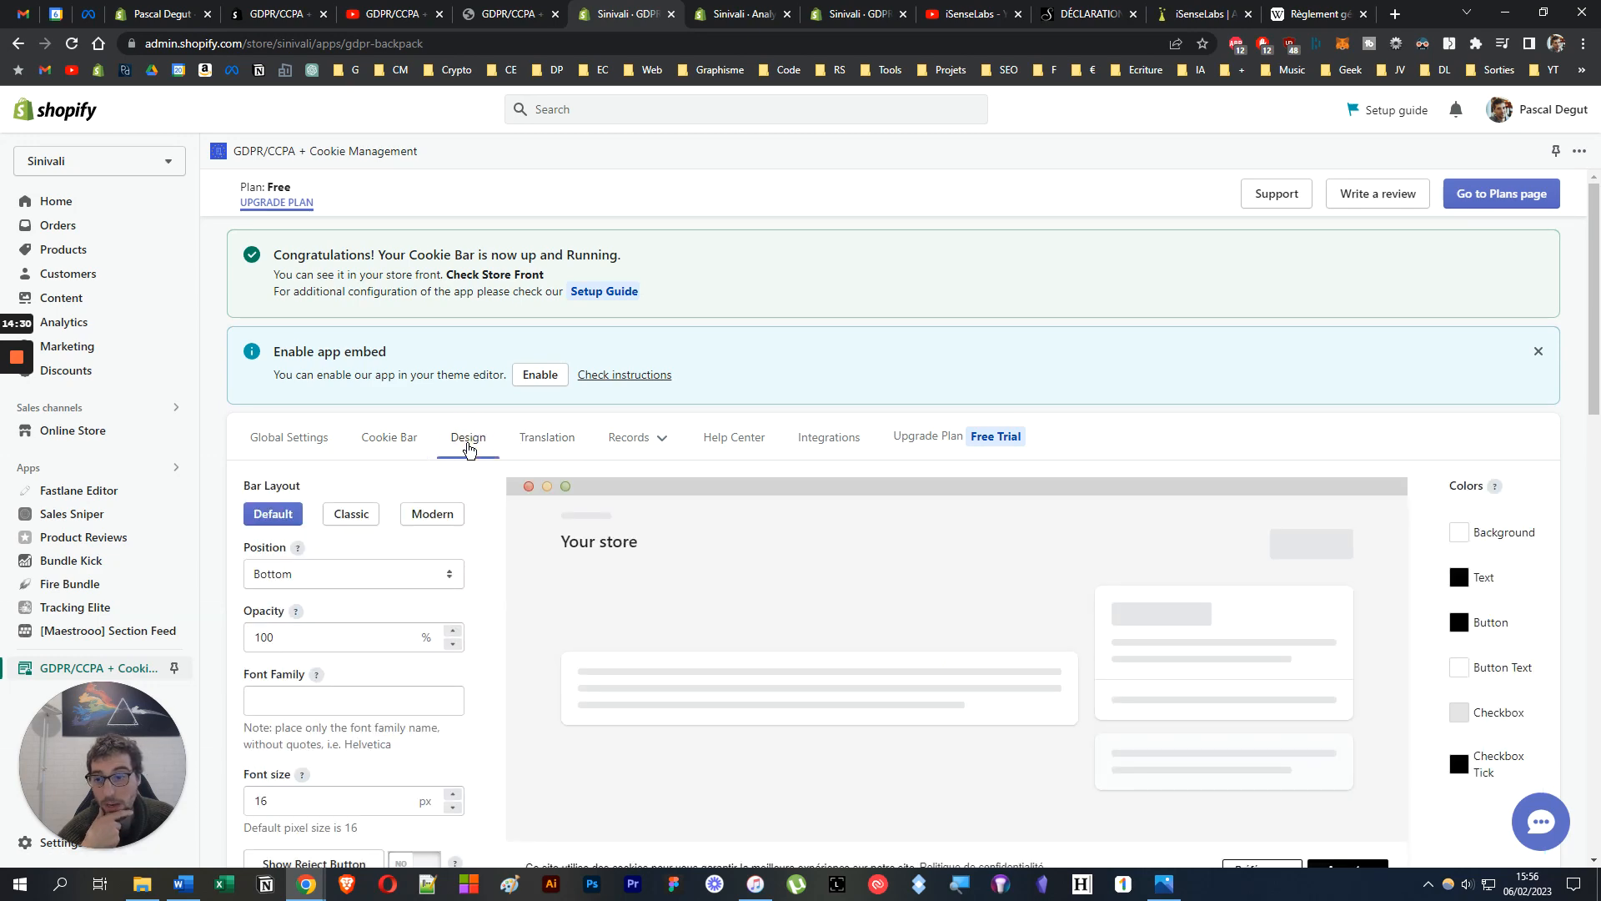
{"action": "scroll", "coordinate": [829, 401], "scroll_direction": "down", "scroll_amount": 3}
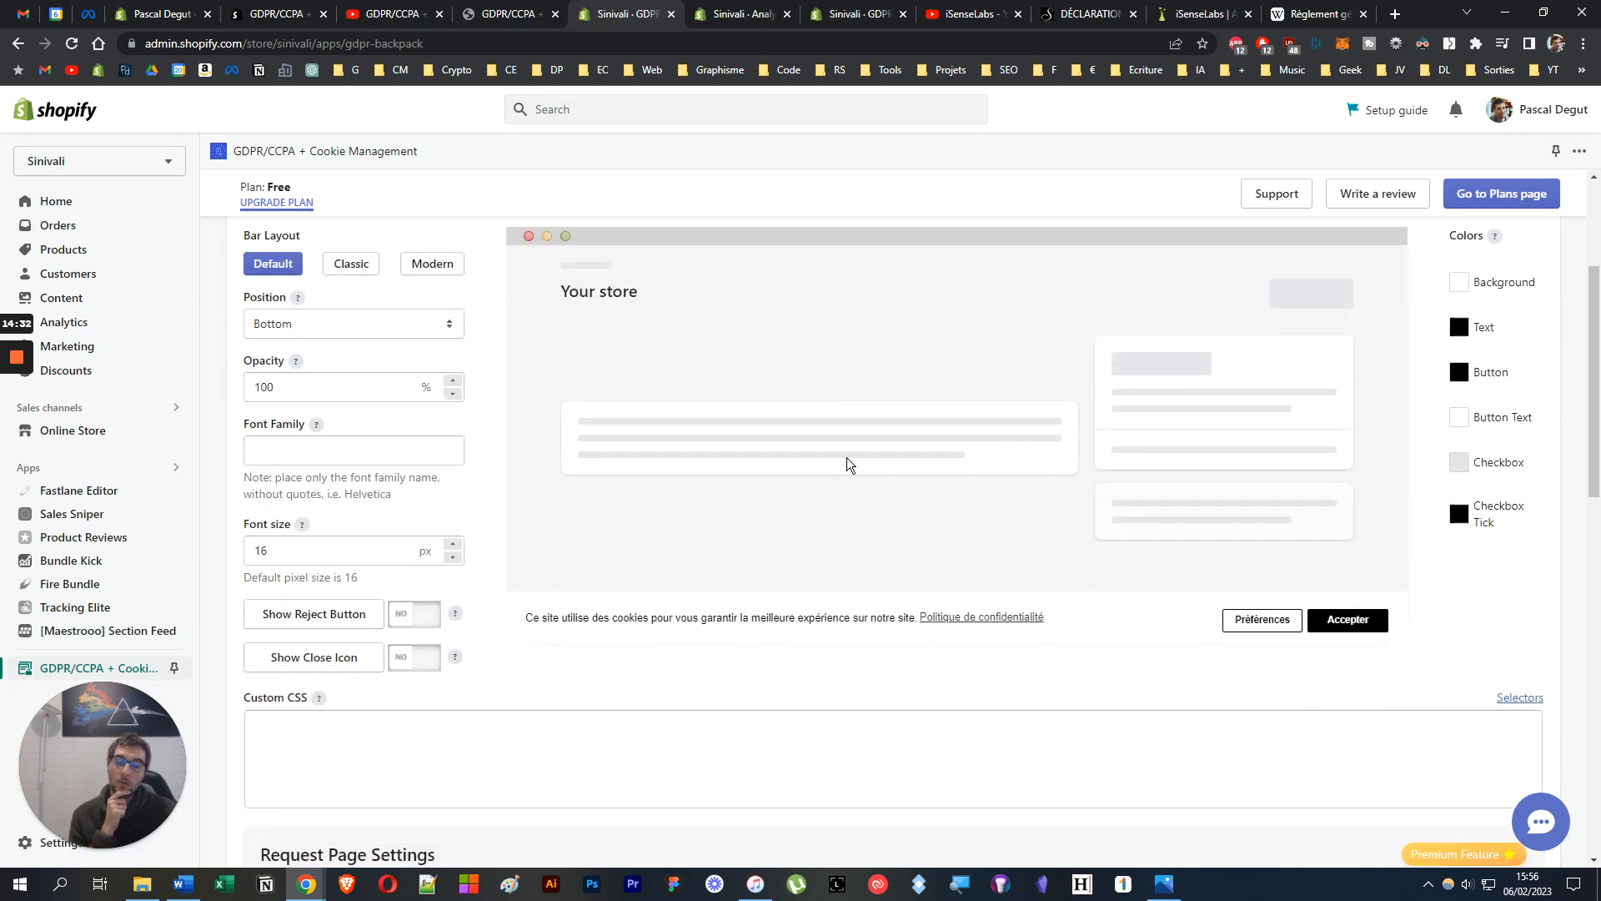
{"action": "scroll", "coordinate": [843, 453], "scroll_direction": "up", "scroll_amount": 1}
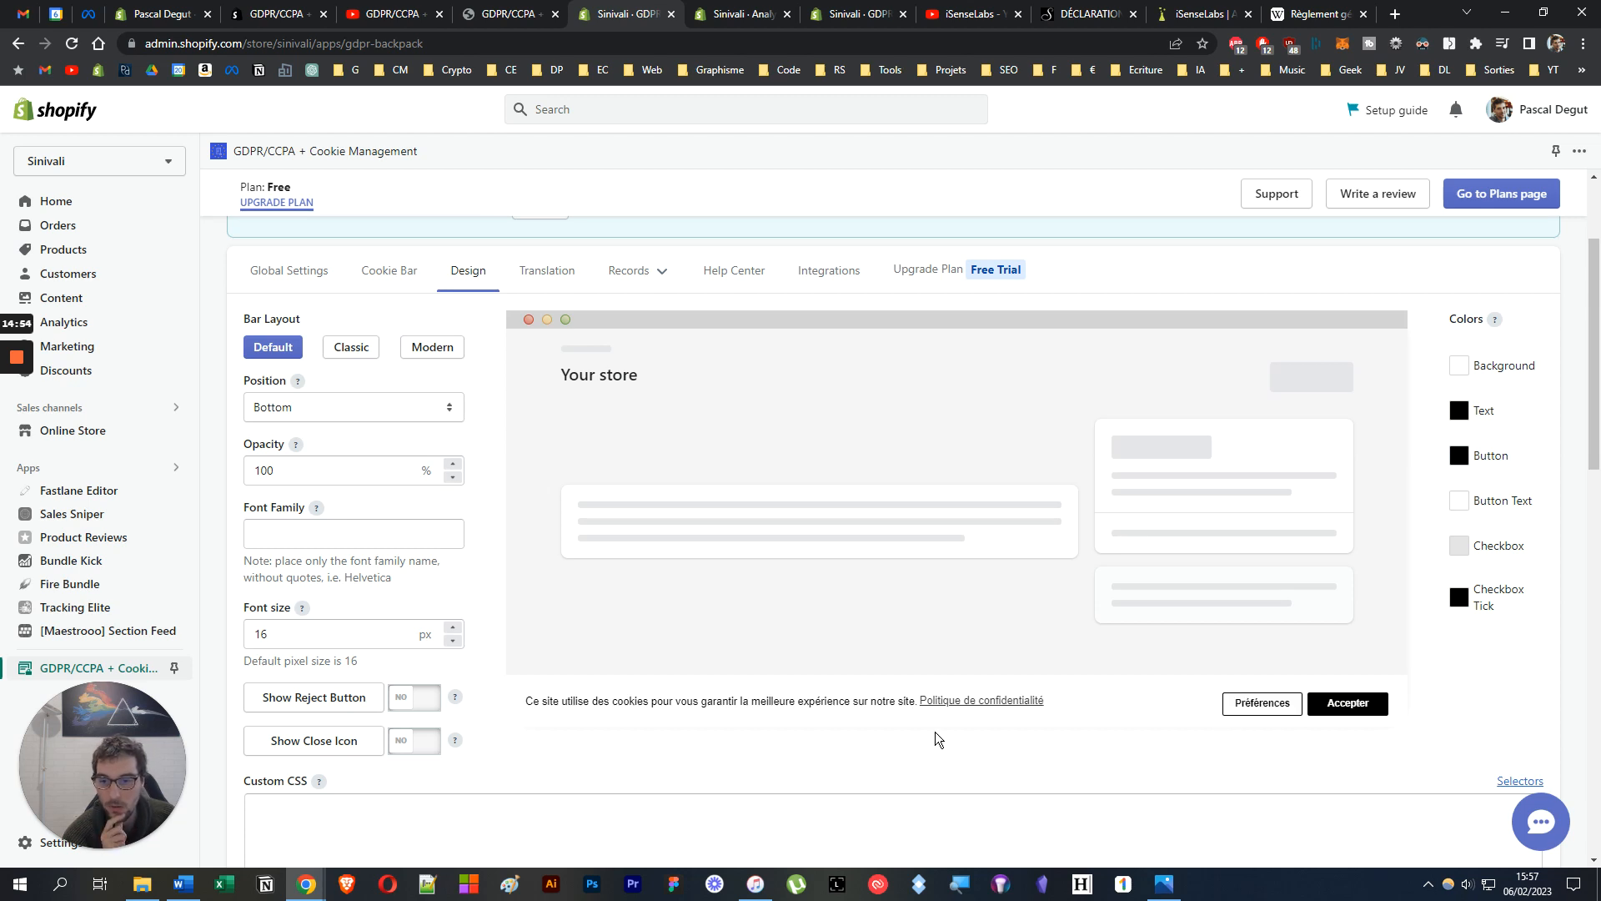
Try showing the reject button and the close icon on the cookie bar, and switch both back to No.
{"action": "left_click", "coordinate": [401, 701]}
{"action": "left_click", "coordinate": [403, 702]}
{"action": "left_click", "coordinate": [403, 705]}
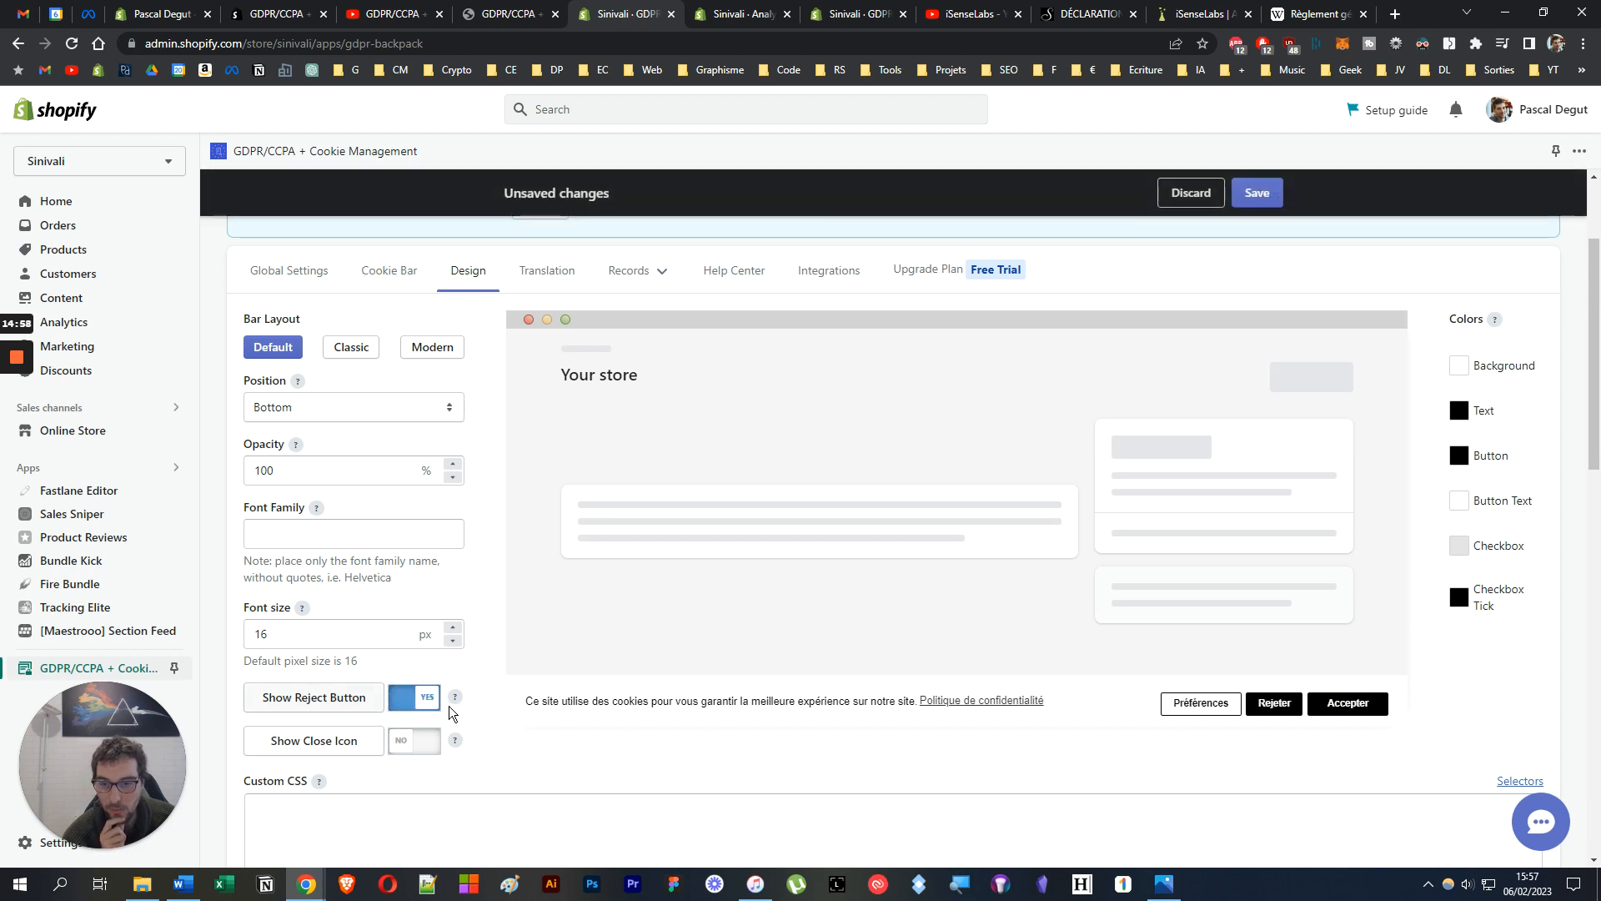
{"action": "mouse_move", "coordinate": [453, 701]}
{"action": "left_click", "coordinate": [415, 699]}
{"action": "left_click", "coordinate": [402, 740]}
{"action": "left_click", "coordinate": [408, 745]}
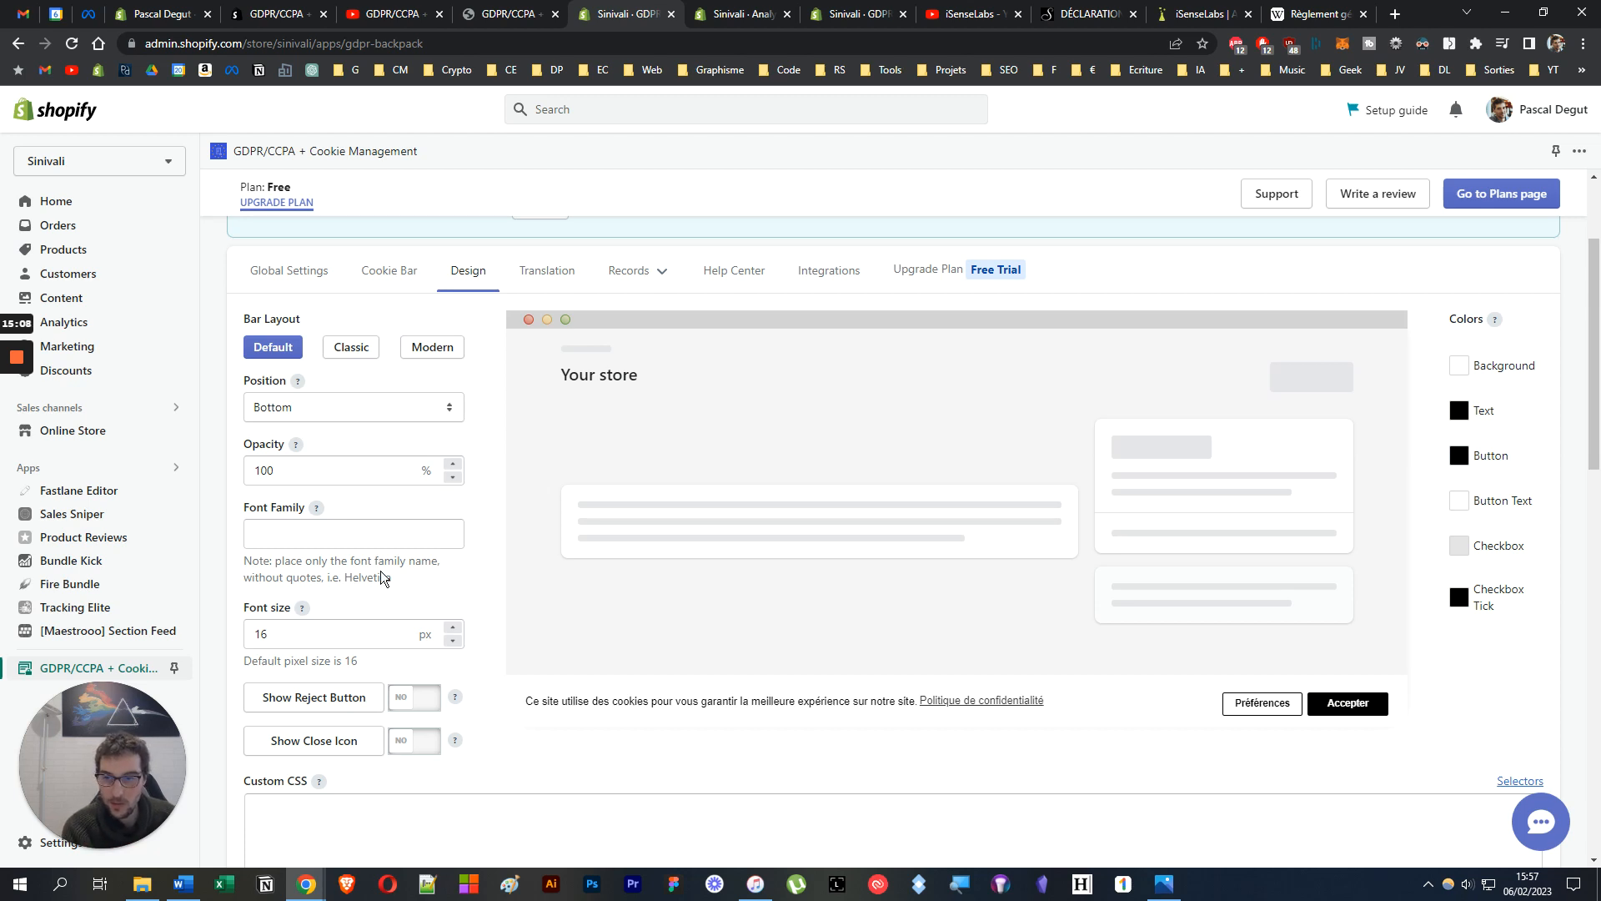
Try a lower opacity for the cookie bar and restore it to 100%.
{"action": "left_click", "coordinate": [453, 476]}
{"action": "left_click", "coordinate": [454, 476]}
{"action": "left_click", "coordinate": [454, 476]}
{"action": "left_click", "coordinate": [453, 476]}
{"action": "left_click", "coordinate": [454, 464]}
{"action": "left_click", "coordinate": [453, 464]}
{"action": "left_click", "coordinate": [454, 464]}
{"action": "left_click", "coordinate": [454, 465]}
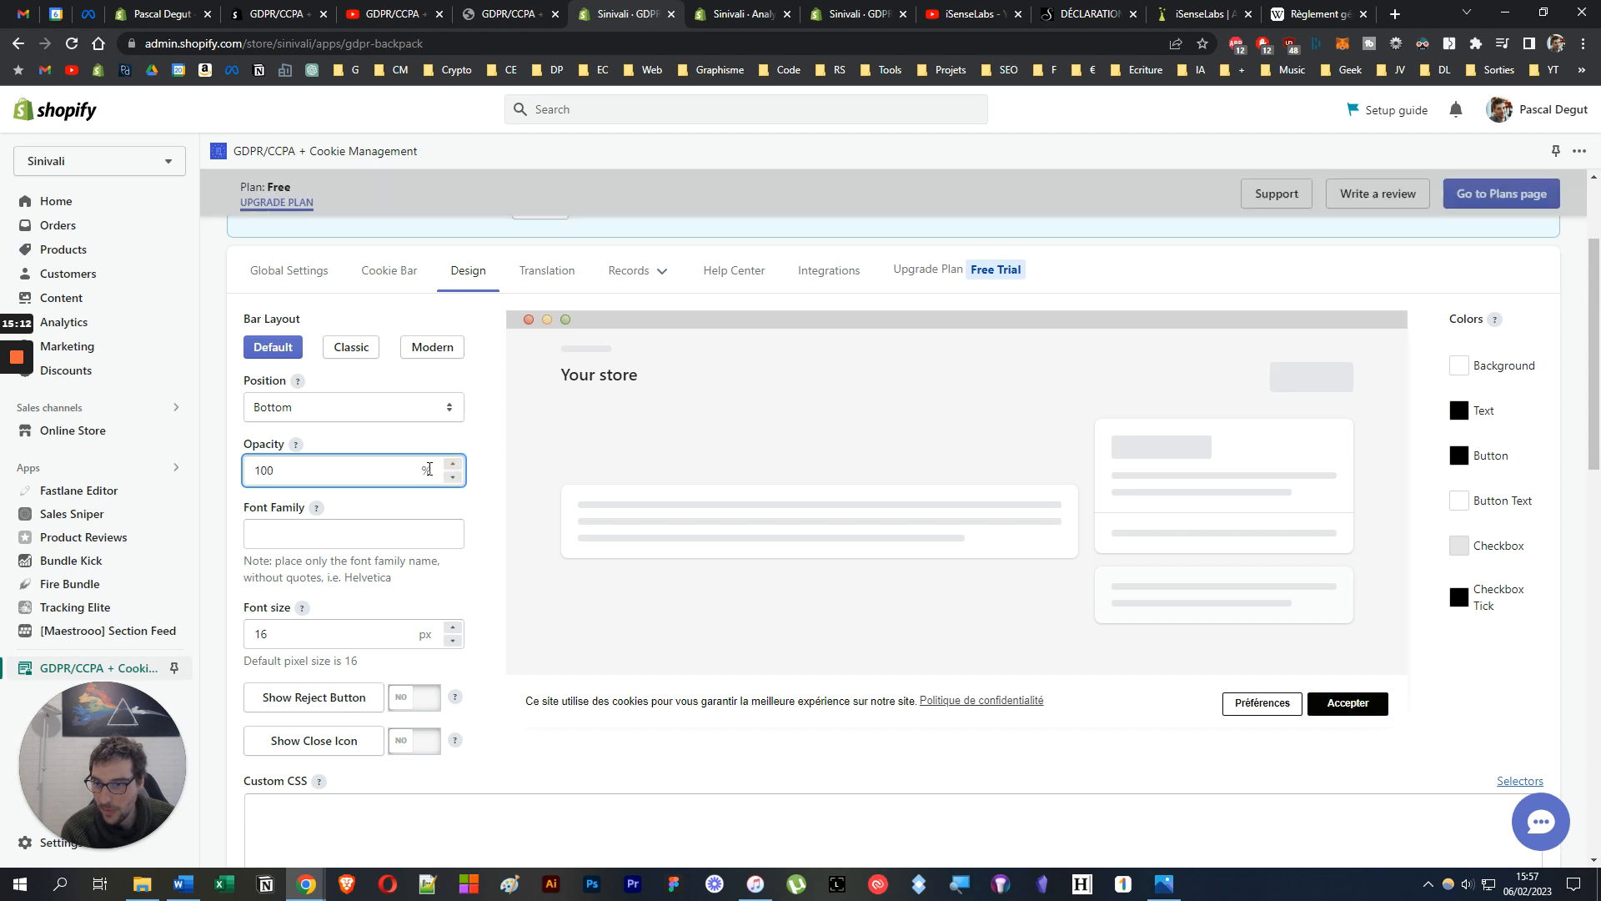
Try the Bottom Right and Bottom Left positions for the cookie bar in the preview.
{"action": "left_click", "coordinate": [345, 405]}
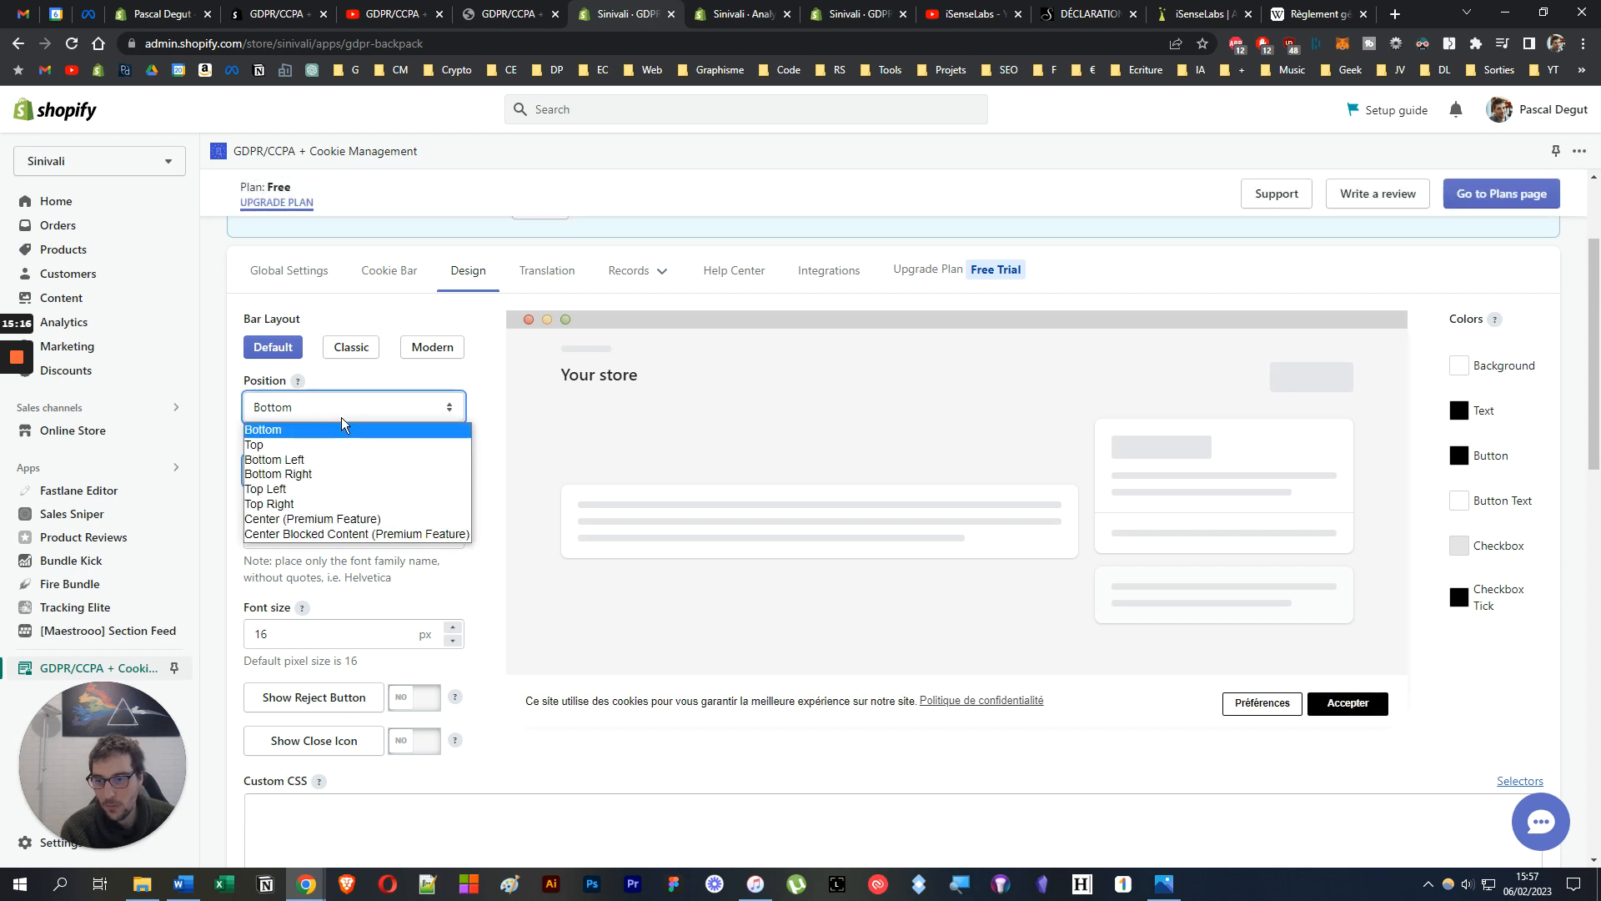
{"action": "left_click", "coordinate": [332, 426]}
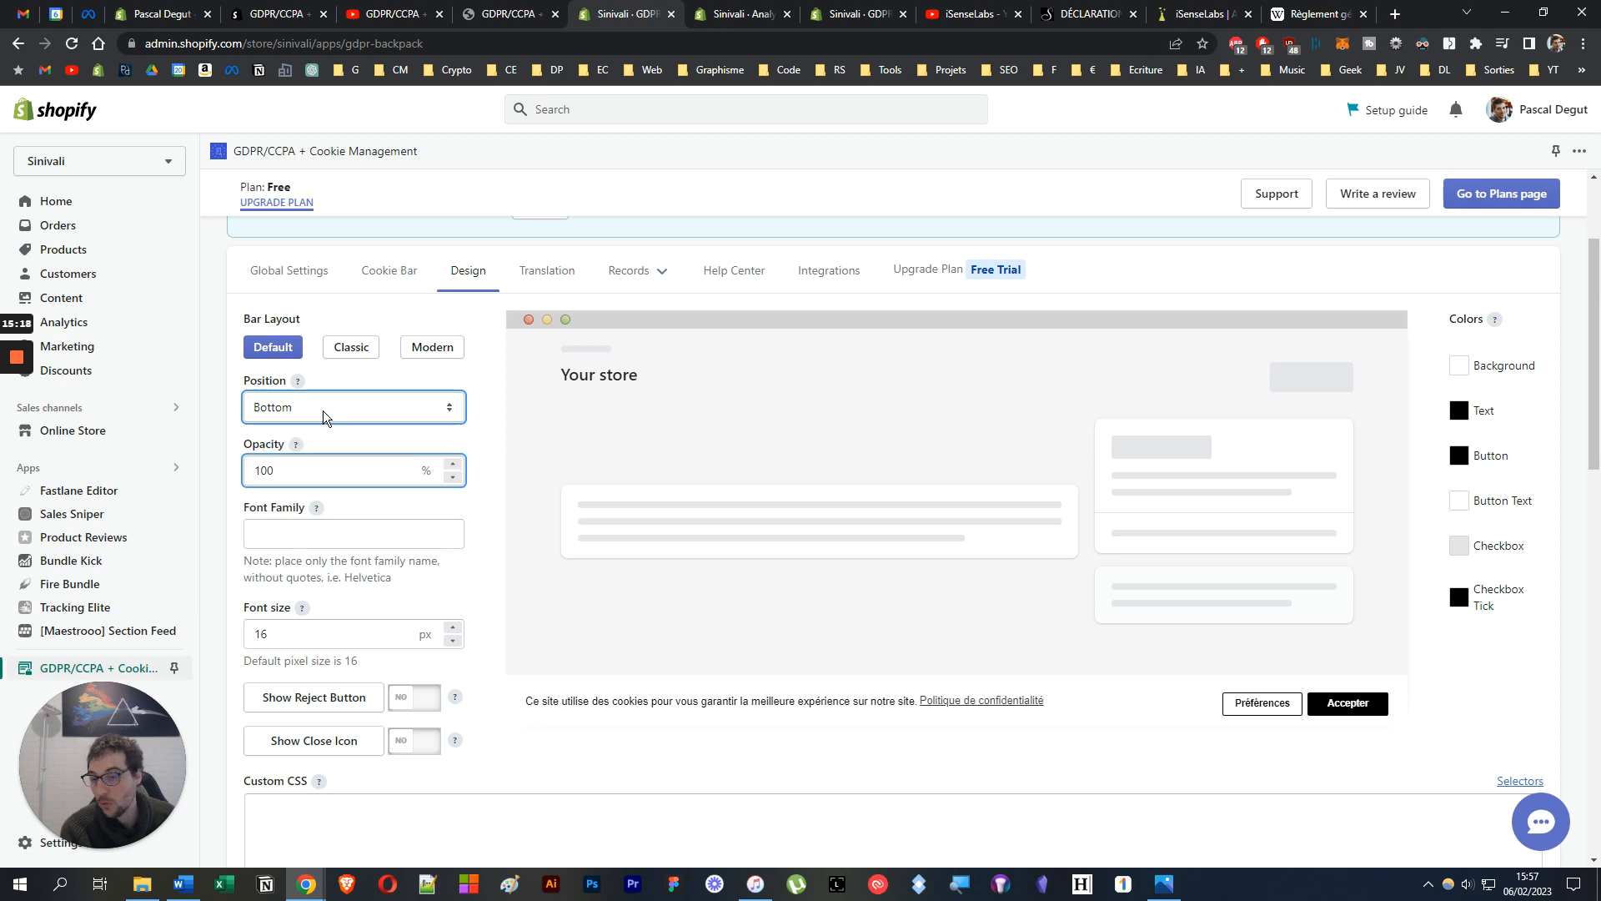
{"action": "left_click", "coordinate": [322, 408]}
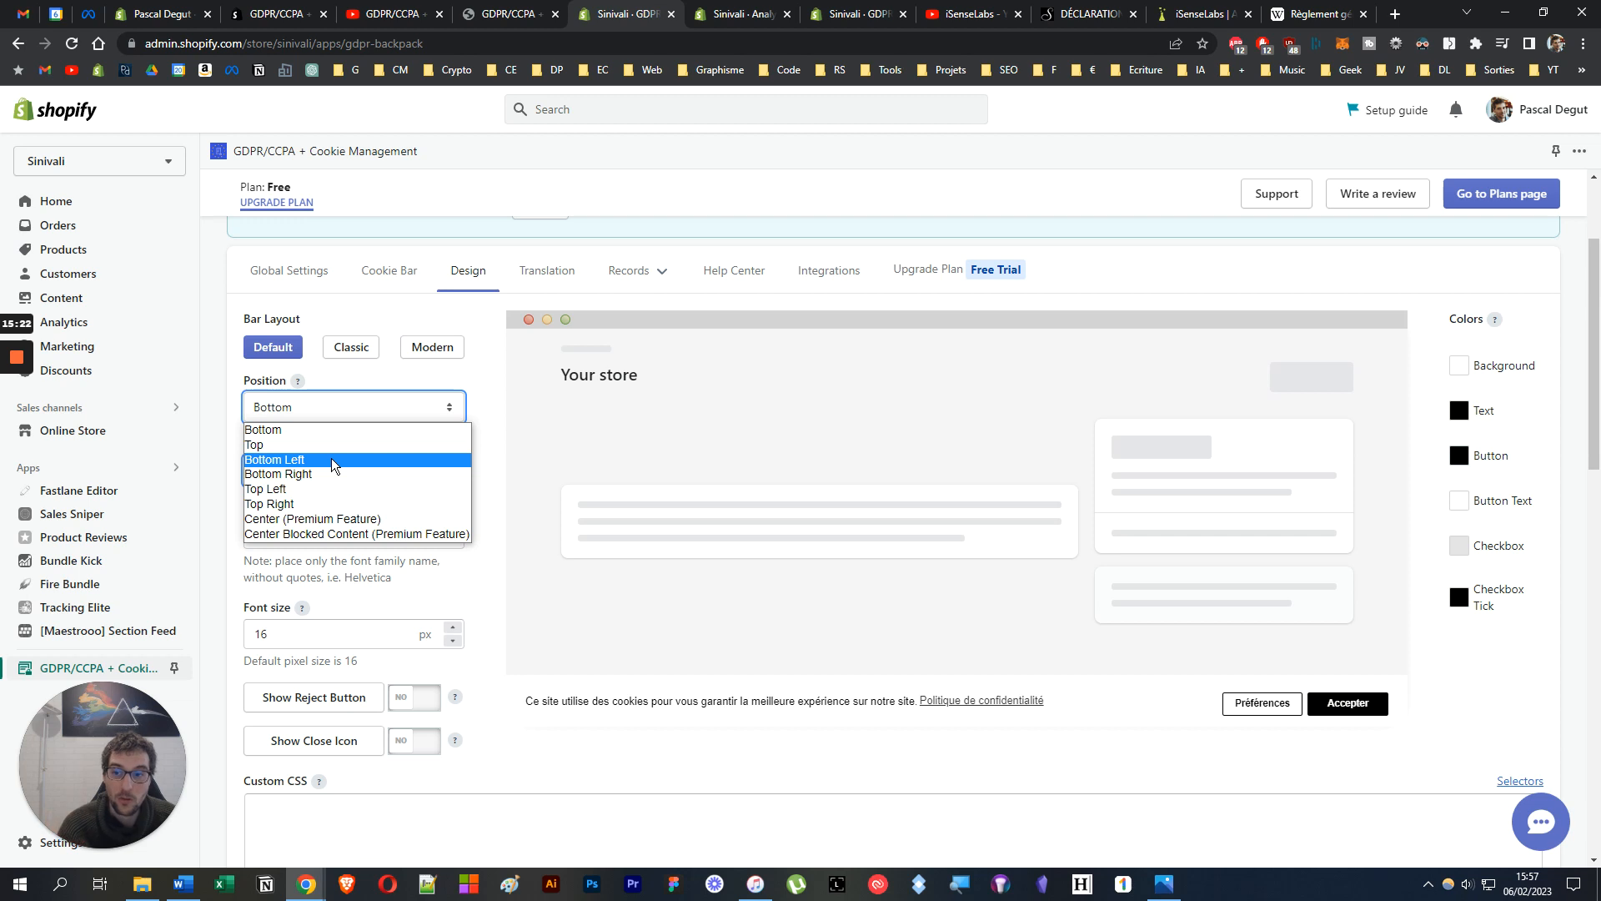
{"action": "left_click", "coordinate": [347, 473]}
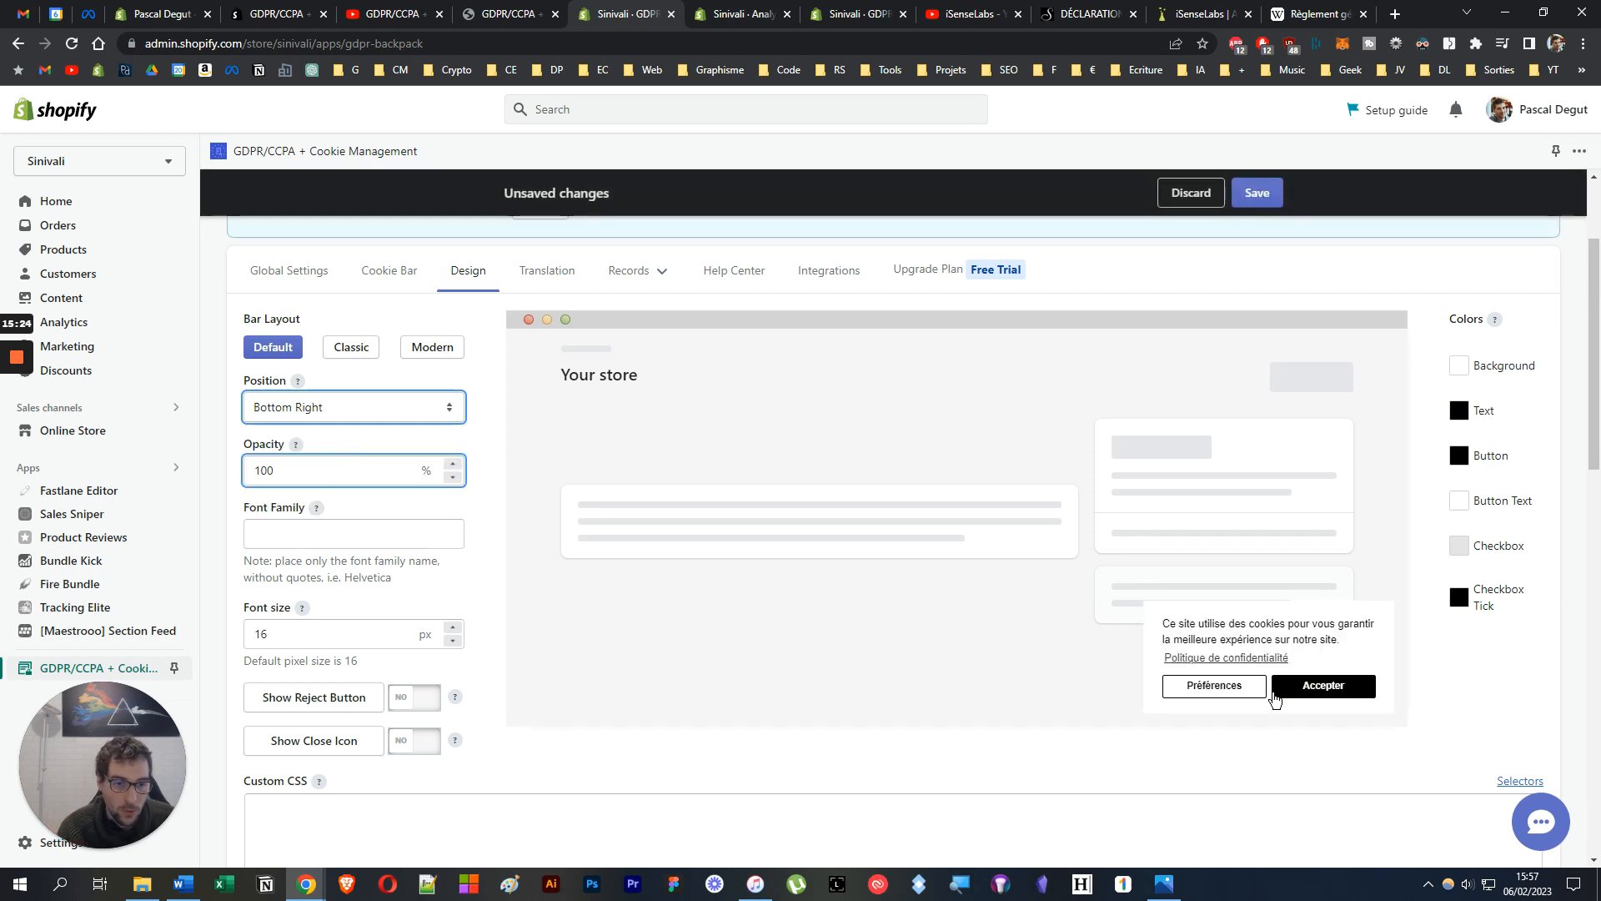
{"action": "left_click", "coordinate": [395, 417]}
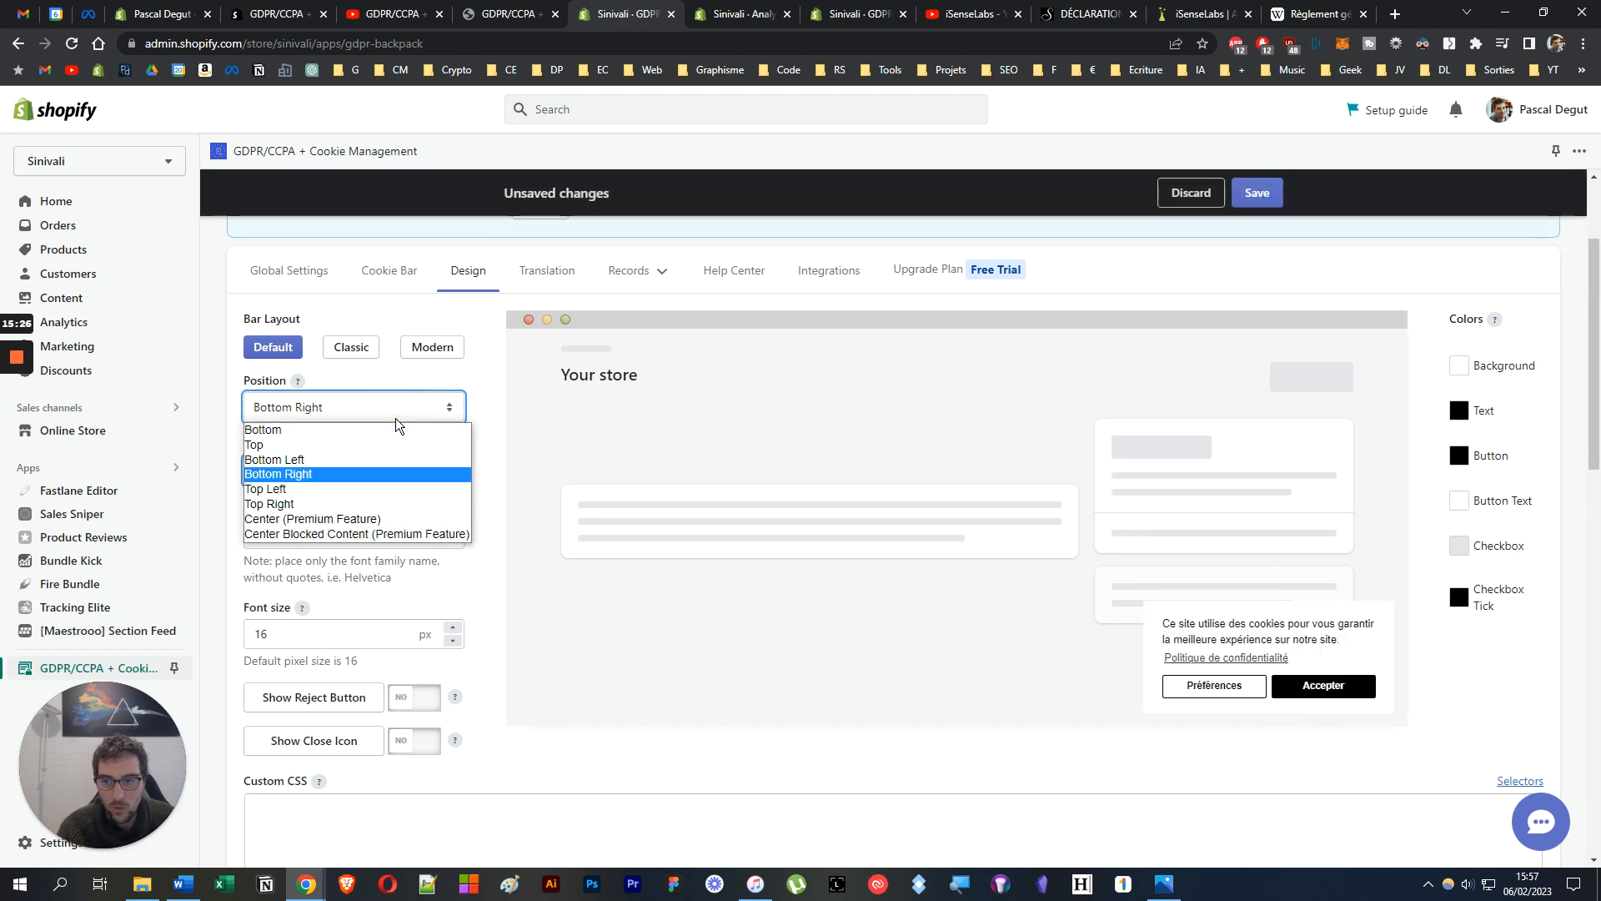
{"action": "left_click", "coordinate": [371, 460]}
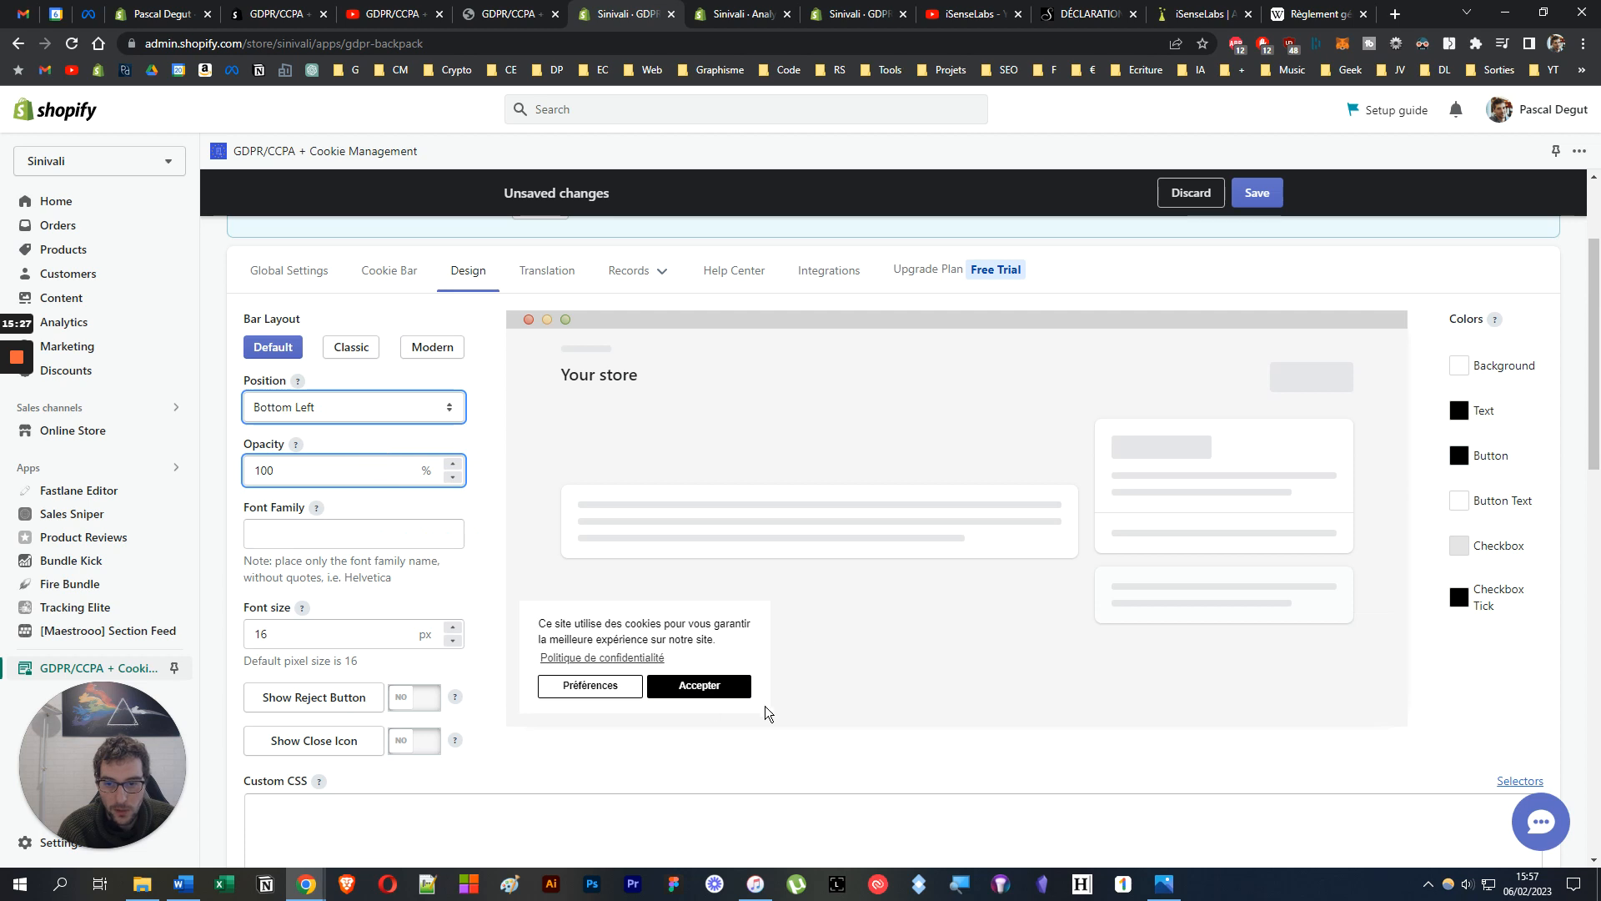
Try the premium Center and Center Blocked Content positions, and set the cookie bar's position back to Bottom.
{"action": "left_click", "coordinate": [323, 409]}
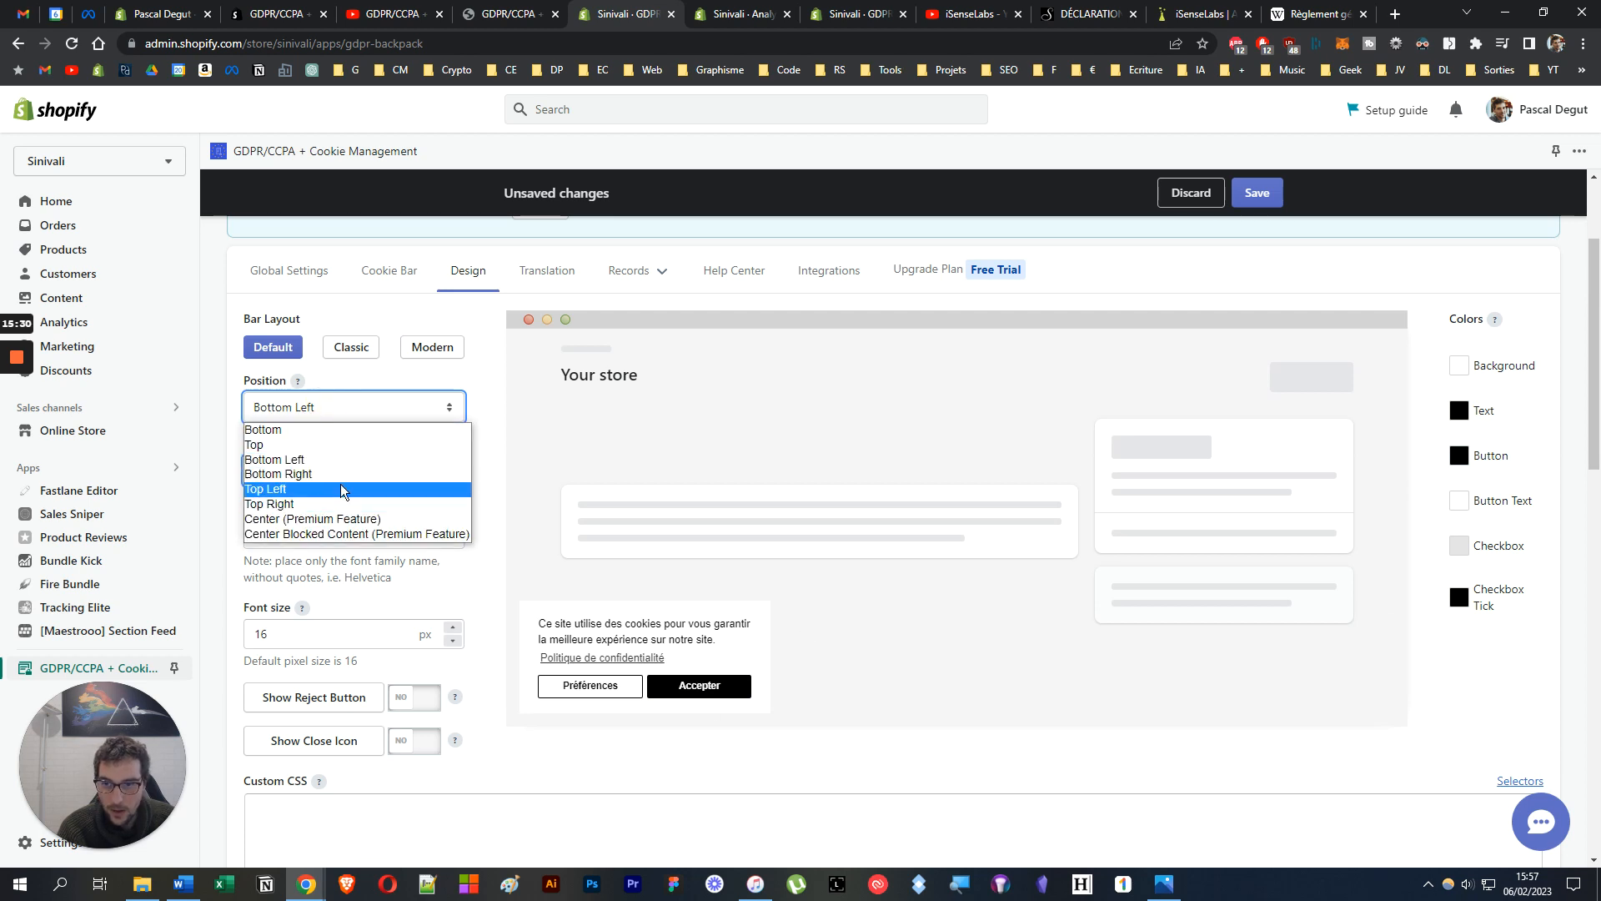
{"action": "left_click", "coordinate": [342, 519]}
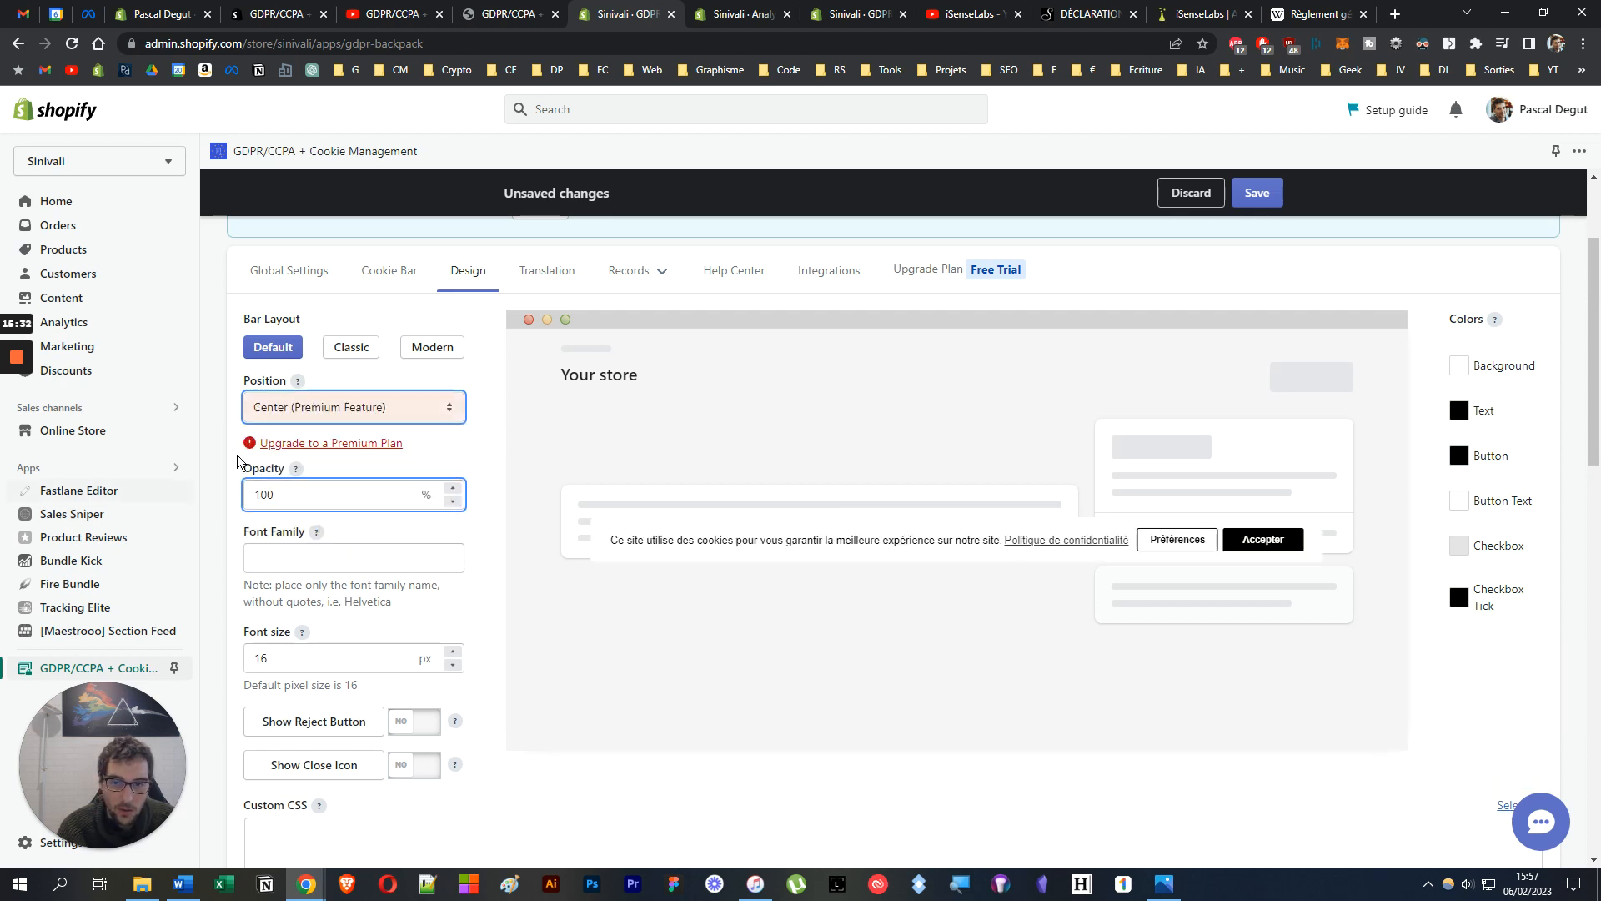
{"action": "left_click", "coordinate": [301, 417]}
{"action": "left_click", "coordinate": [334, 529]}
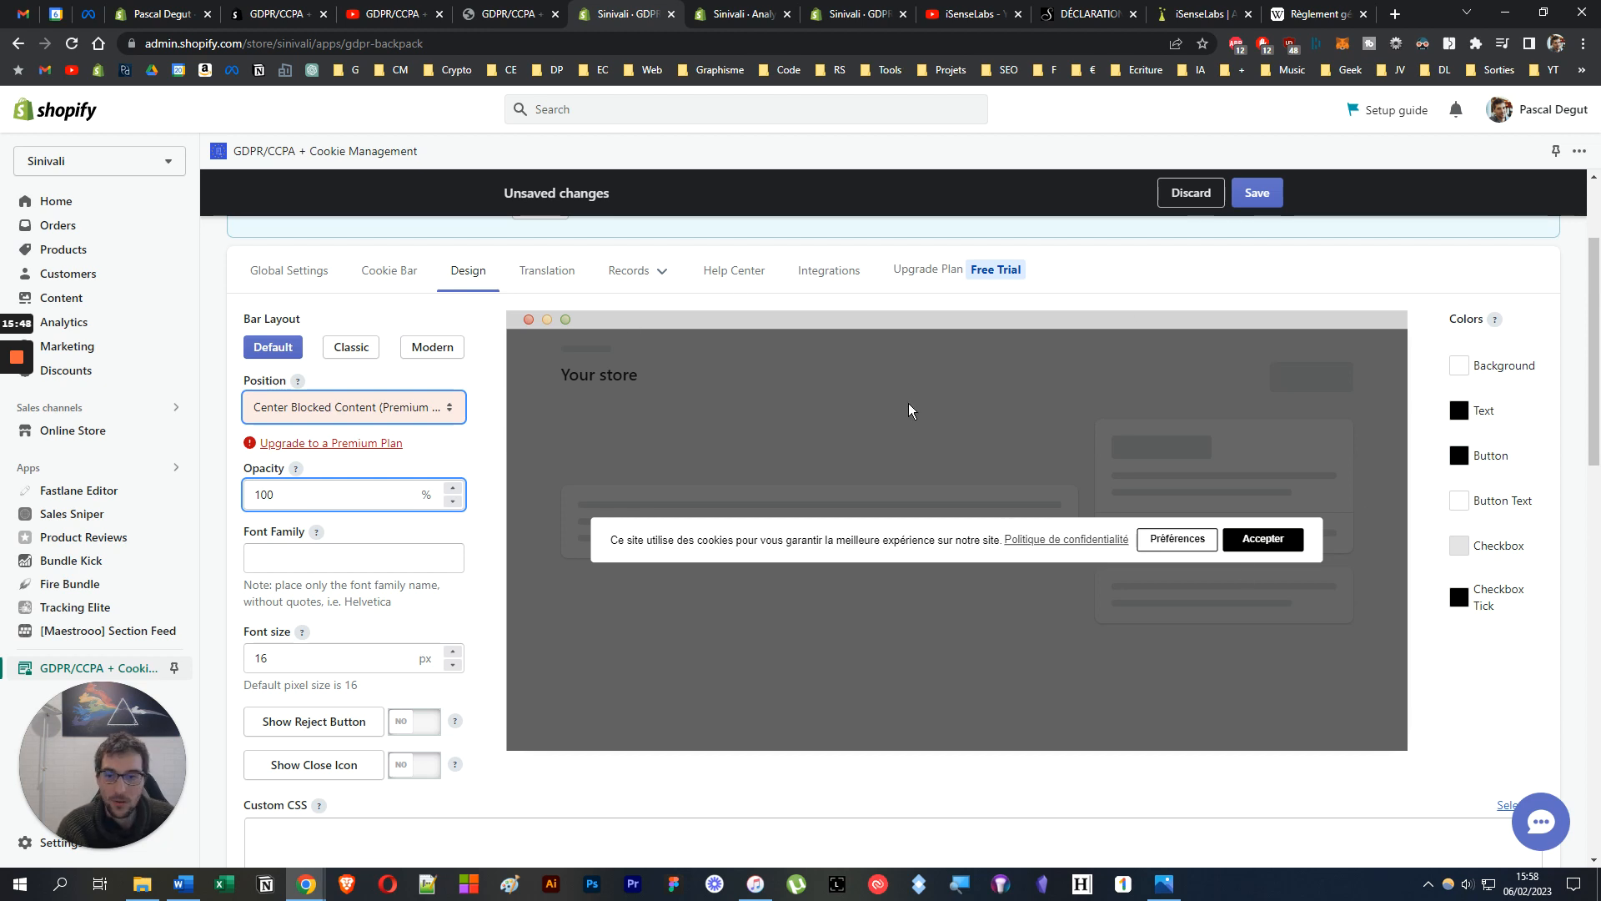
{"action": "left_click", "coordinate": [271, 417]}
{"action": "left_click", "coordinate": [263, 429]}
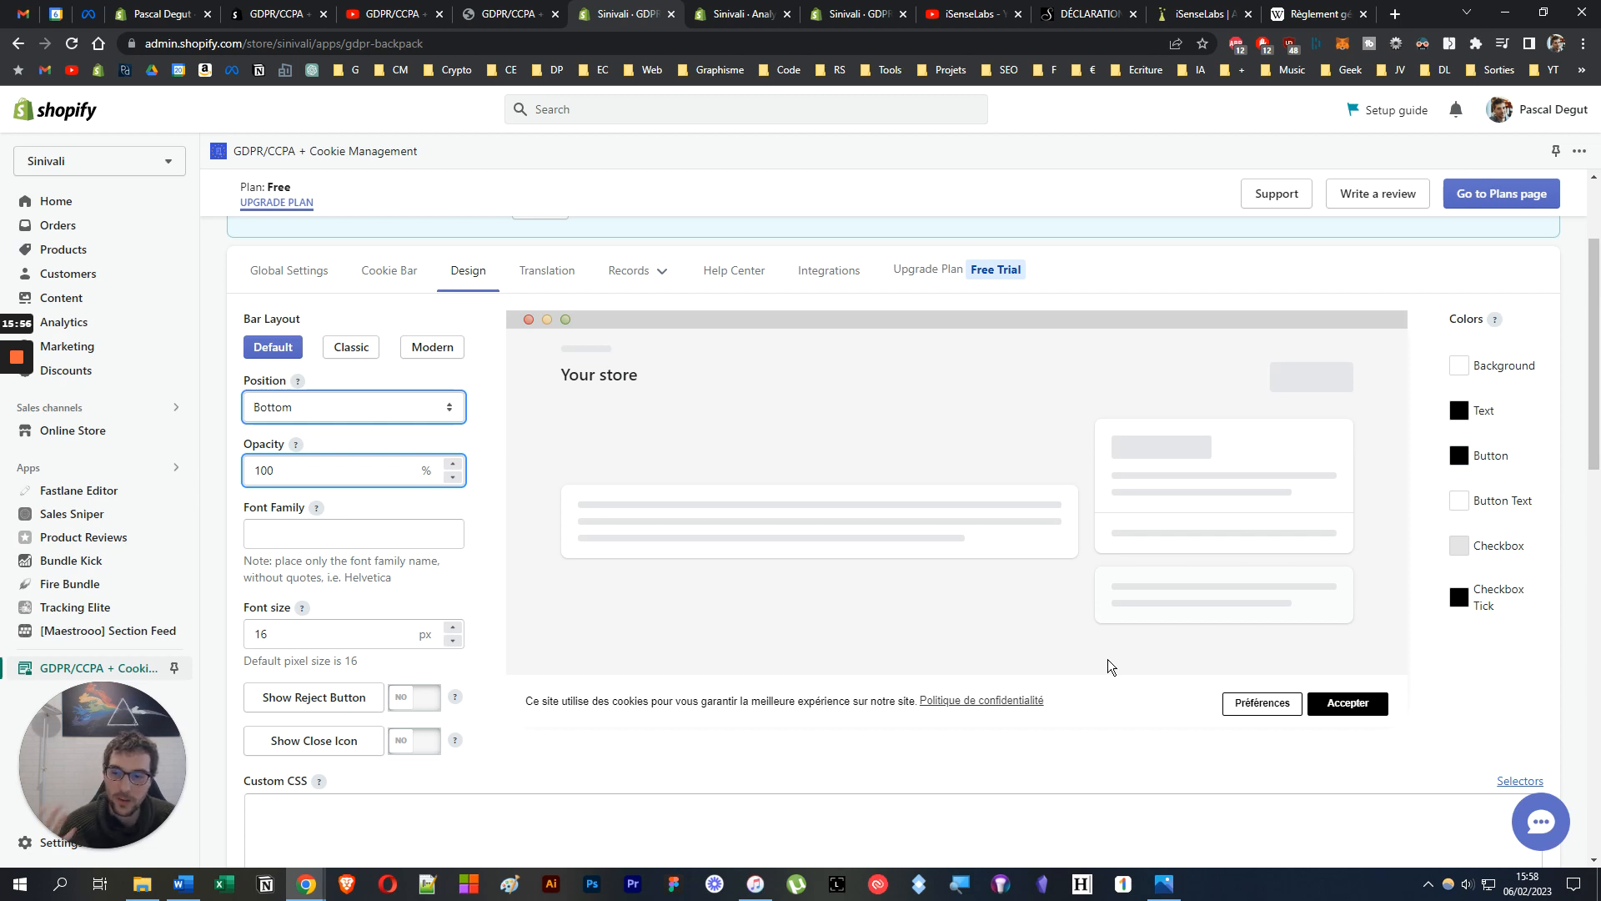
Look over the cookie bar's Custom CSS field and the options around it.
{"action": "scroll", "coordinate": [568, 522], "scroll_direction": "down", "scroll_amount": 1}
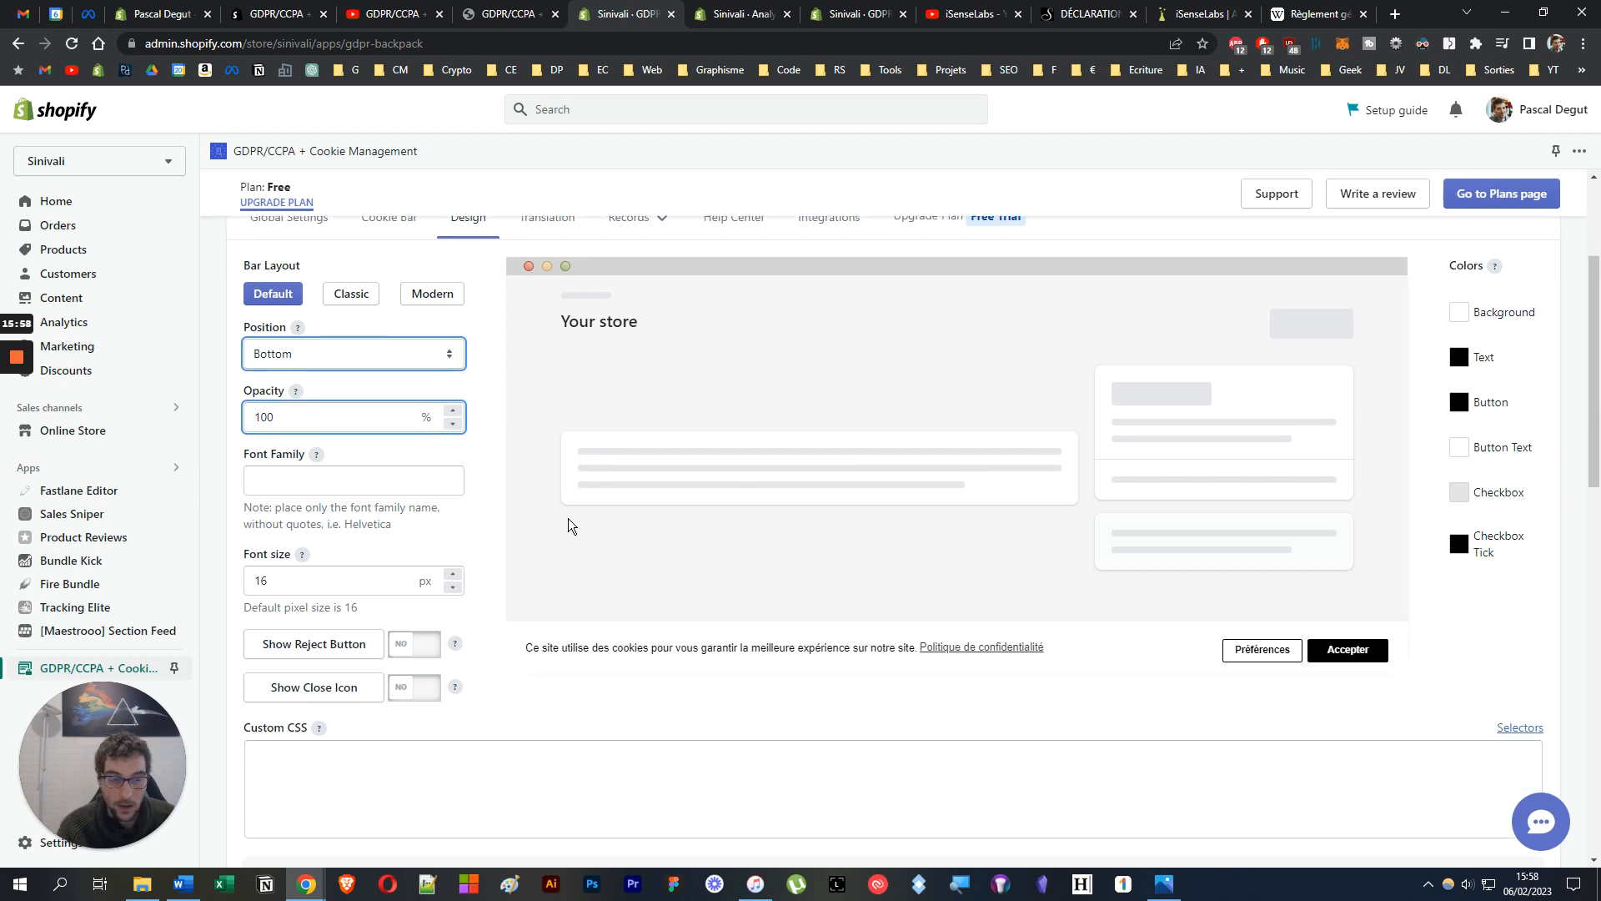
{"action": "scroll", "coordinate": [553, 550], "scroll_direction": "down", "scroll_amount": 2}
{"action": "left_click", "coordinate": [559, 578]}
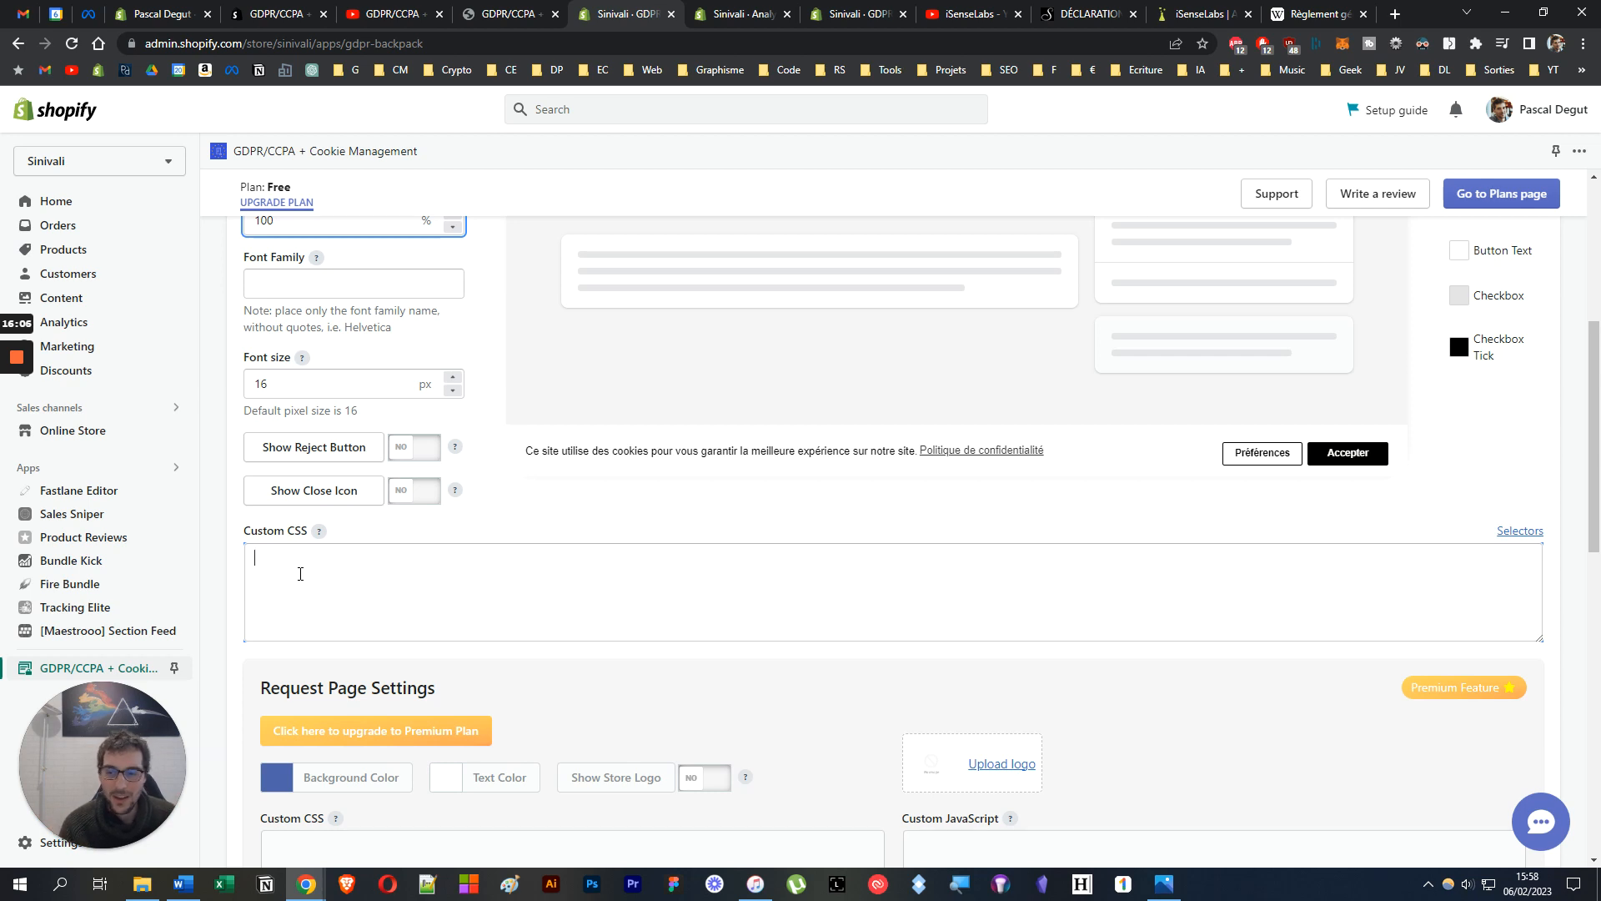
{"action": "left_click", "coordinate": [360, 604]}
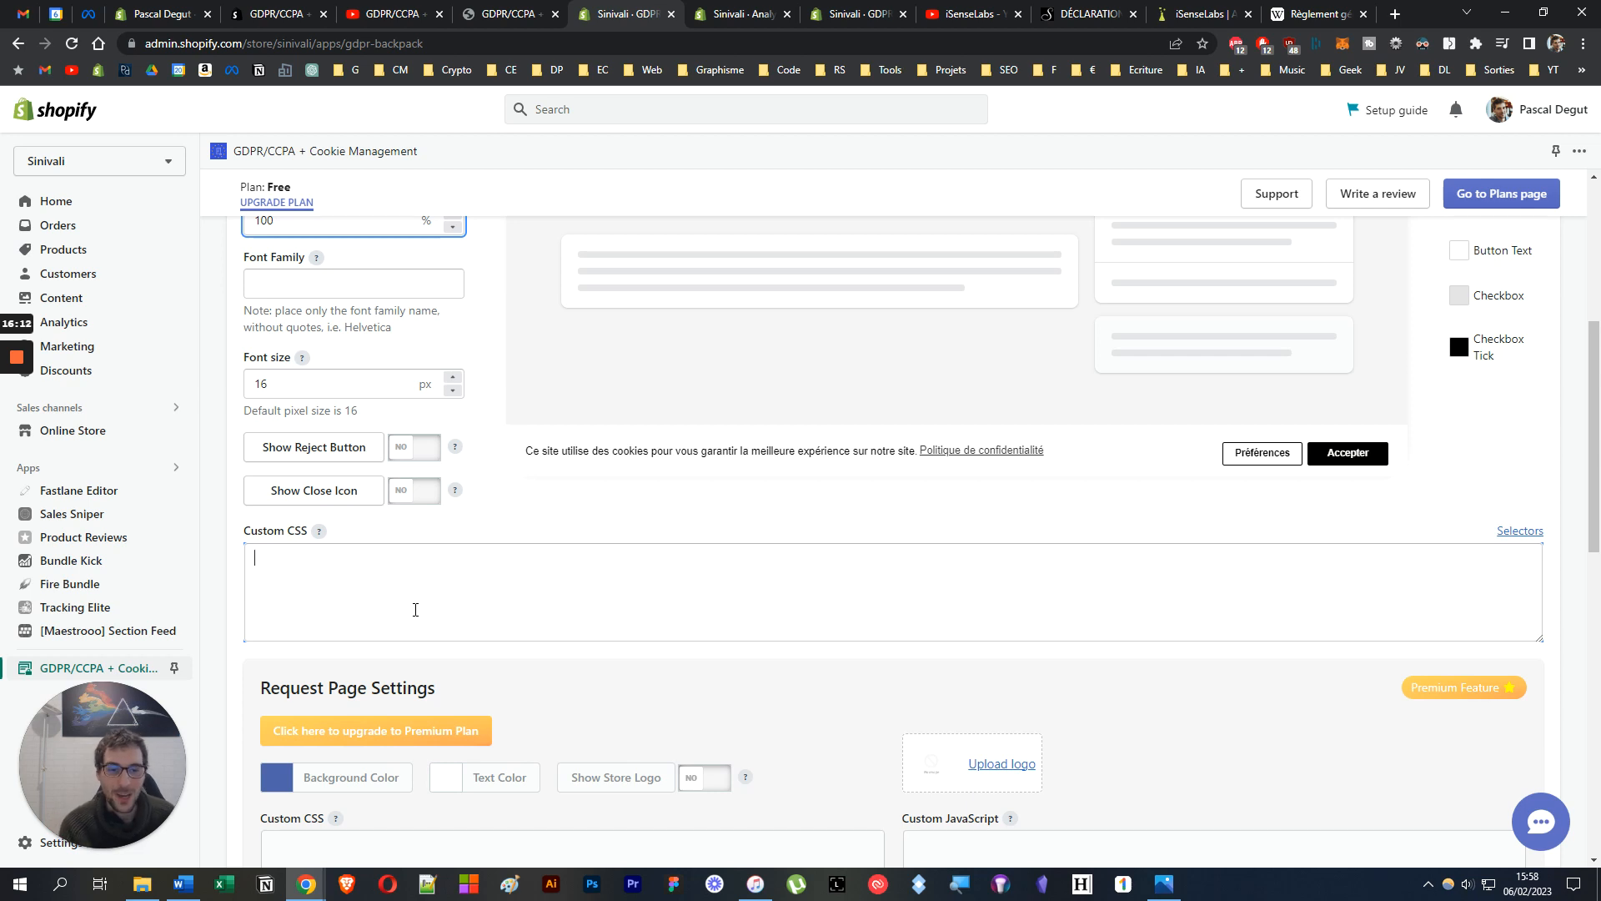
{"action": "scroll", "coordinate": [630, 547], "scroll_direction": "down", "scroll_amount": 2}
{"action": "scroll", "coordinate": [659, 522], "scroll_direction": "up", "scroll_amount": 3}
{"action": "scroll", "coordinate": [1384, 404], "scroll_direction": "up", "scroll_amount": 1}
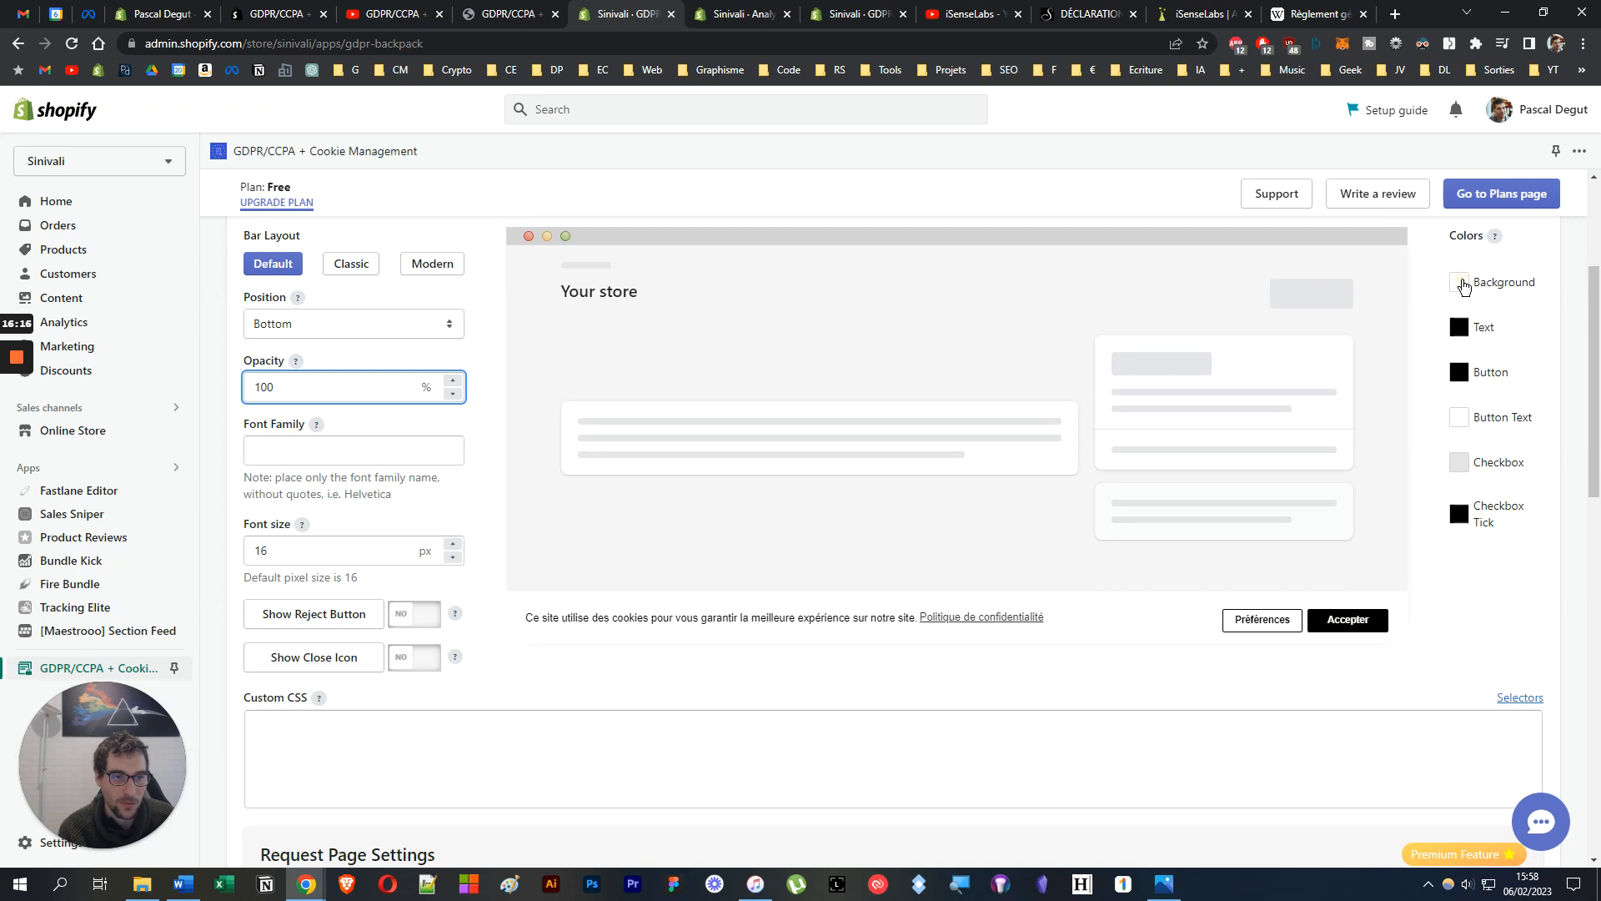
Check the color pickers for the cookie bar's background and button, leaving both colors as they are.
{"action": "left_click", "coordinate": [1460, 282]}
{"action": "left_click", "coordinate": [1483, 581]}
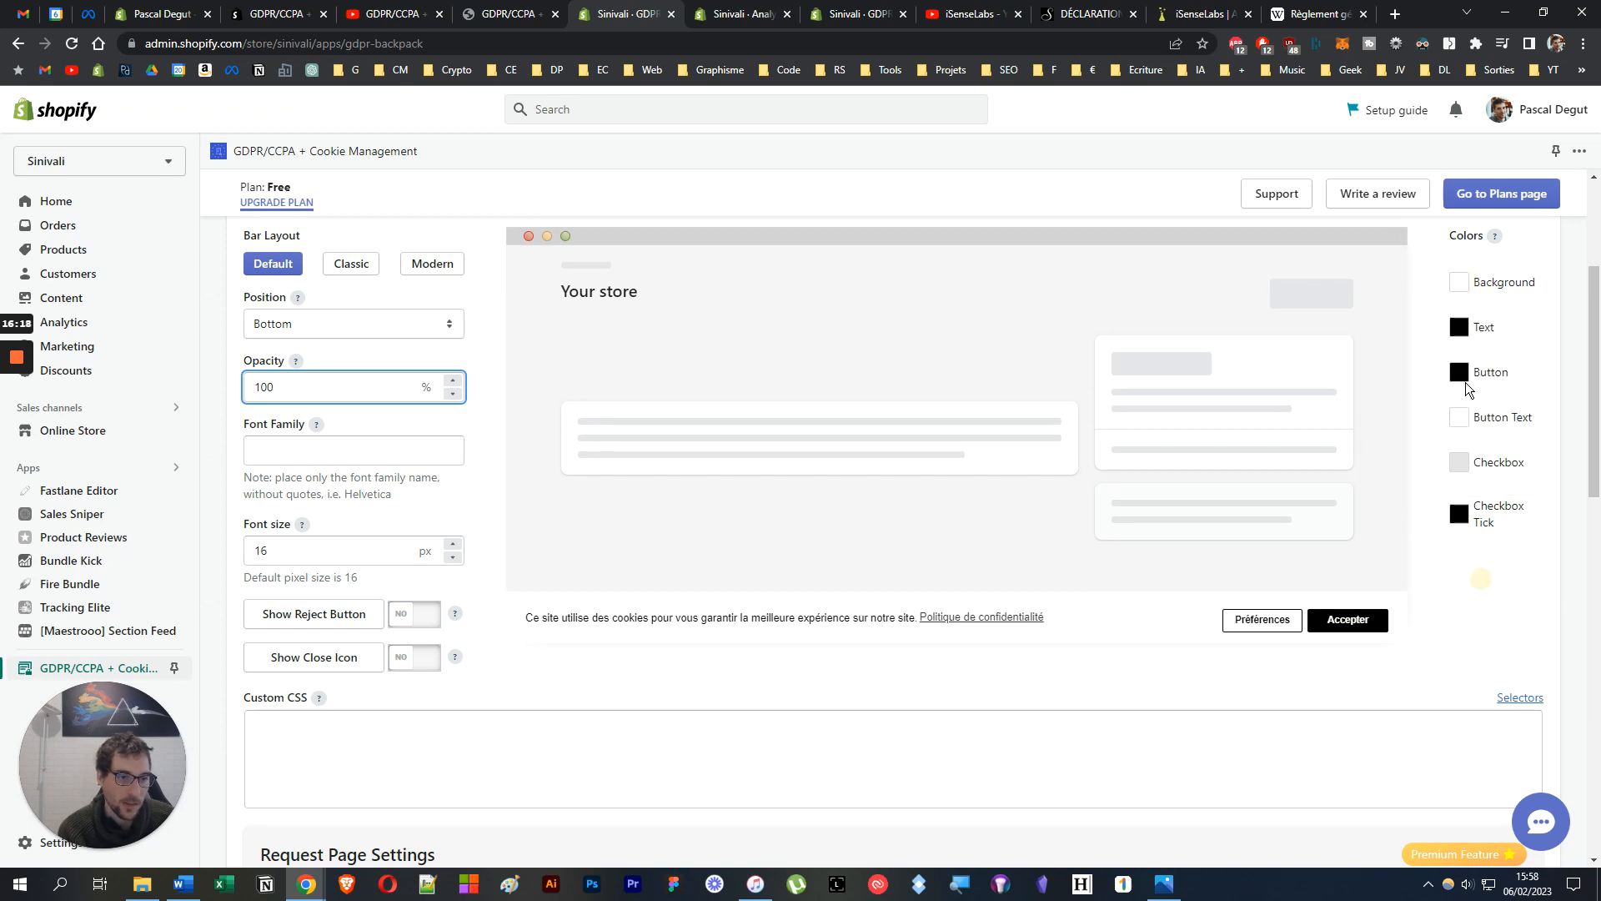
{"action": "left_click", "coordinate": [1459, 372]}
{"action": "double_click", "coordinate": [1474, 553]}
{"action": "left_click", "coordinate": [1458, 647]}
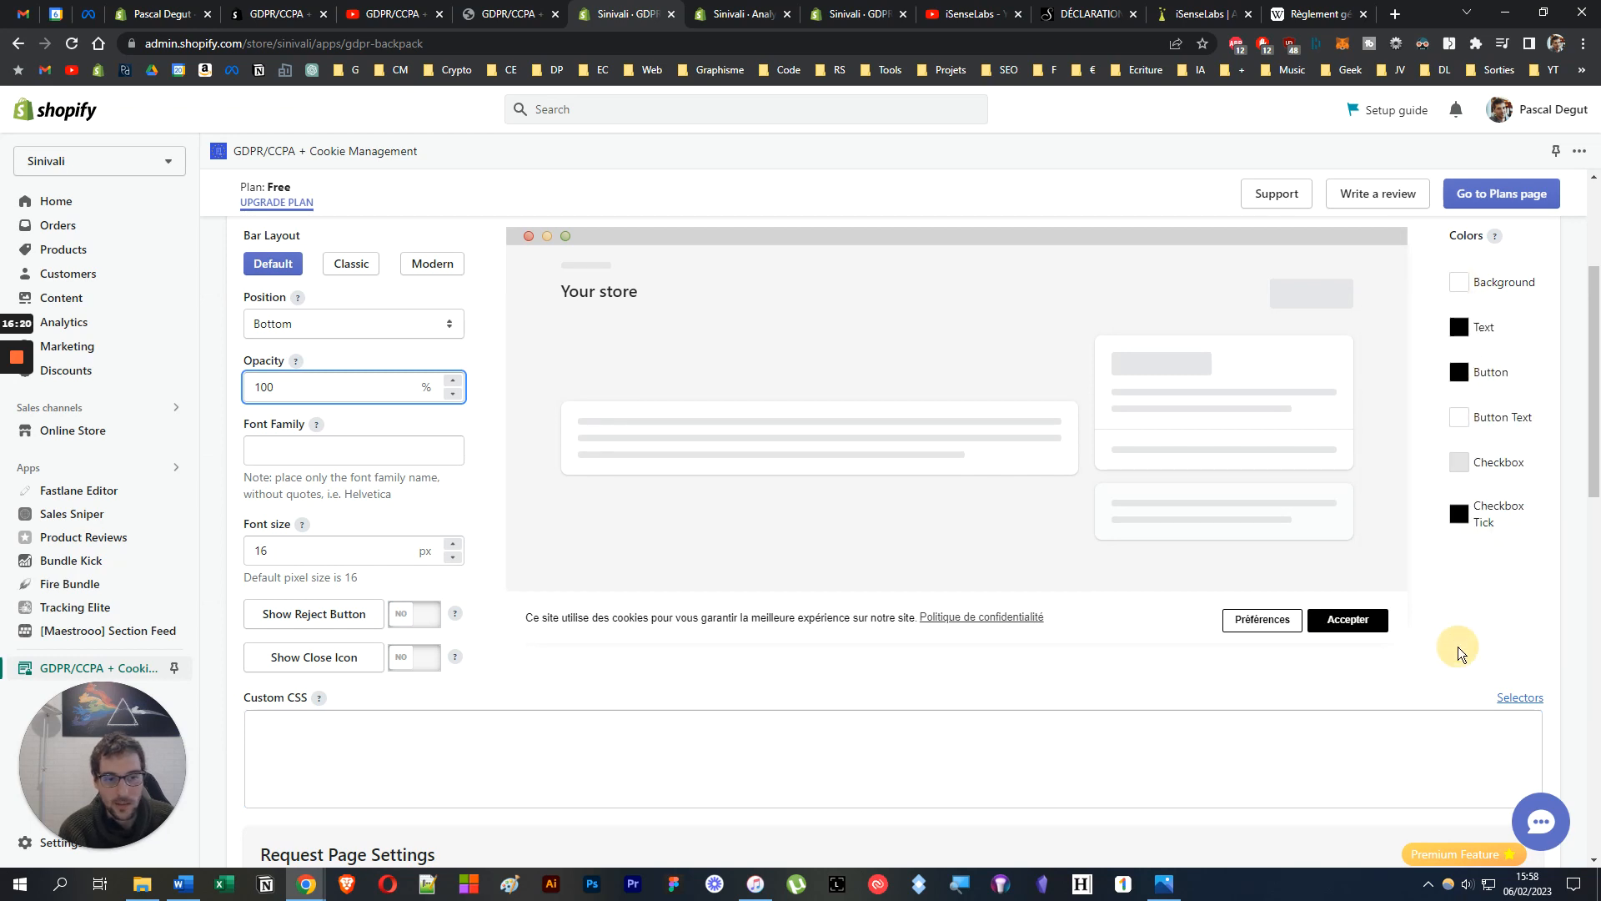
Review the premium Request Page Settings and Email Template Settings in the Design section.
{"action": "scroll", "coordinate": [1453, 644], "scroll_direction": "down", "scroll_amount": 6}
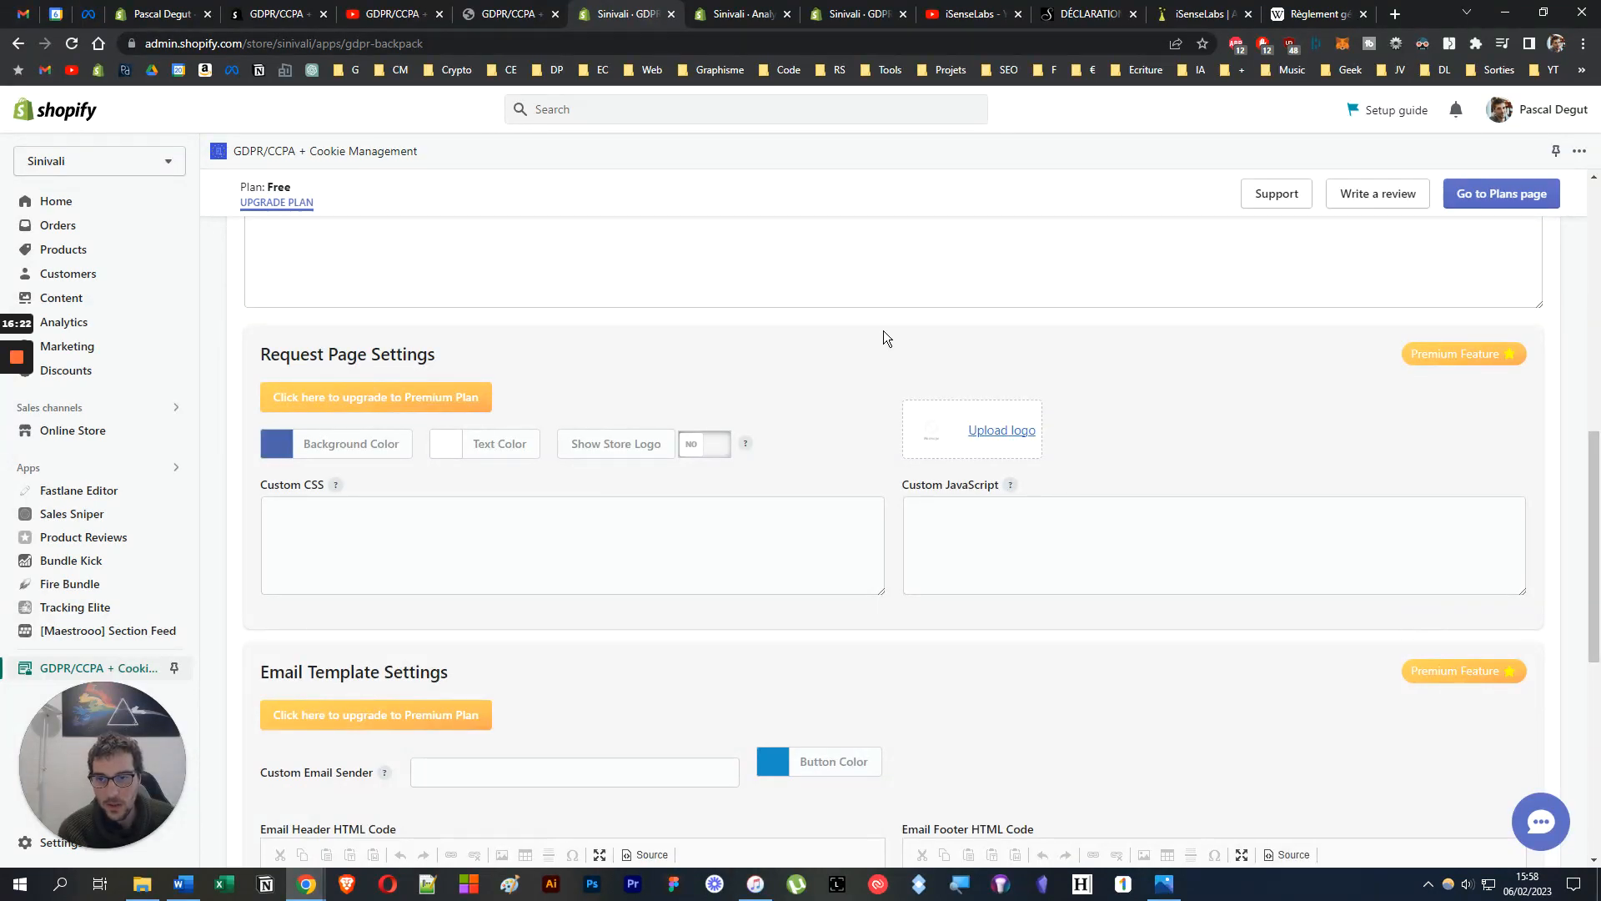
{"action": "scroll", "coordinate": [734, 362], "scroll_direction": "down", "scroll_amount": 1}
{"action": "left_click_drag", "start_coordinate": [823, 352], "coordinate": [1124, 455]}
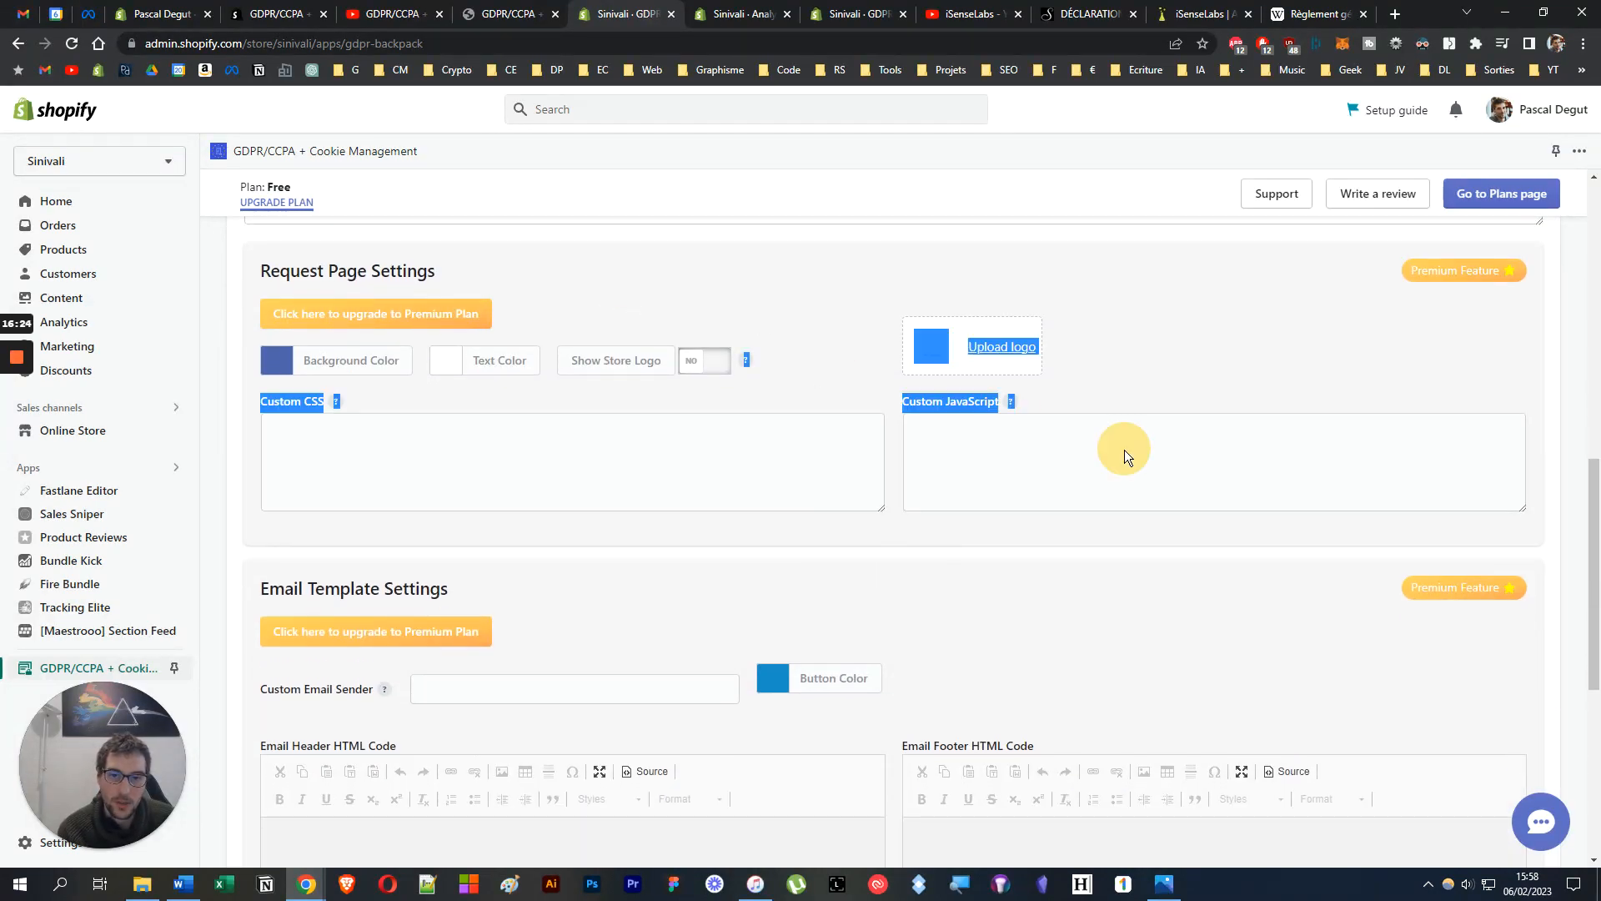
{"action": "left_click", "coordinate": [1178, 357]}
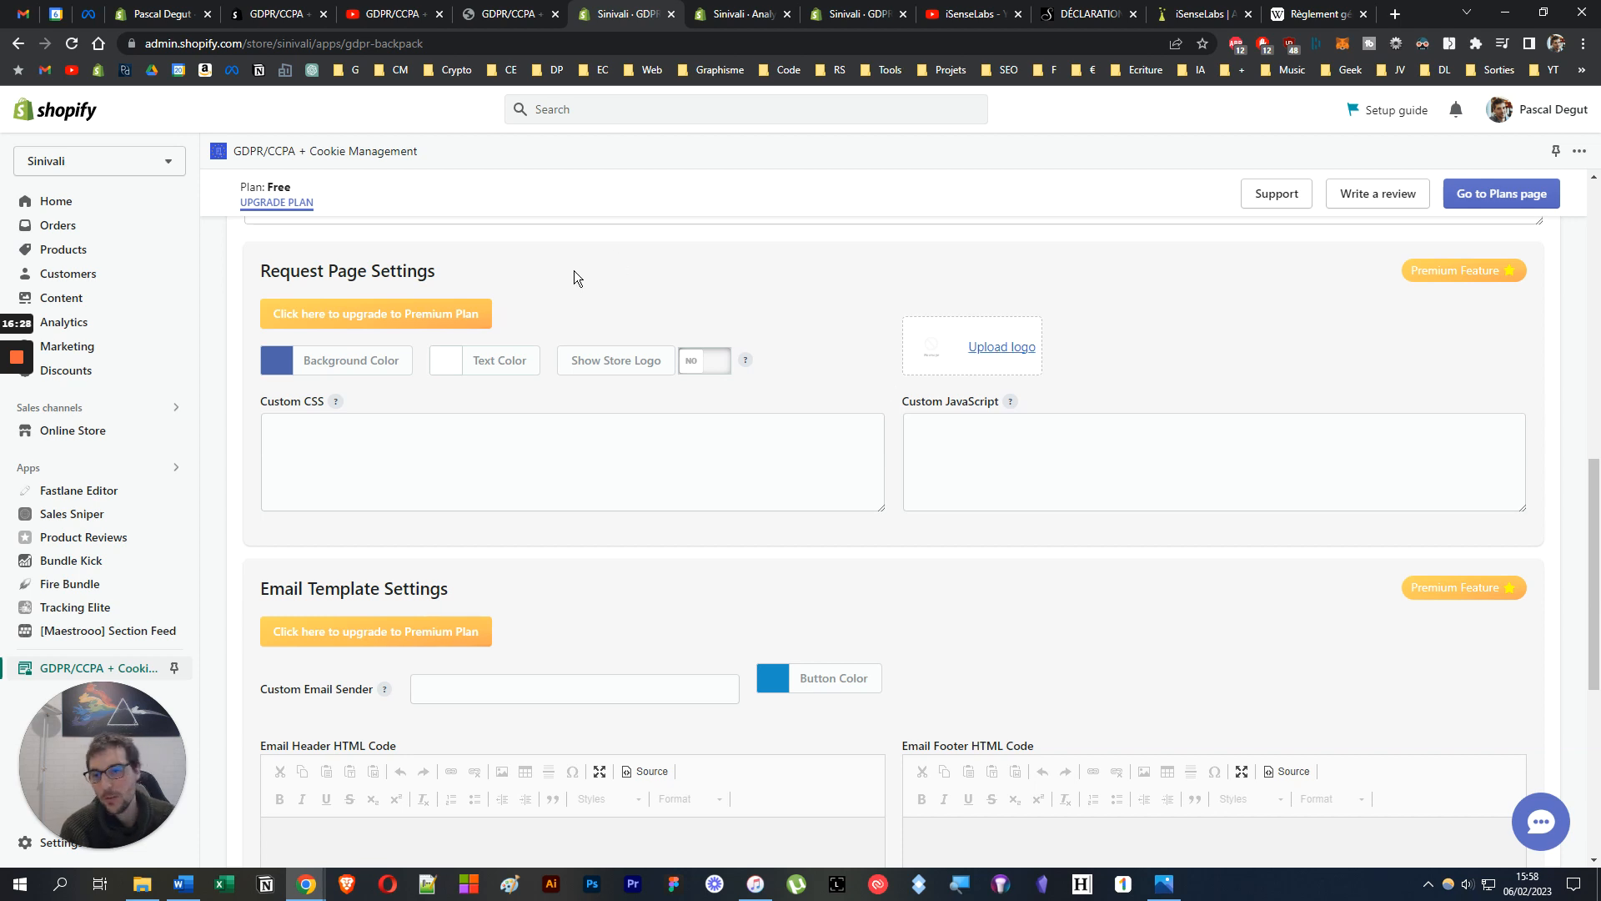
Look over the Email Header and Email Footer HTML Code fields in the Design section's email template settings.
{"action": "scroll", "coordinate": [450, 550], "scroll_direction": "down", "scroll_amount": 4}
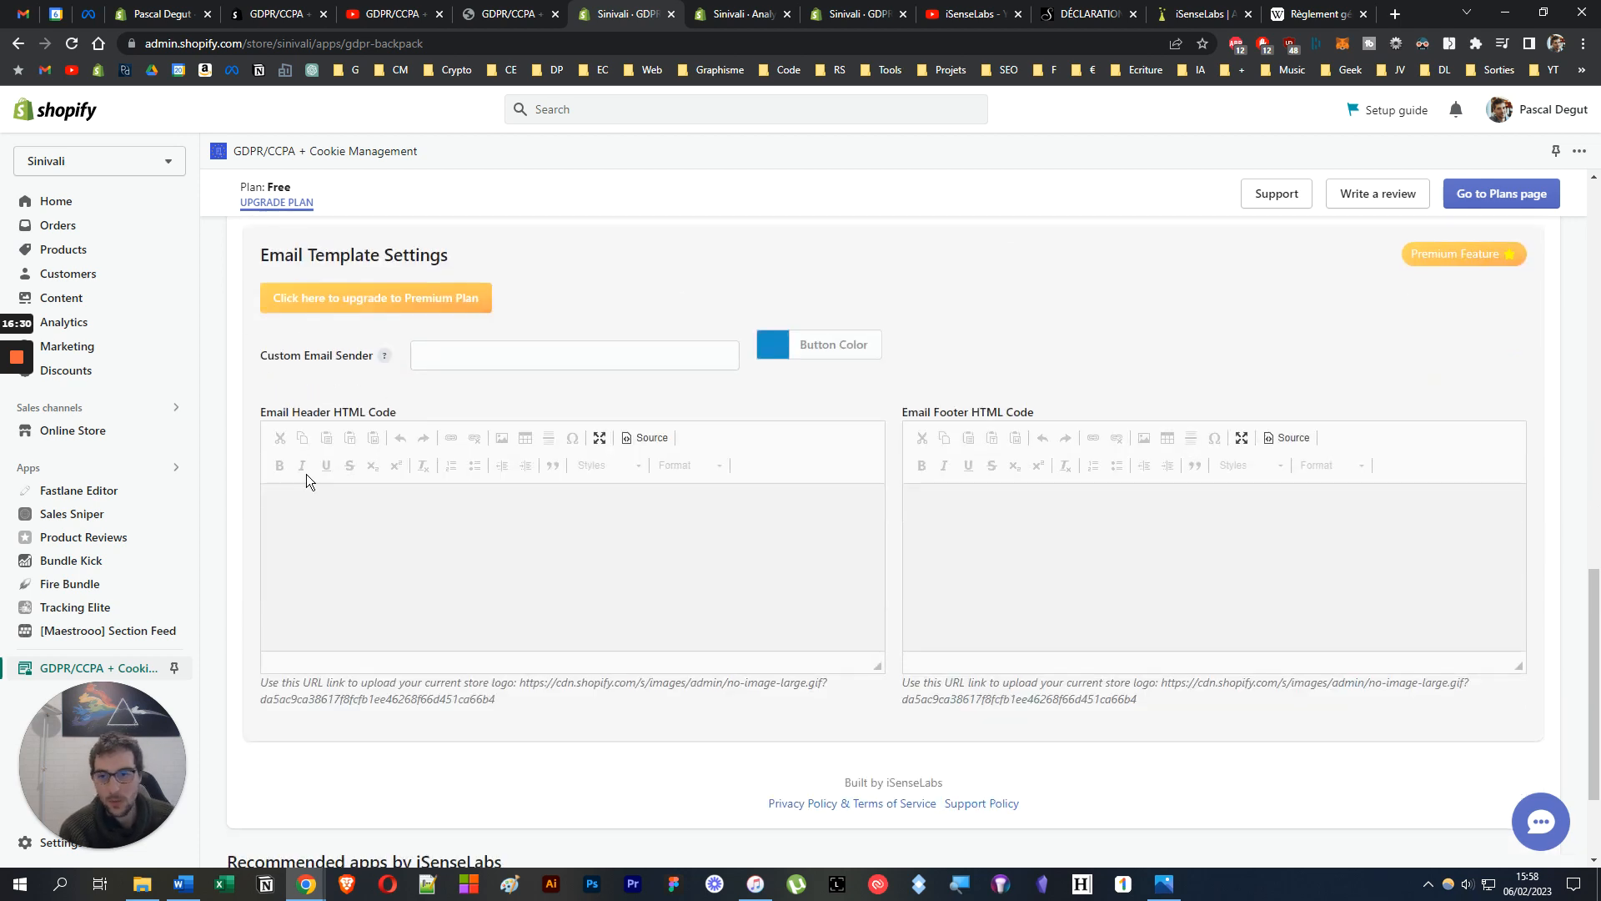
{"action": "left_click", "coordinate": [604, 613]}
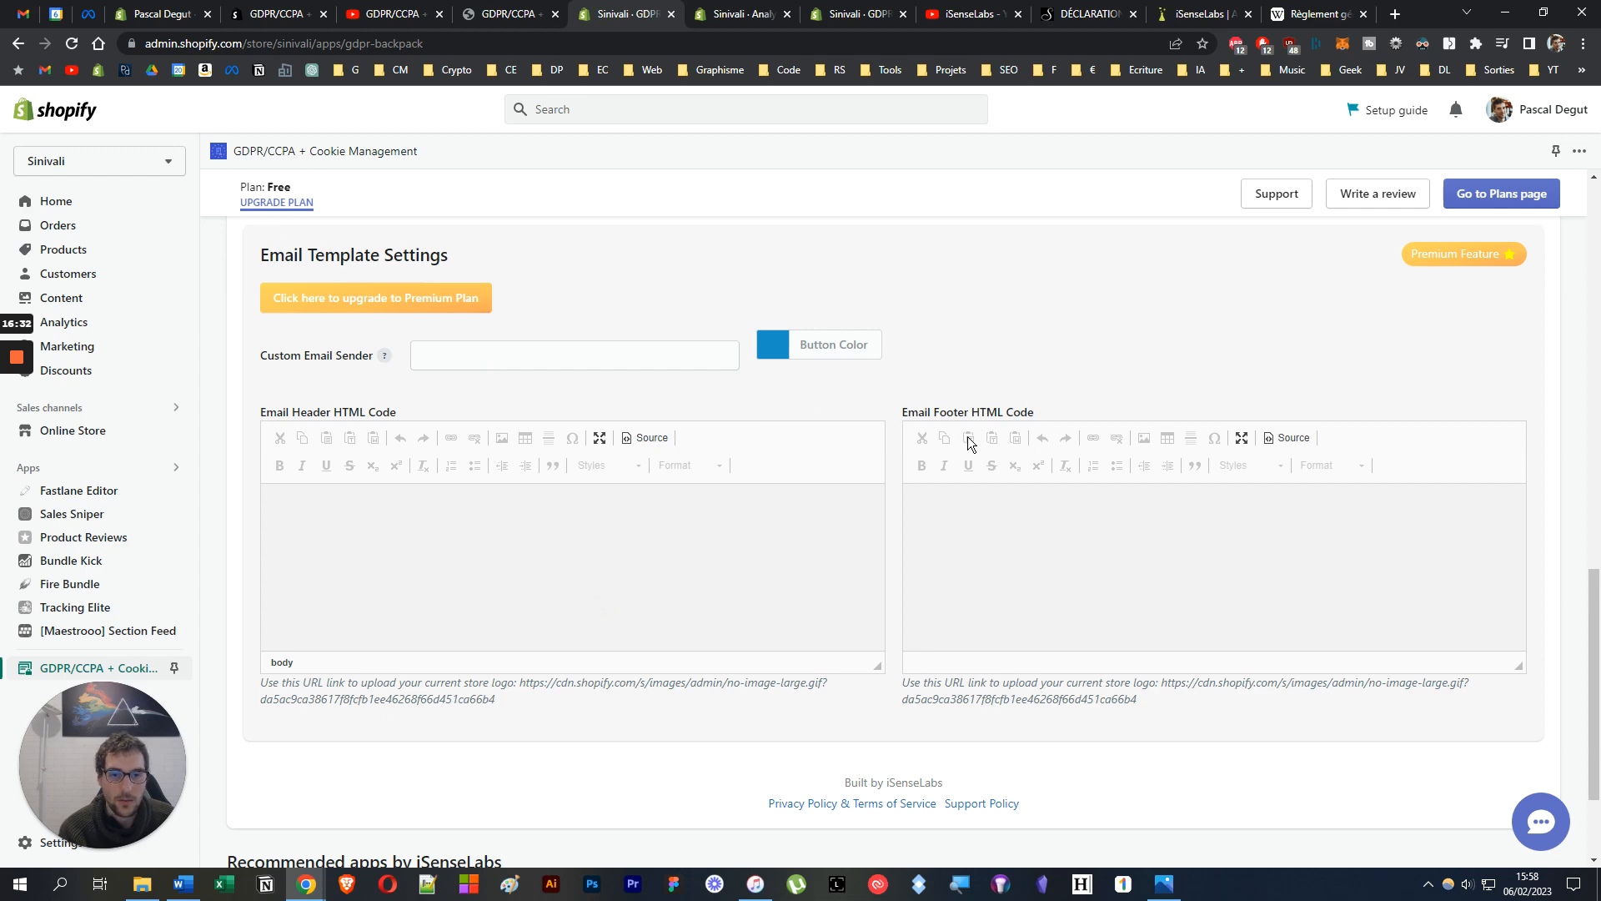
{"action": "scroll", "coordinate": [968, 412], "scroll_direction": "down", "scroll_amount": 2}
{"action": "scroll", "coordinate": [551, 545], "scroll_direction": "up", "scroll_amount": 15}
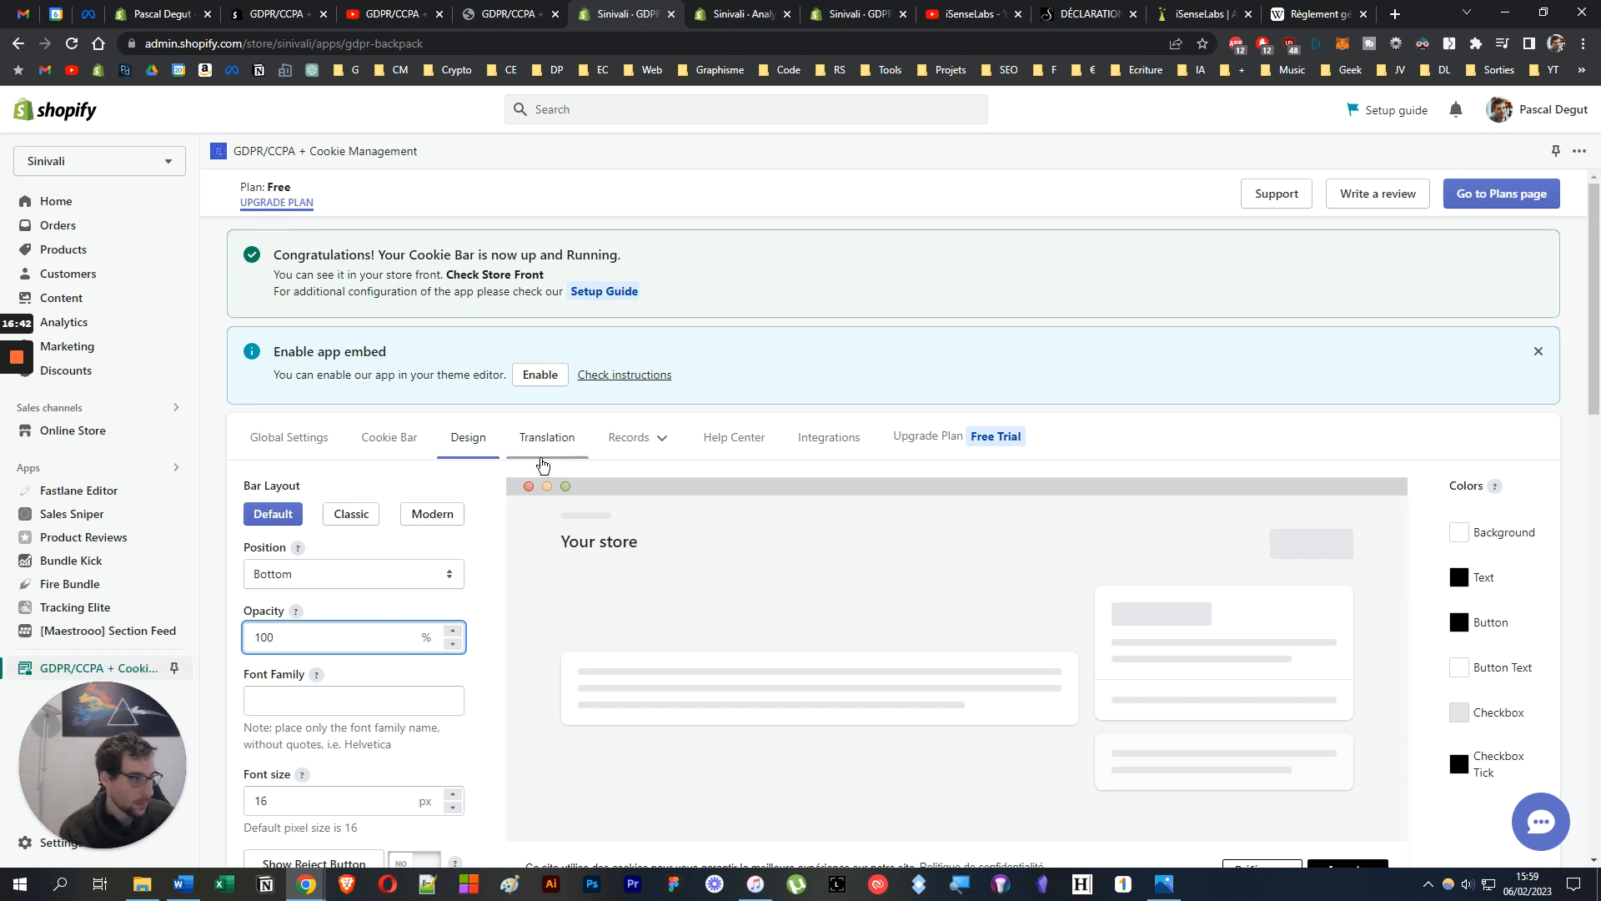
Compare the app's Free and Standard plans on the plan selection page, focusing on the Cookie Scanner and Cookie Information Panel features.
{"action": "key", "text": "alt+Tab"}
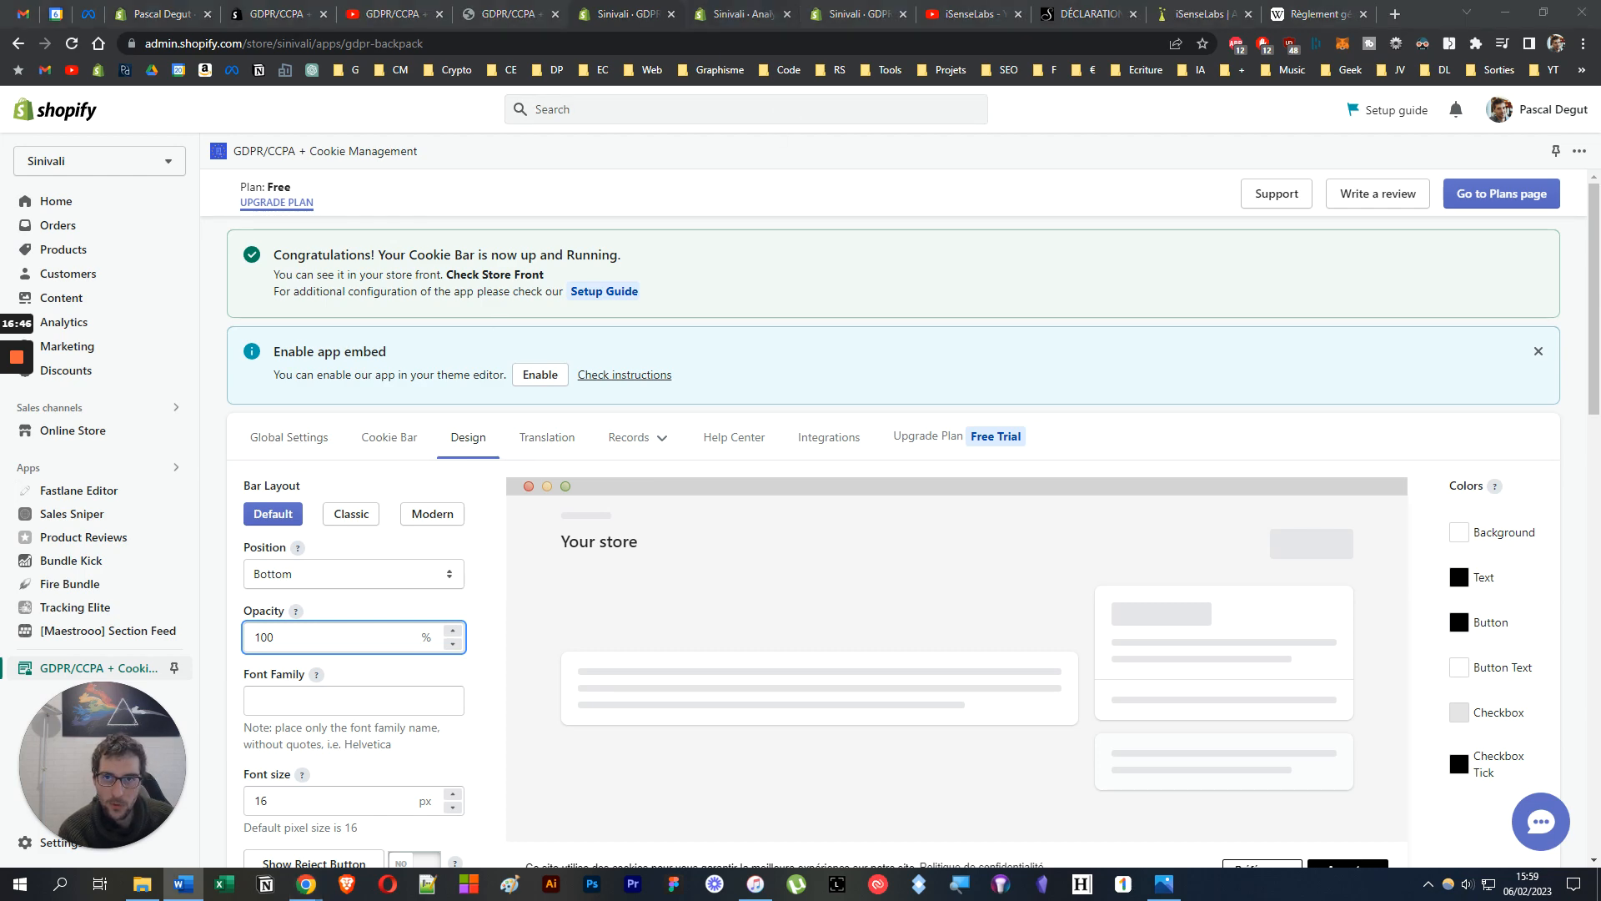
{"action": "left_click", "coordinate": [734, 14]}
{"action": "key", "text": "ctrl+Tab"}
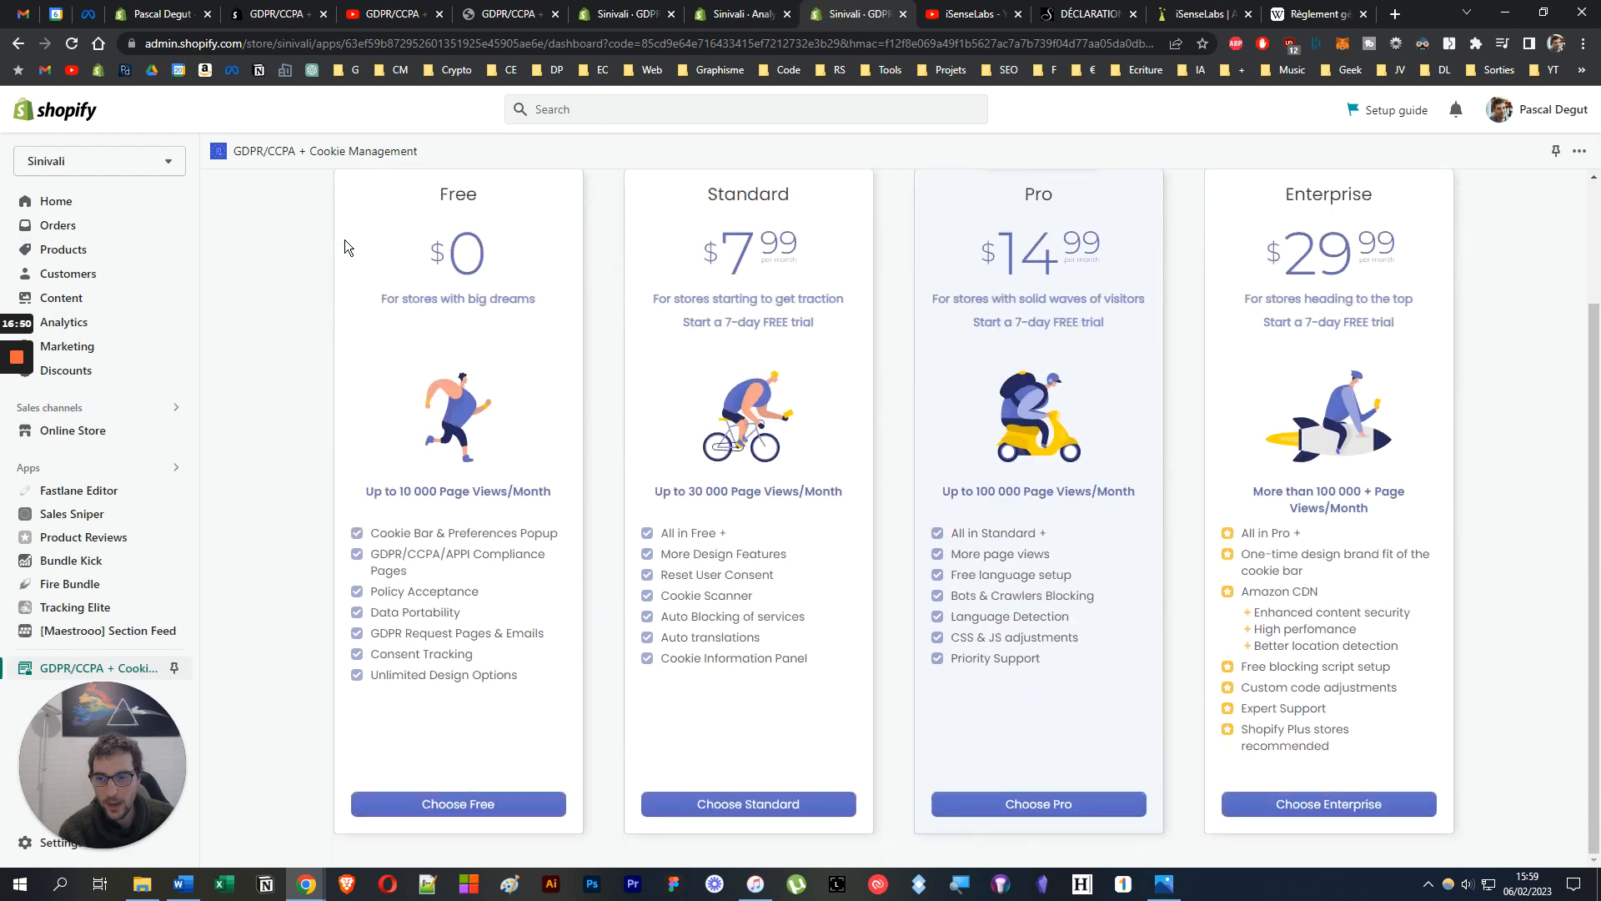
{"action": "scroll", "coordinate": [459, 372], "scroll_direction": "up", "scroll_amount": 1}
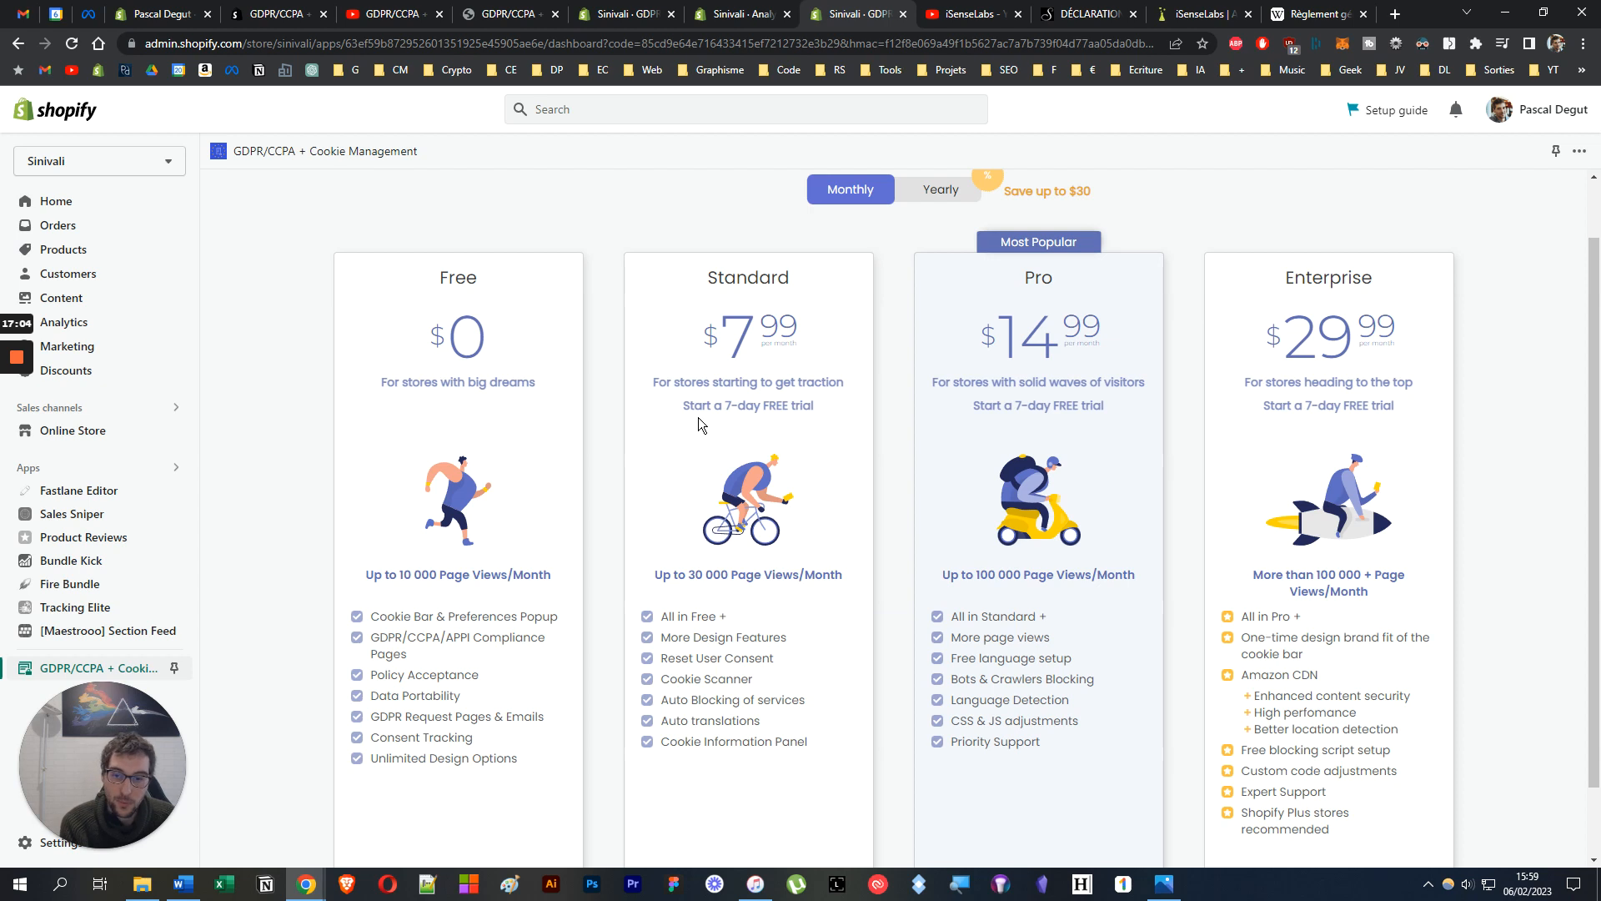
{"action": "scroll", "coordinate": [698, 418], "scroll_direction": "down", "scroll_amount": 1}
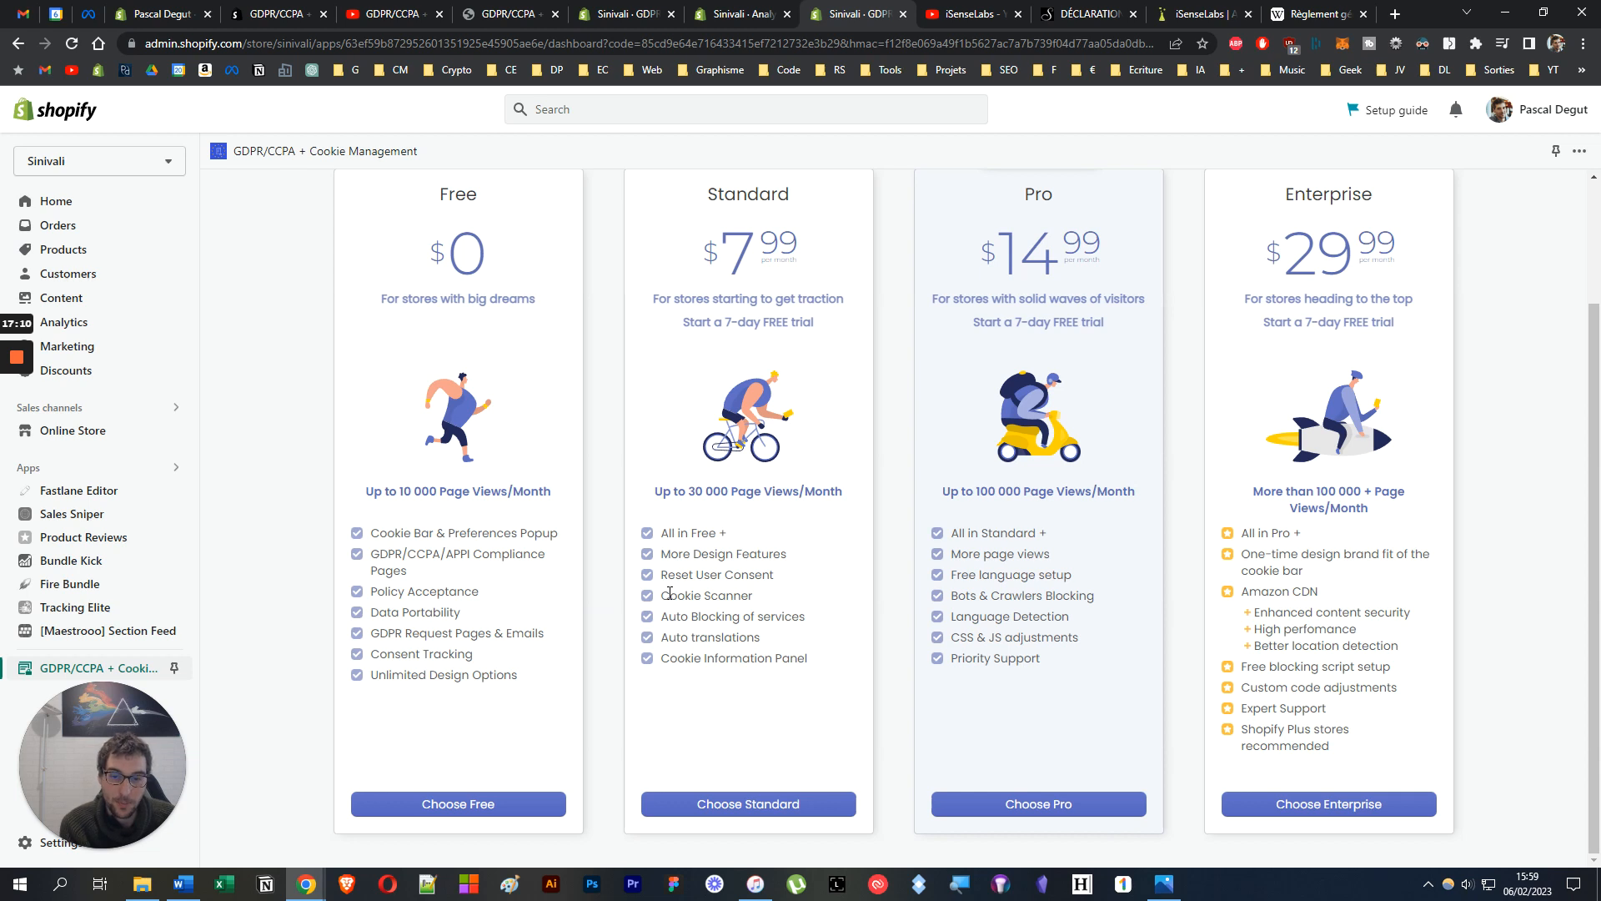
{"action": "left_click_drag", "start_coordinate": [663, 593], "coordinate": [799, 597]}
{"action": "left_click_drag", "start_coordinate": [660, 658], "coordinate": [857, 661]}
{"action": "left_click", "coordinate": [772, 709]}
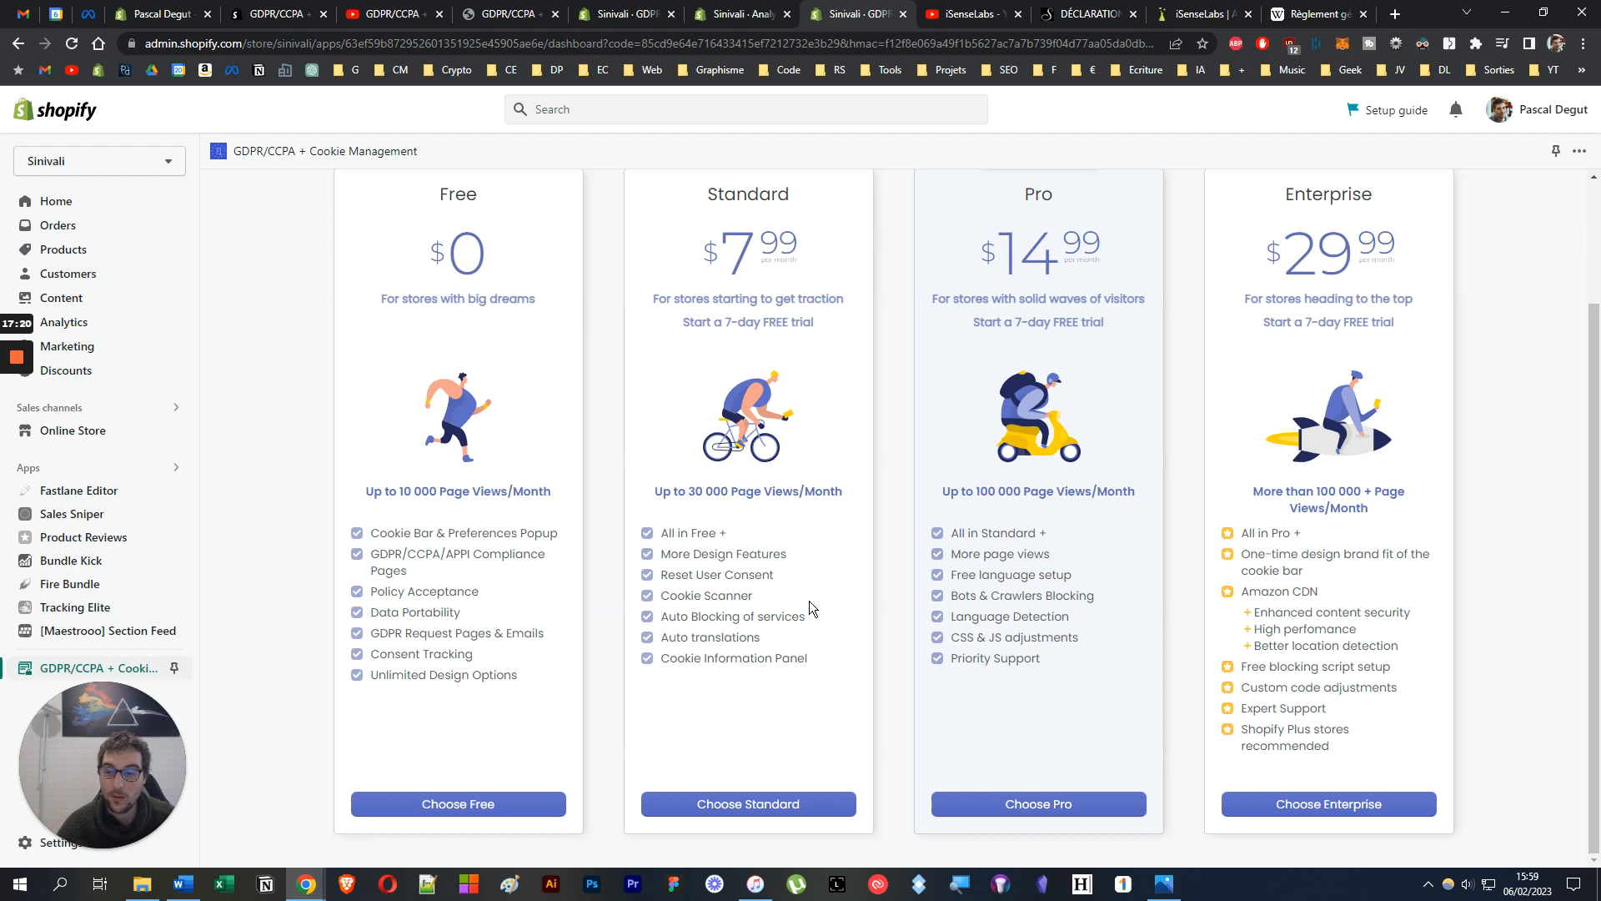
{"action": "left_click_drag", "start_coordinate": [755, 596], "coordinate": [647, 605]}
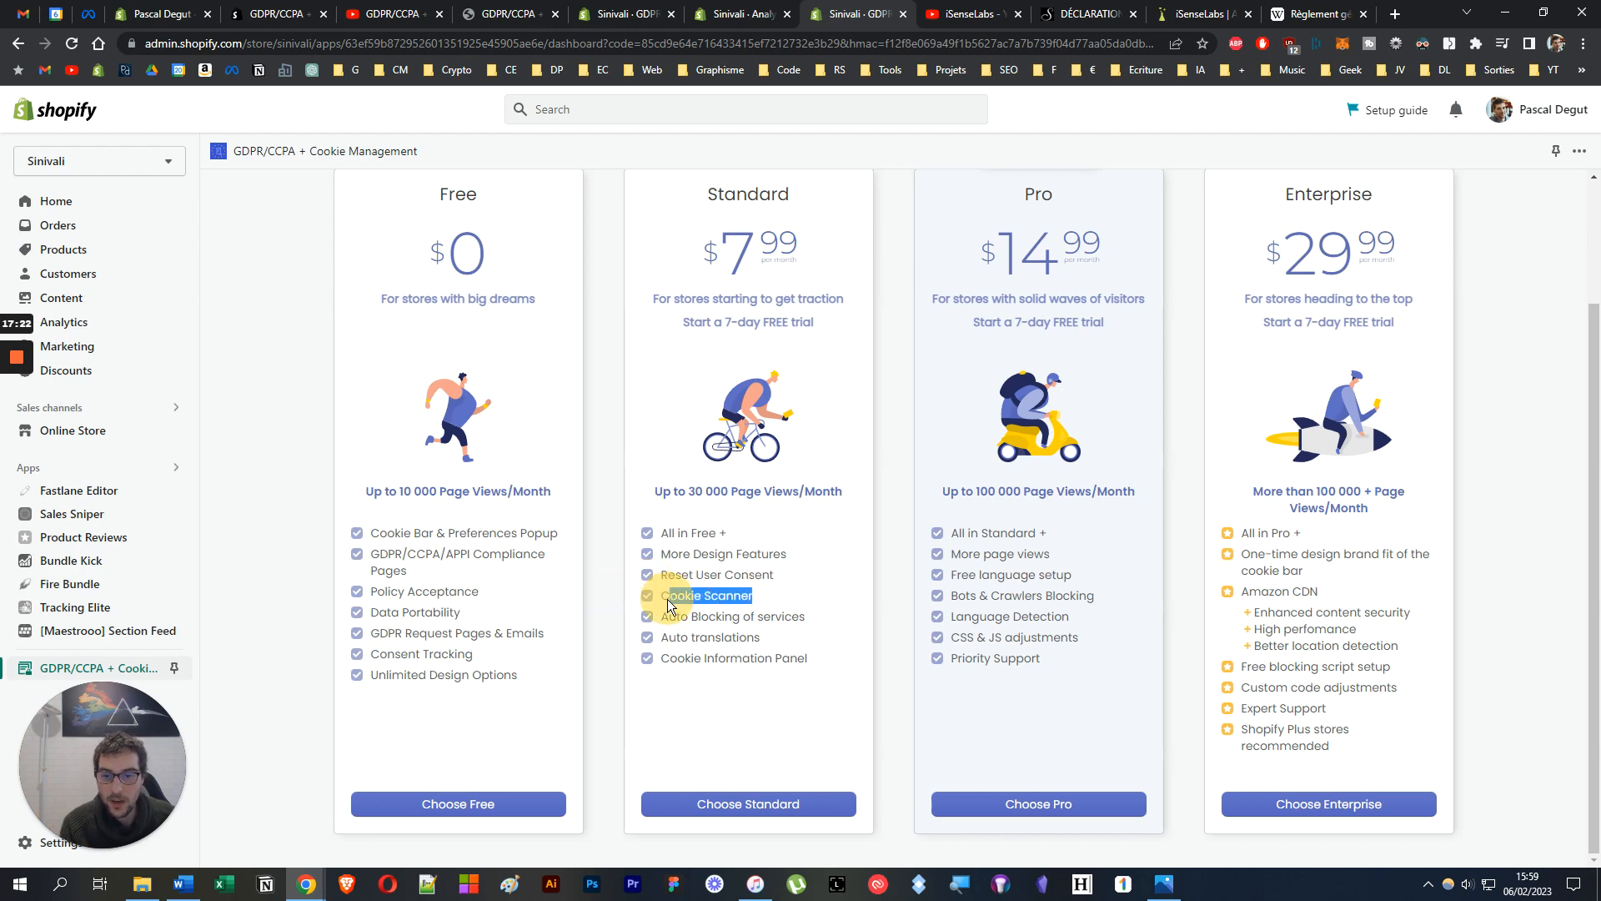
{"action": "left_click", "coordinate": [645, 602]}
Return to the app's settings and look through the Translation section's consent bar and third-party translation app options.
{"action": "left_click", "coordinate": [615, 3]}
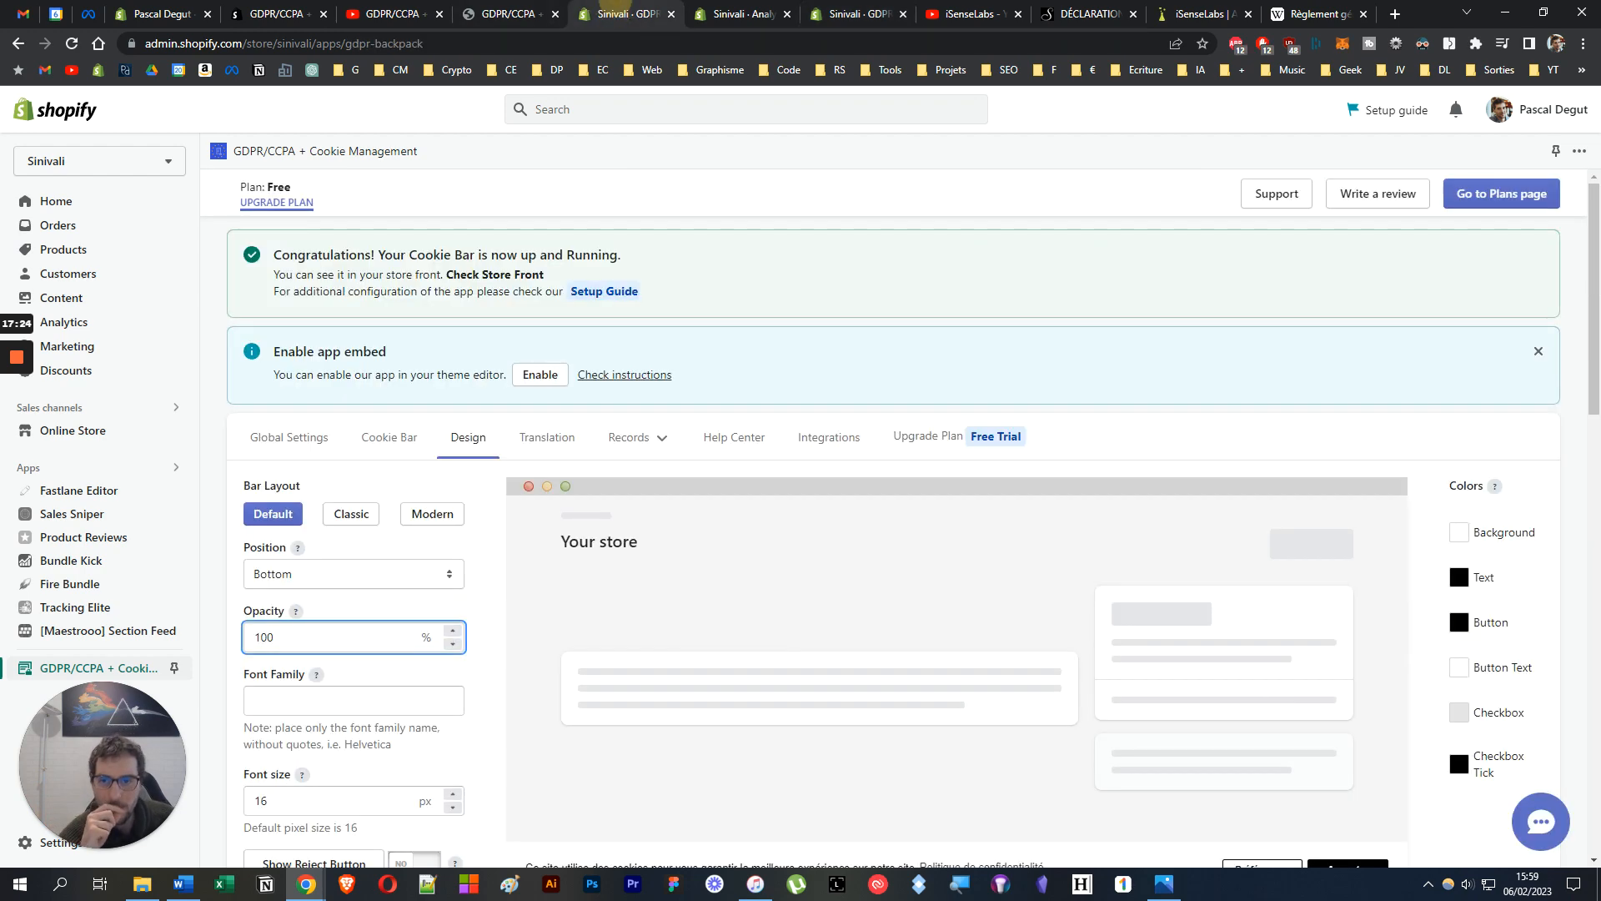
{"action": "left_click", "coordinate": [401, 436]}
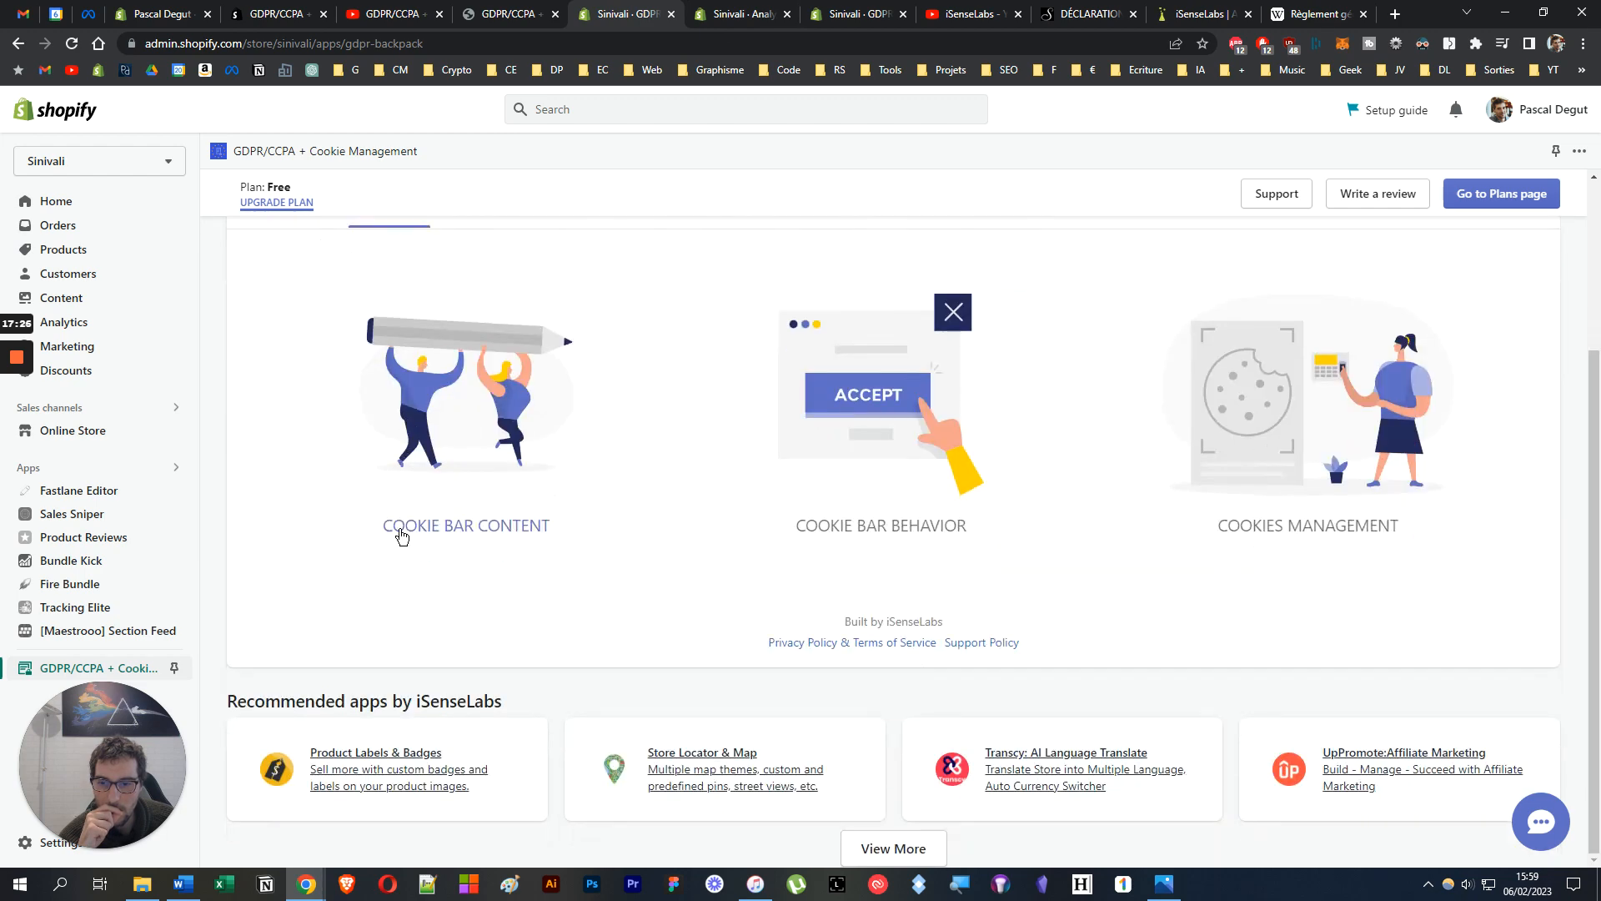
{"action": "left_click", "coordinate": [547, 438]}
{"action": "scroll", "coordinate": [587, 490], "scroll_direction": "down", "scroll_amount": 10}
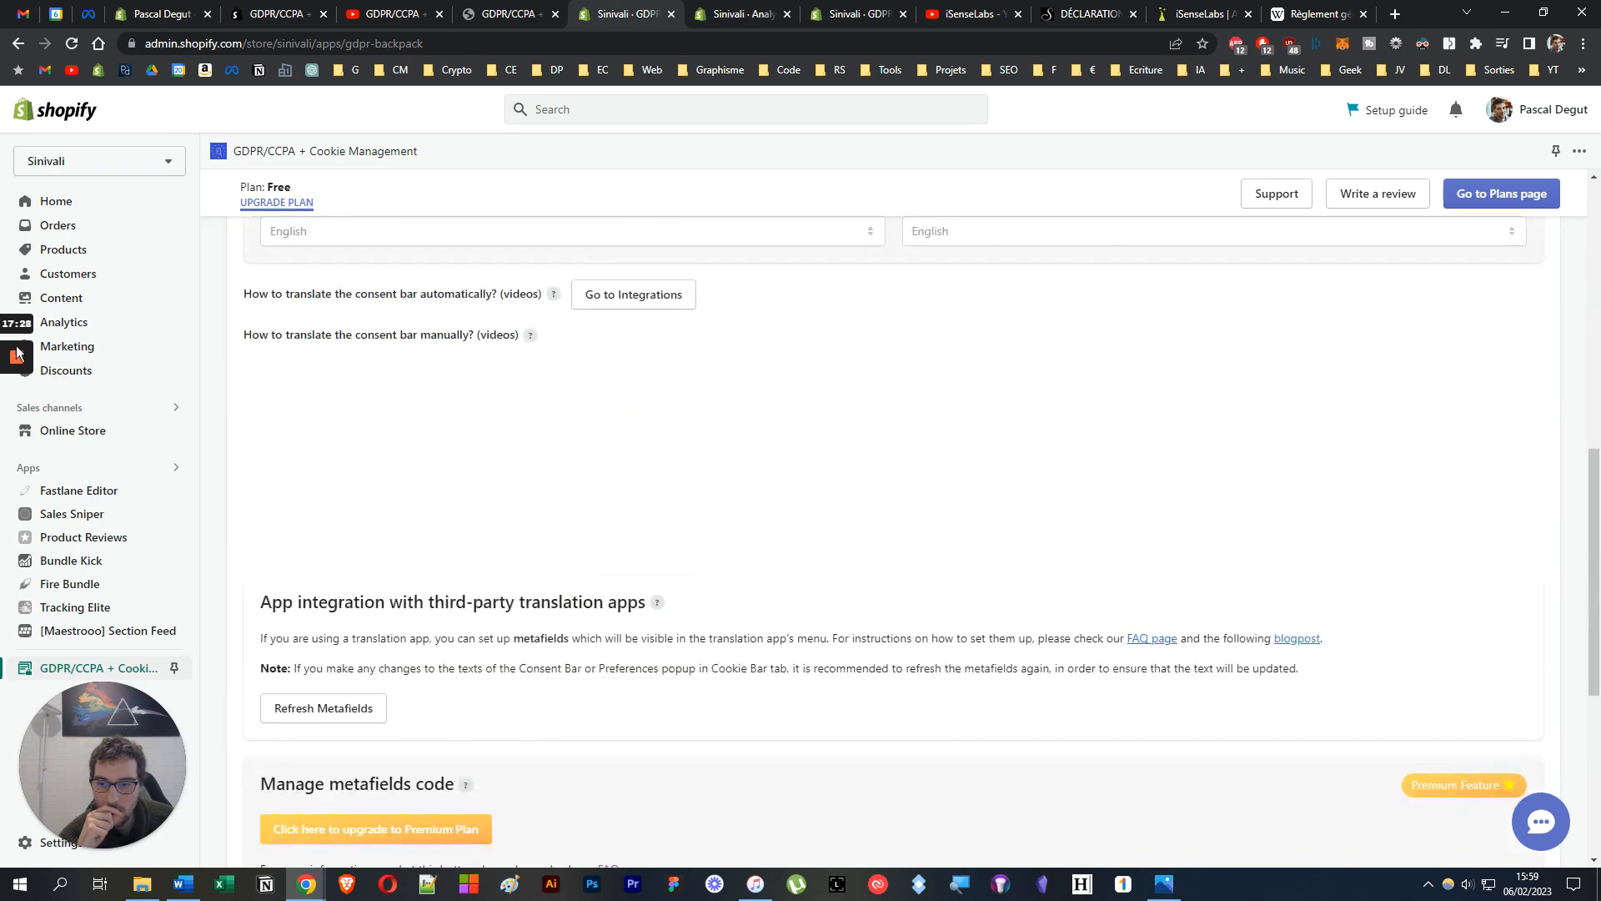
{"action": "left_click", "coordinate": [15, 427]}
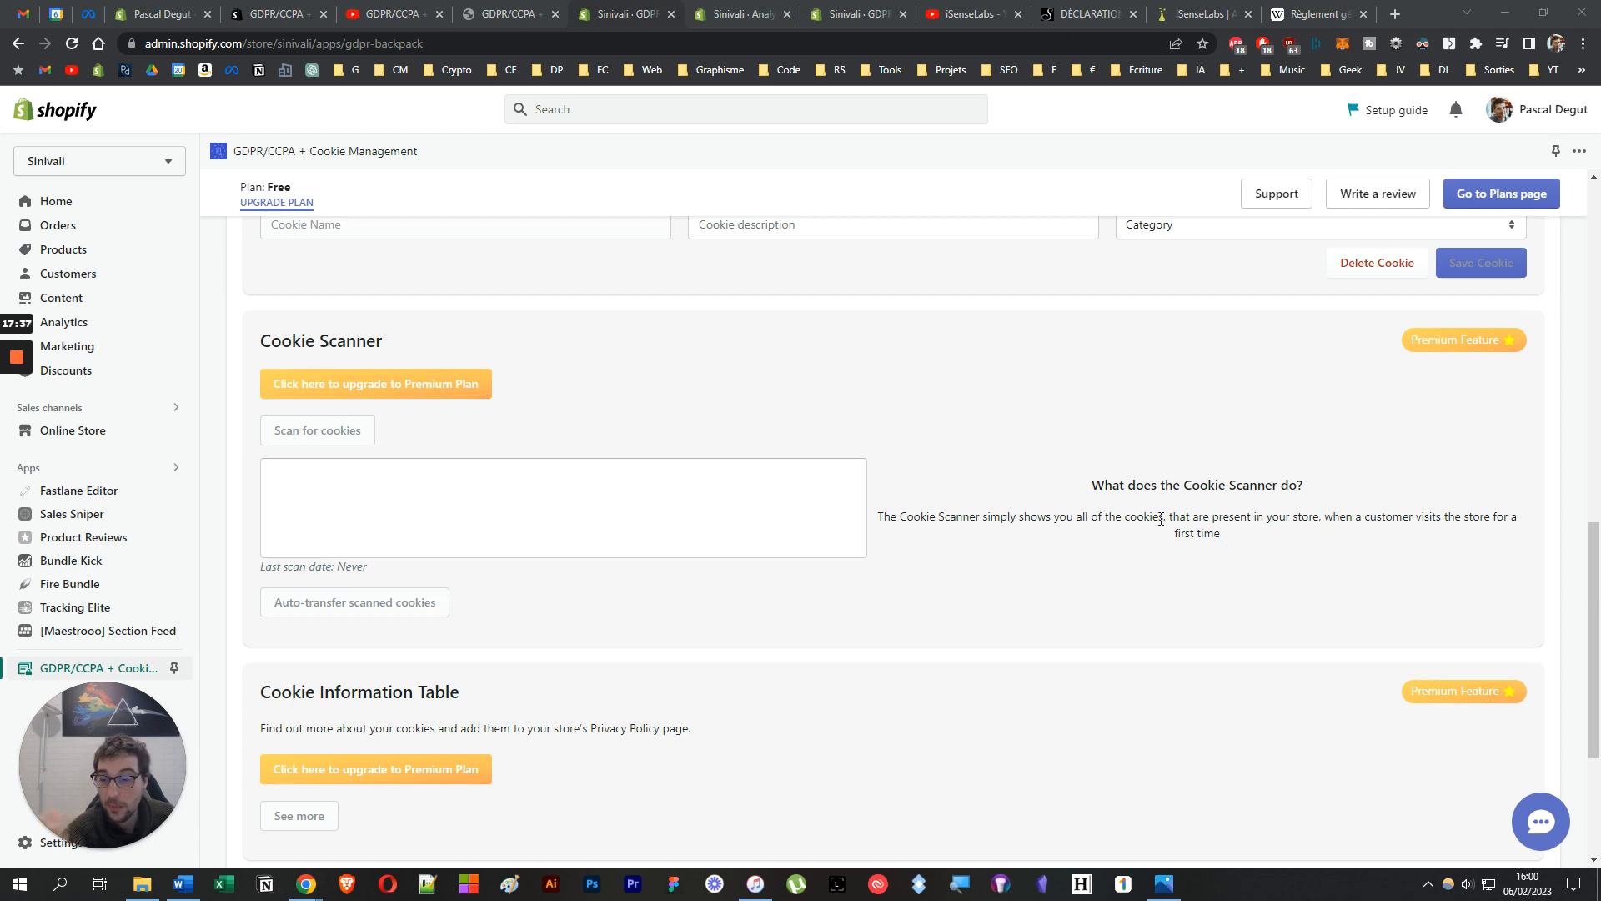
Examine the premium Cookie Scanner and Cookie Information Table features among the cookie management settings.
{"action": "scroll", "coordinate": [1049, 539], "scroll_direction": "down", "scroll_amount": 3}
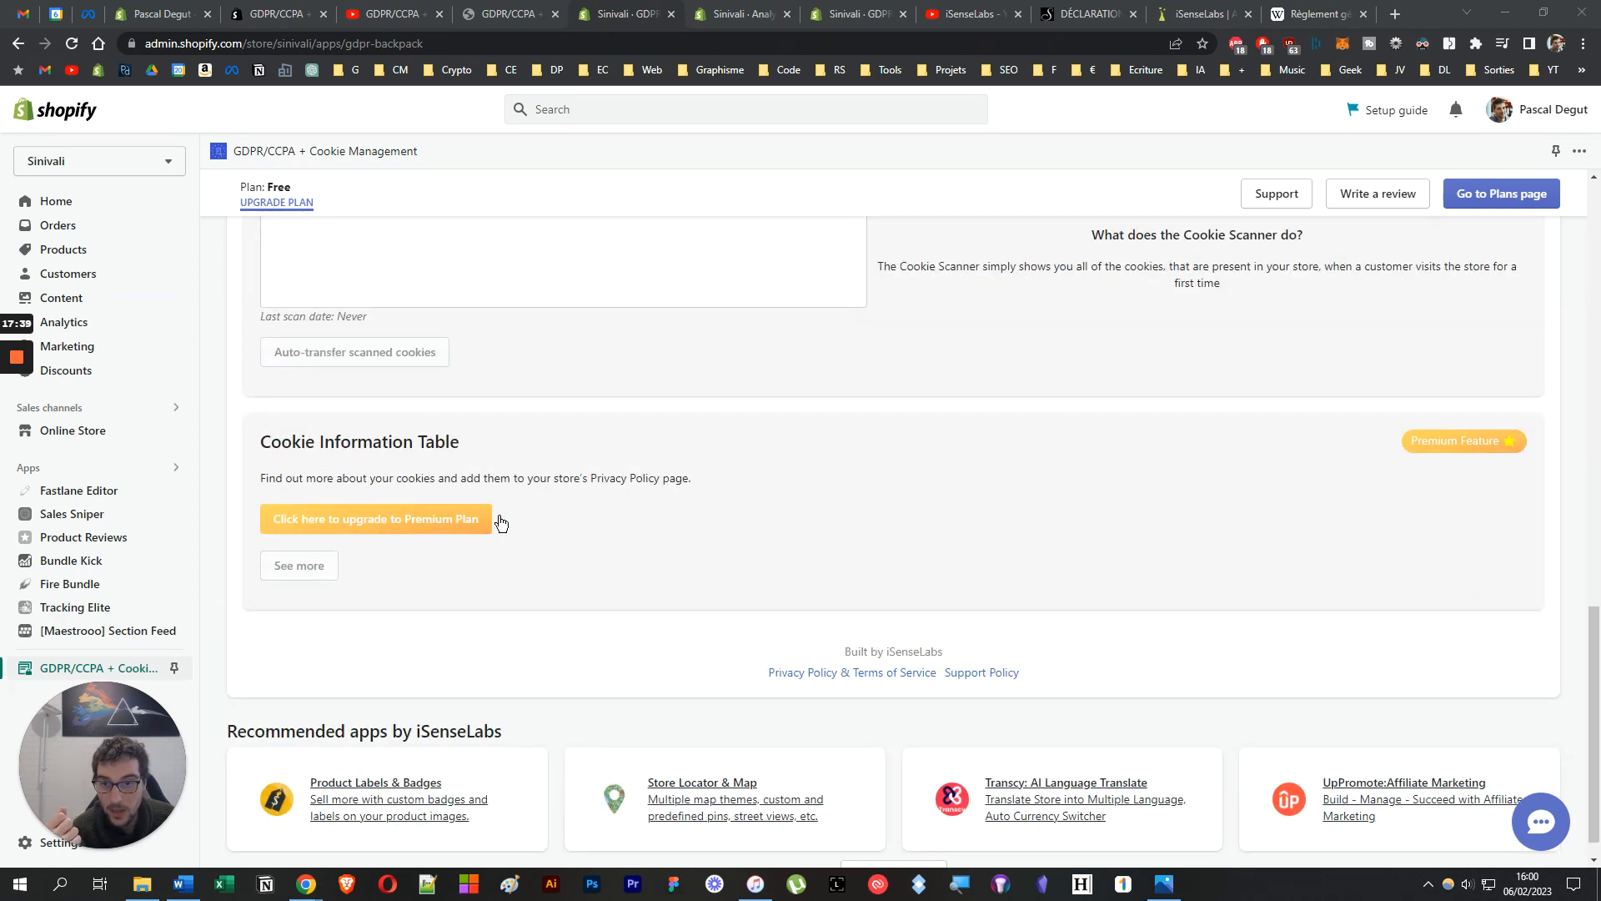
{"action": "left_click_drag", "start_coordinate": [258, 442], "coordinate": [686, 491]}
{"action": "left_click", "coordinate": [686, 492]}
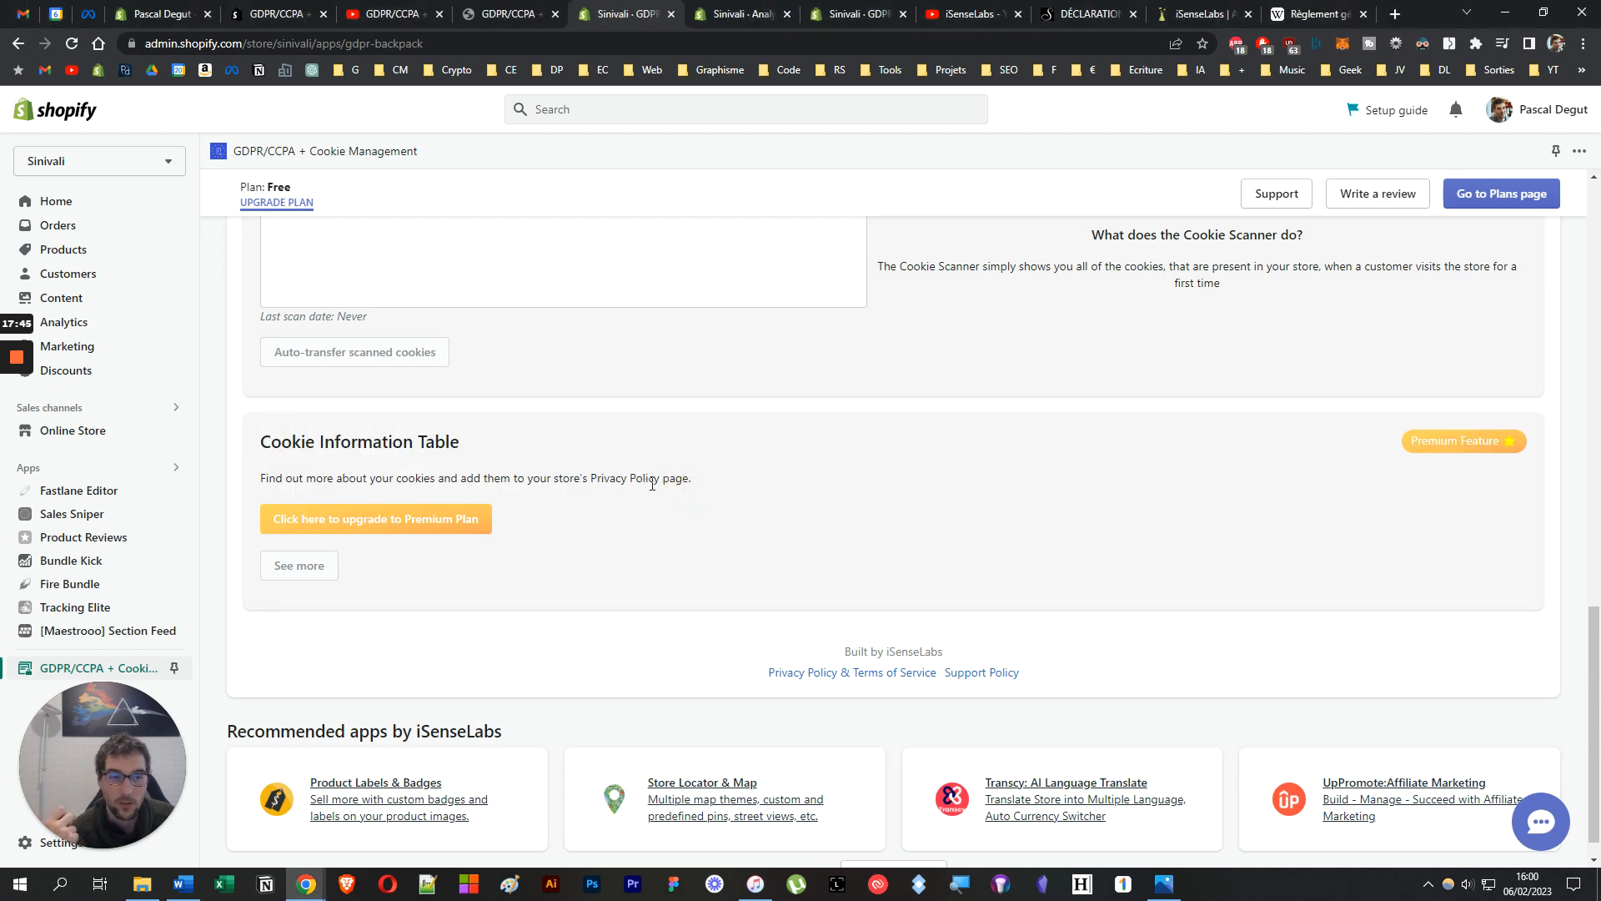
{"action": "scroll", "coordinate": [658, 493], "scroll_direction": "up", "scroll_amount": 1}
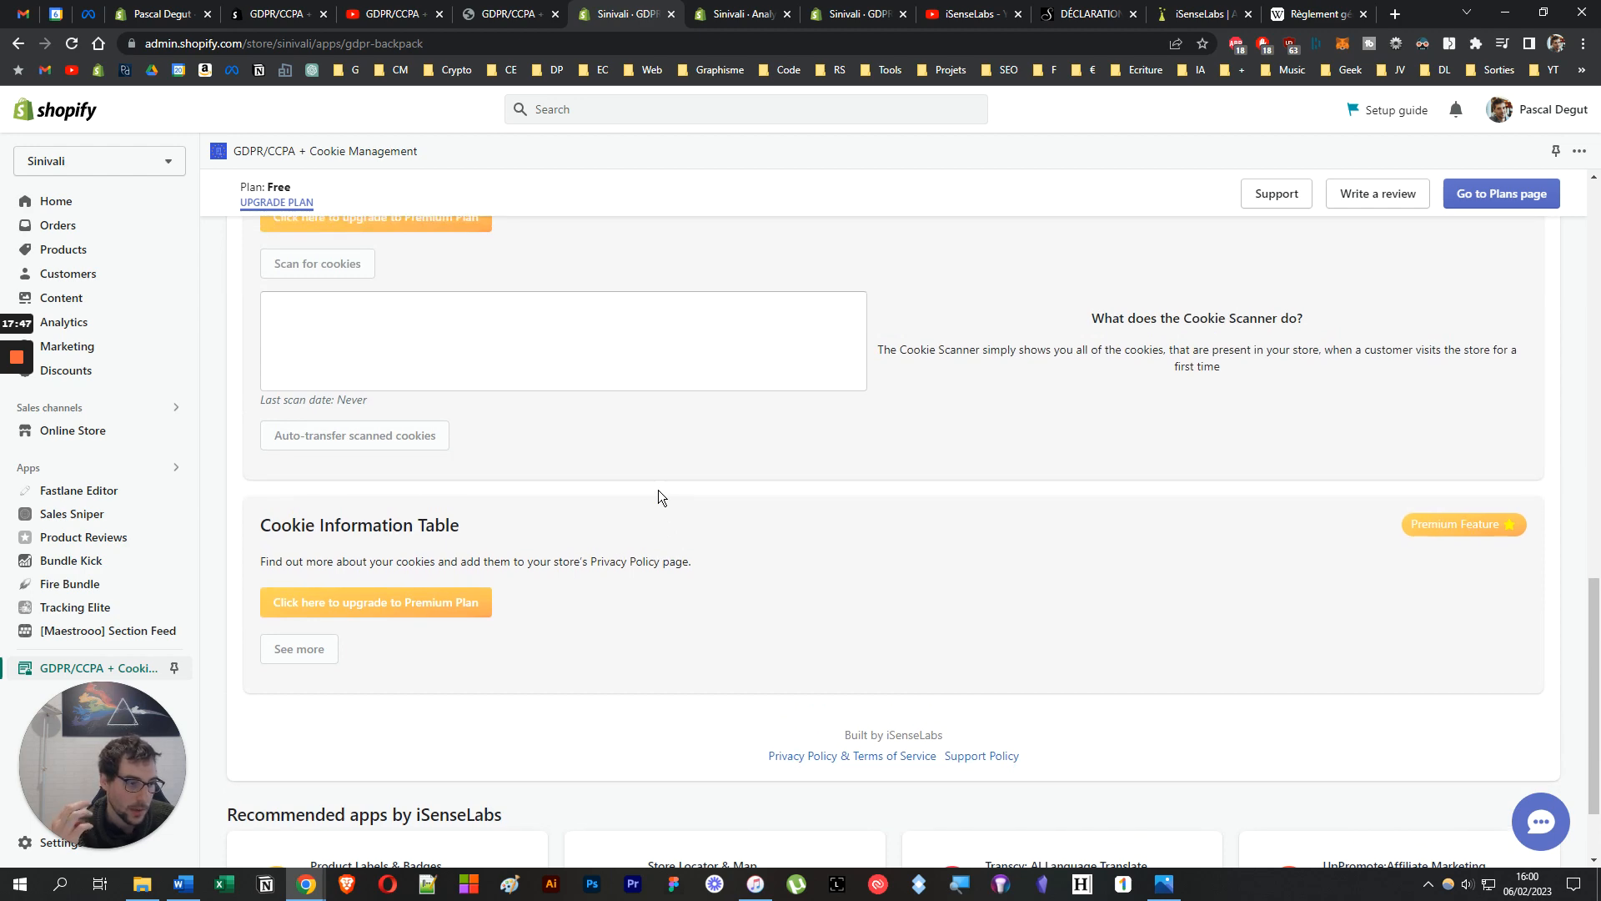
{"action": "scroll", "coordinate": [658, 490], "scroll_direction": "up", "scroll_amount": 15}
Return to the plan comparison and review Standard's Auto translations and Pro's CSS & JS adjustments and Bots & Crawlers Blocking.
{"action": "left_click", "coordinate": [859, 14]}
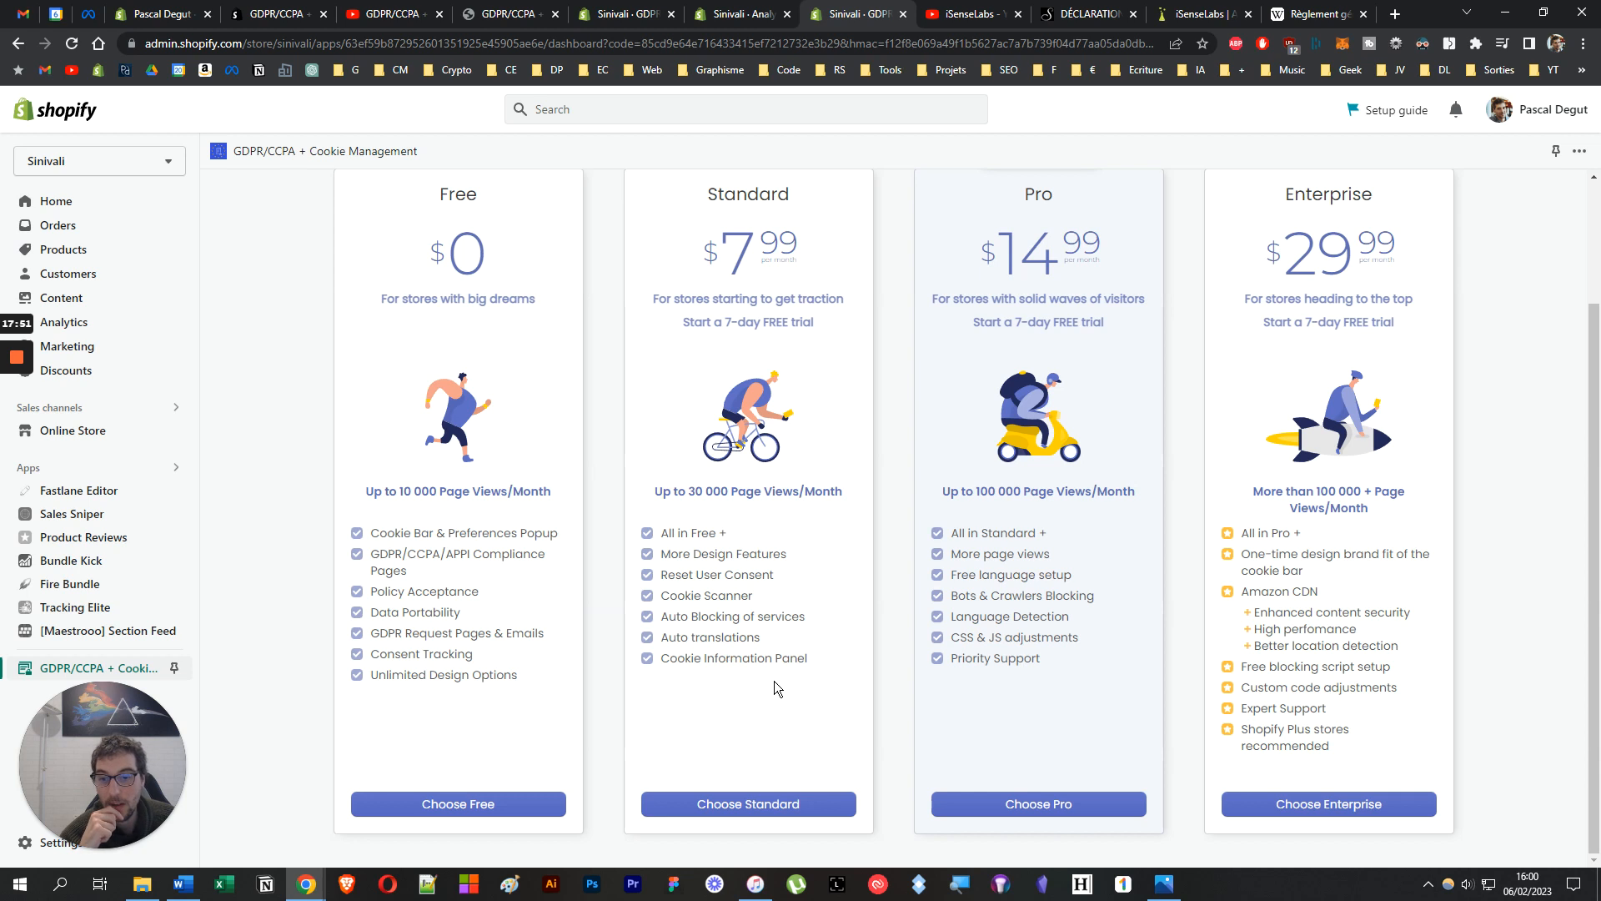
{"action": "triple_click", "coordinate": [746, 638]}
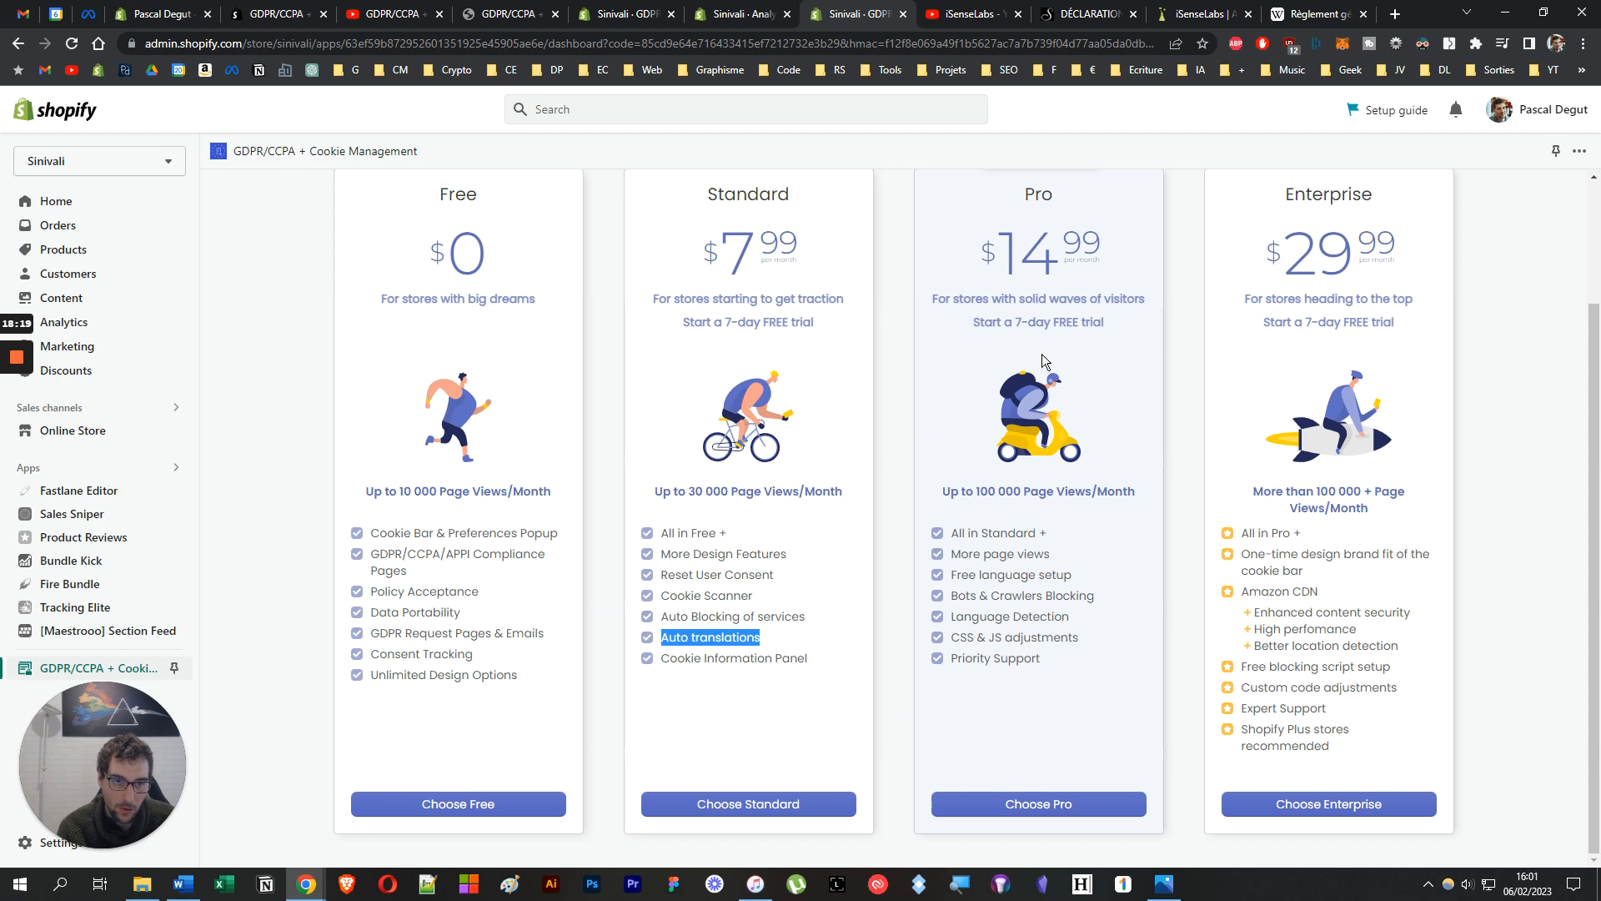
{"action": "left_click", "coordinate": [1079, 695]}
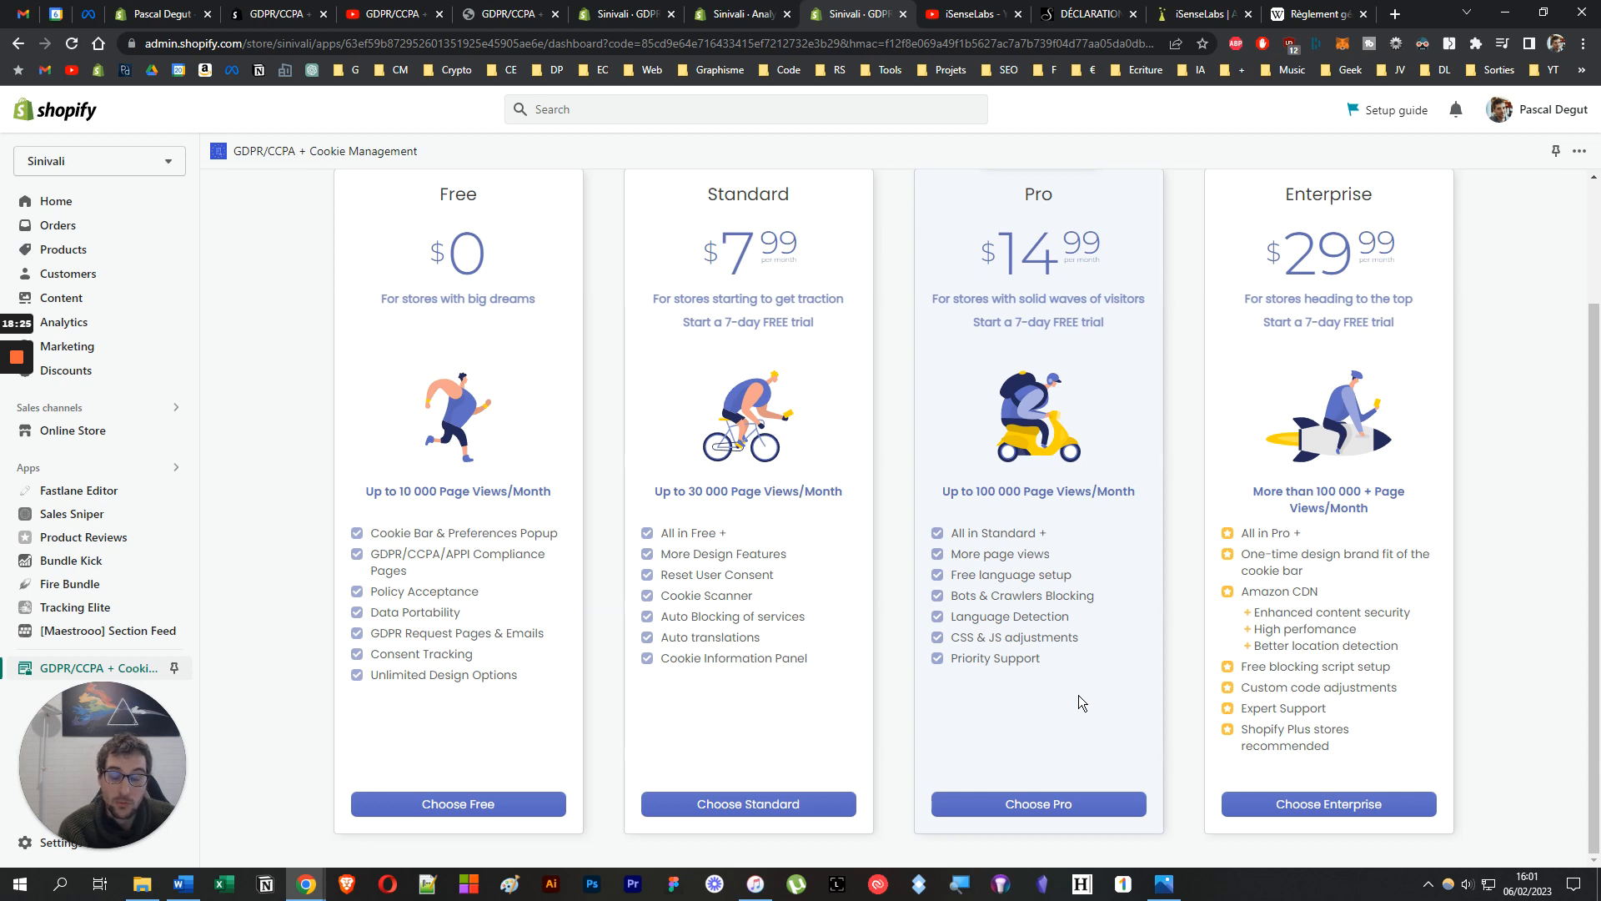
{"action": "triple_click", "coordinate": [980, 636]}
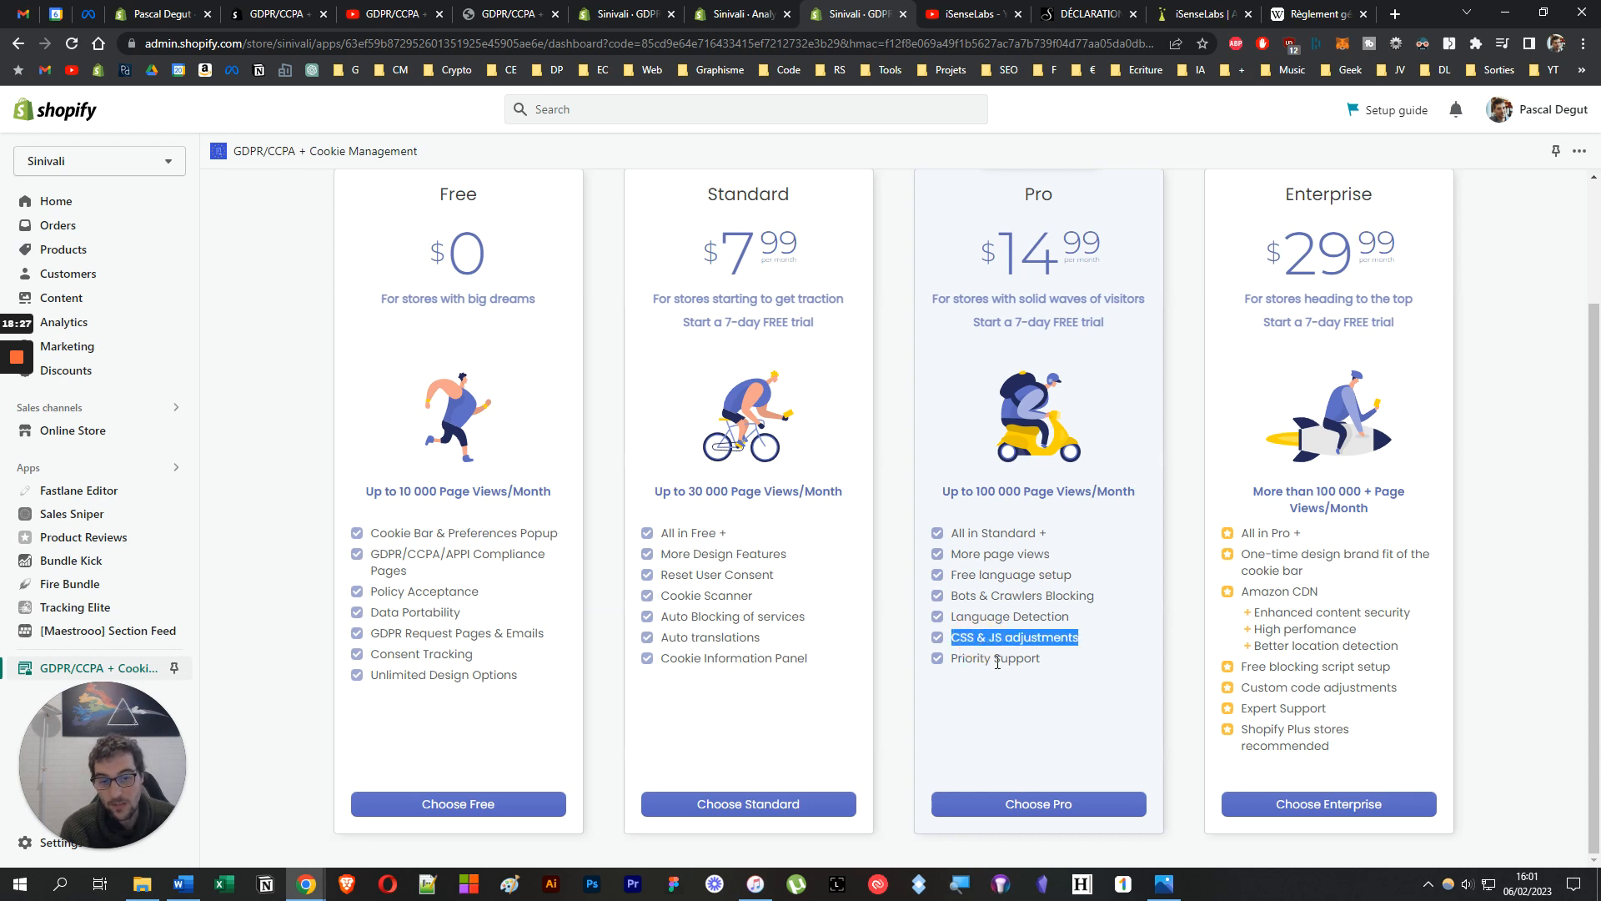
{"action": "triple_click", "coordinate": [1022, 596]}
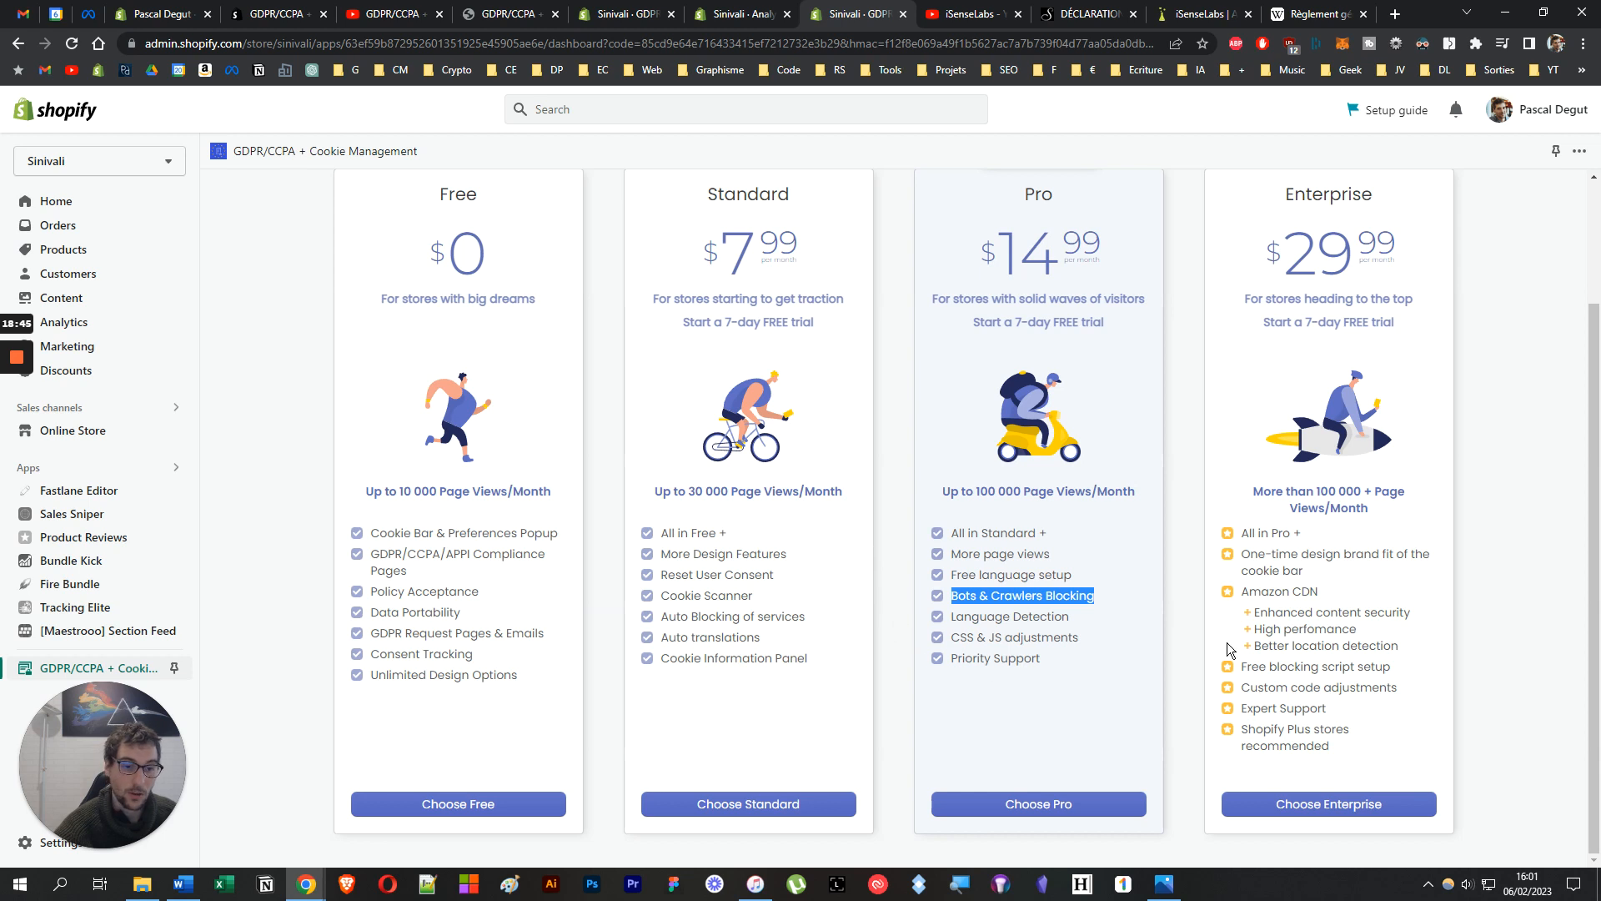
{"action": "key", "text": "alt+Tab"}
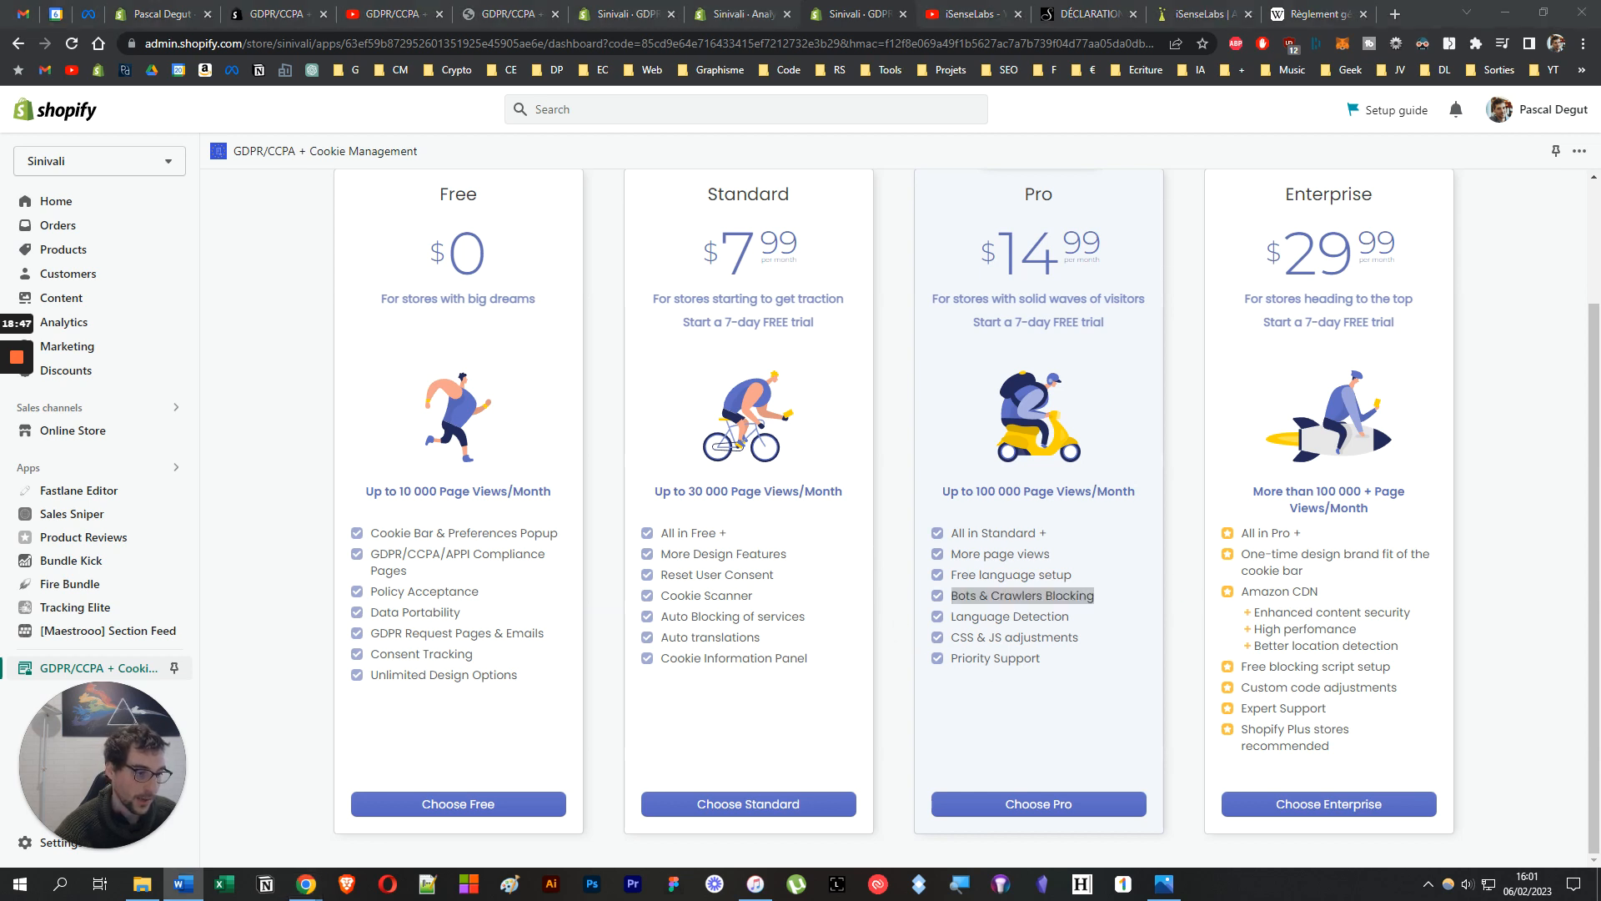
Review the Enterprise plan's one-time cookie bar design brand fit and its monthly page view allowance against the other plans.
{"action": "triple_click", "coordinate": [1268, 560]}
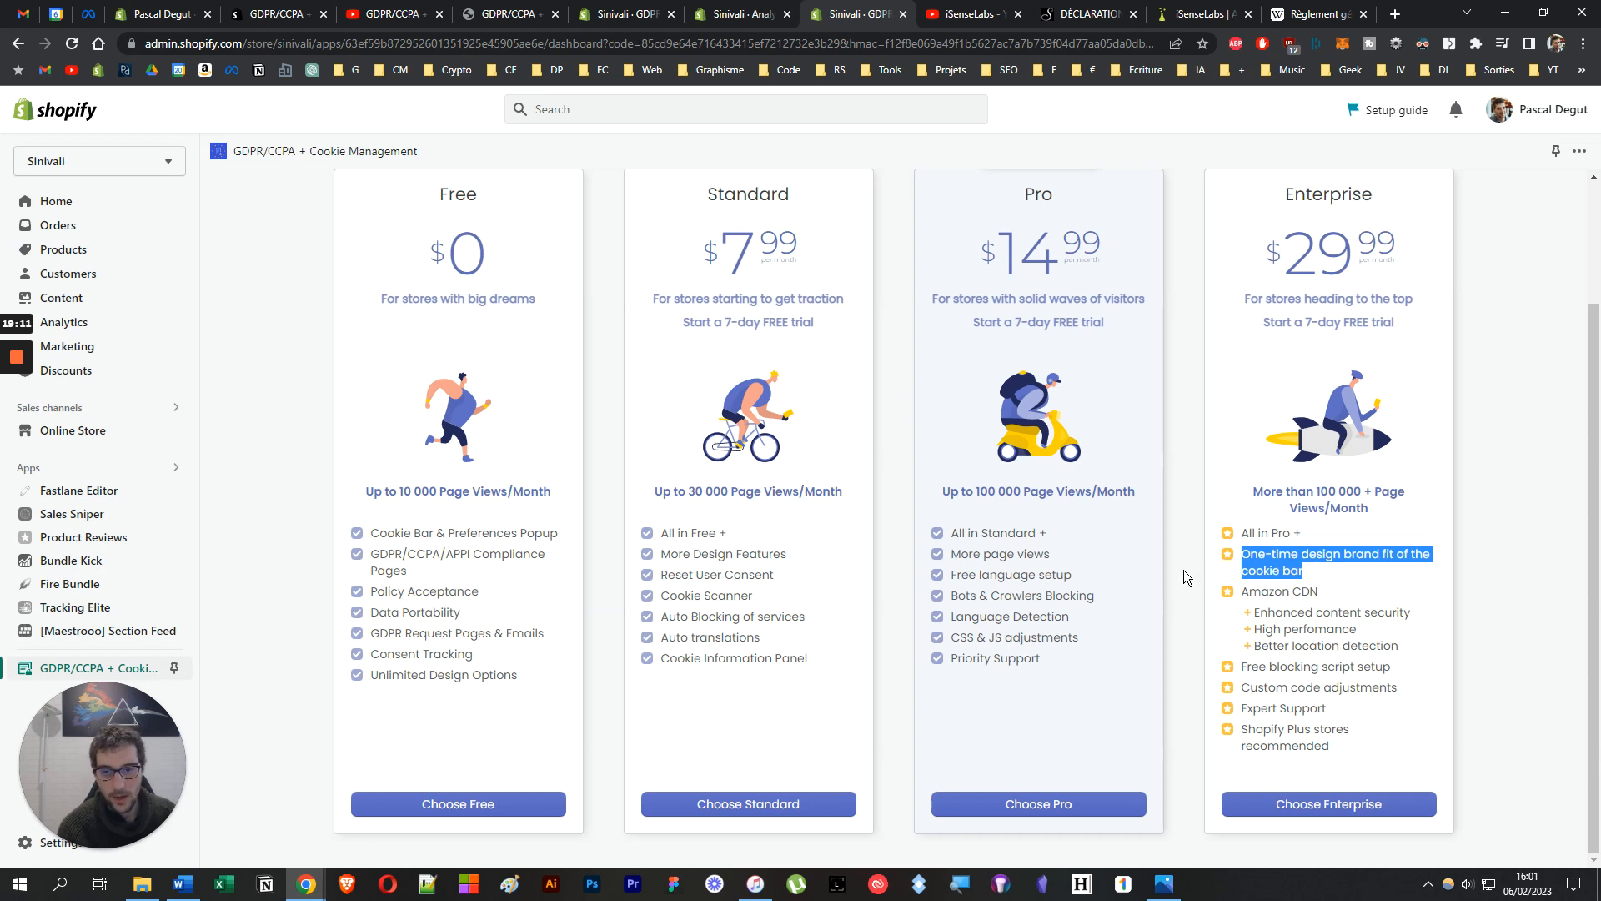
{"action": "mouse_move", "coordinate": [1251, 489]}
{"action": "left_mouse_down"}
{"action": "mouse_move", "coordinate": [1463, 493]}
{"action": "mouse_move", "coordinate": [1259, 465]}
{"action": "left_mouse_up"}
{"action": "left_click", "coordinate": [1450, 514]}
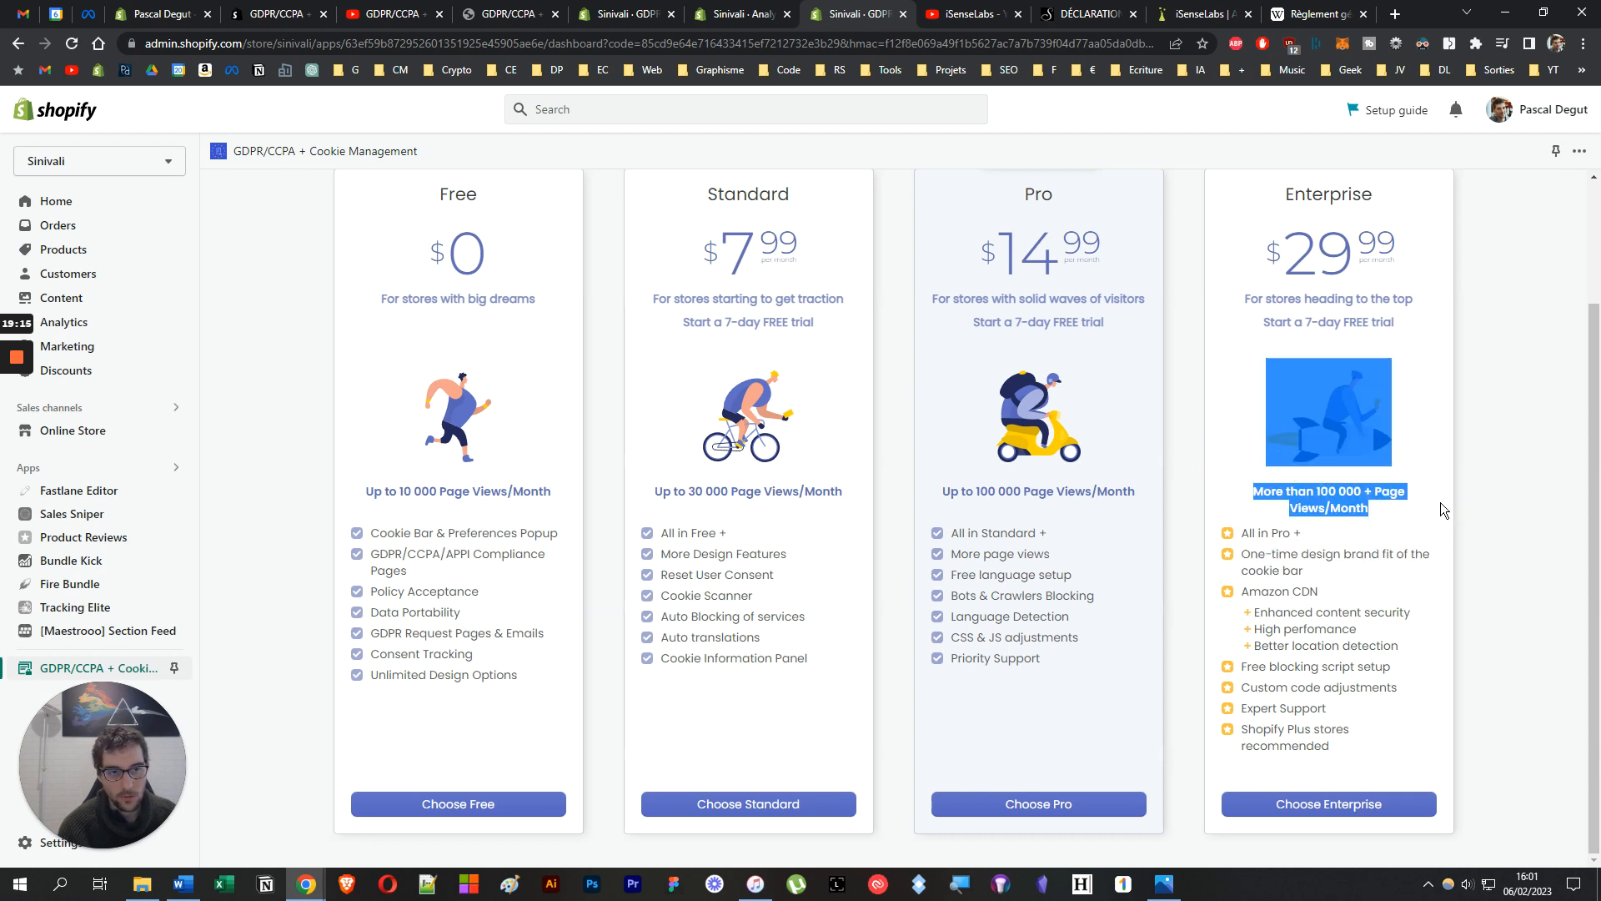
{"action": "scroll", "coordinate": [1255, 672], "scroll_direction": "up", "scroll_amount": 2}
{"action": "left_click_drag", "start_coordinate": [1248, 644], "coordinate": [1382, 669]}
{"action": "left_click", "coordinate": [1398, 635]}
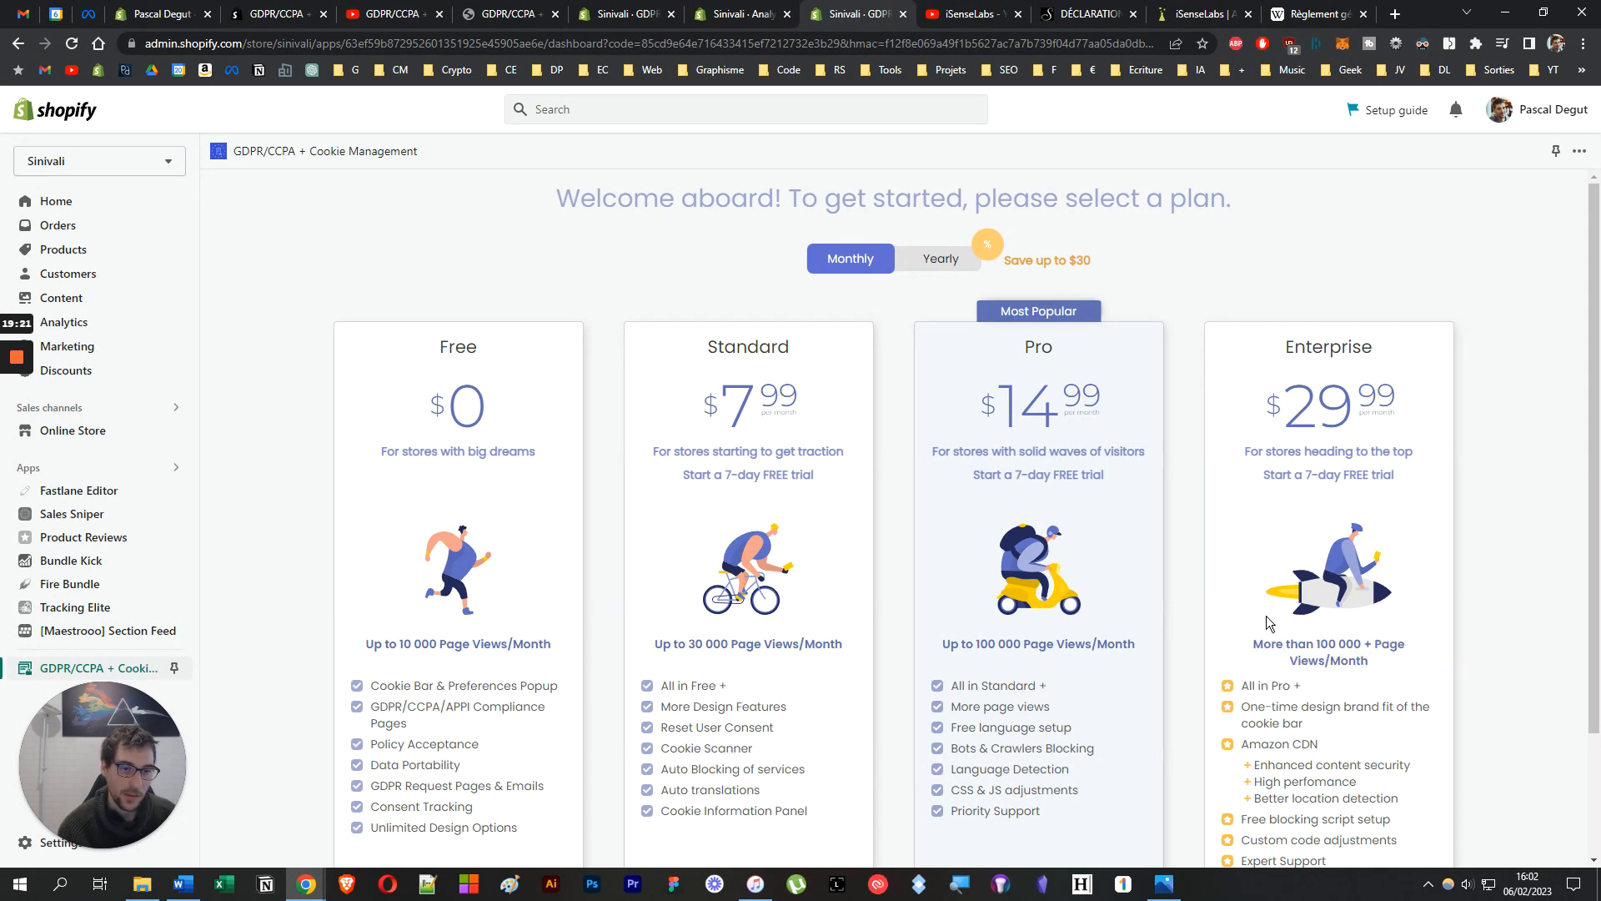
{"action": "scroll", "coordinate": [1234, 567], "scroll_direction": "down", "scroll_amount": 2}
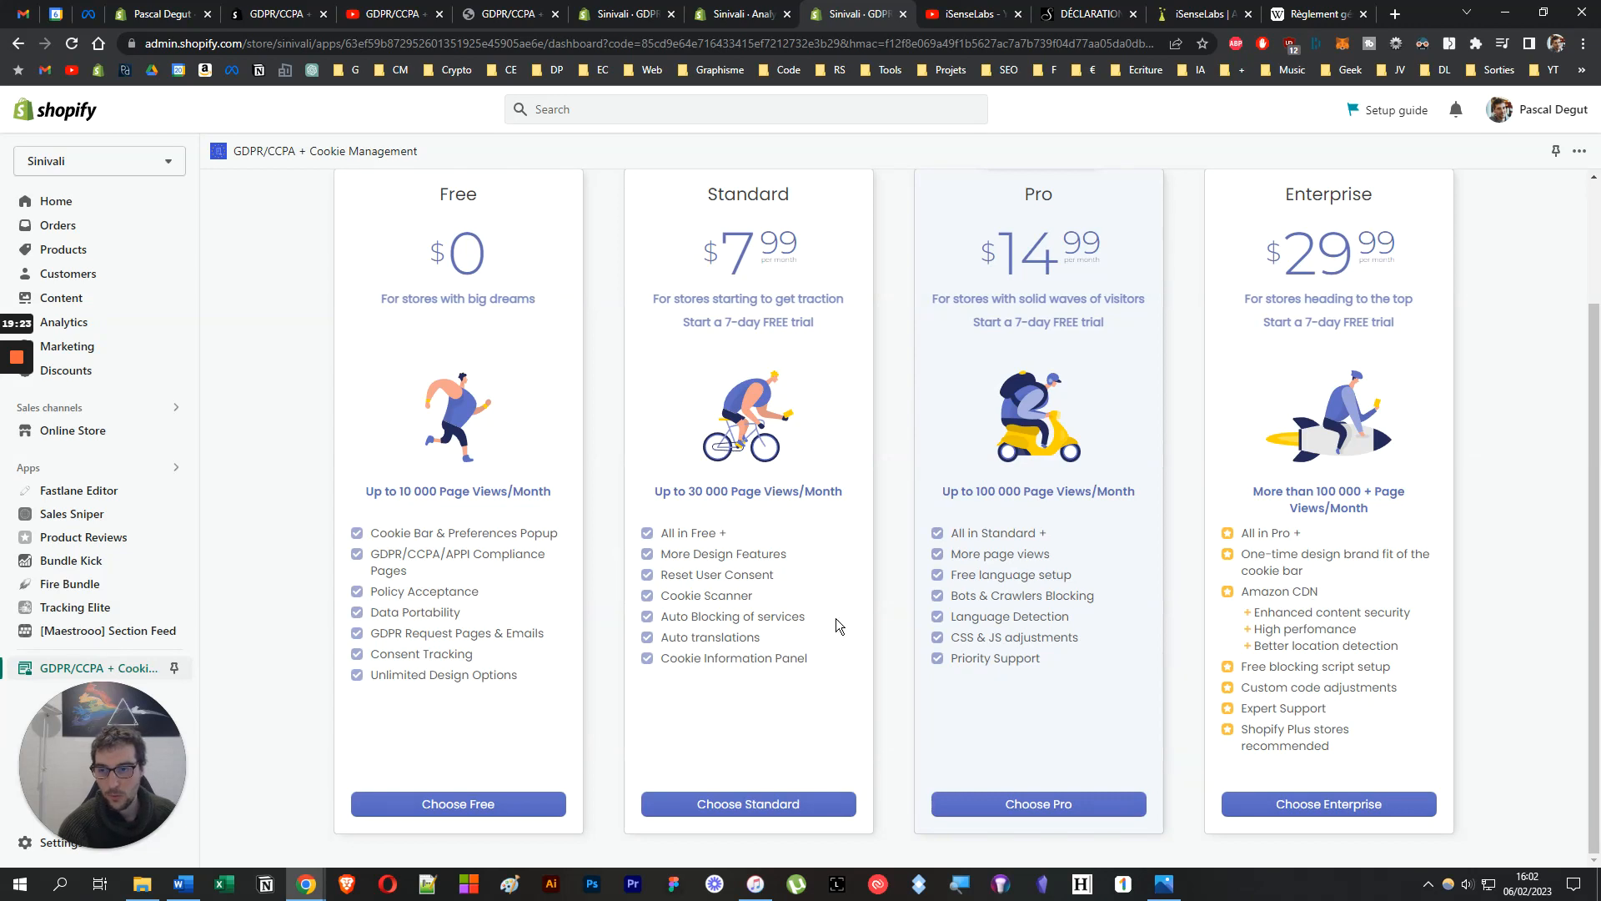
{"action": "scroll", "coordinate": [859, 498], "scroll_direction": "up", "scroll_amount": 2}
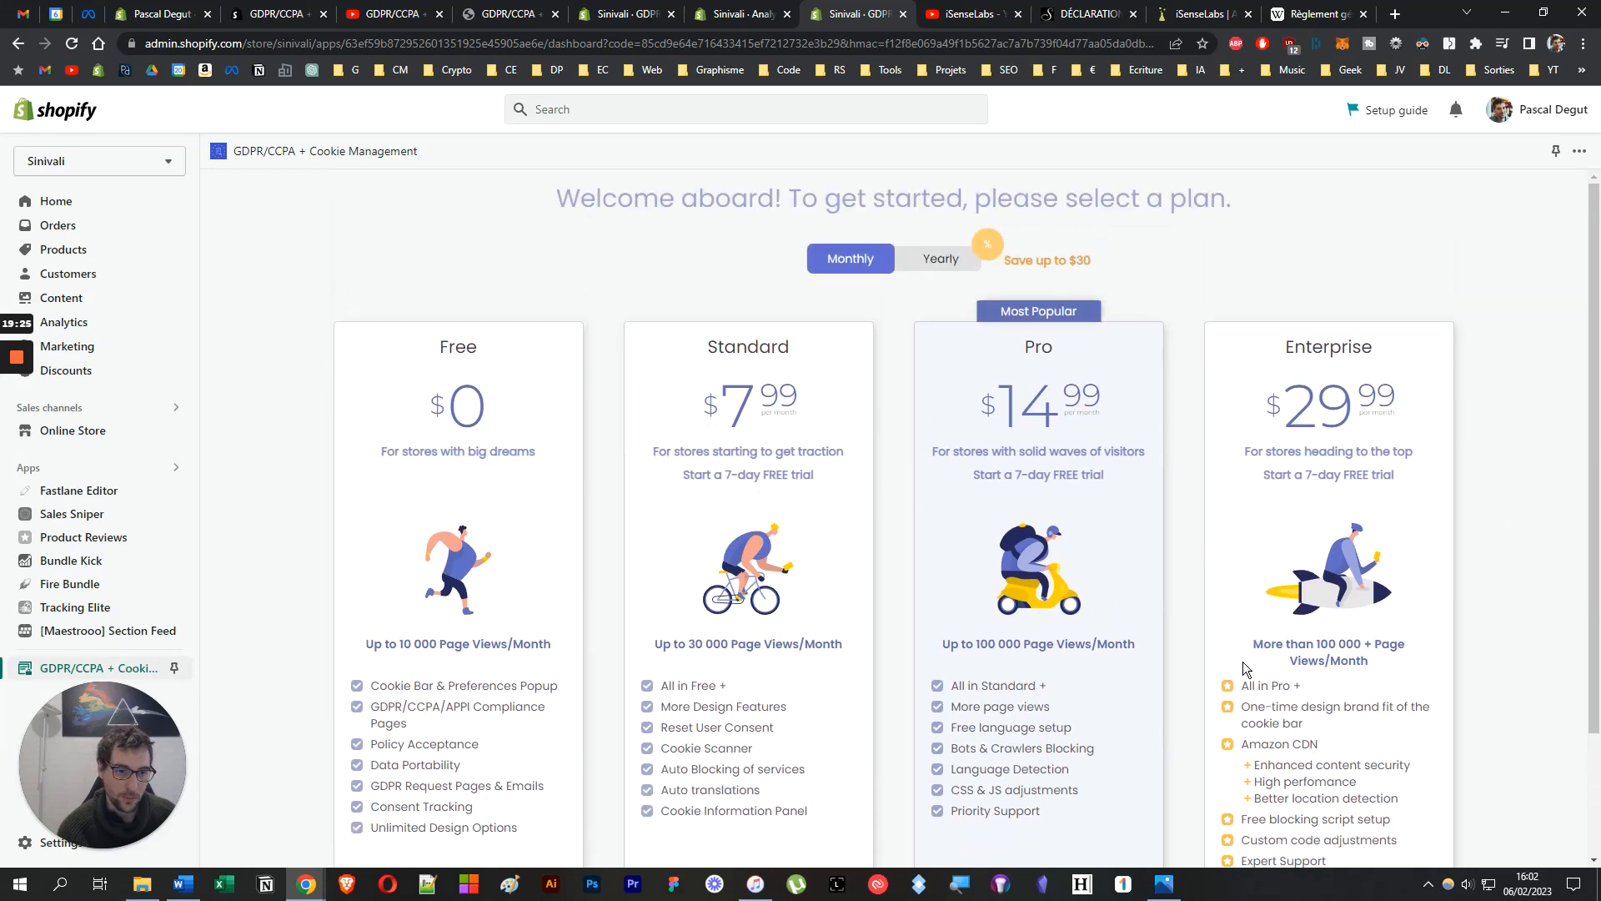
{"action": "left_click_drag", "start_coordinate": [1266, 645], "coordinate": [1330, 662]}
{"action": "left_click", "coordinate": [1331, 662]}
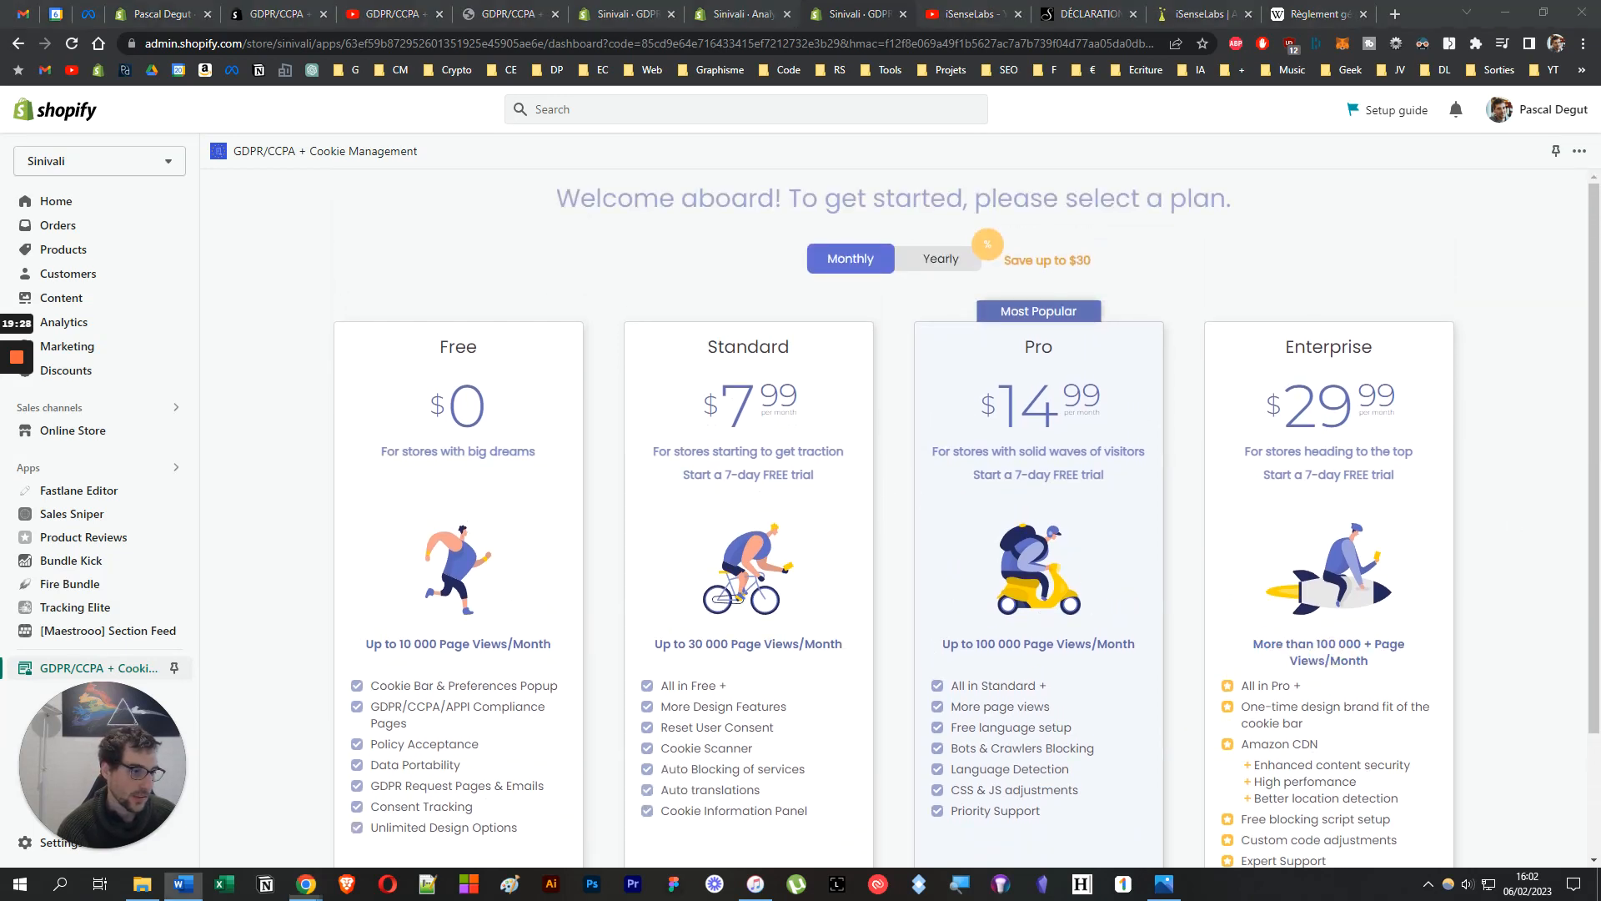
Check the Free plan's monthly page view limit and included features.
{"action": "scroll", "coordinate": [804, 444], "scroll_direction": "down", "scroll_amount": 2}
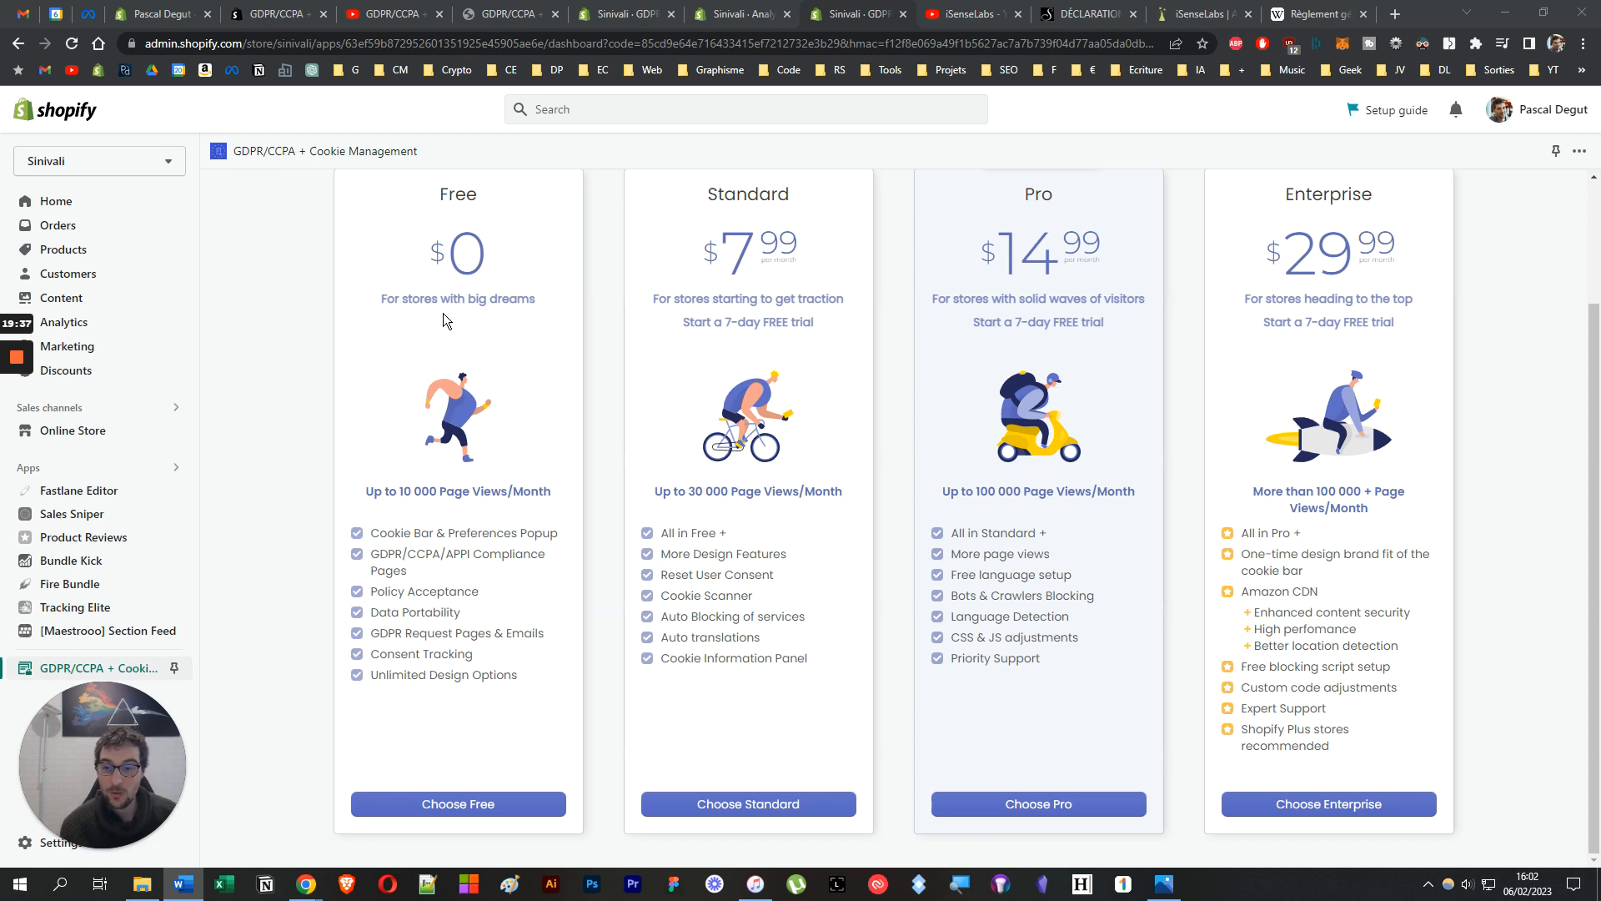
{"action": "triple_click", "coordinate": [525, 488]}
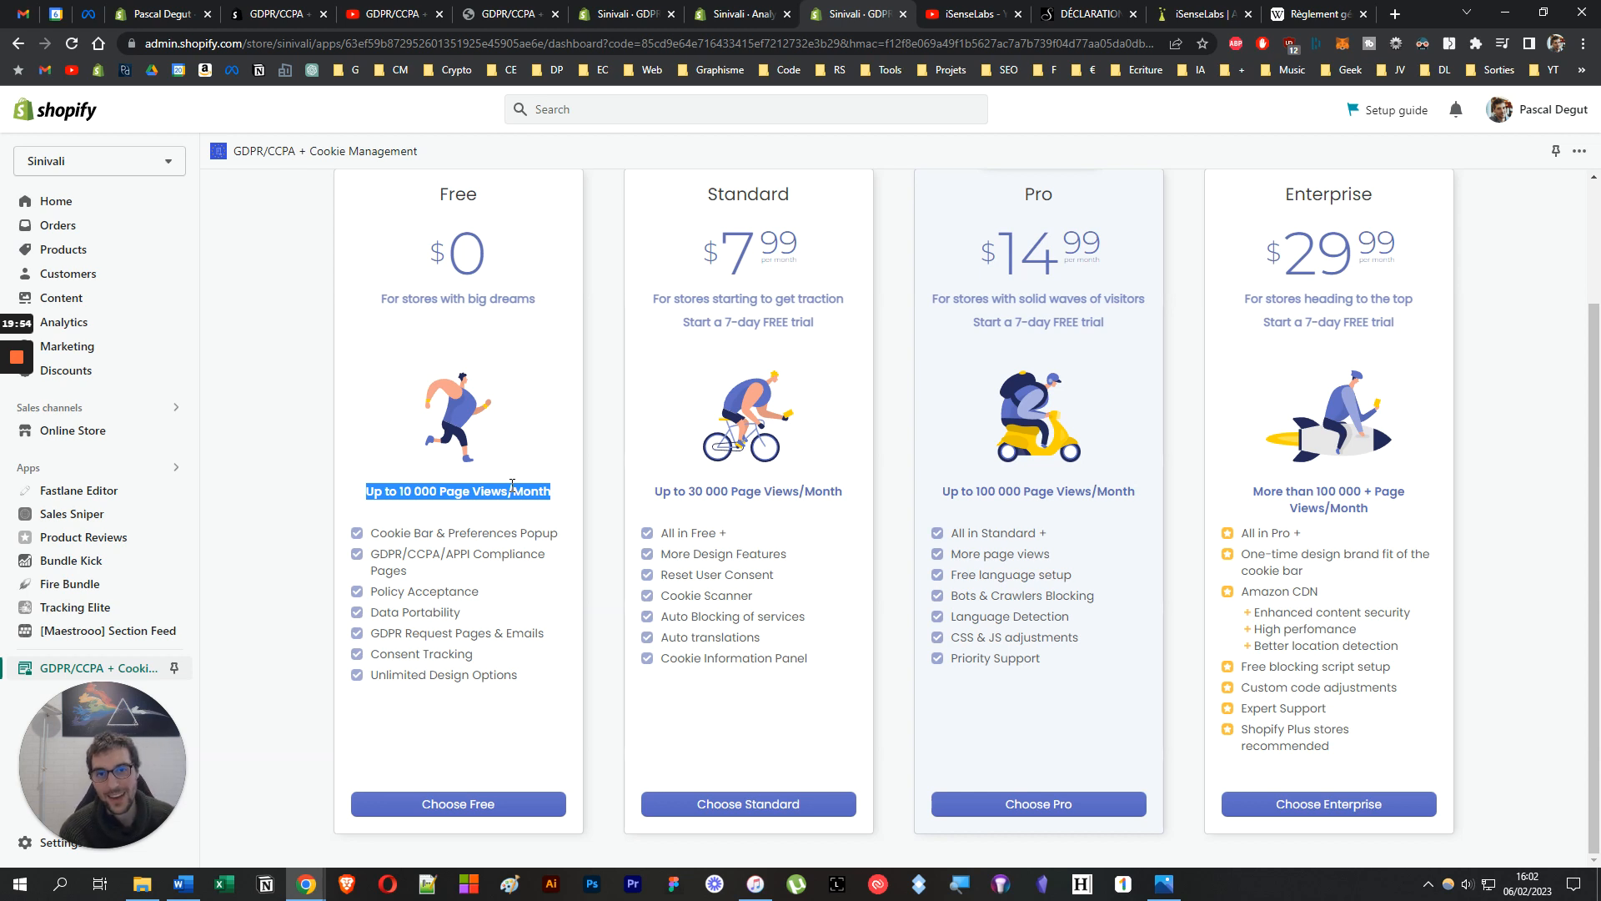
{"action": "left_click", "coordinate": [314, 378]}
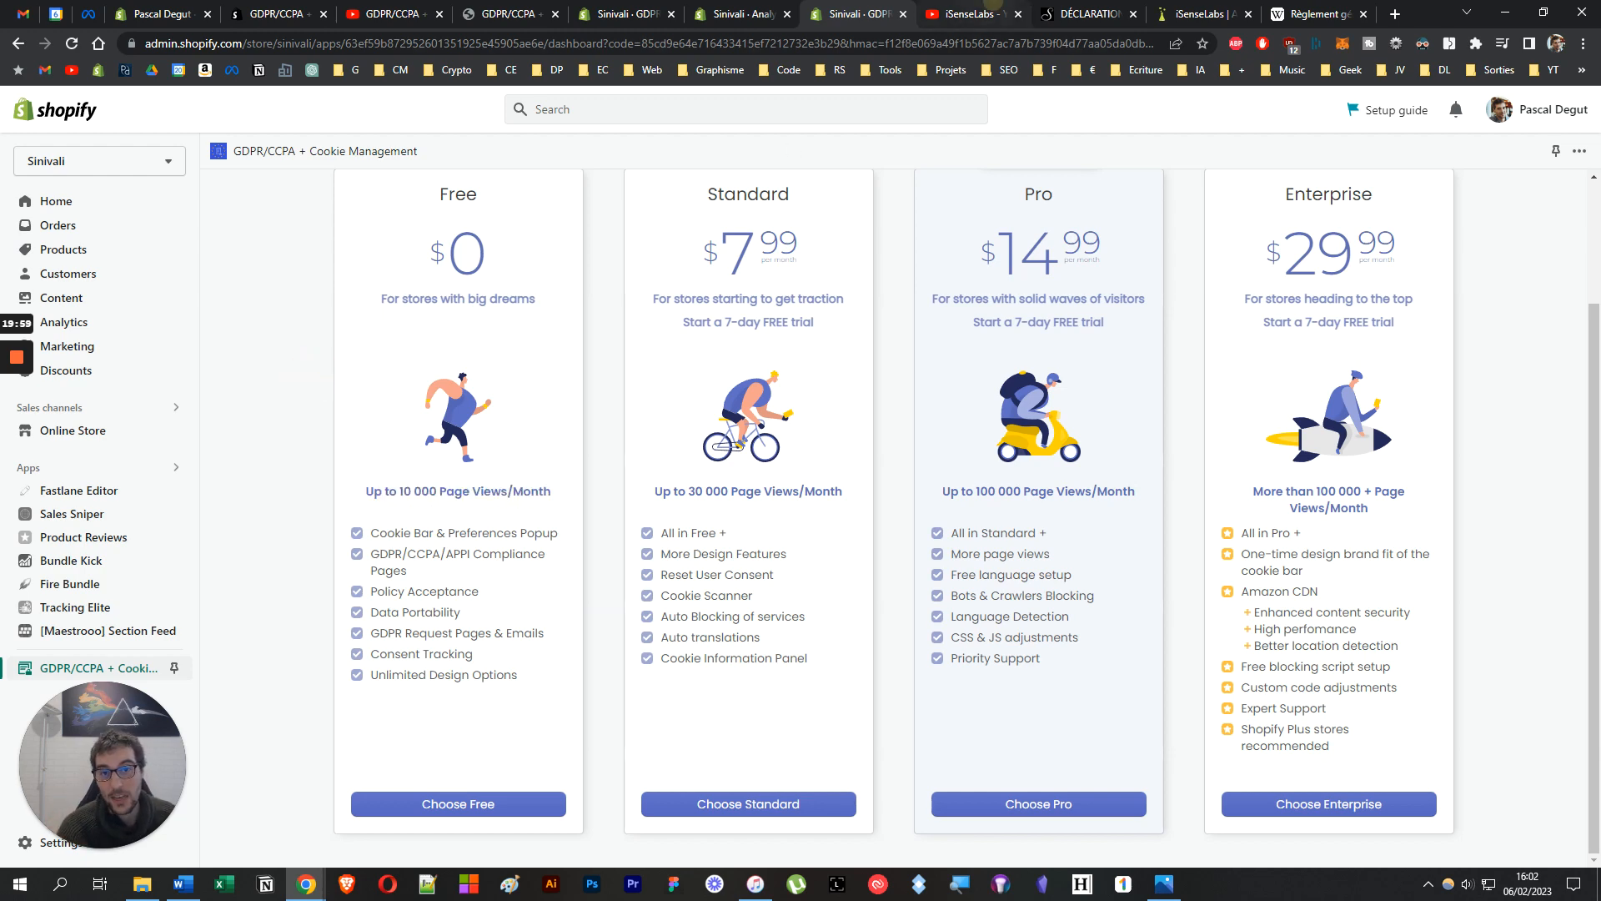
Switch to the iSenseLabs YouTube channel and browse its GDPR/CCPA app translation, "How to" and setup guide videos.
{"action": "left_click", "coordinate": [972, 14]}
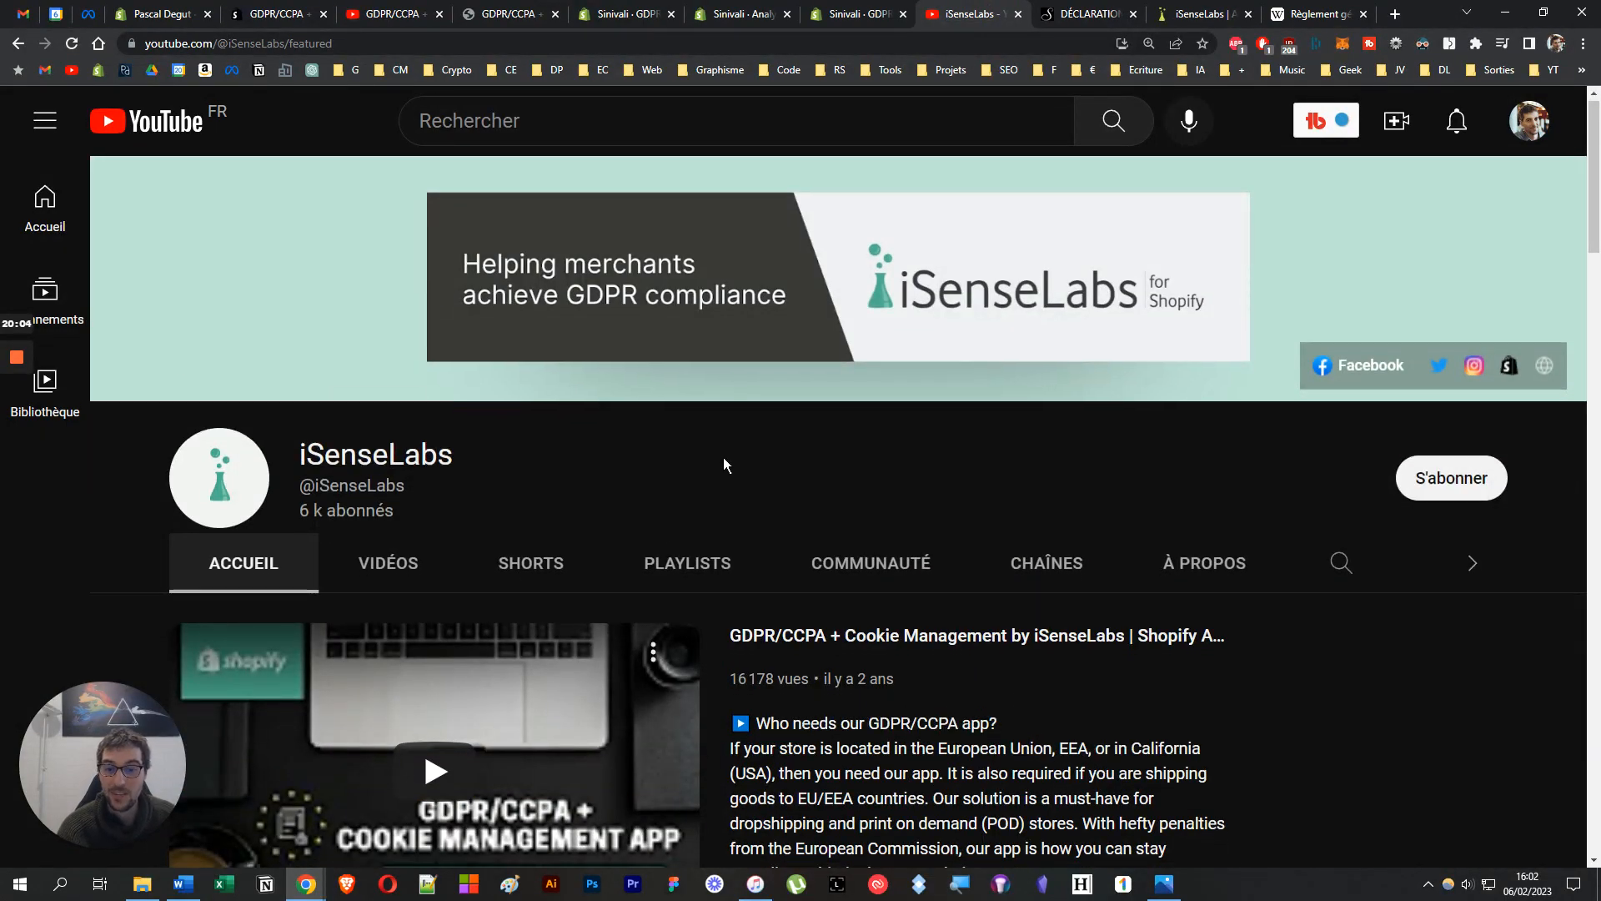
{"action": "scroll", "coordinate": [723, 457], "scroll_direction": "down", "scroll_amount": 7}
{"action": "scroll", "coordinate": [486, 589], "scroll_direction": "down", "scroll_amount": 3}
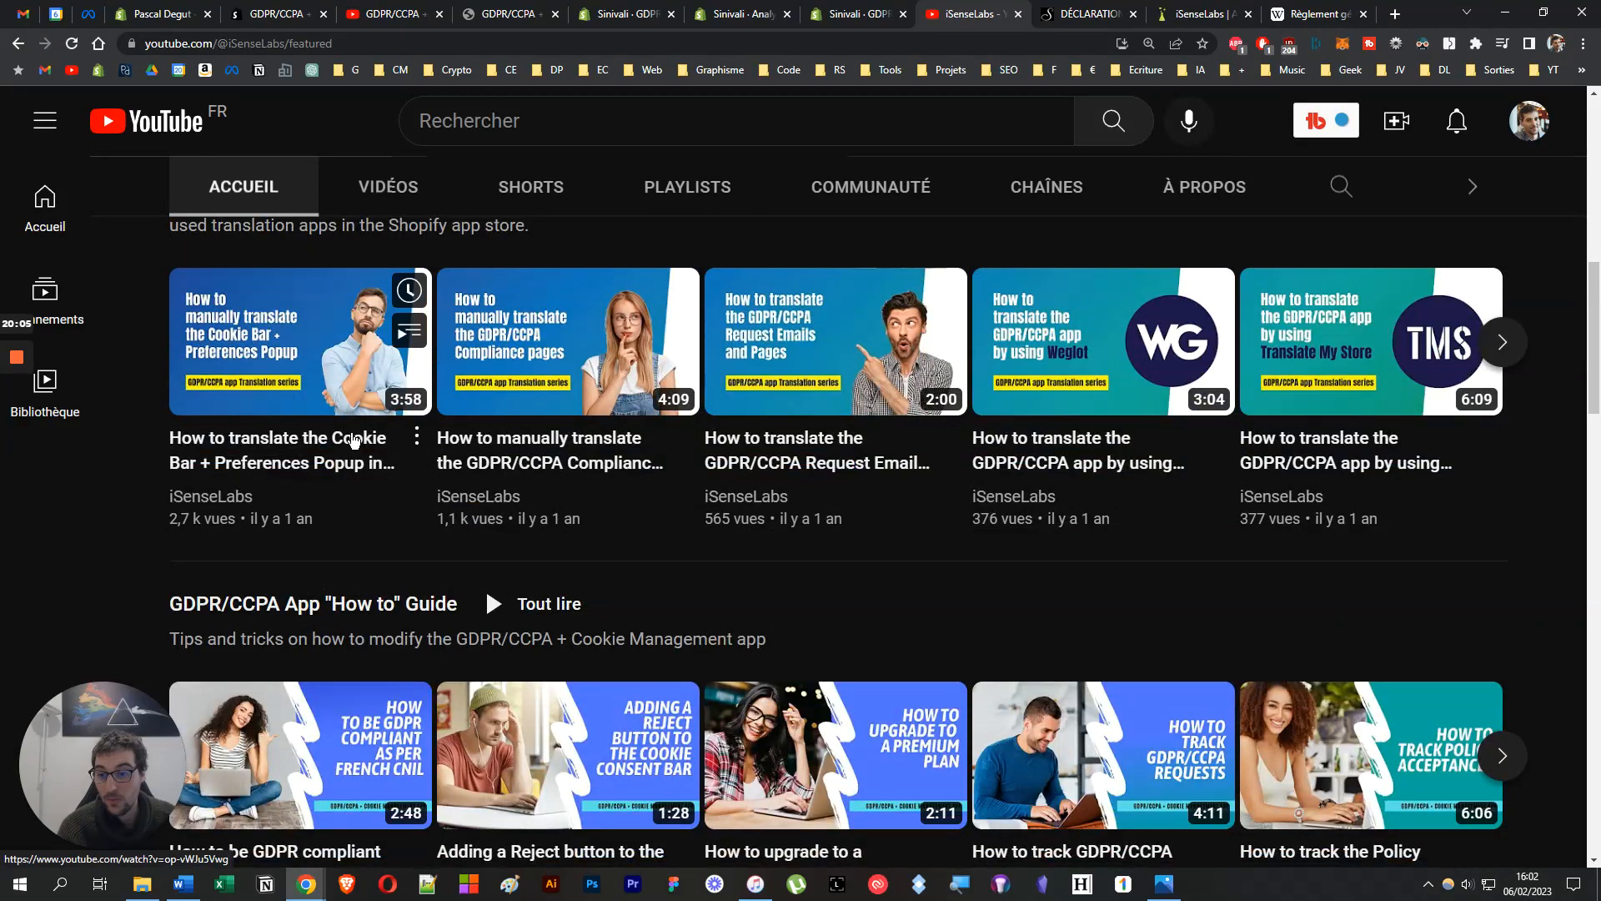
{"action": "scroll", "coordinate": [485, 589], "scroll_direction": "up", "scroll_amount": 3}
{"action": "scroll", "coordinate": [188, 429], "scroll_direction": "down", "scroll_amount": 7}
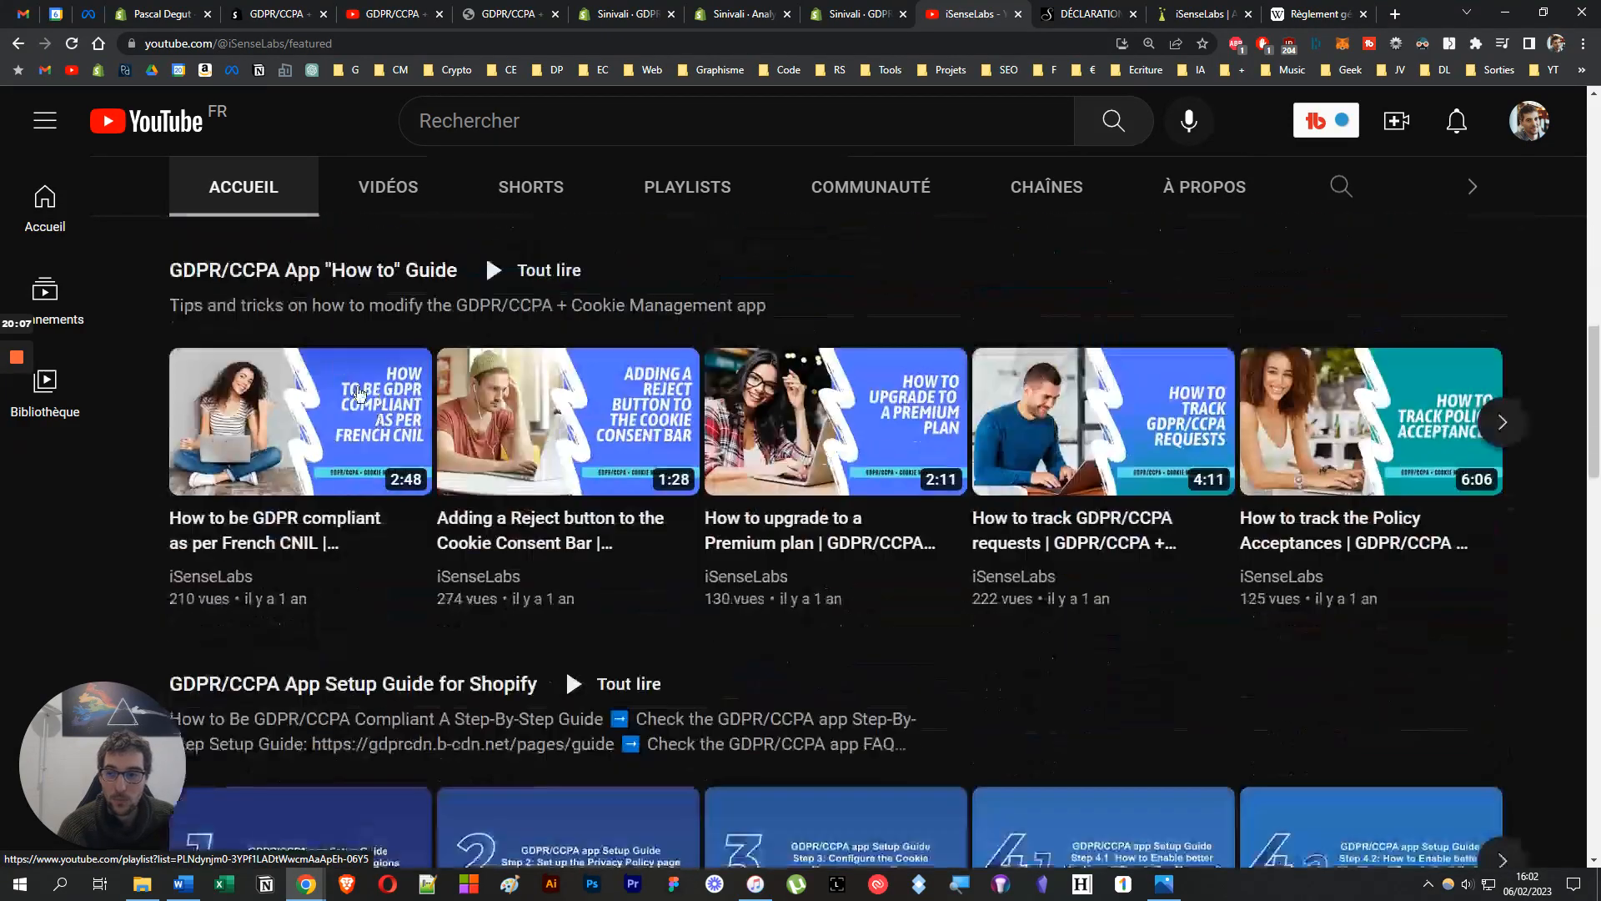
{"action": "scroll", "coordinate": [211, 484], "scroll_direction": "down", "scroll_amount": 1}
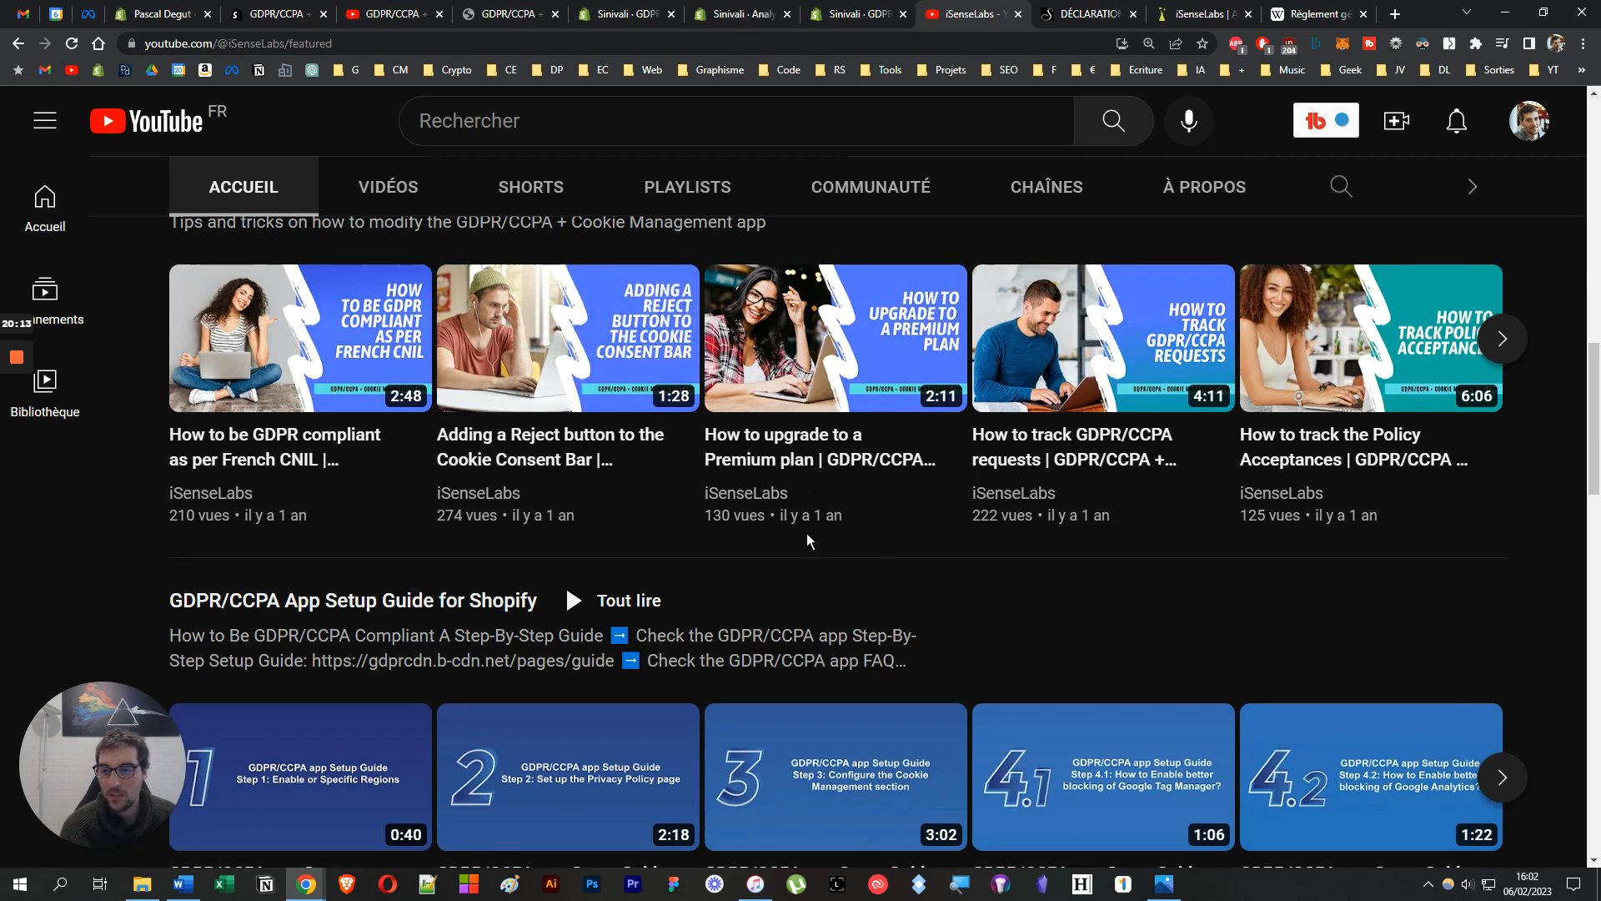
Look over the channel's step-by-step Setup Guide for Shopify playlist and the "How to" Guide playlist once more.
{"action": "scroll", "coordinate": [807, 540], "scroll_direction": "down", "scroll_amount": 2}
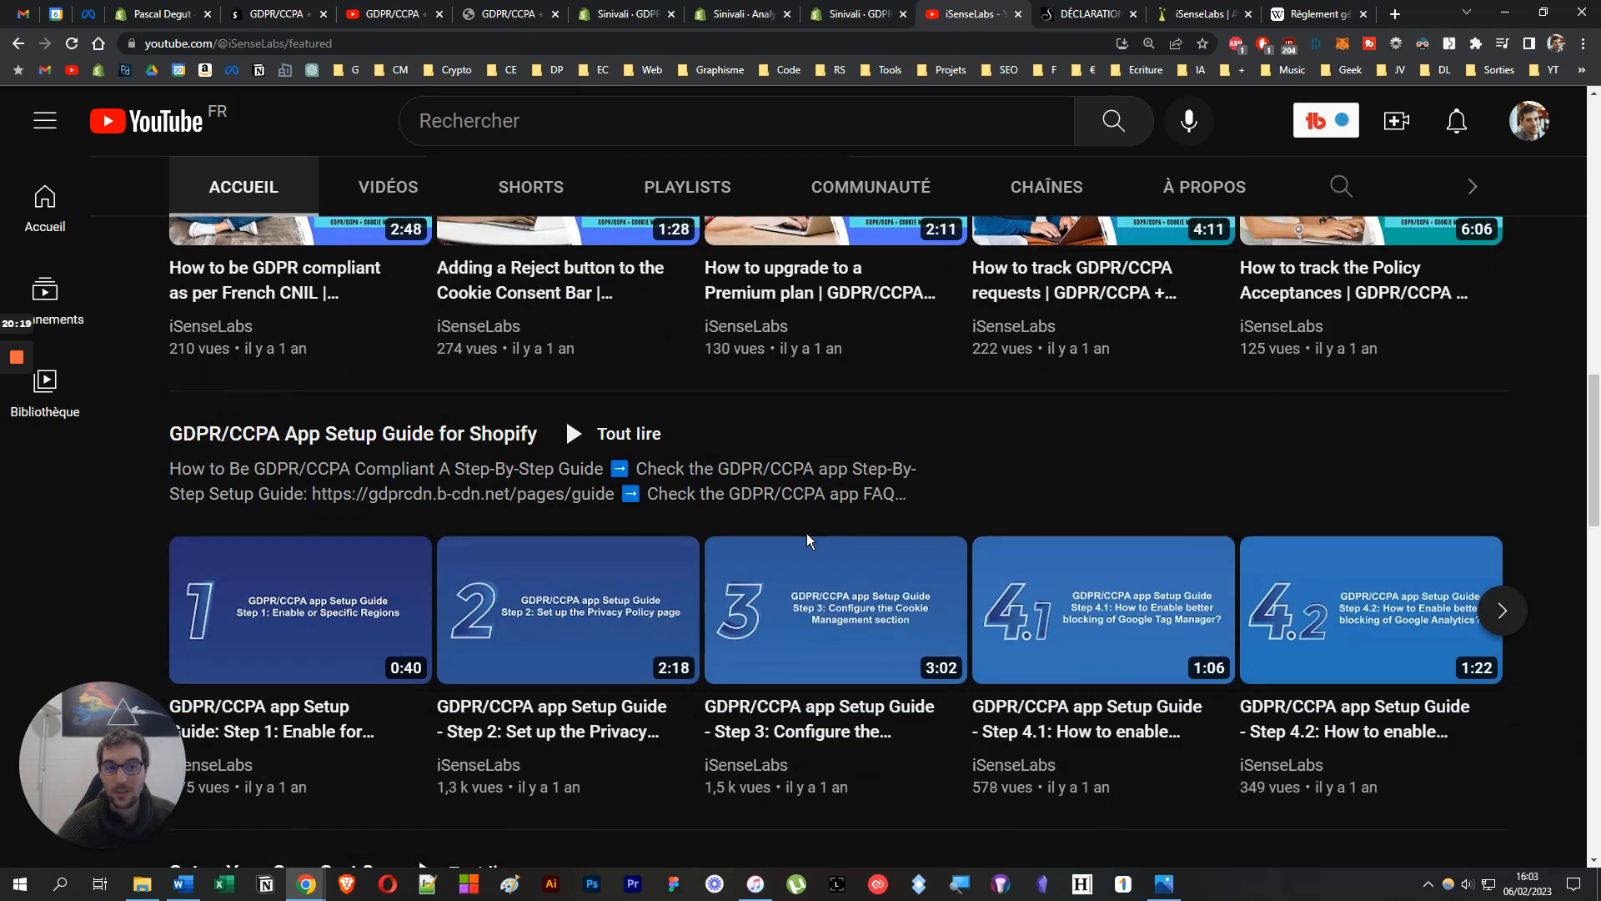
{"action": "scroll", "coordinate": [807, 534], "scroll_direction": "up", "scroll_amount": 3}
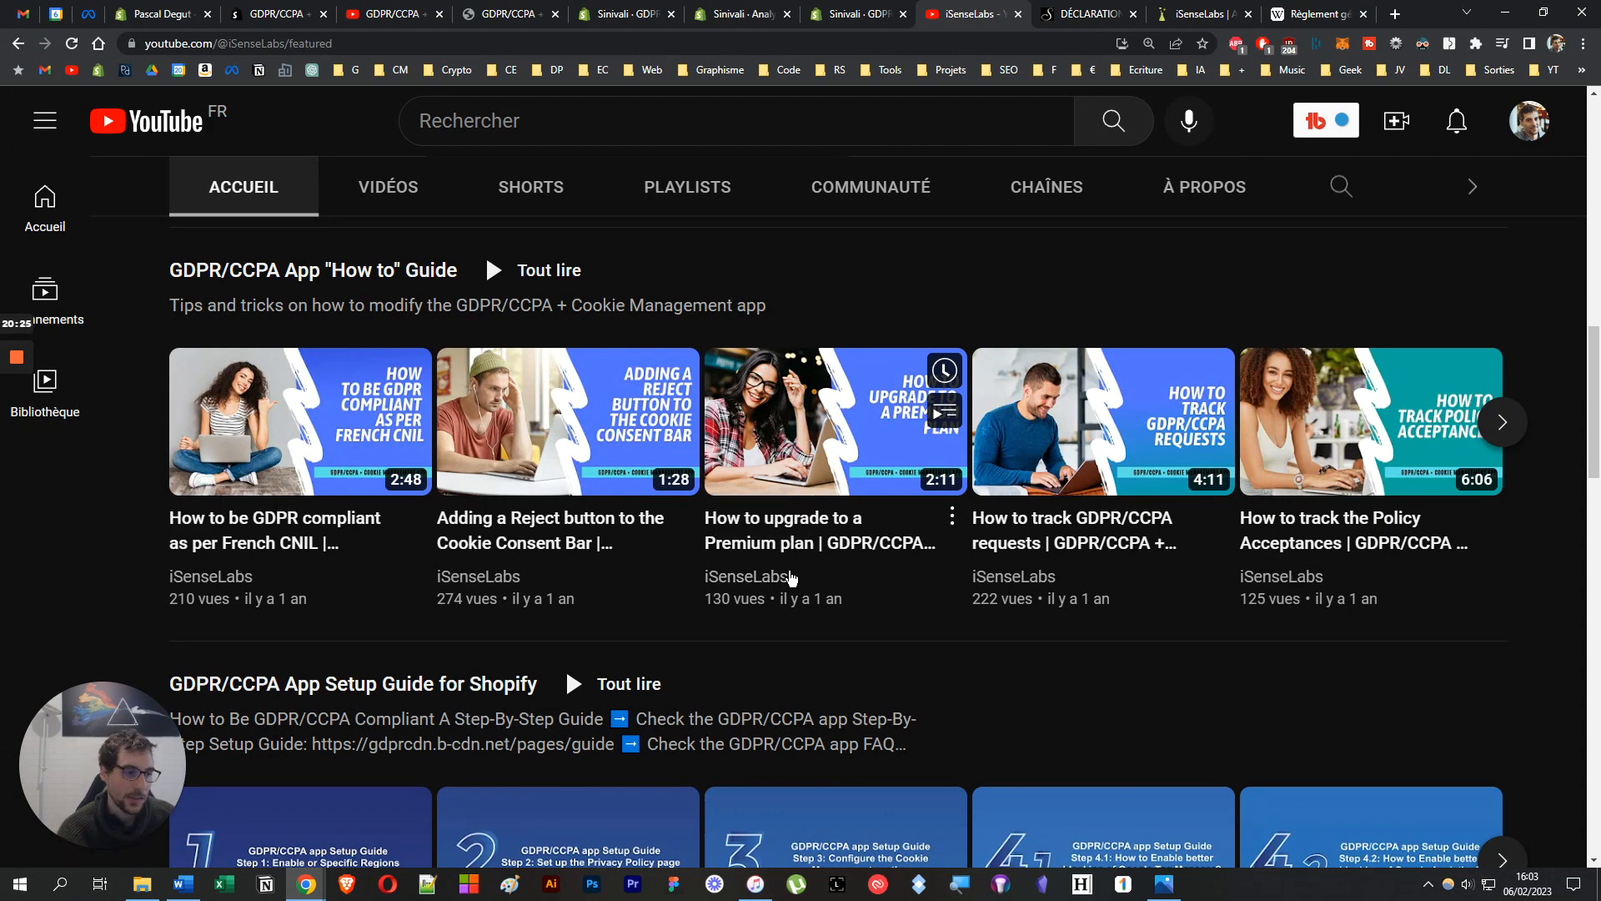
{"action": "scroll", "coordinate": [791, 577], "scroll_direction": "up", "scroll_amount": 10}
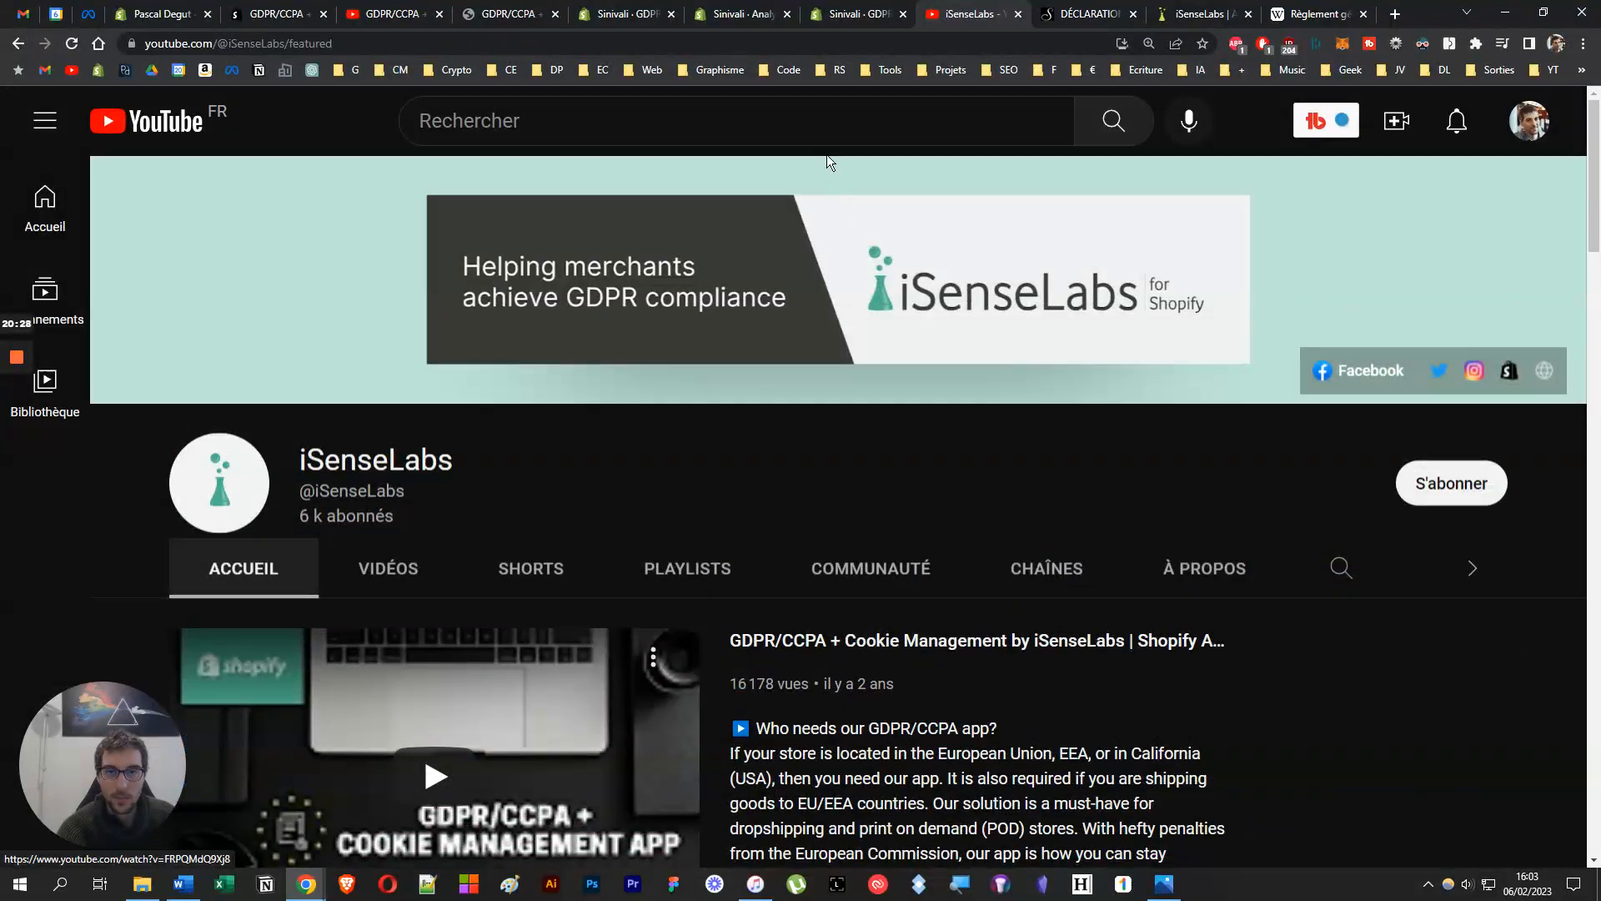
Switch to the app's Shopify App Store listing and find iSenseLabs' support e-mail in the Assistance section.
{"action": "left_click", "coordinate": [863, 14]}
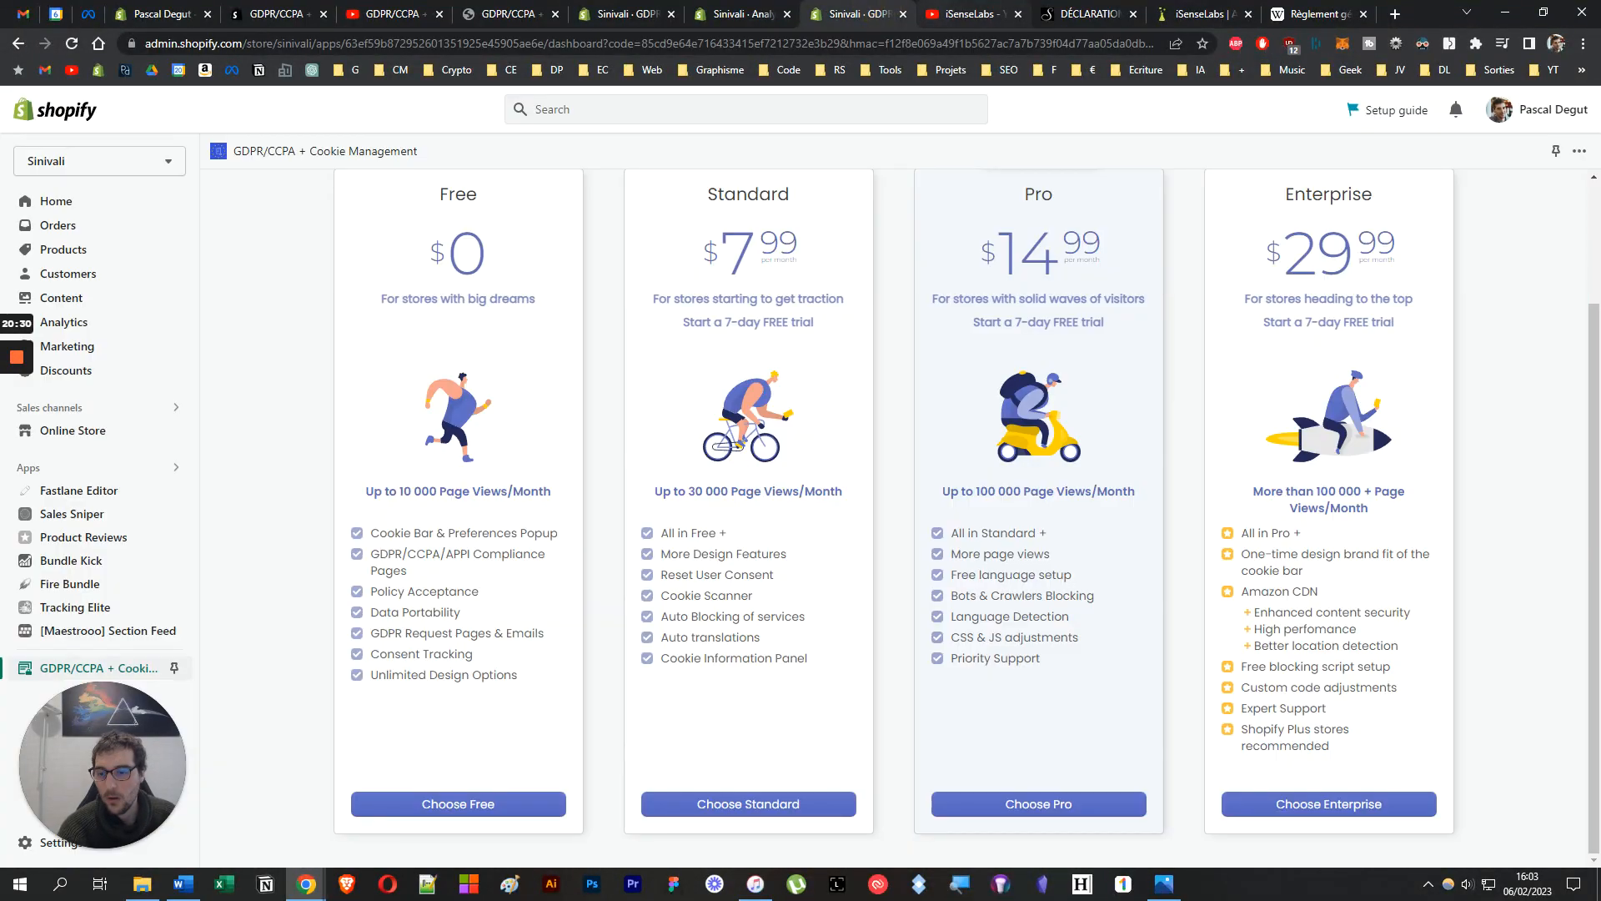
{"action": "left_click", "coordinate": [276, 13]}
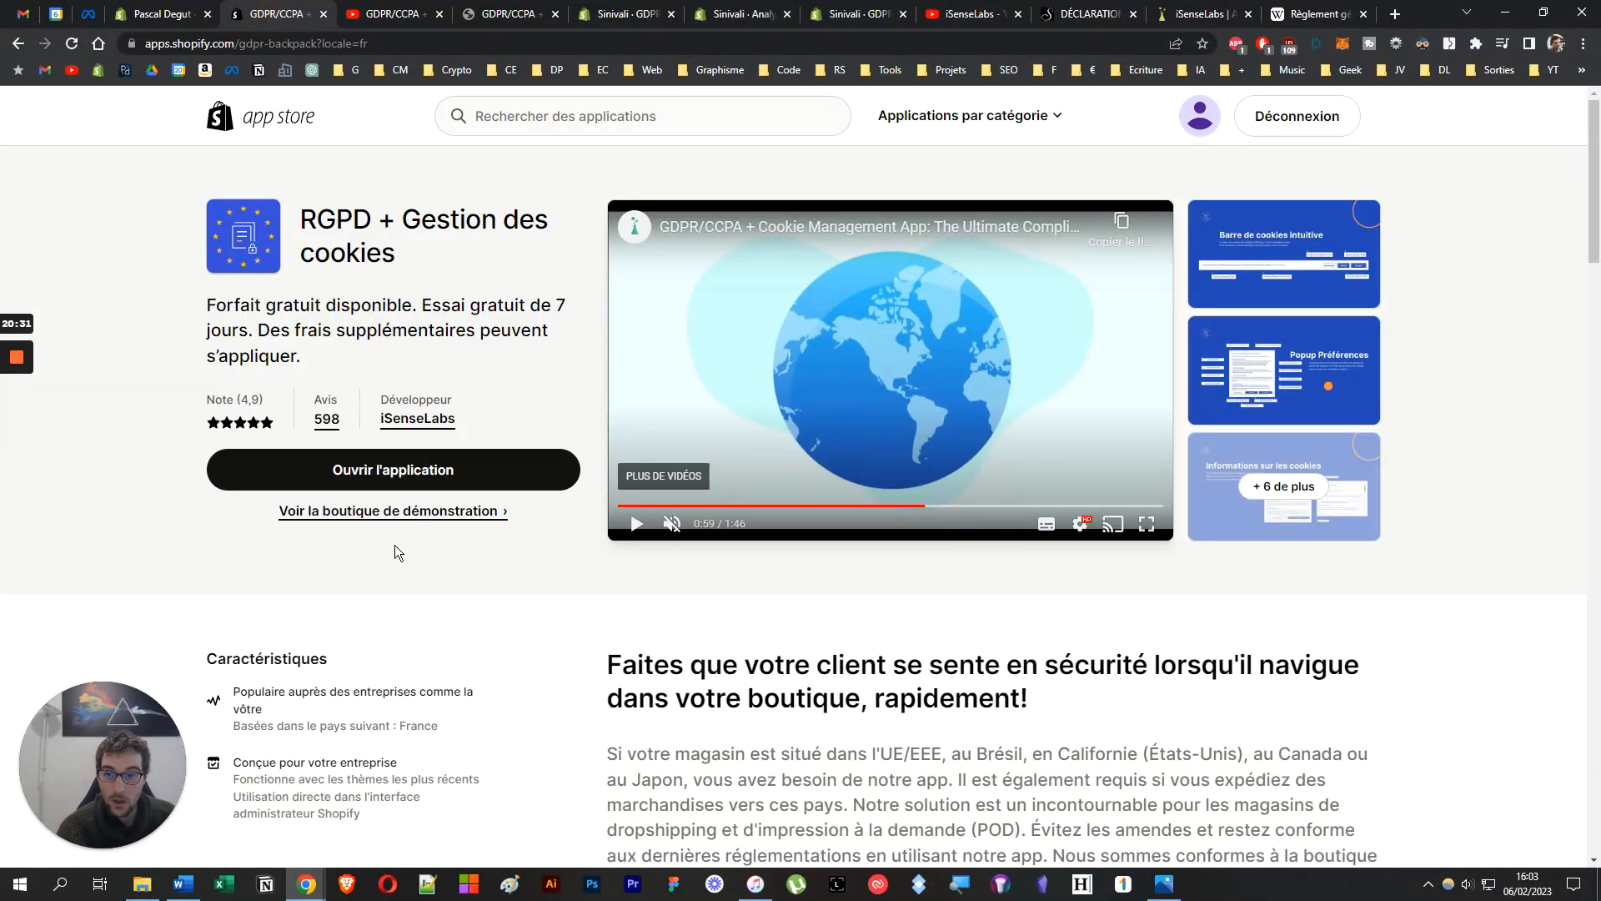
{"action": "scroll", "coordinate": [409, 559], "scroll_direction": "down", "scroll_amount": 20}
{"action": "scroll", "coordinate": [409, 559], "scroll_direction": "down", "scroll_amount": 4}
{"action": "scroll", "coordinate": [442, 559], "scroll_direction": "up", "scroll_amount": 8}
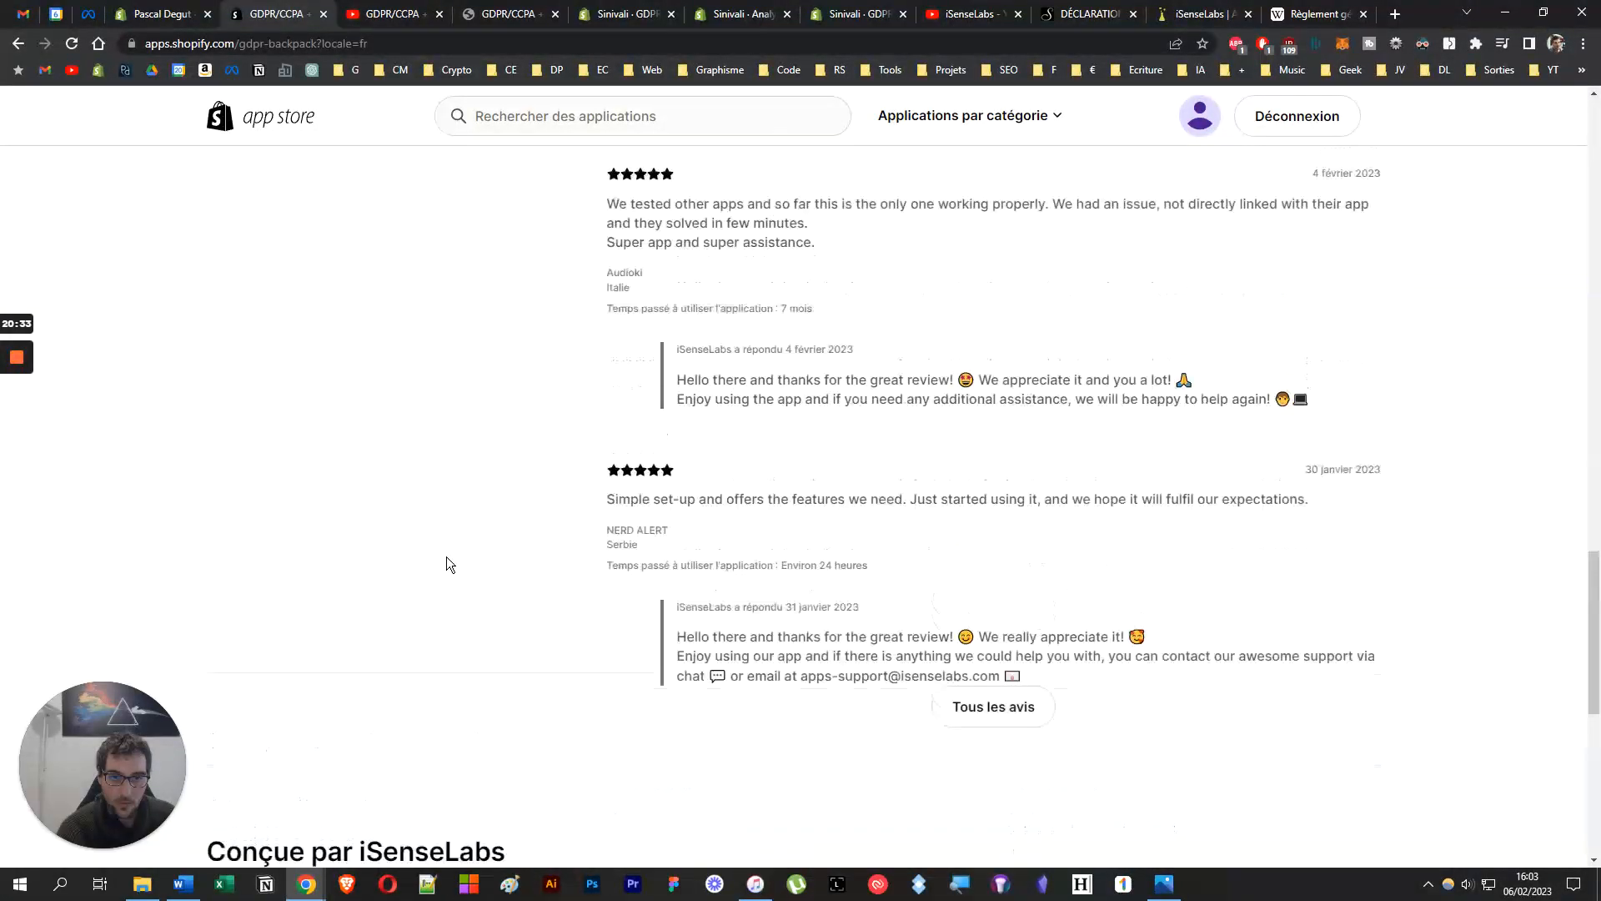
{"action": "scroll", "coordinate": [964, 789], "scroll_direction": "down", "scroll_amount": 7}
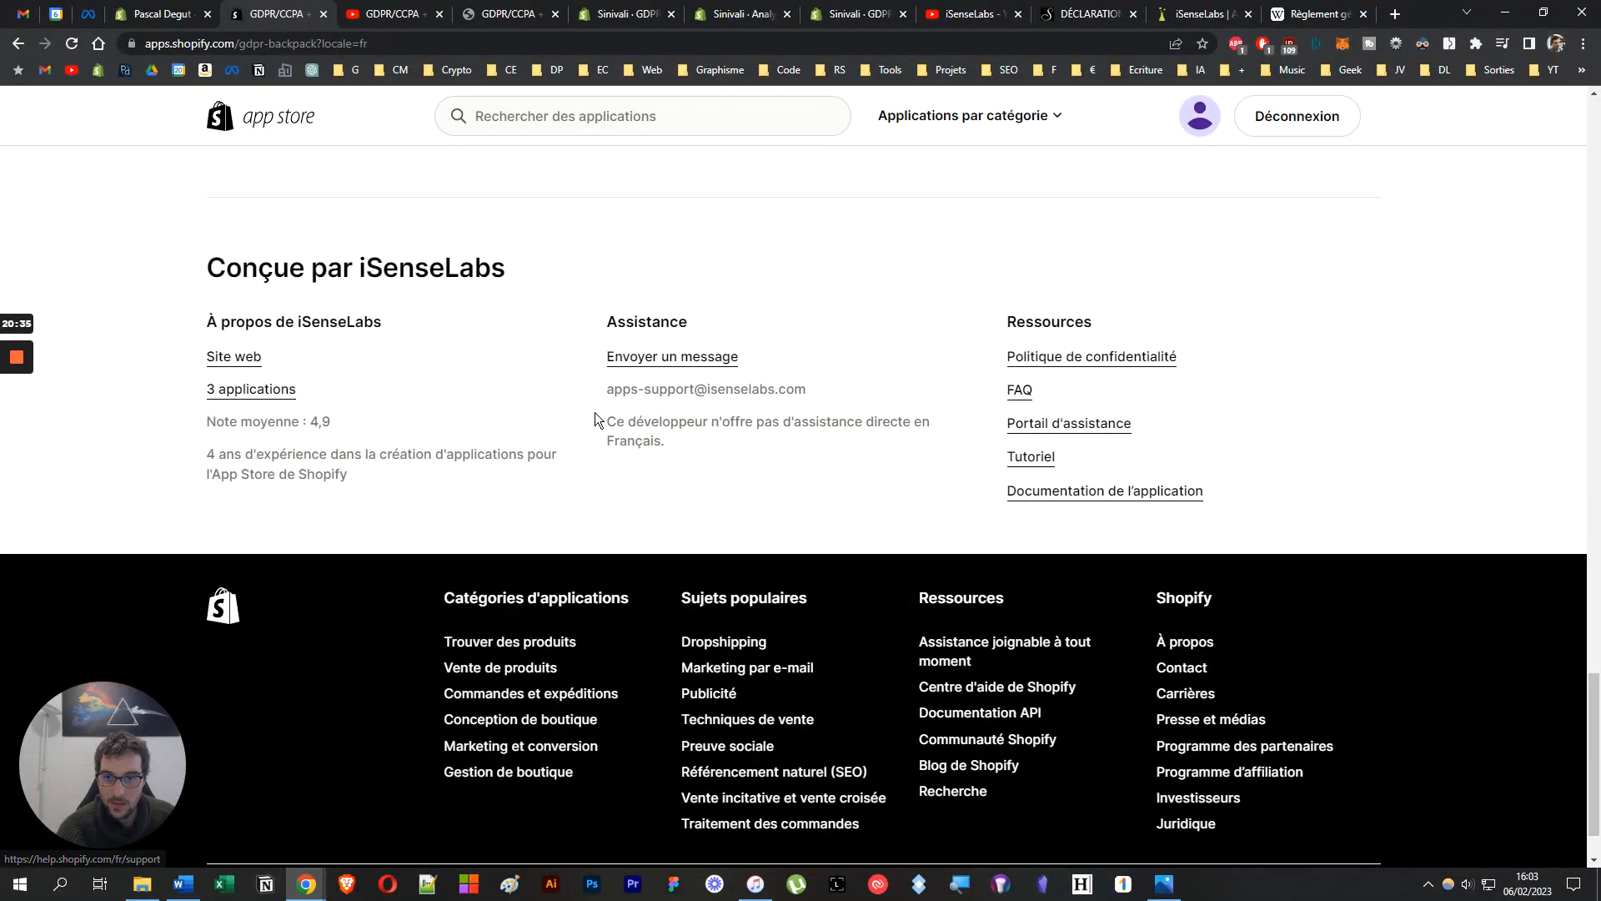
{"action": "left_click_drag", "start_coordinate": [609, 393], "coordinate": [893, 392]}
{"action": "left_click", "coordinate": [891, 392]}
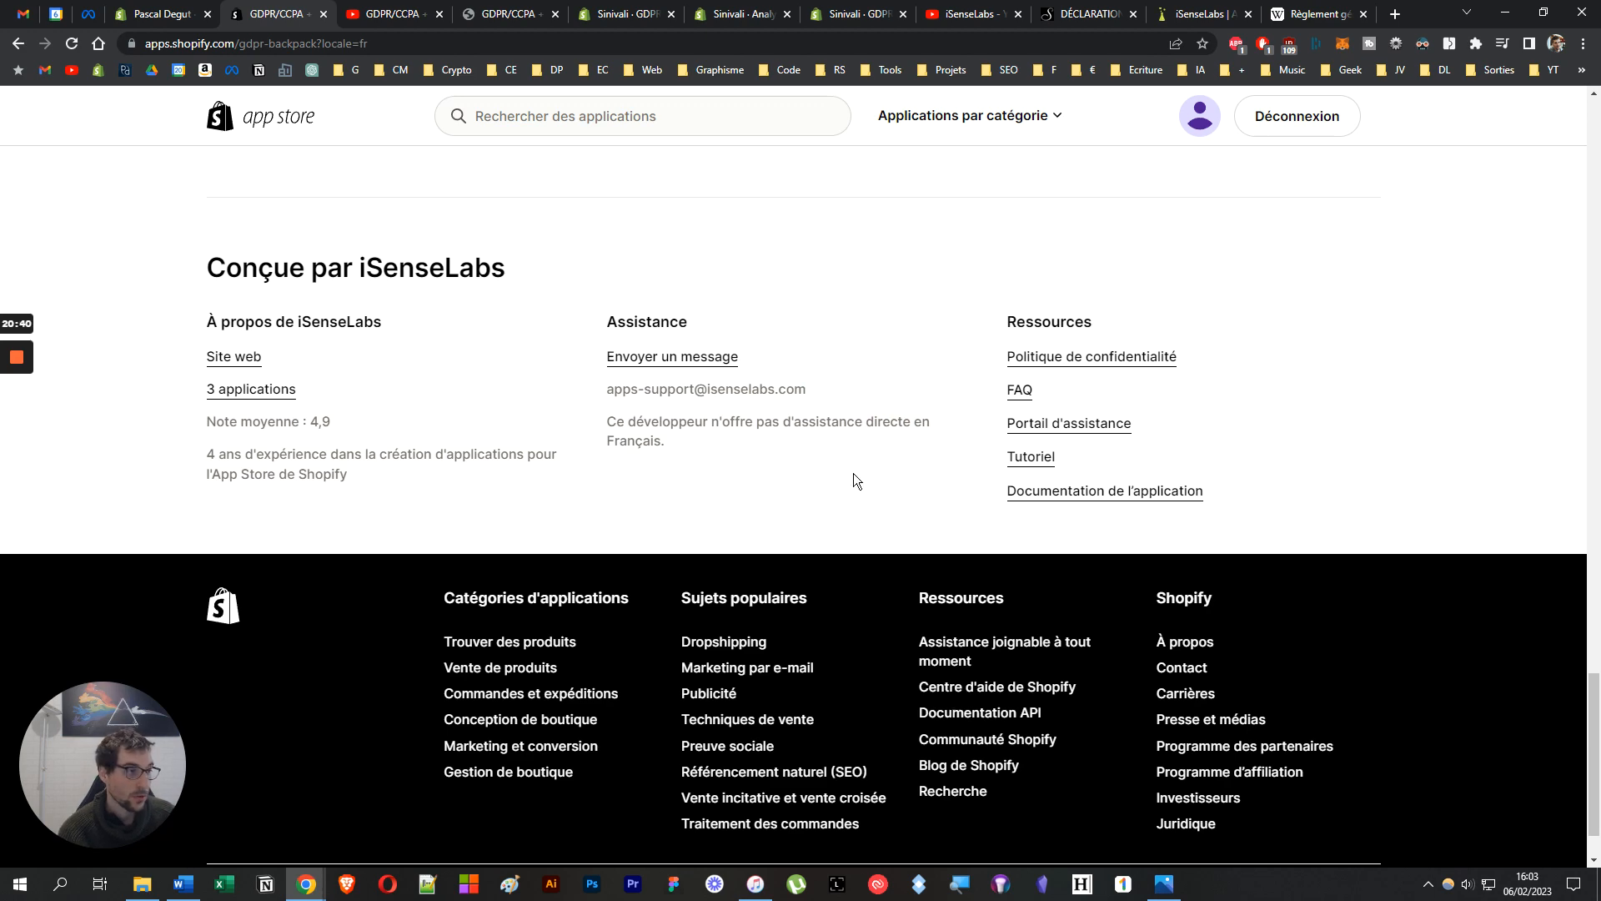
{"action": "scroll", "coordinate": [859, 457], "scroll_direction": "up", "scroll_amount": 20}
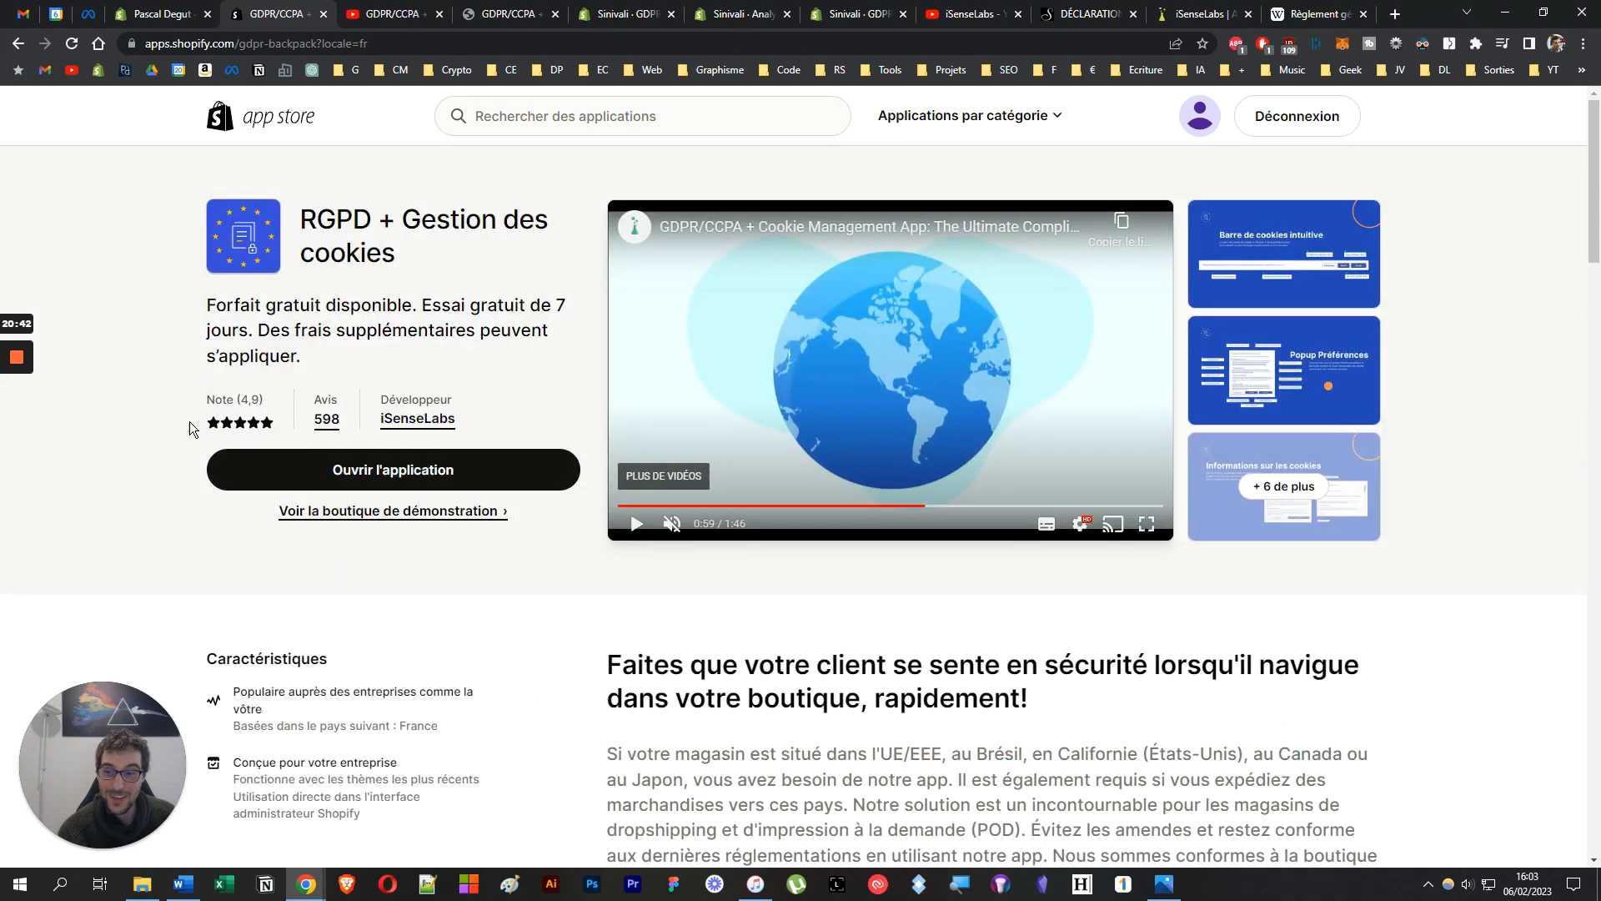